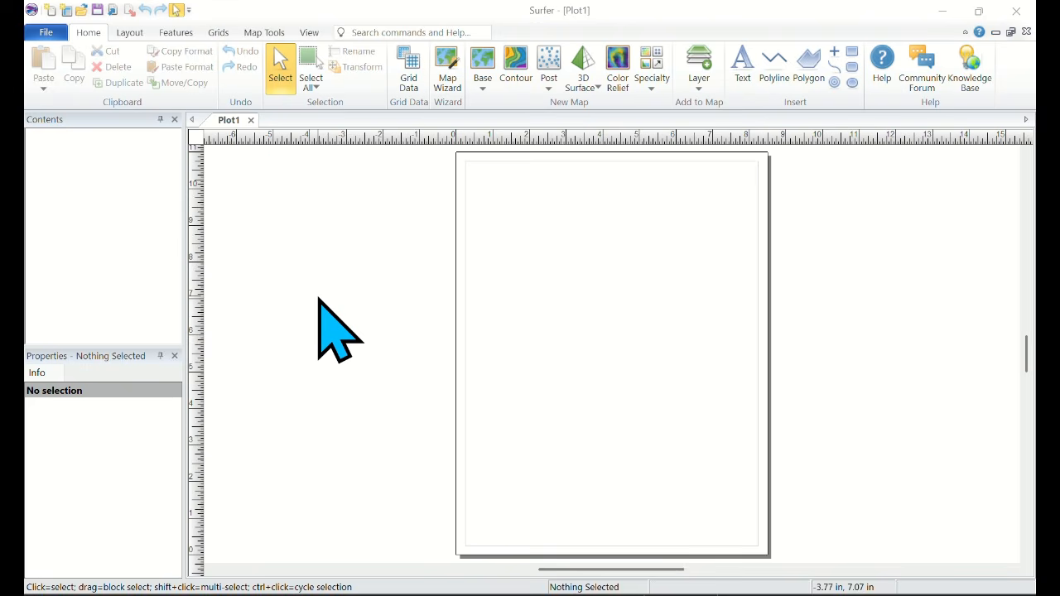
Open the program help and expand the Tutorial section in its contents tree
click(885, 93)
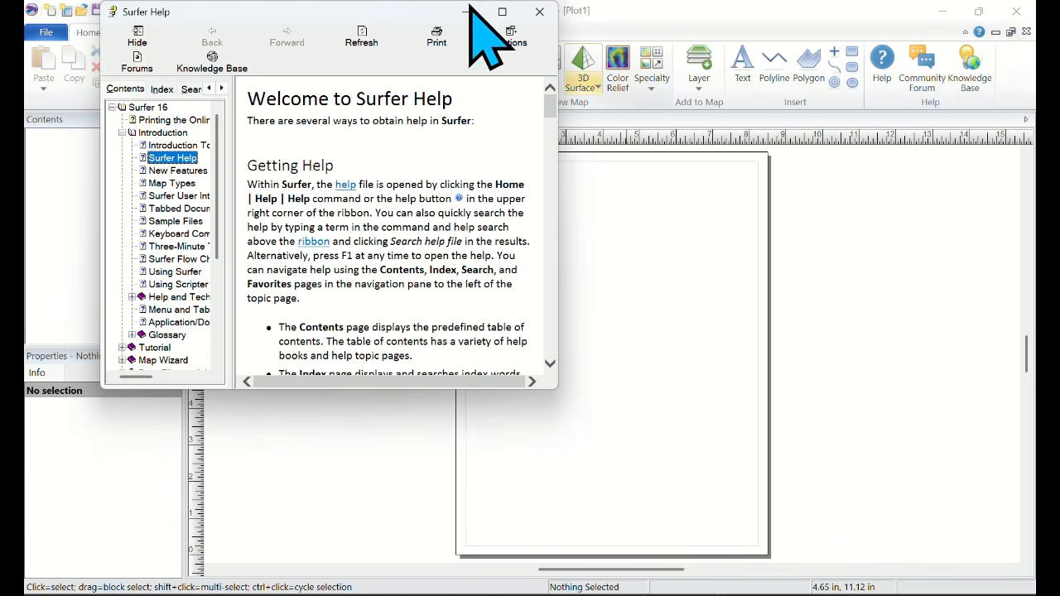
click(636, 234)
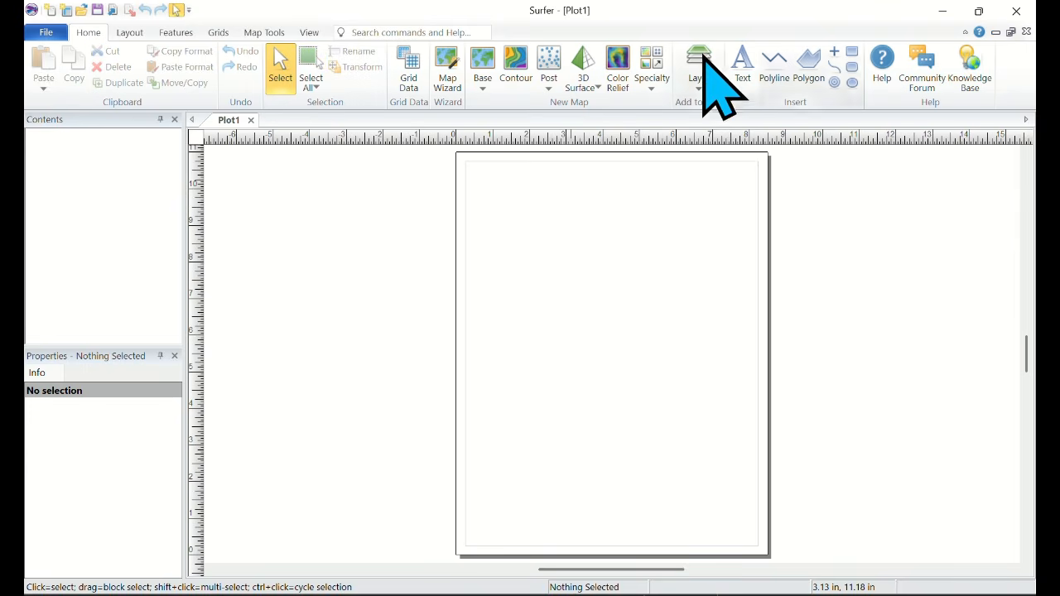
click(884, 78)
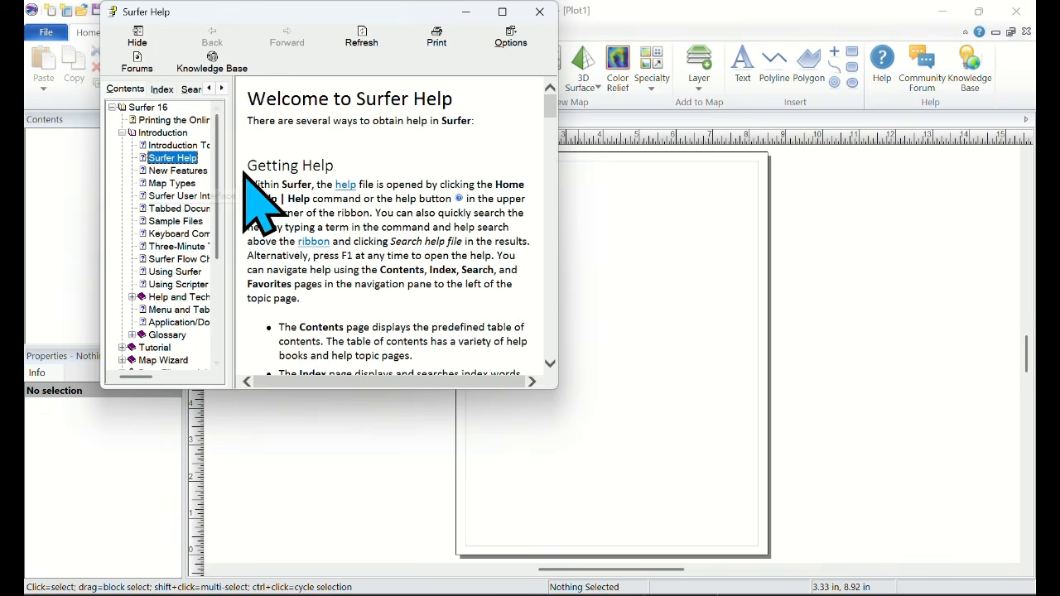
scroll(215, 207, down, 2)
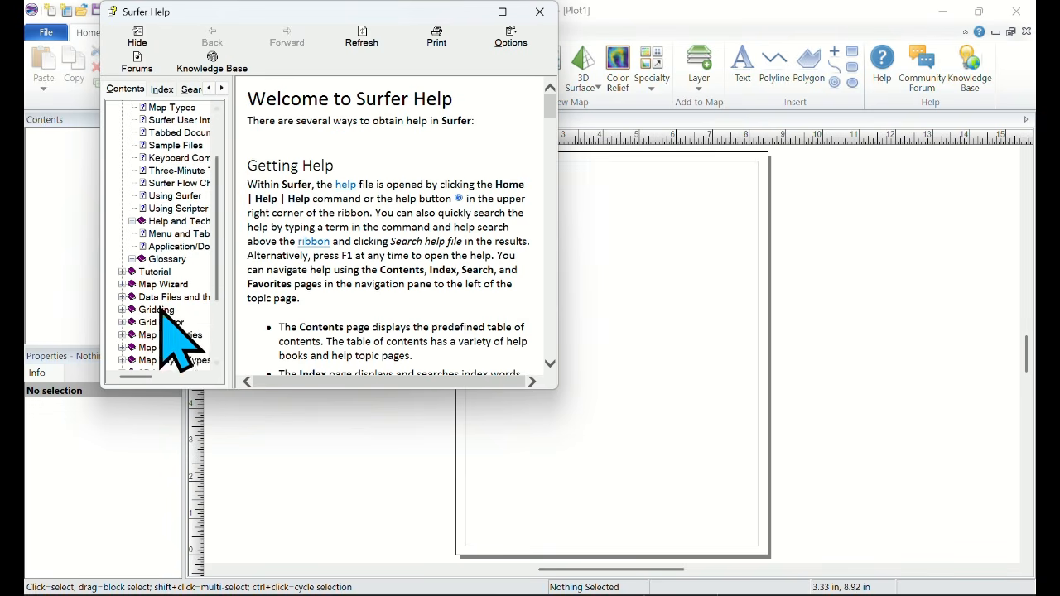
click(126, 272)
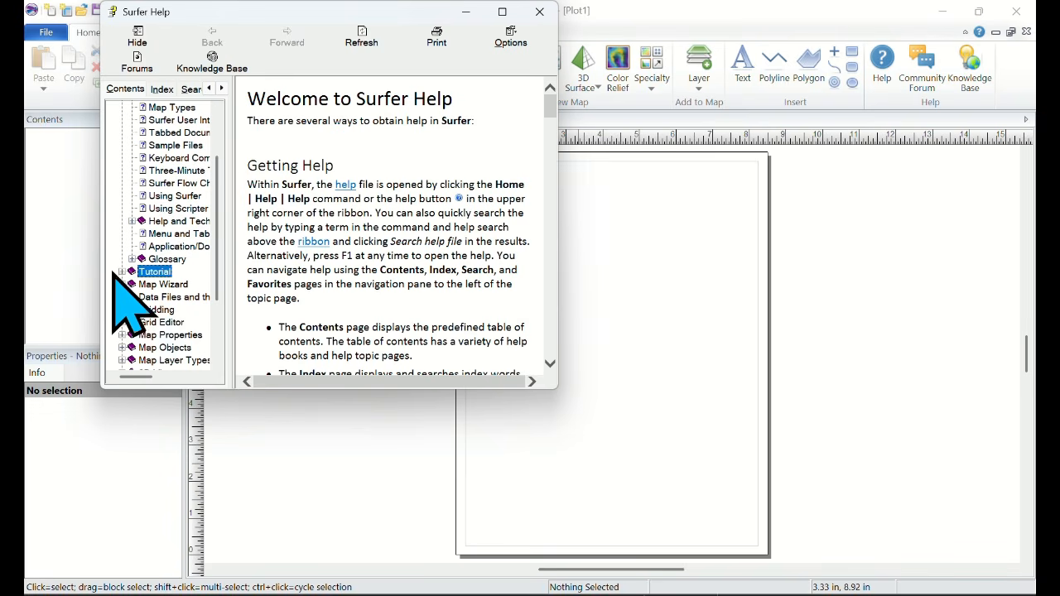
click(122, 271)
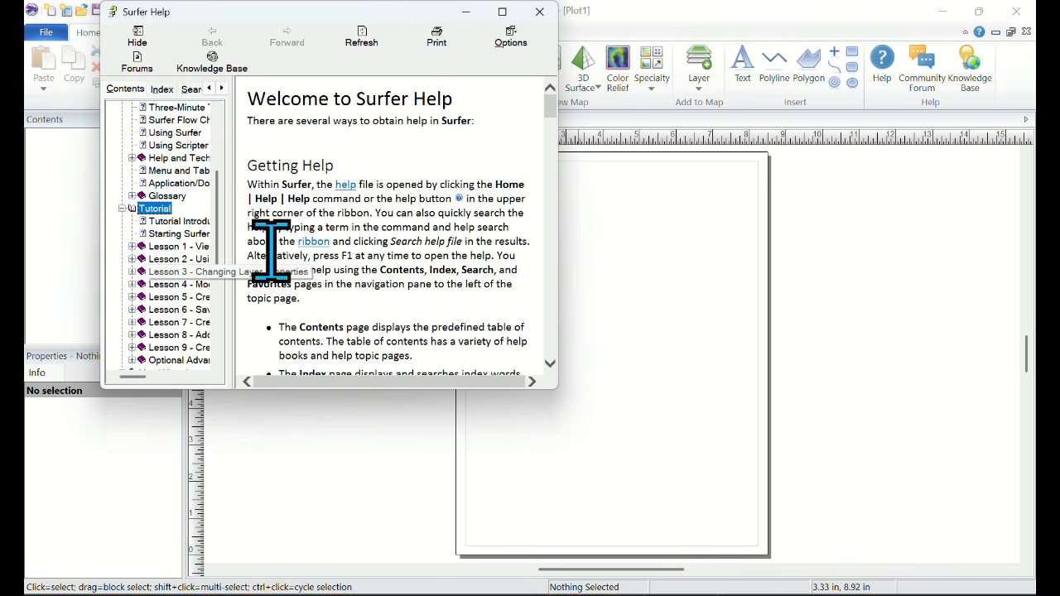
Widen the help's contents pane, examine the tutorial lessons and remaining topics, and minimize the help window
drag(335, 10, 279, 50)
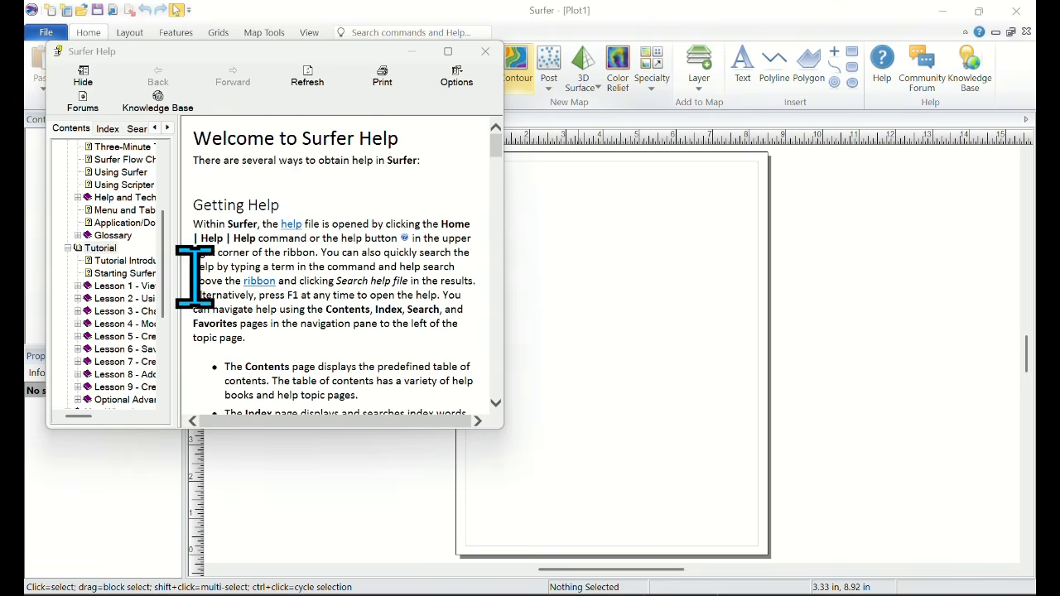
drag(166, 278, 327, 315)
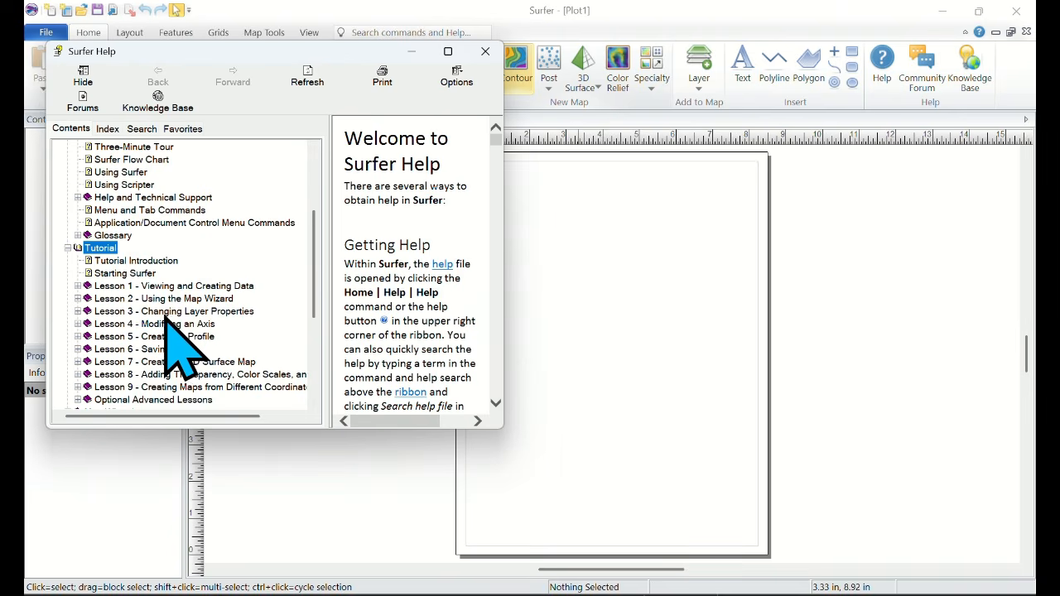
scroll(178, 348, down, 1)
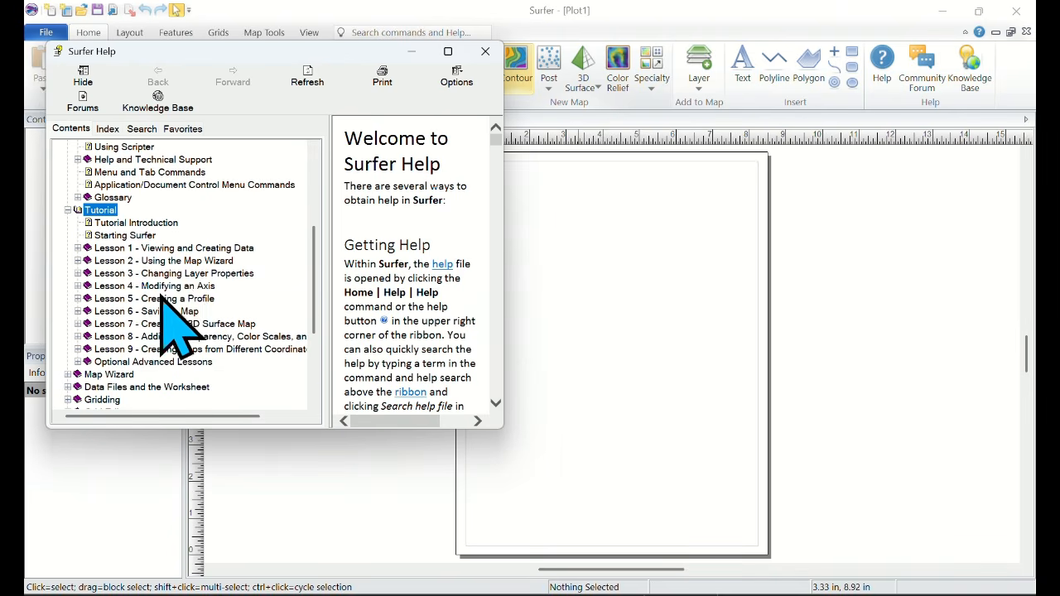
scroll(155, 300, down, 3)
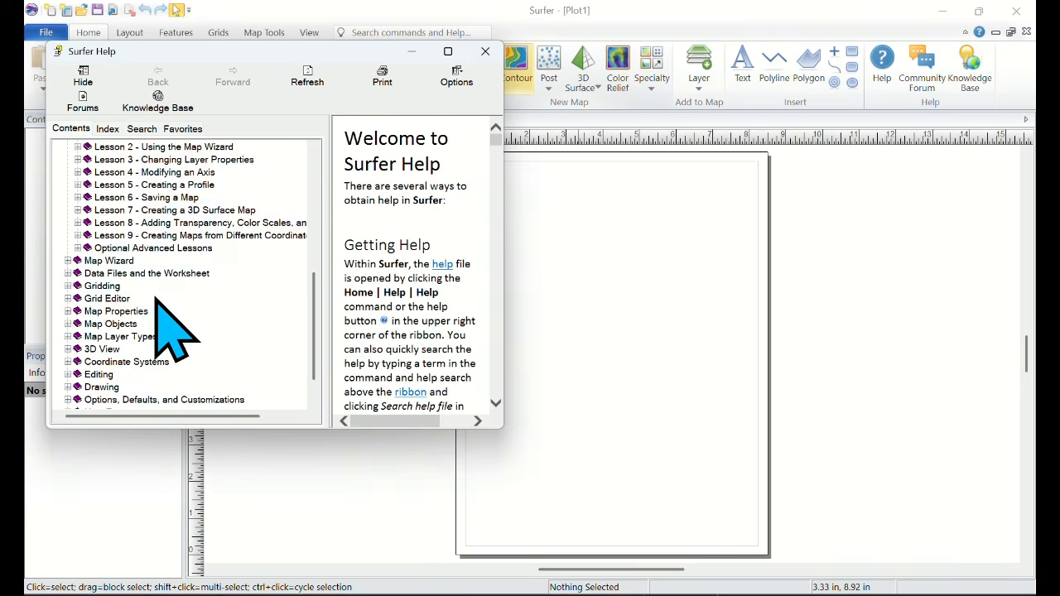
scroll(162, 319, up, 5)
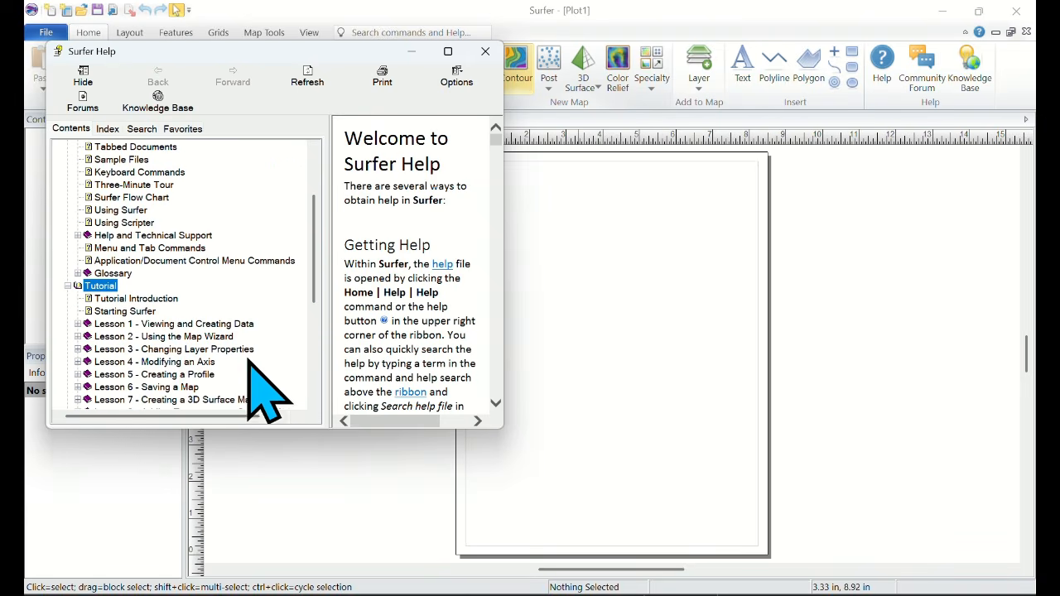
click(489, 43)
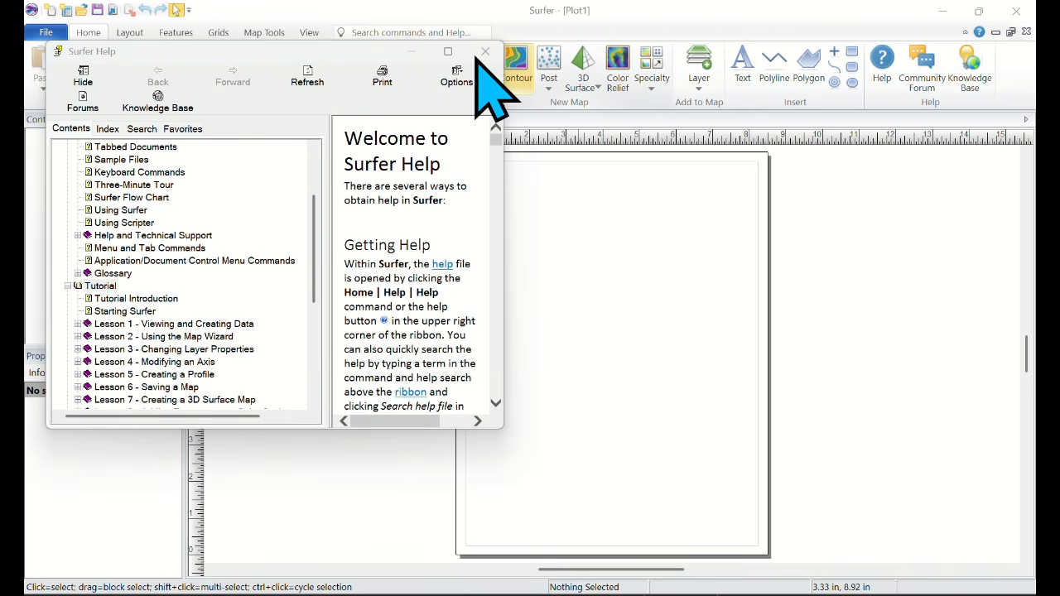
click(412, 52)
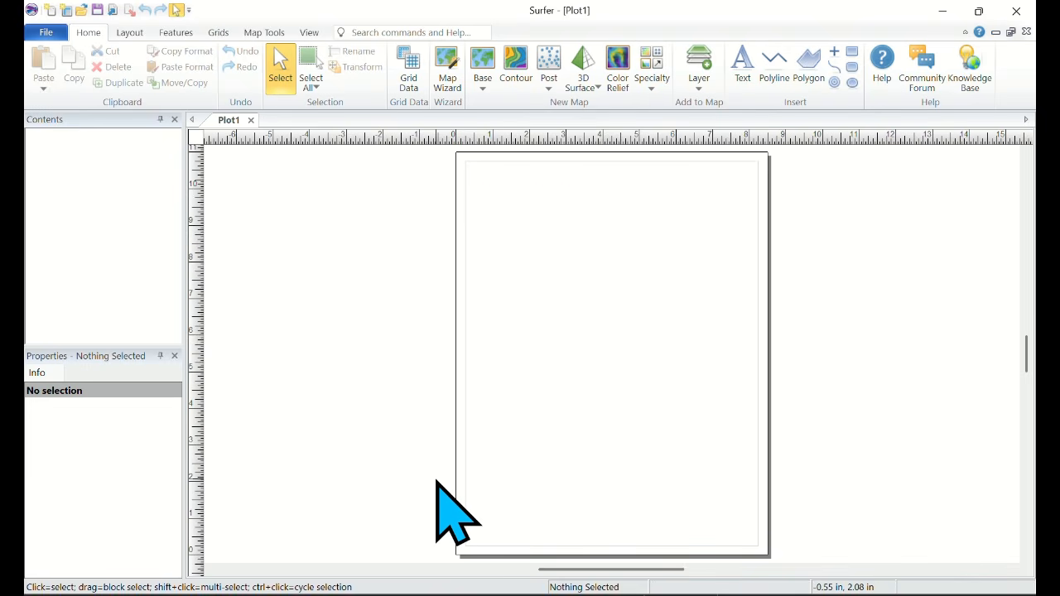
Change the plot page orientation to Landscape
click(130, 33)
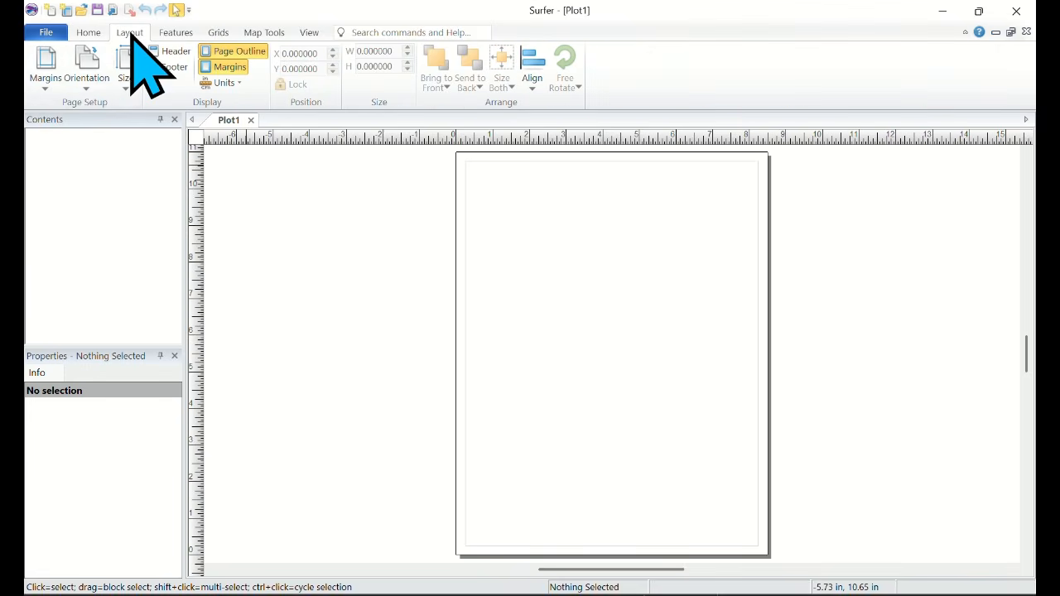
click(92, 93)
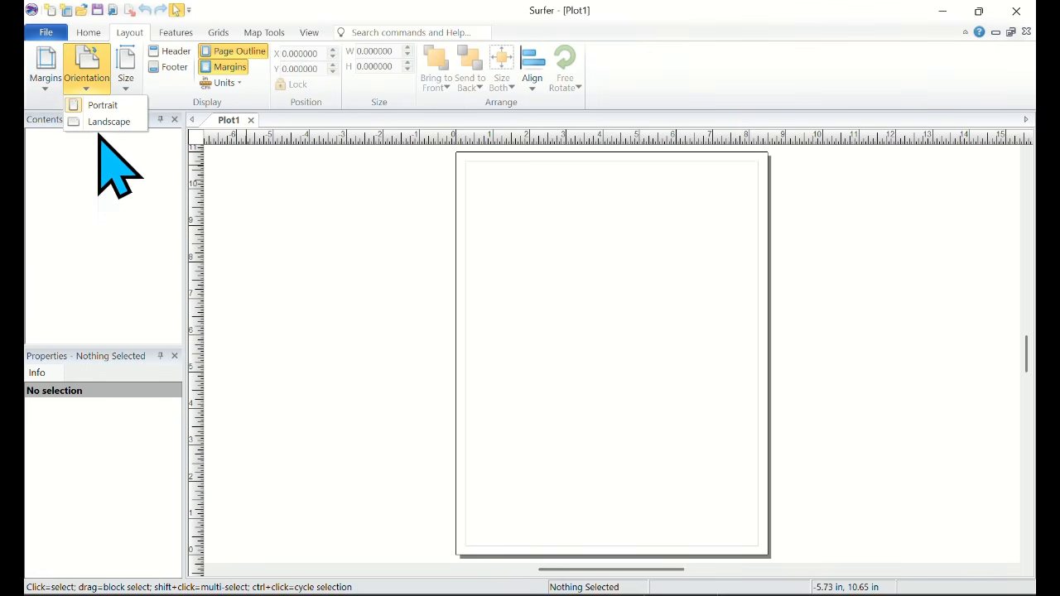
click(104, 122)
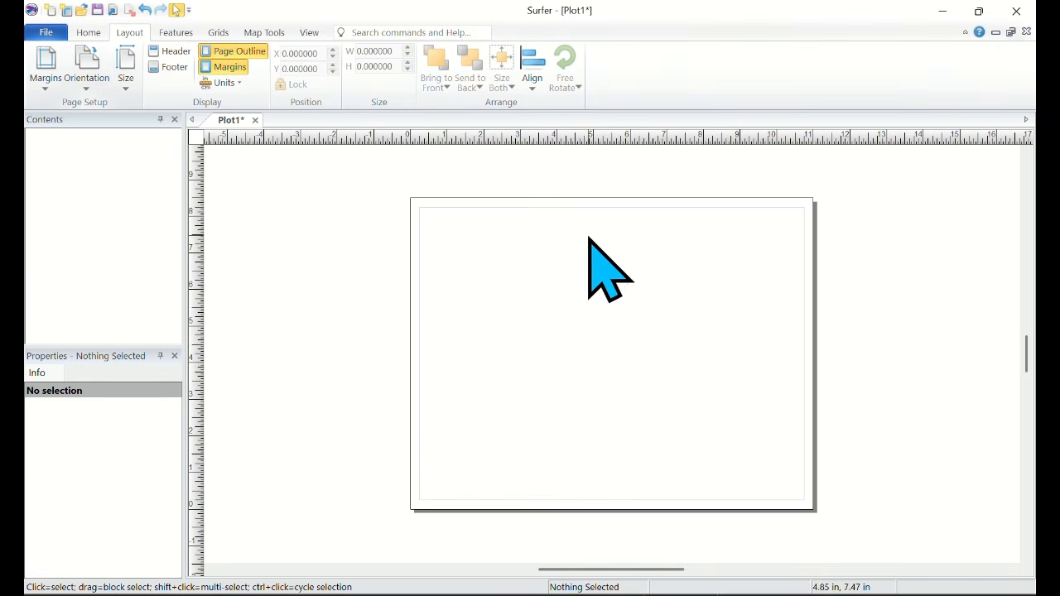
scroll(595, 356, up, 2)
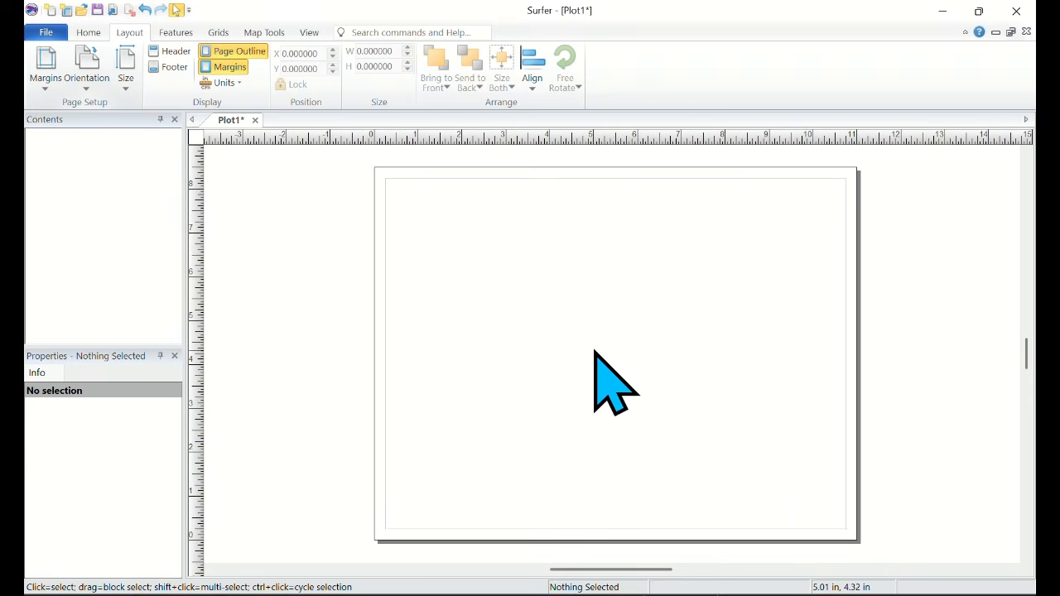
drag(668, 213, 646, 214)
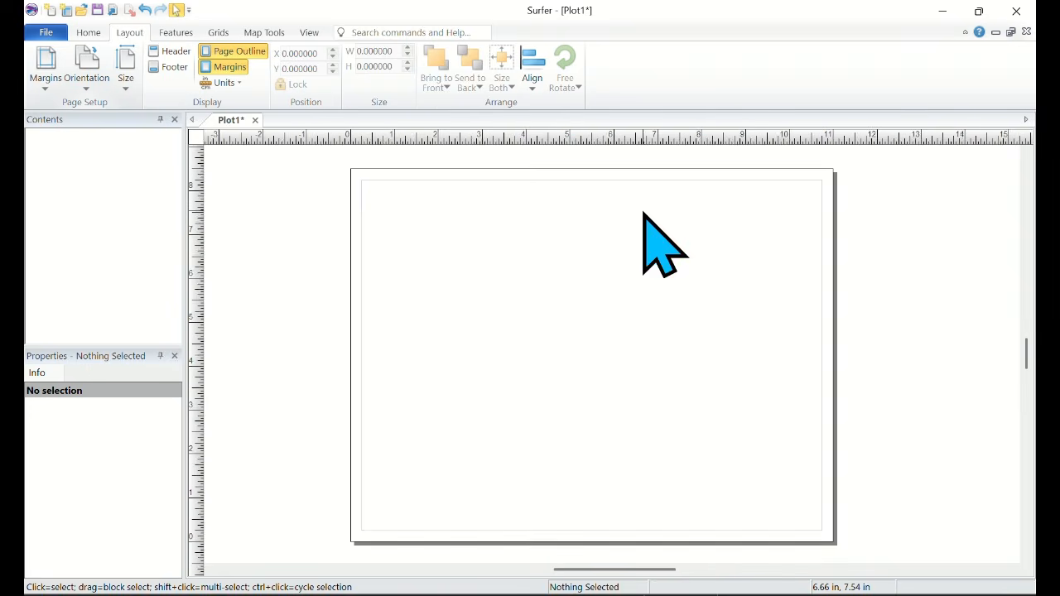
scroll(657, 243, up, 1)
scroll(672, 377, down, 1)
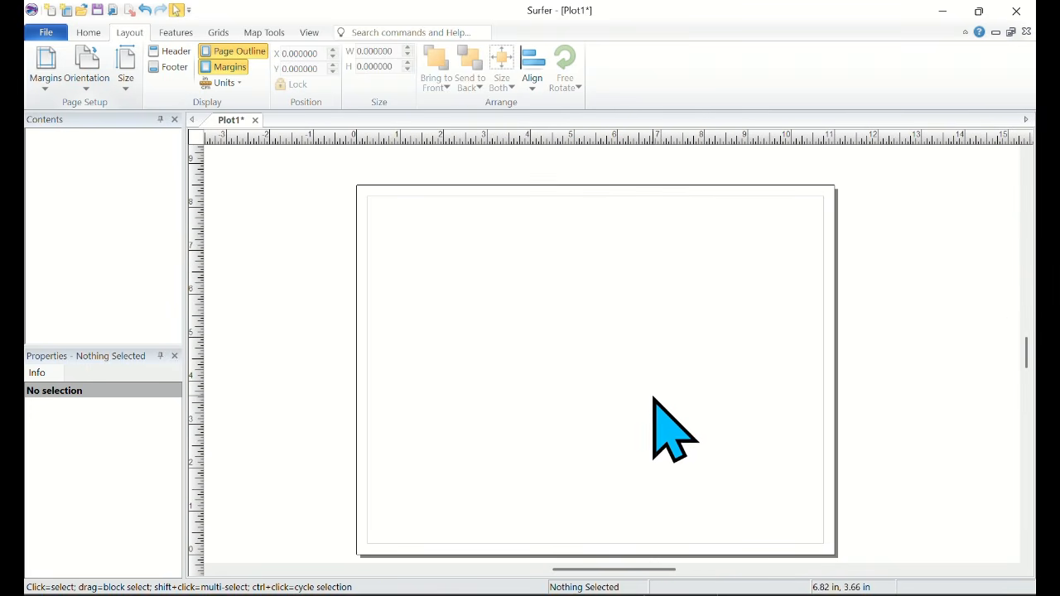
scroll(1026, 356, down, 1)
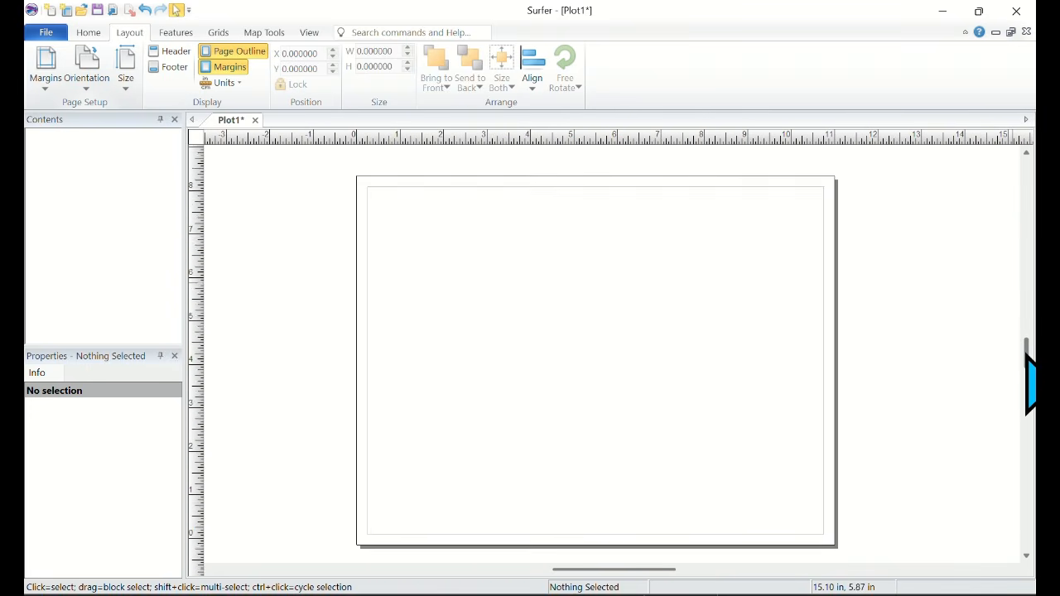
scroll(1030, 381, up, 1)
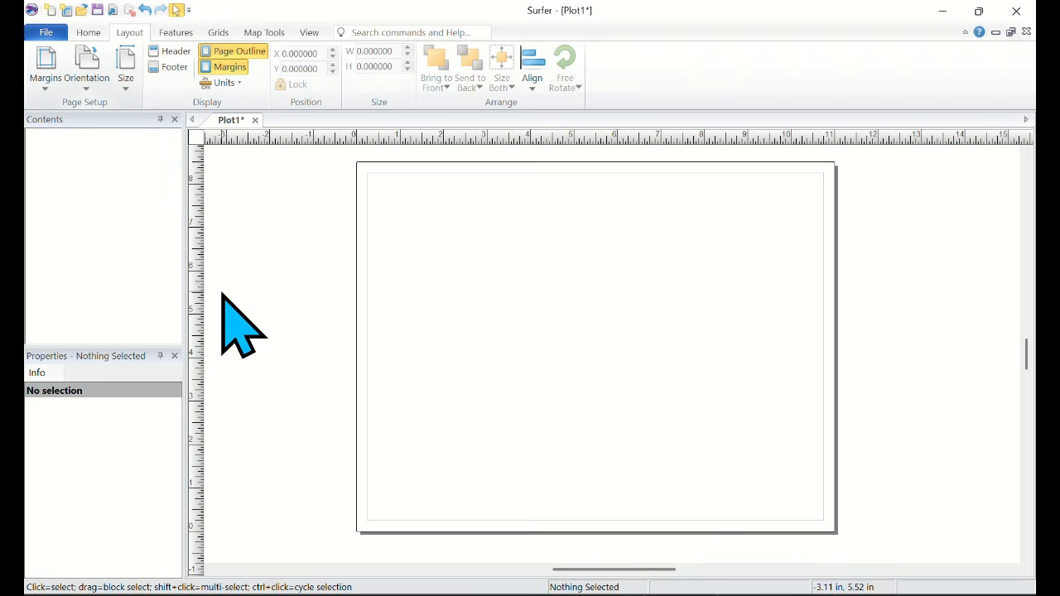
Create a new worksheet document alongside the plot
click(46, 34)
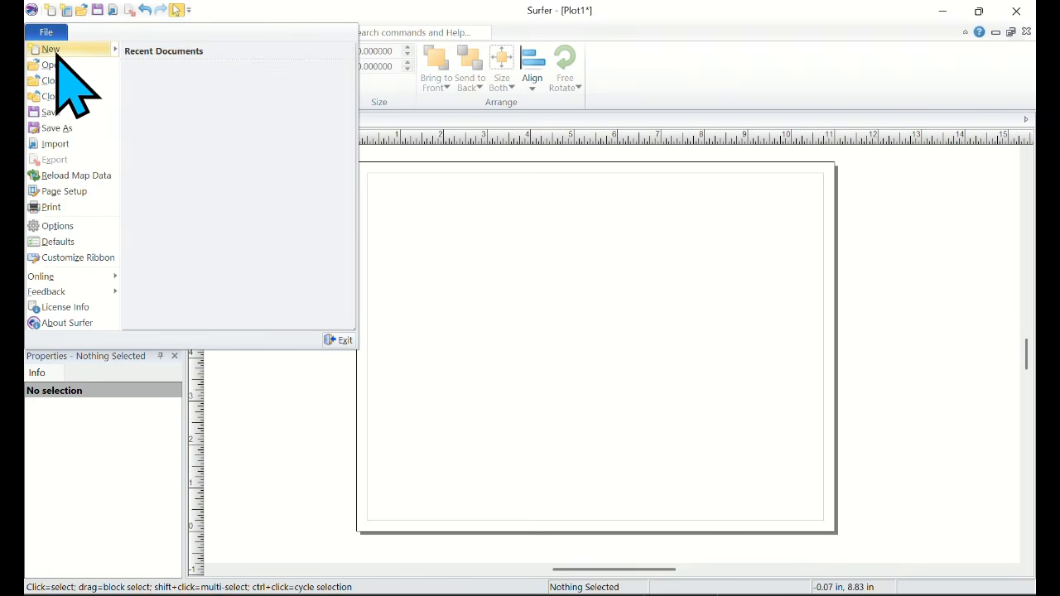
mouse_move(57, 58)
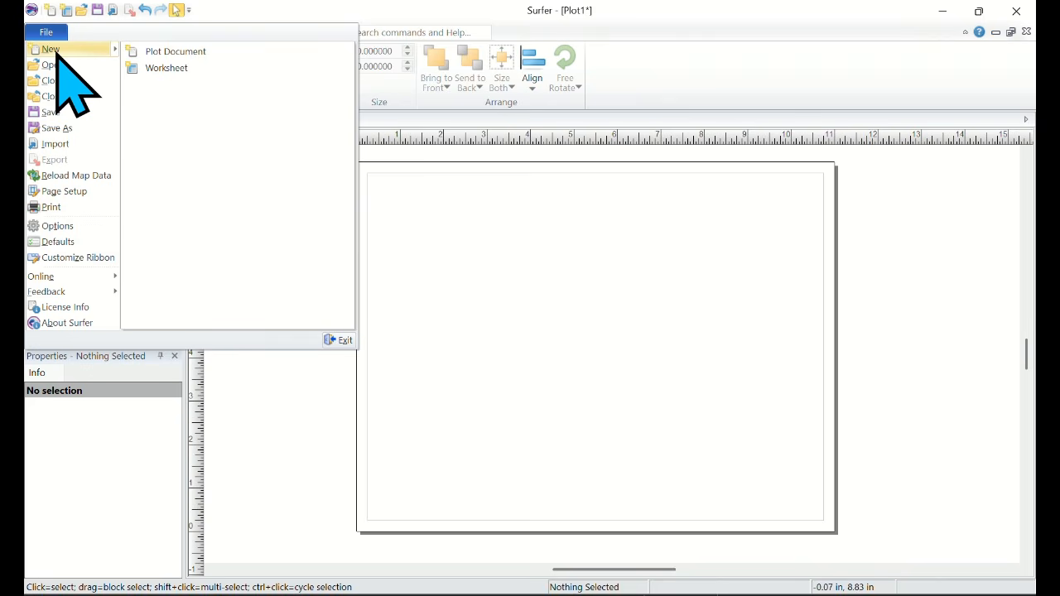
click(165, 99)
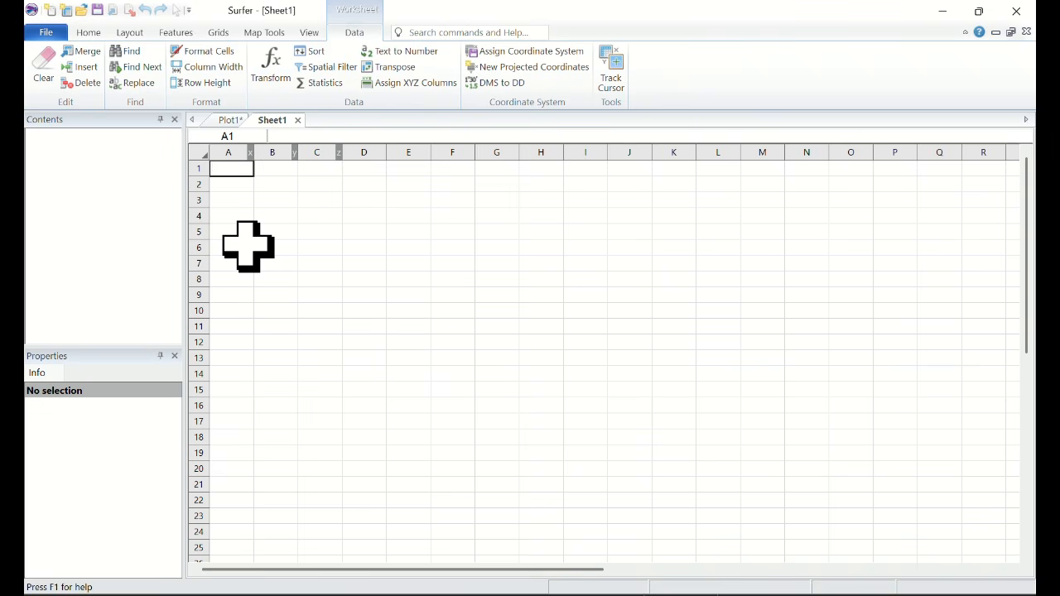
Enter the column headings Eastings, Northungs and Elevation in cells A1, B1 and C1
text(Was)
key(BackSpace)
key(BackSpace)
key(BackSpace)
text(E)
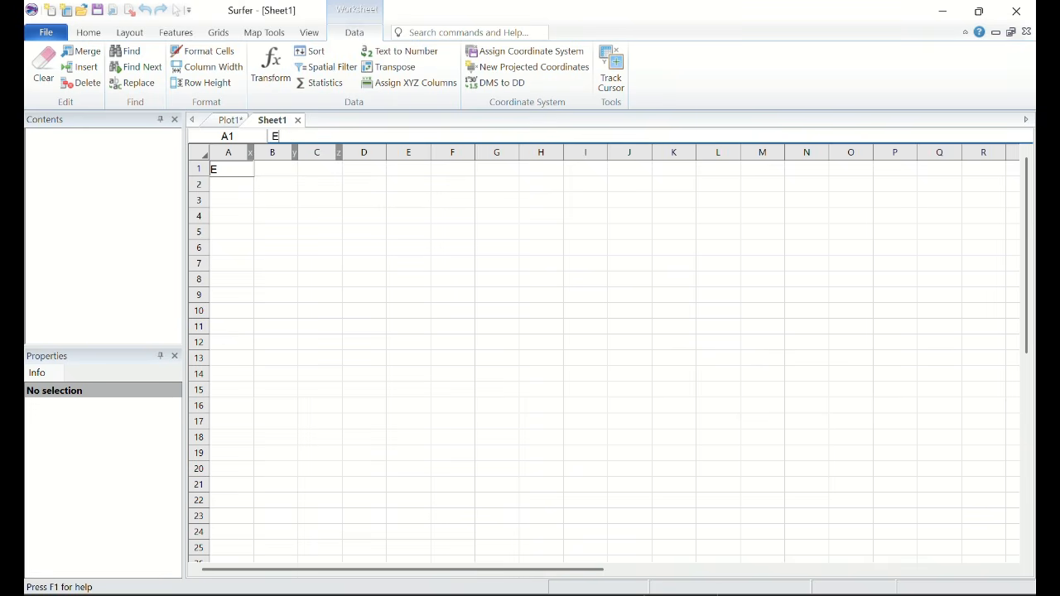
text(astings)
click(277, 172)
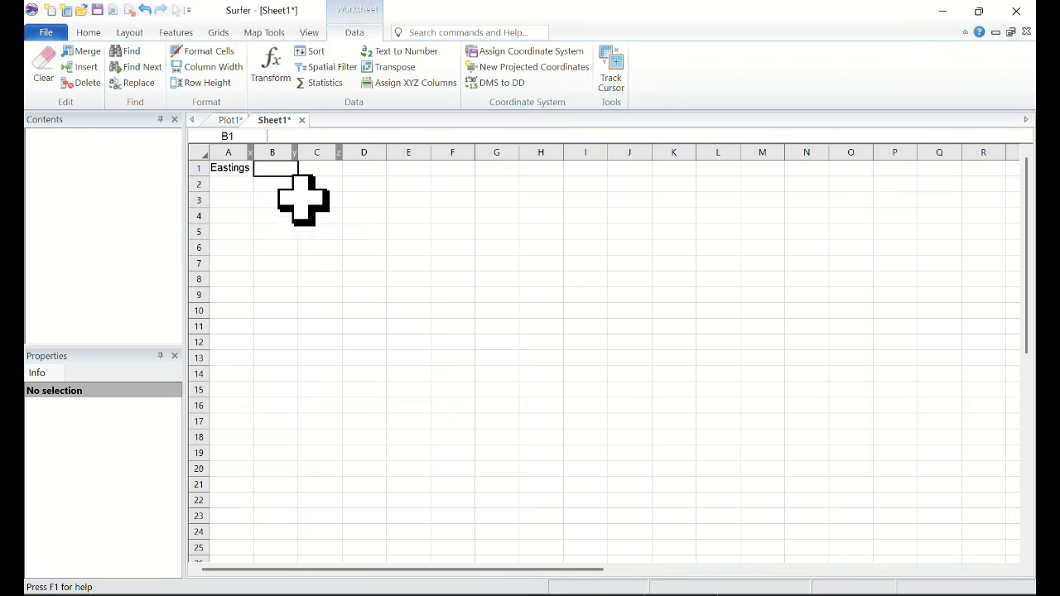
text(N)
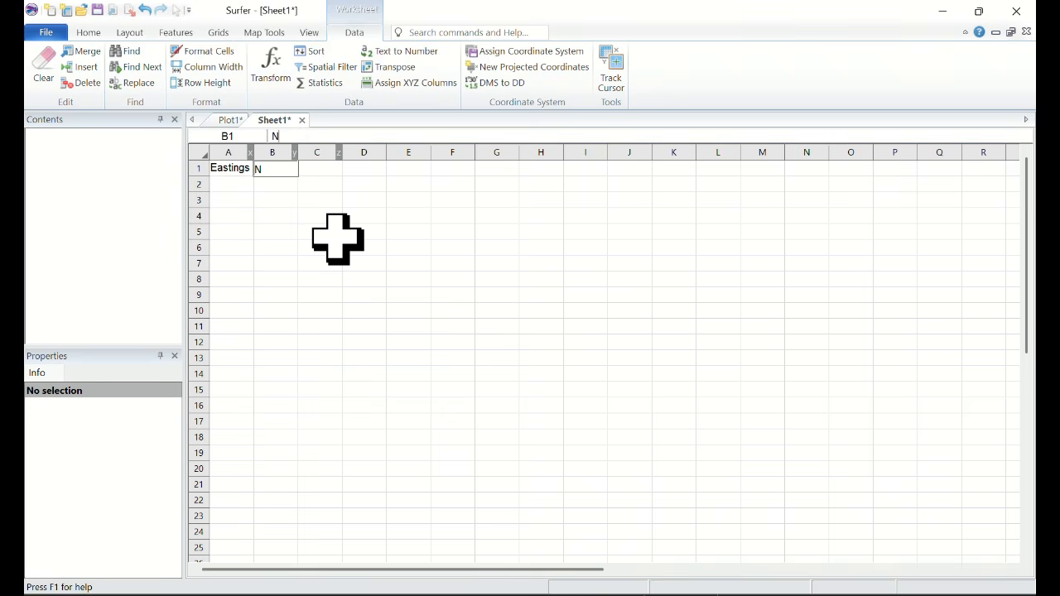
text(orthu)
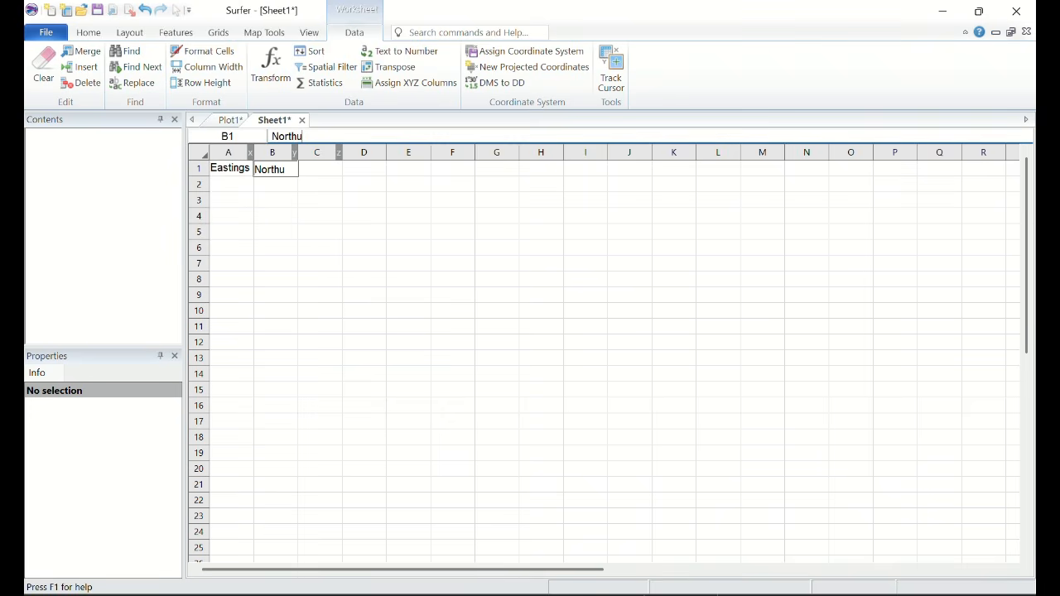
text(ngs)
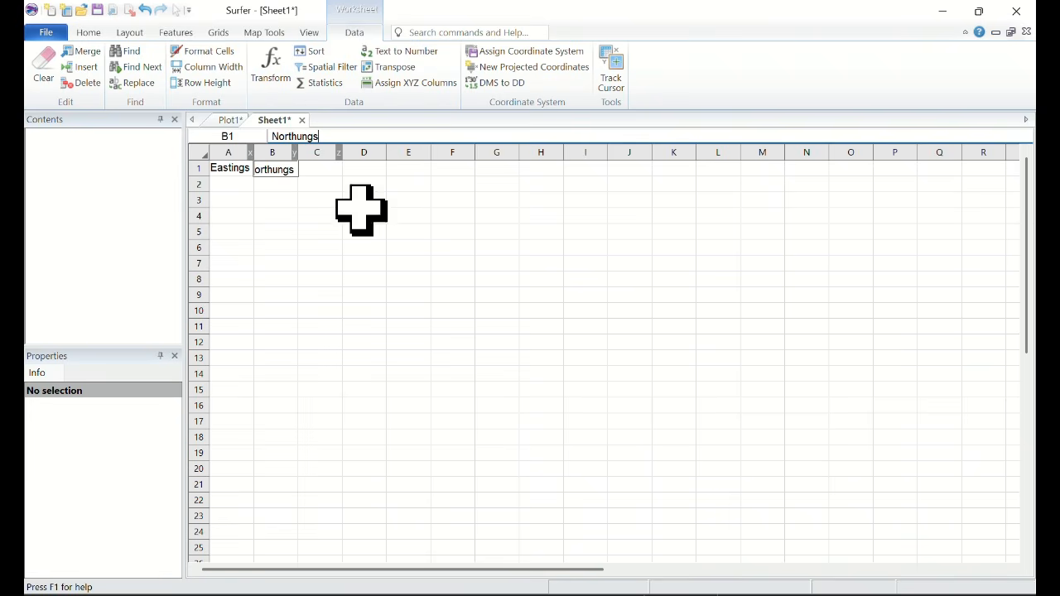
click(308, 165)
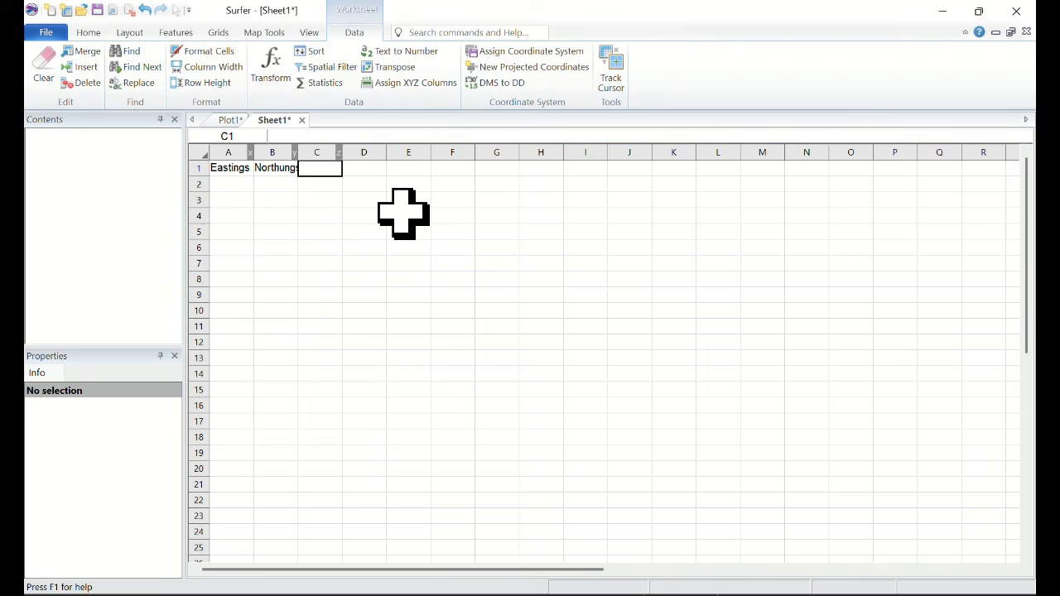
text(E)
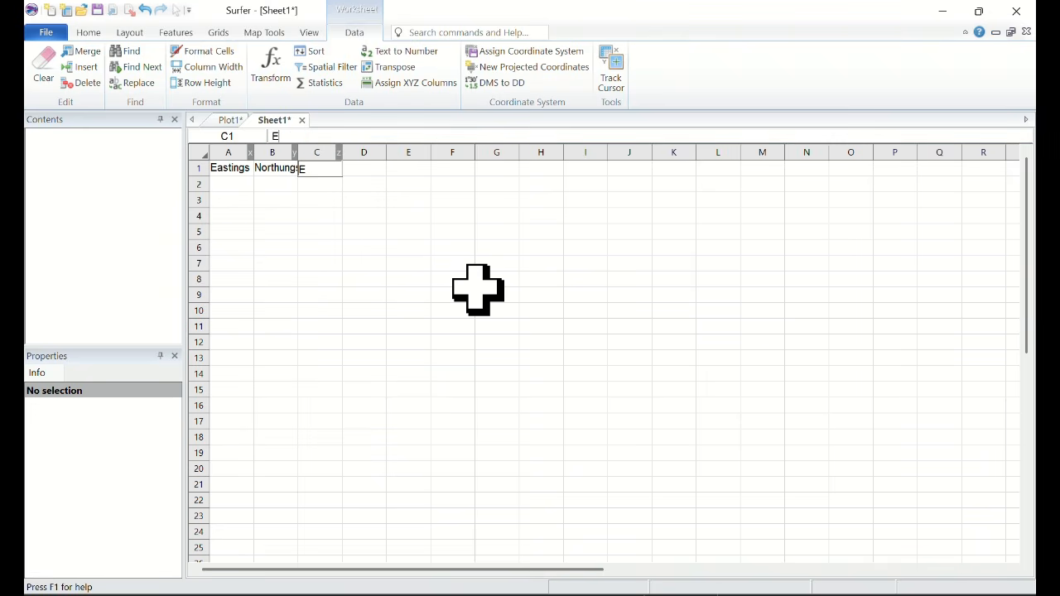
text(levati)
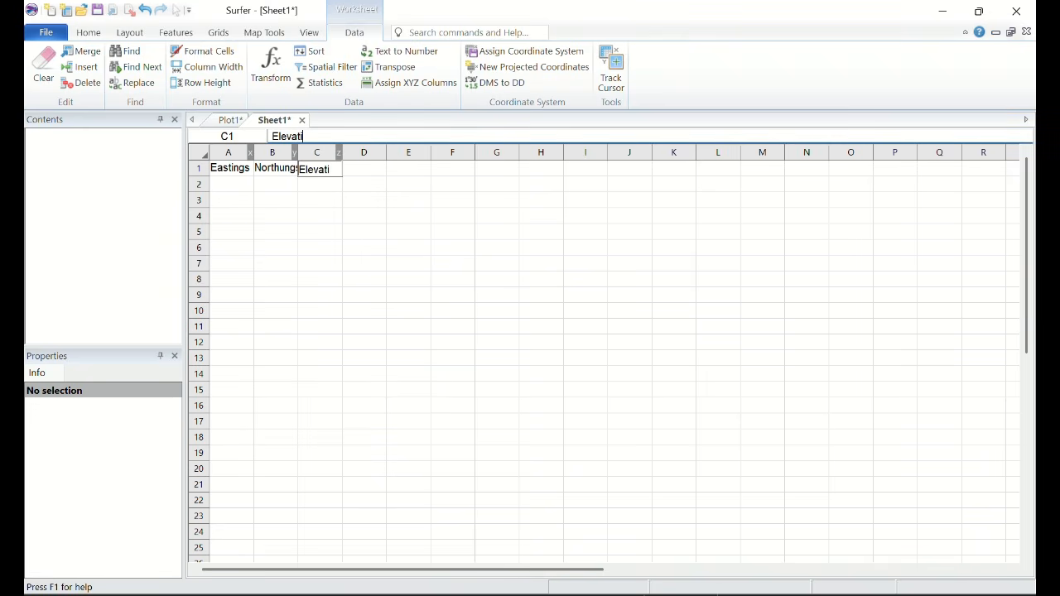
text(on)
Enter the Eastings values 5, 5 and 6 in cells A2 to A4
click(235, 183)
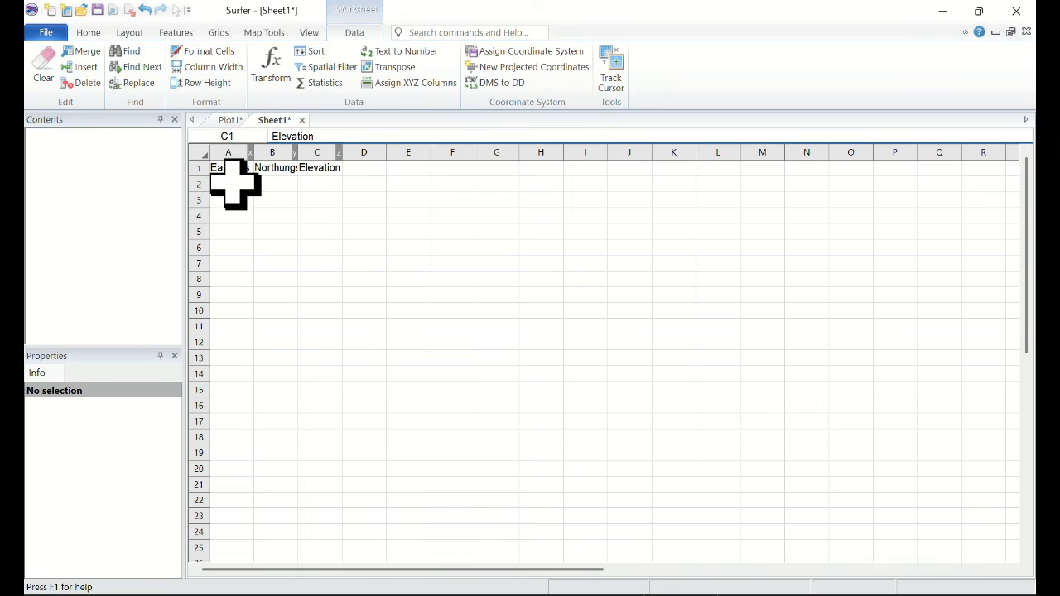
text(5)
key(Return)
text(5)
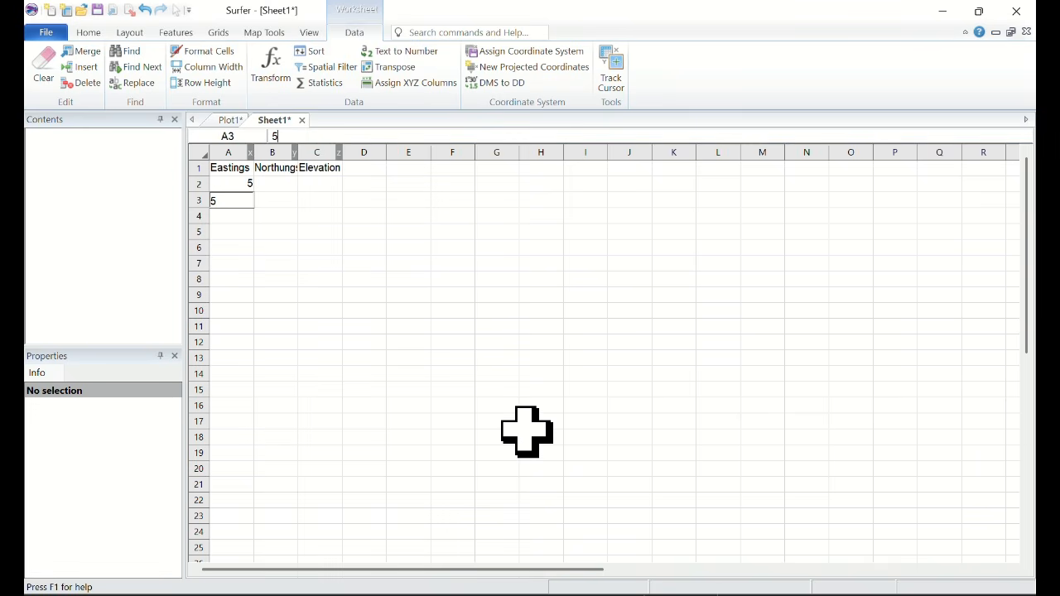
key(Return)
text(6)
key(Return)
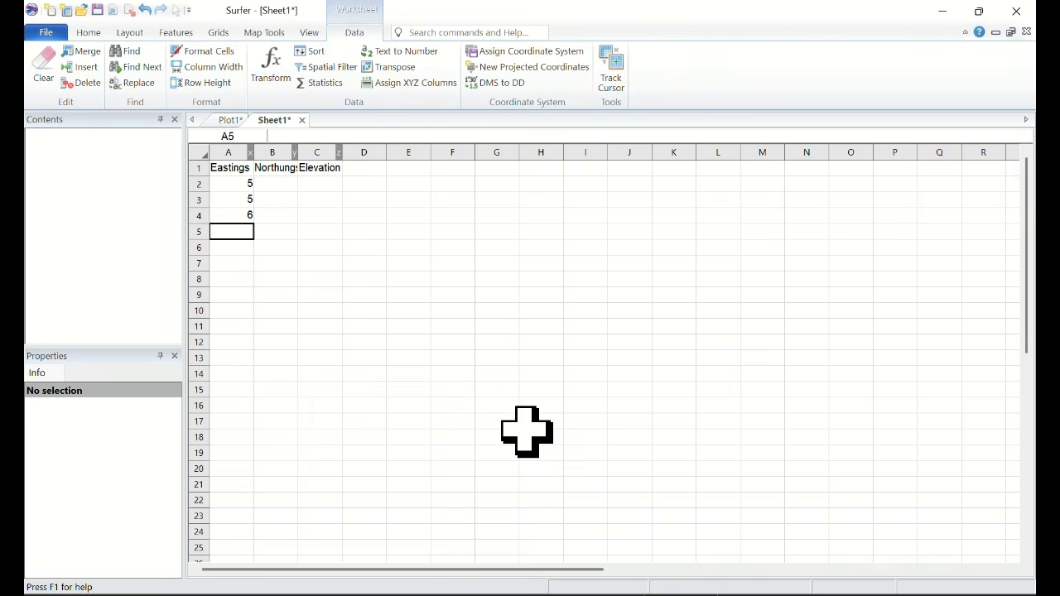
Close the Sheet1 worksheet without saving its changes
click(280, 202)
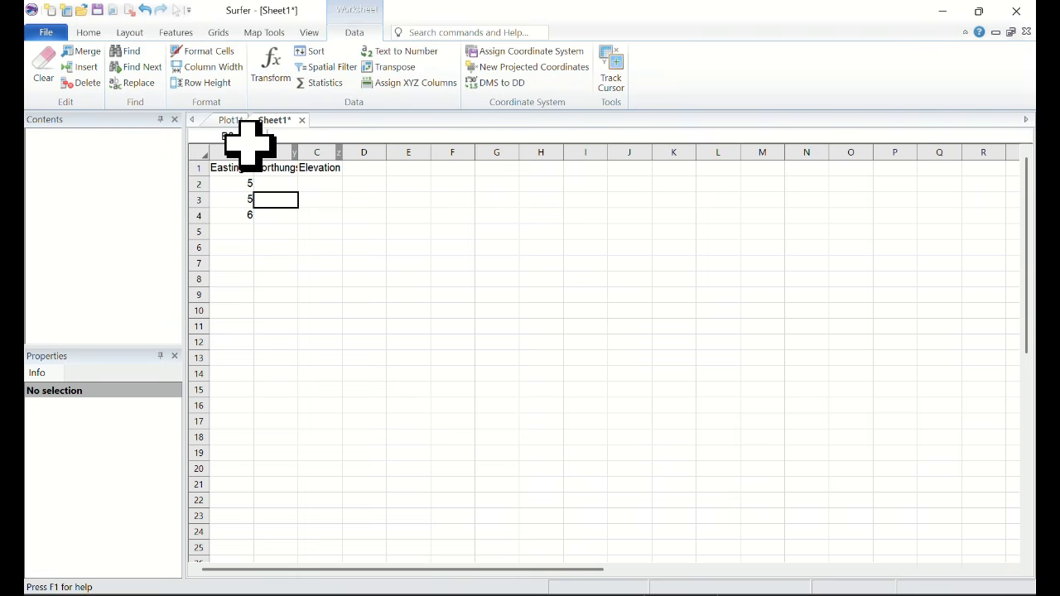
click(303, 120)
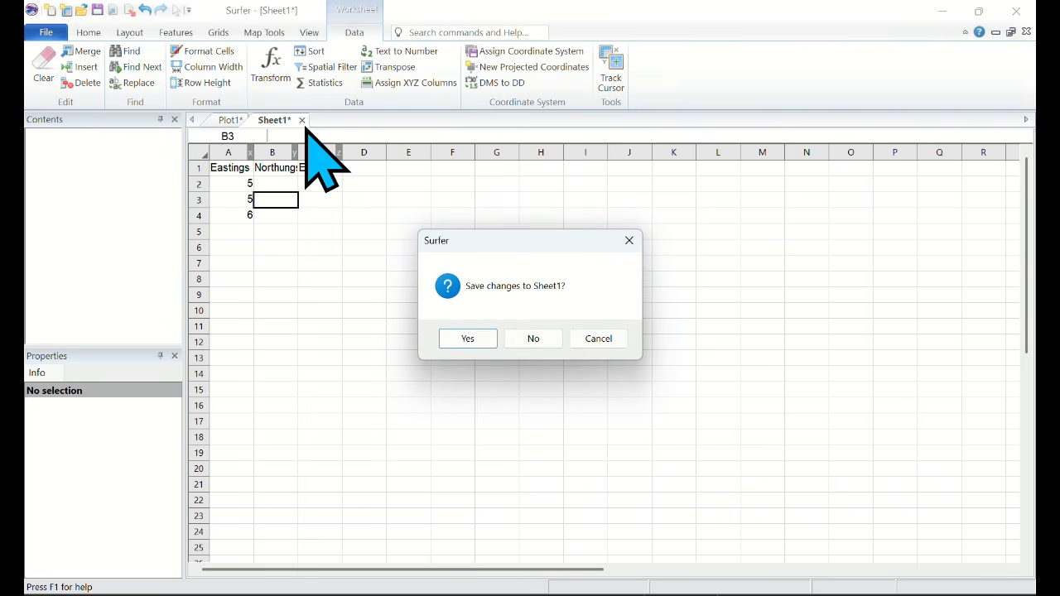
click(531, 337)
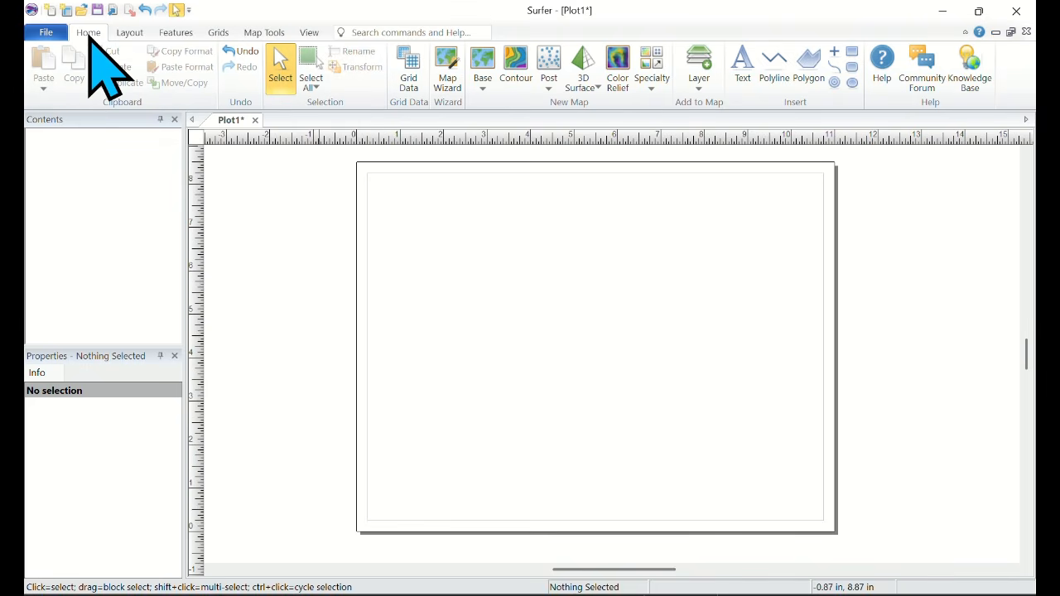
Start the Map Wizard and browse for a data file in C:\Program Files\Golden Software\Surfer 16\Samples
click(438, 89)
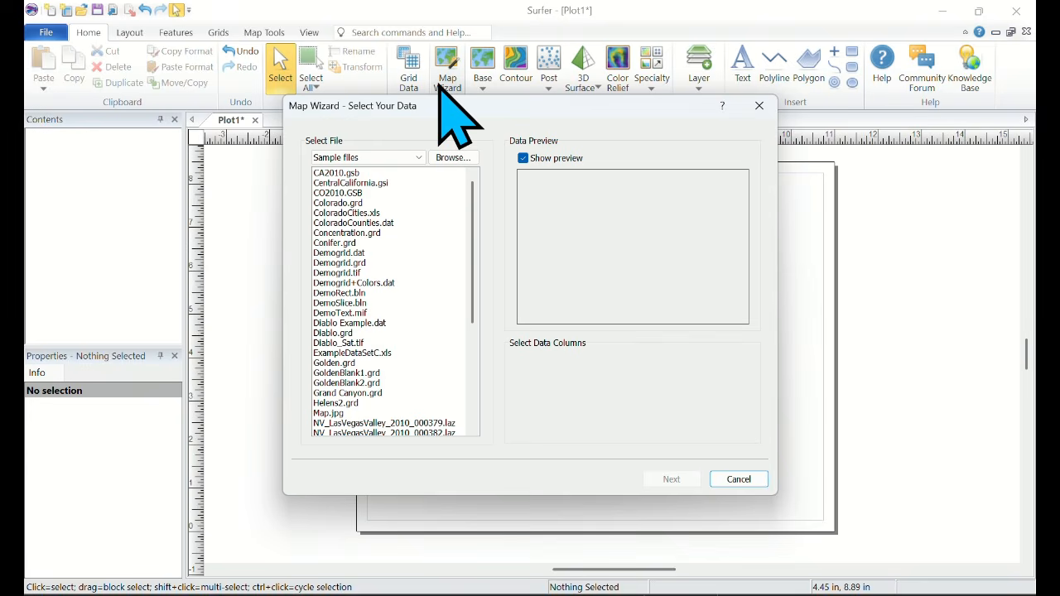
click(452, 157)
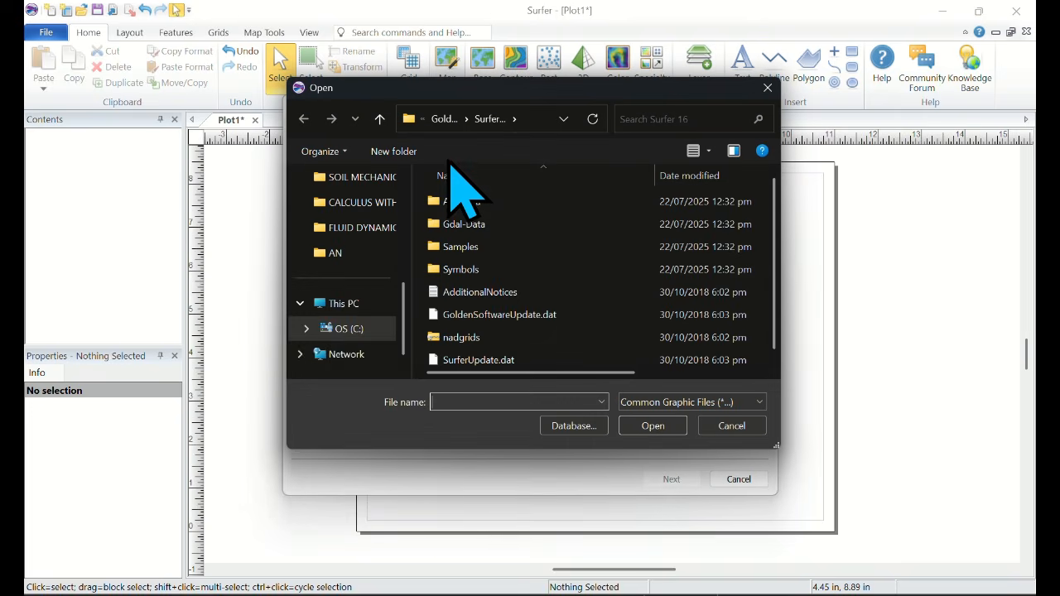
click(358, 303)
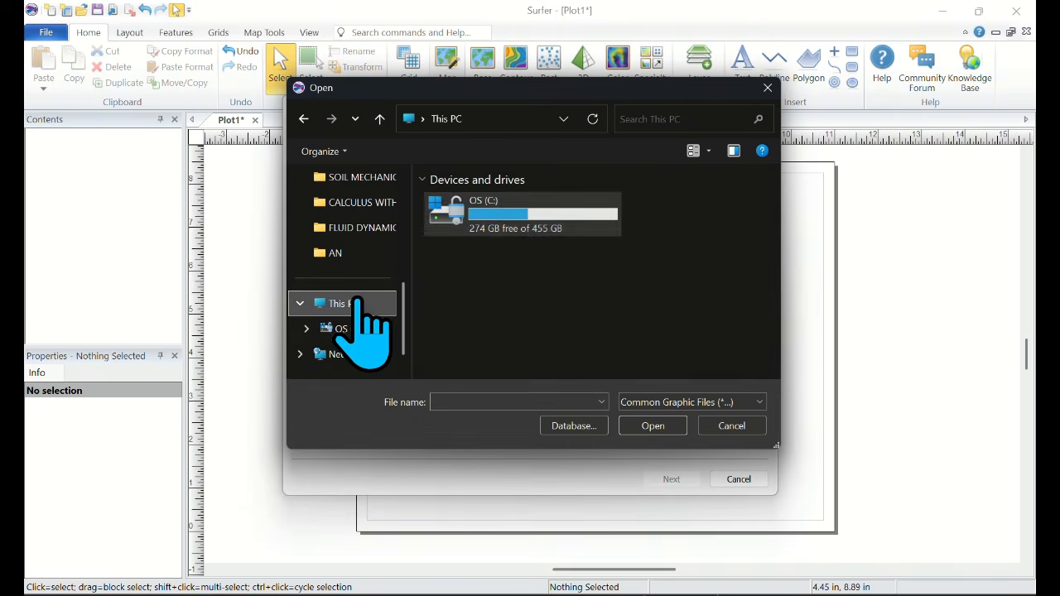
double_click(471, 207)
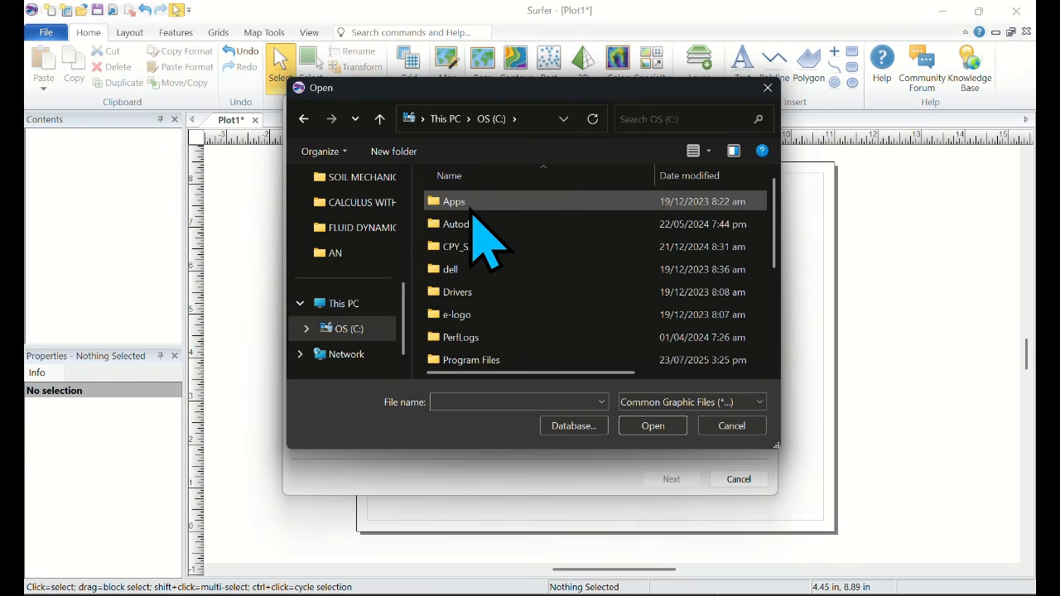
scroll(472, 282, down, 3)
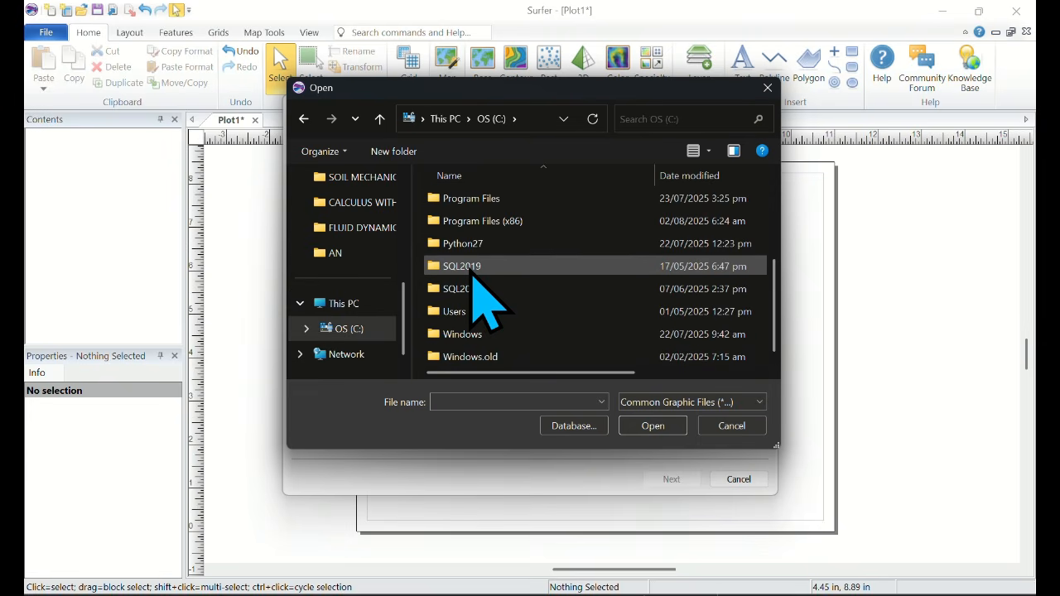
double_click(475, 202)
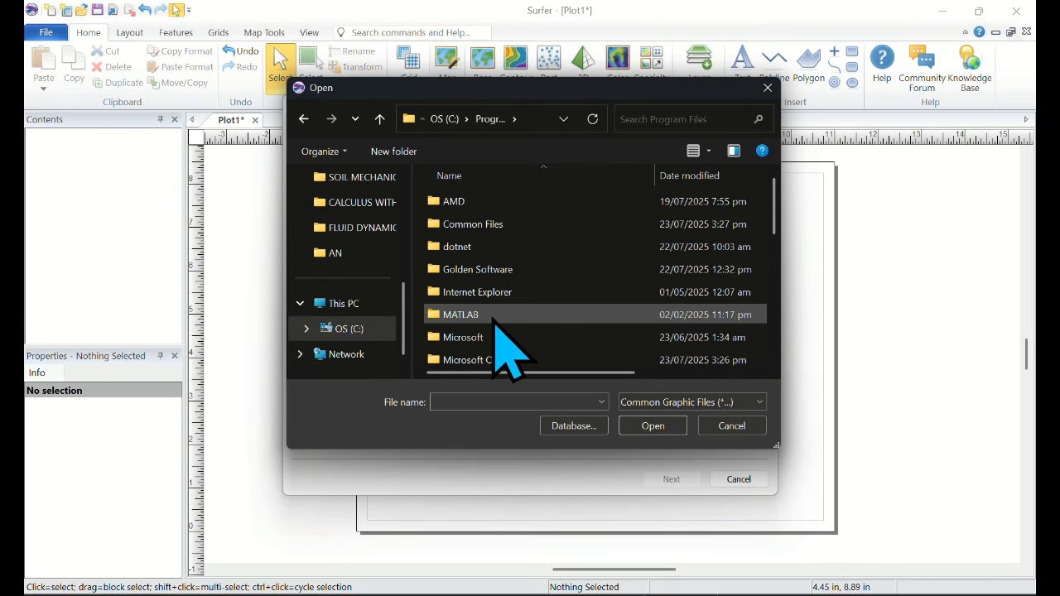
double_click(476, 271)
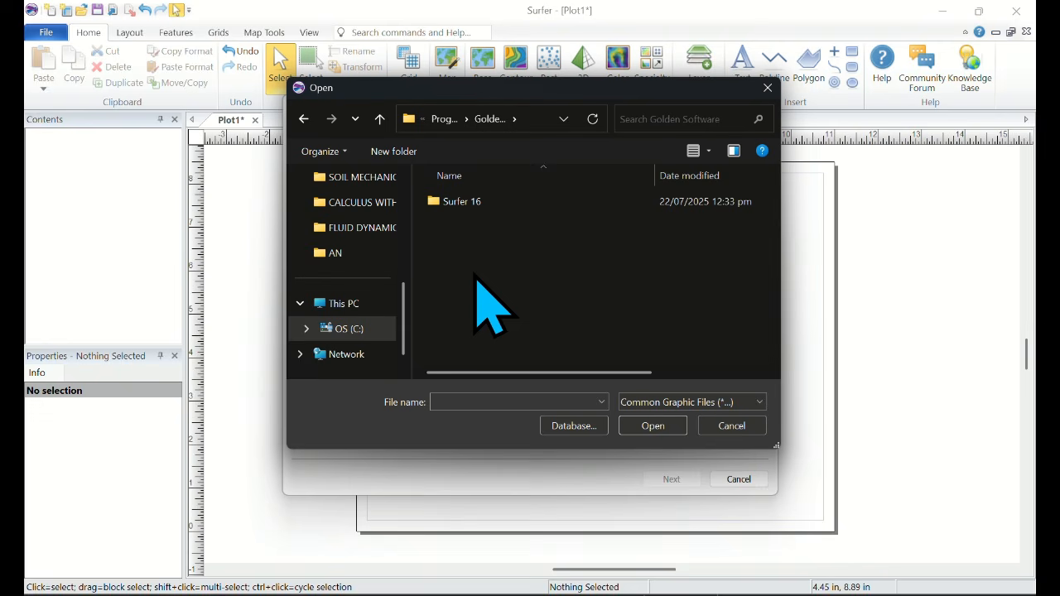
double_click(465, 202)
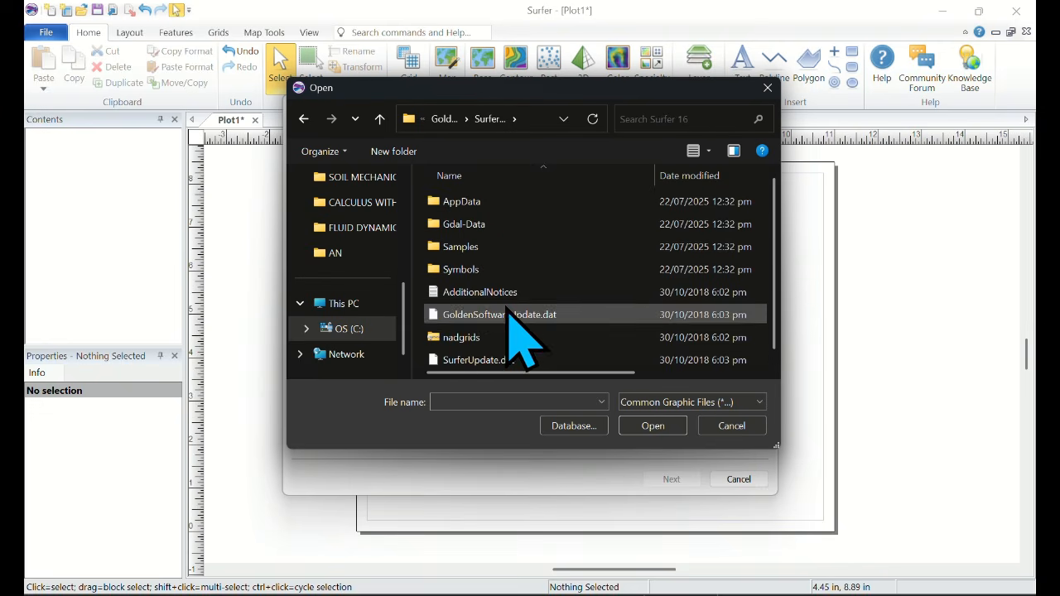
double_click(458, 247)
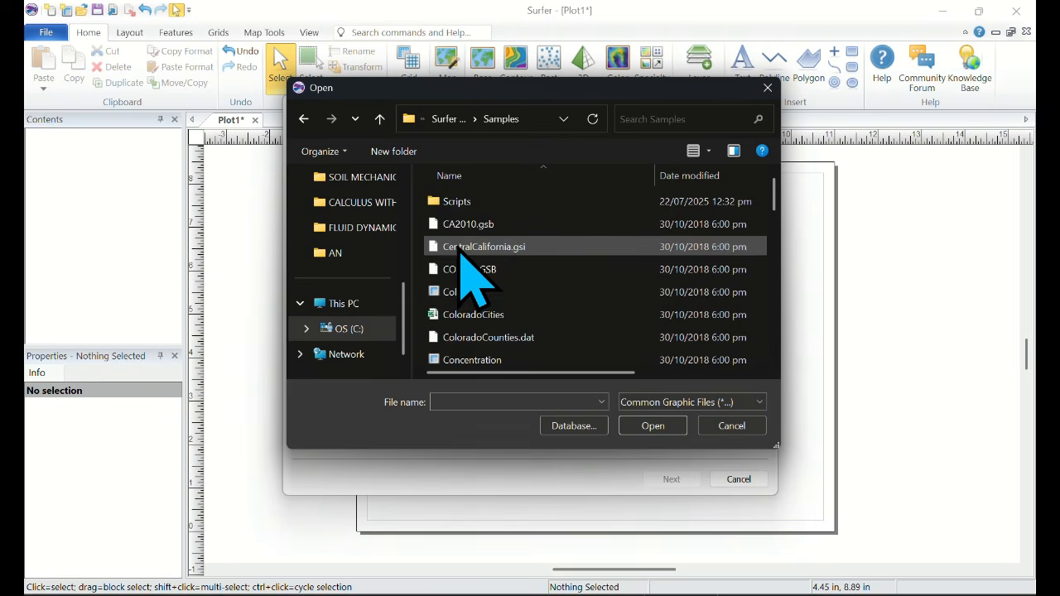
Find the VOC_Concentration Excel file among the samples and load it as the Map Wizard's data source
scroll(464, 254, down, 1)
scroll(469, 248, down, 8)
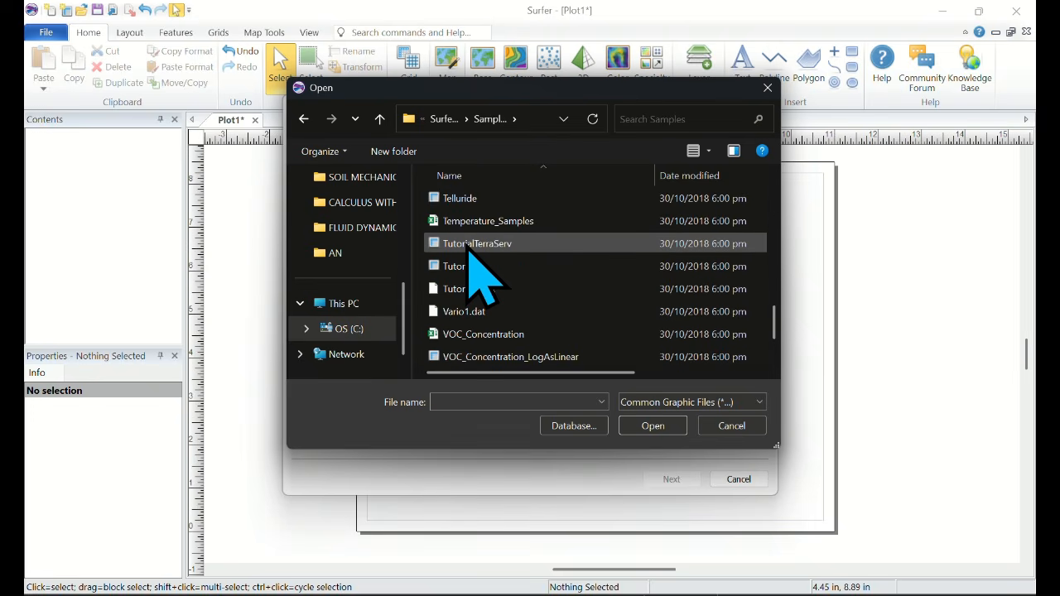
scroll(472, 258, up, 9)
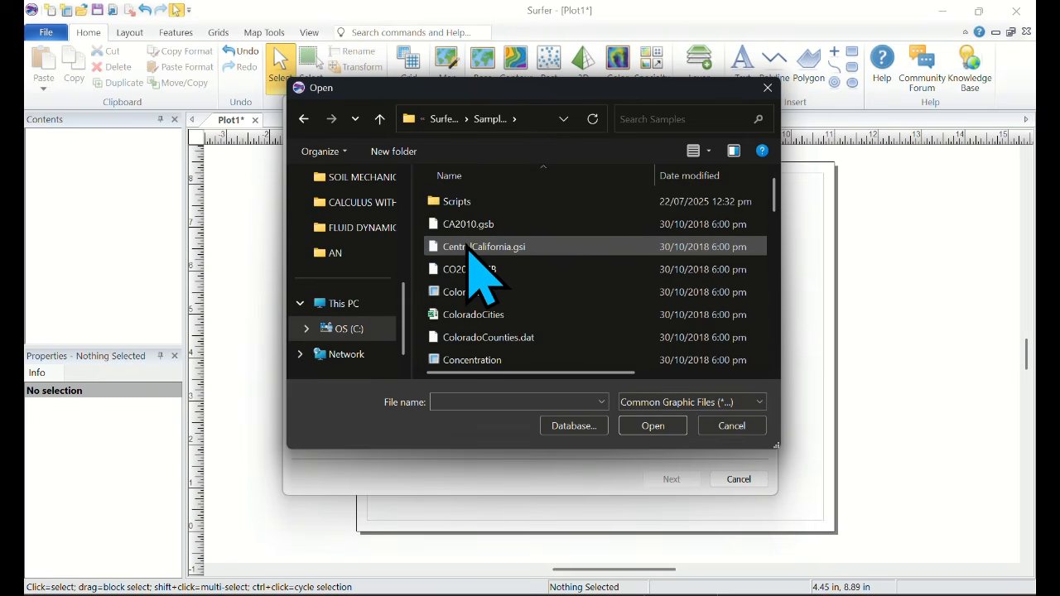
scroll(472, 258, down, 10)
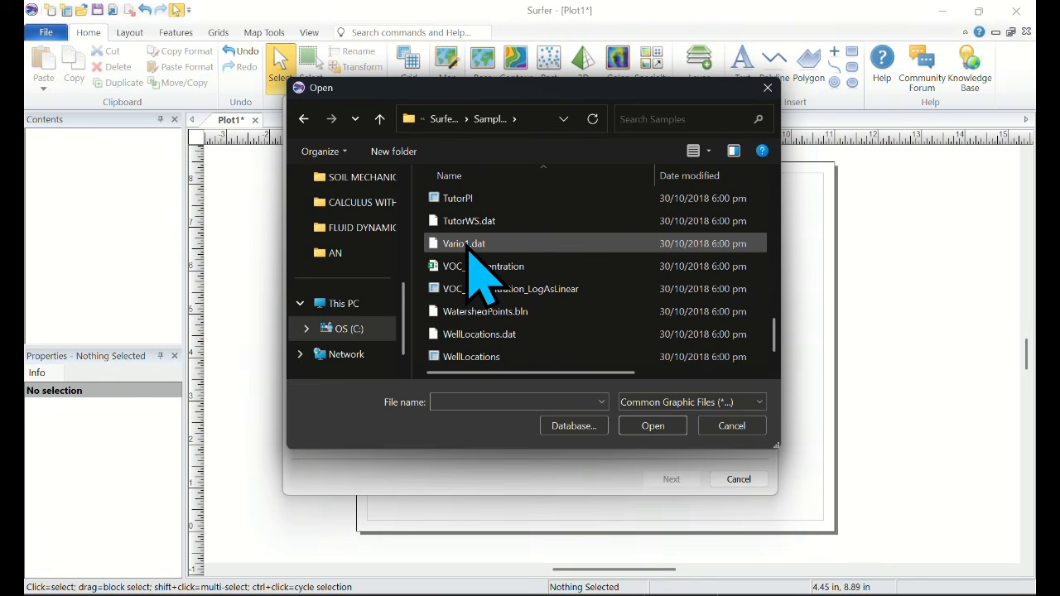
scroll(479, 269, up, 8)
scroll(480, 273, down, 8)
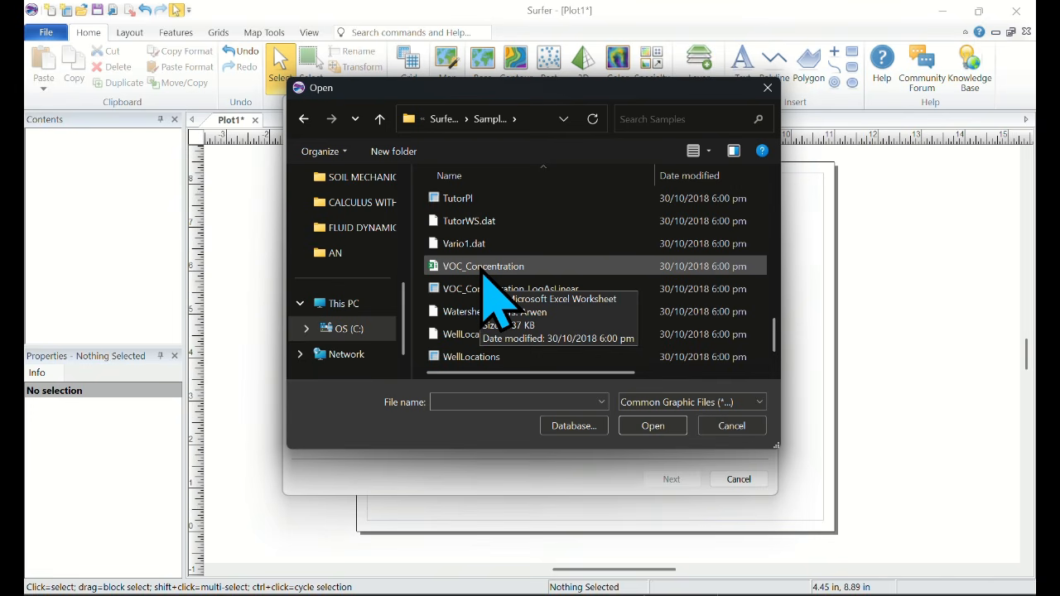
click(487, 266)
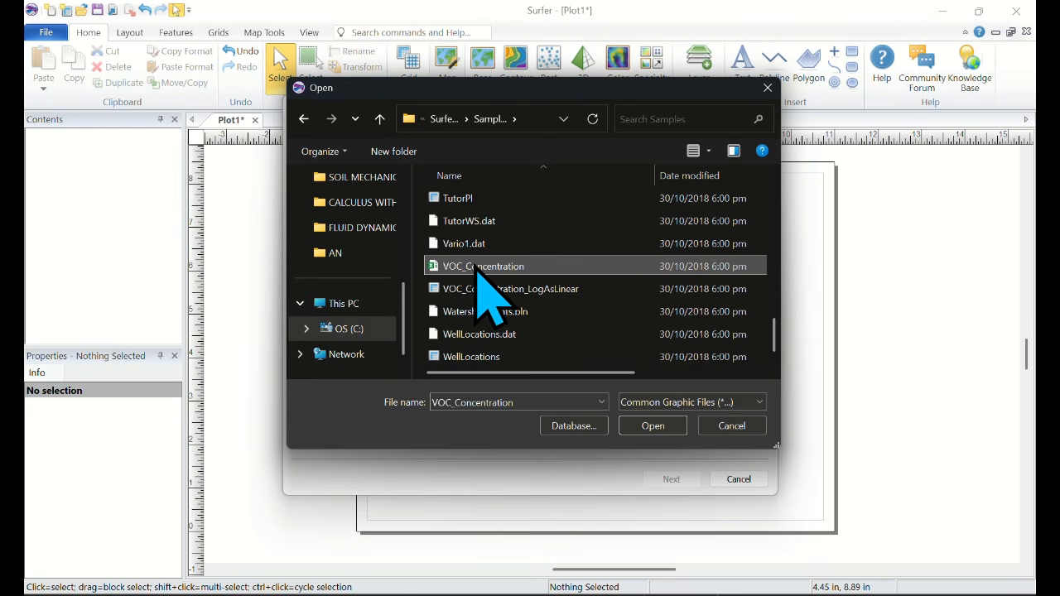
click(475, 266)
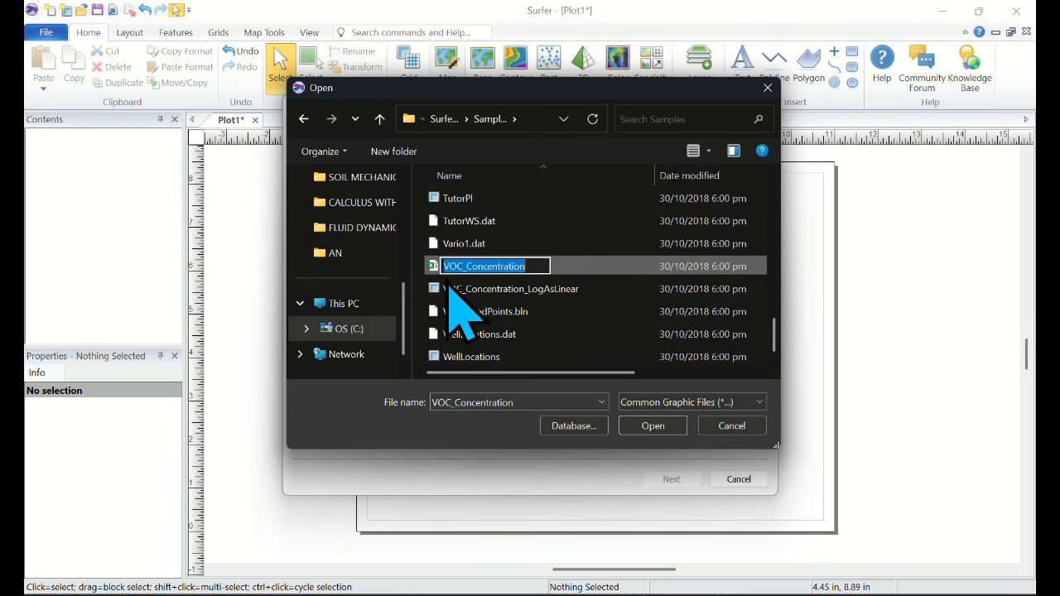
click(590, 317)
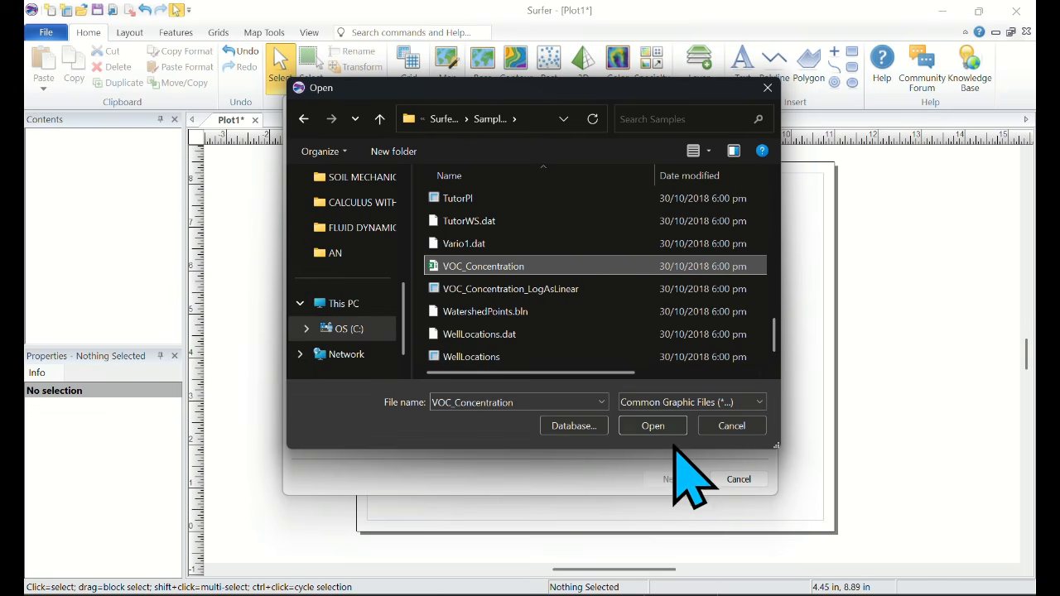
click(492, 266)
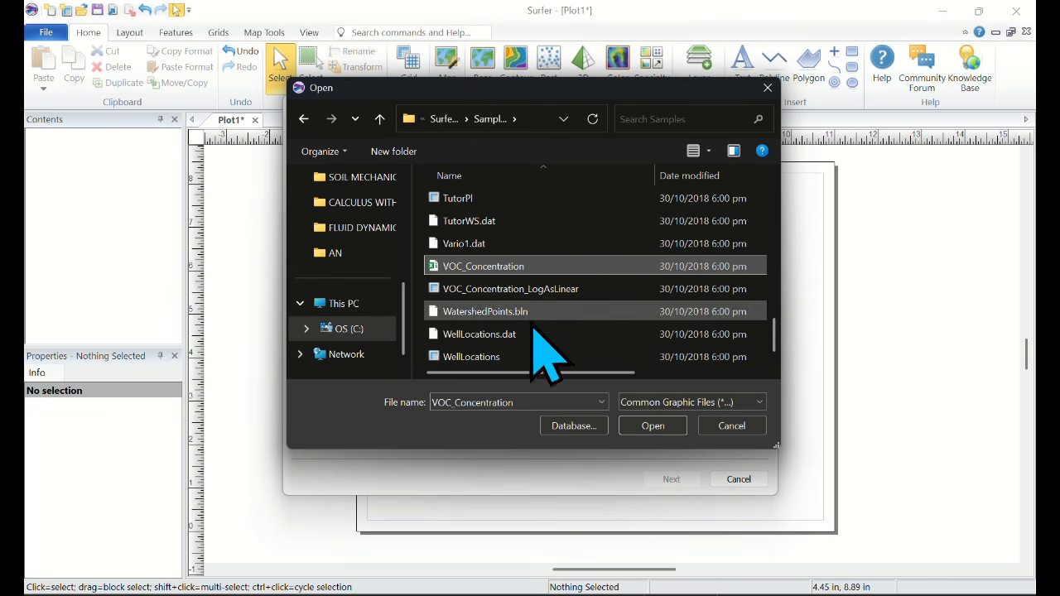
click(569, 266)
click(642, 425)
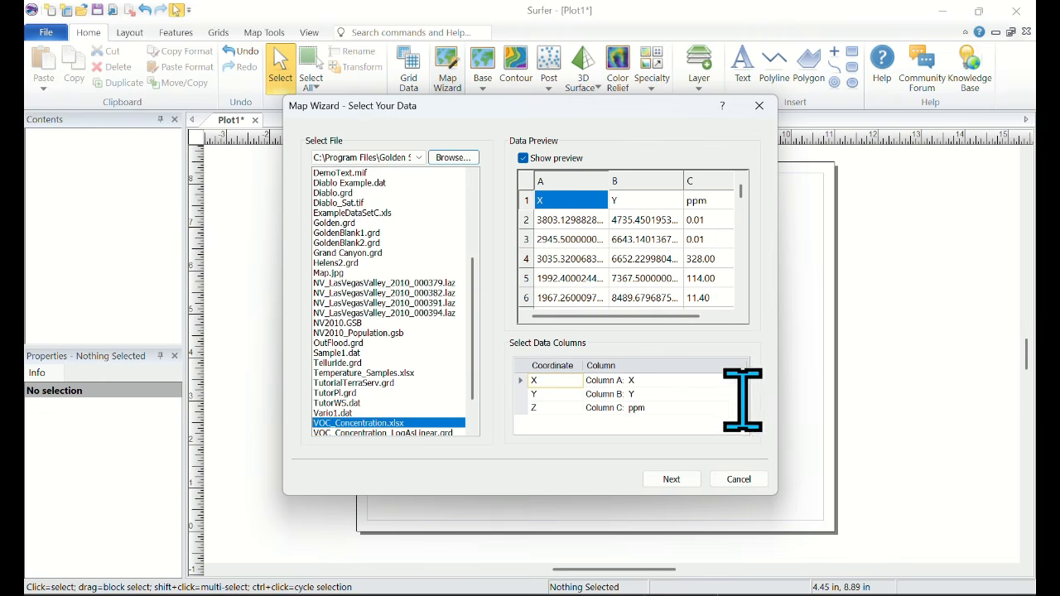
Check the column choices for the X coordinate, keep Column A: X, and continue to the map type selection
click(698, 374)
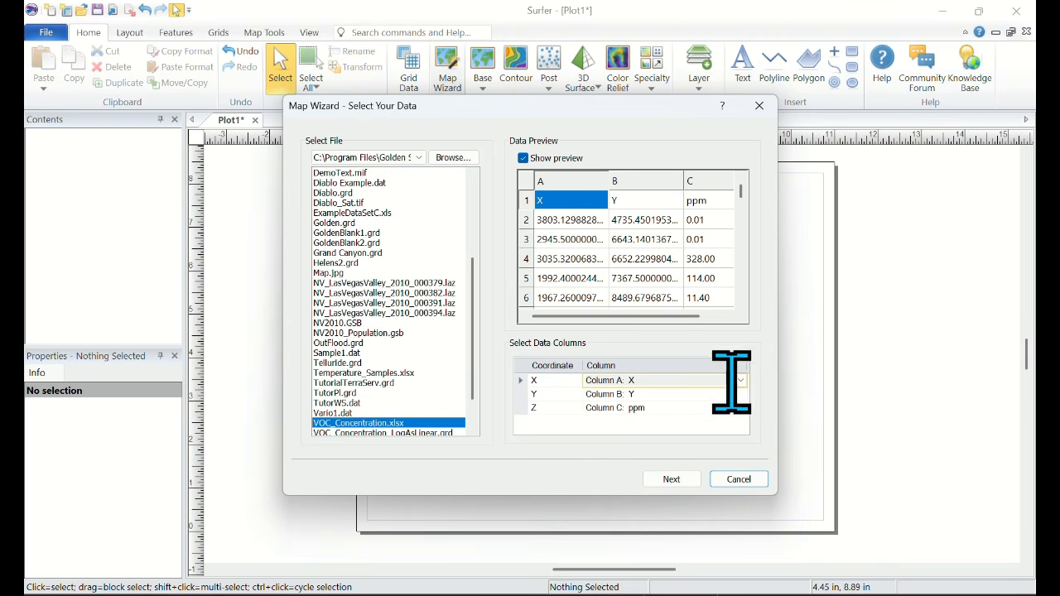
click(740, 381)
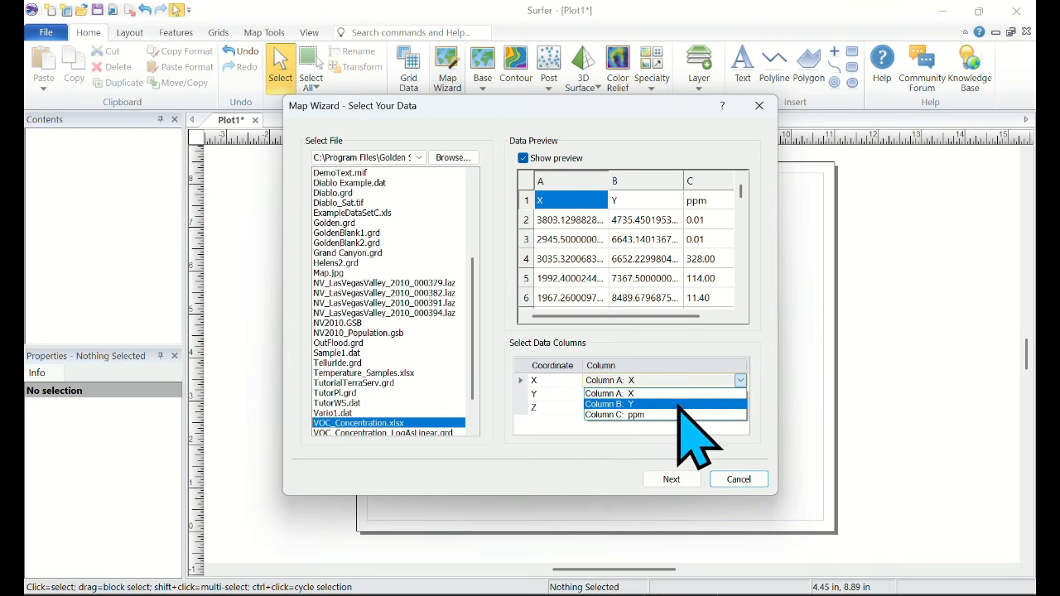
click(724, 336)
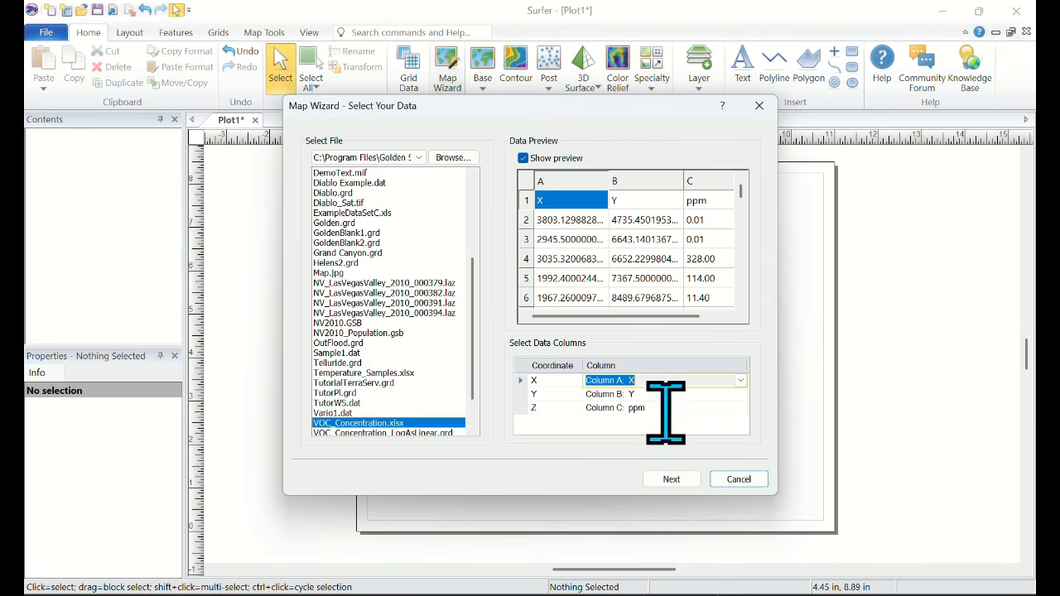
click(677, 484)
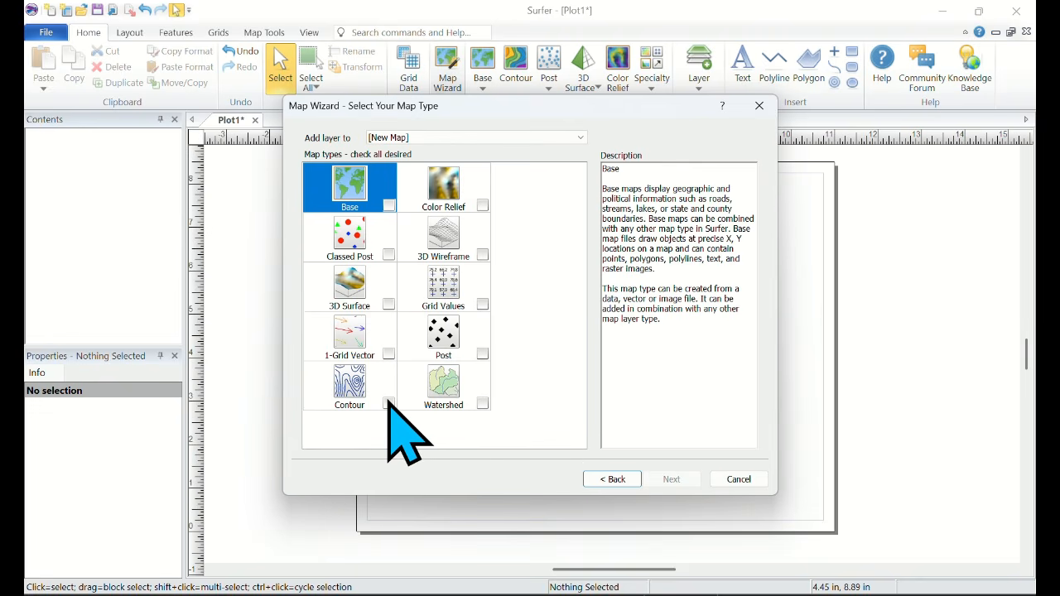
Choose the Contour and Post map types for the new map and continue to the gridding parameters
click(343, 381)
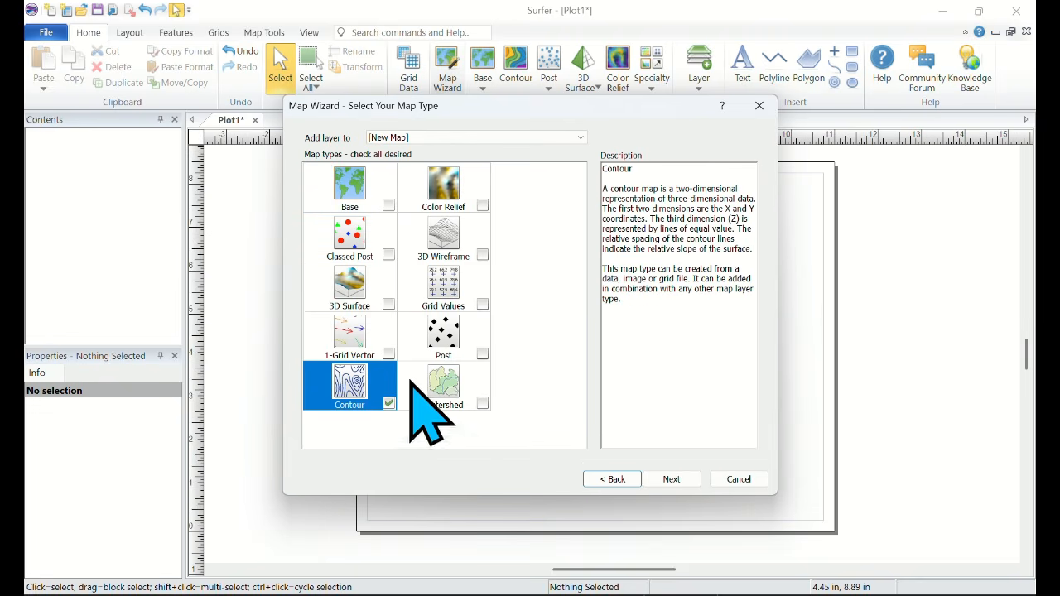
click(483, 354)
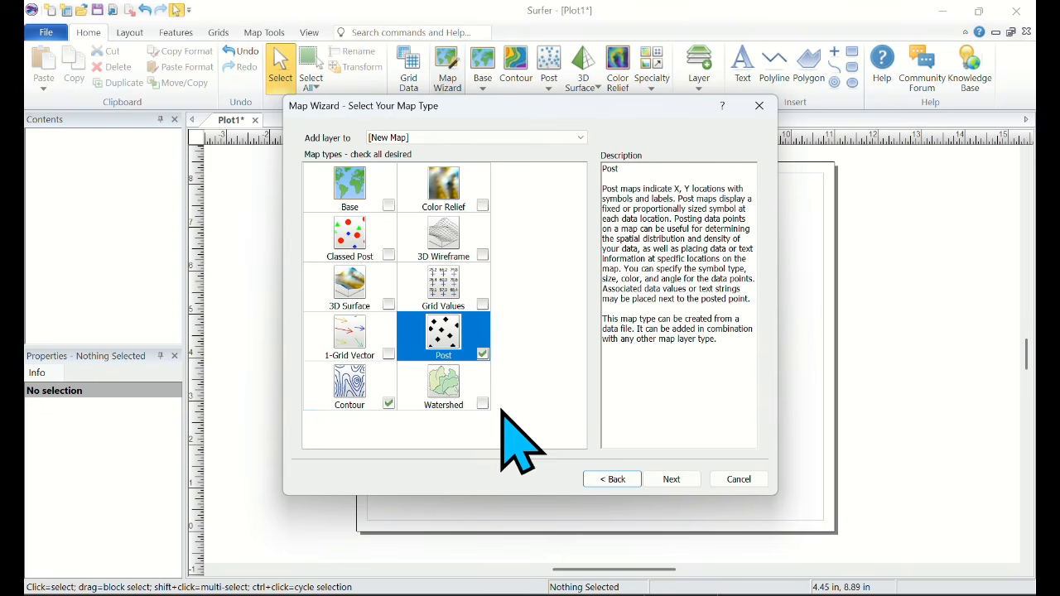
click(675, 488)
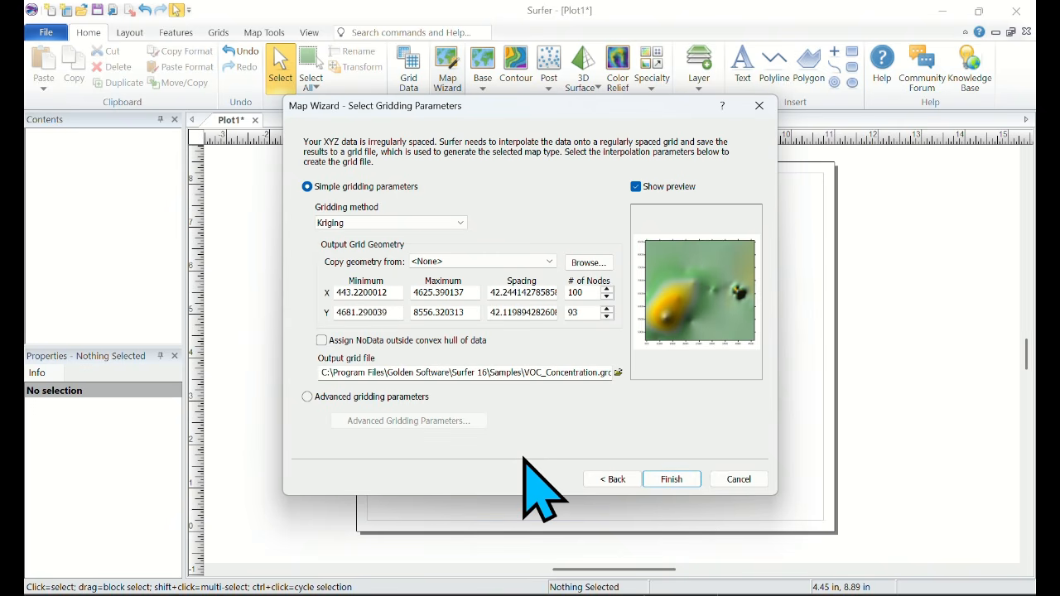
Examine the gridding method choices, keeping Kriging, and switch the NoData assignment outside the convex hull on and back off
click(458, 224)
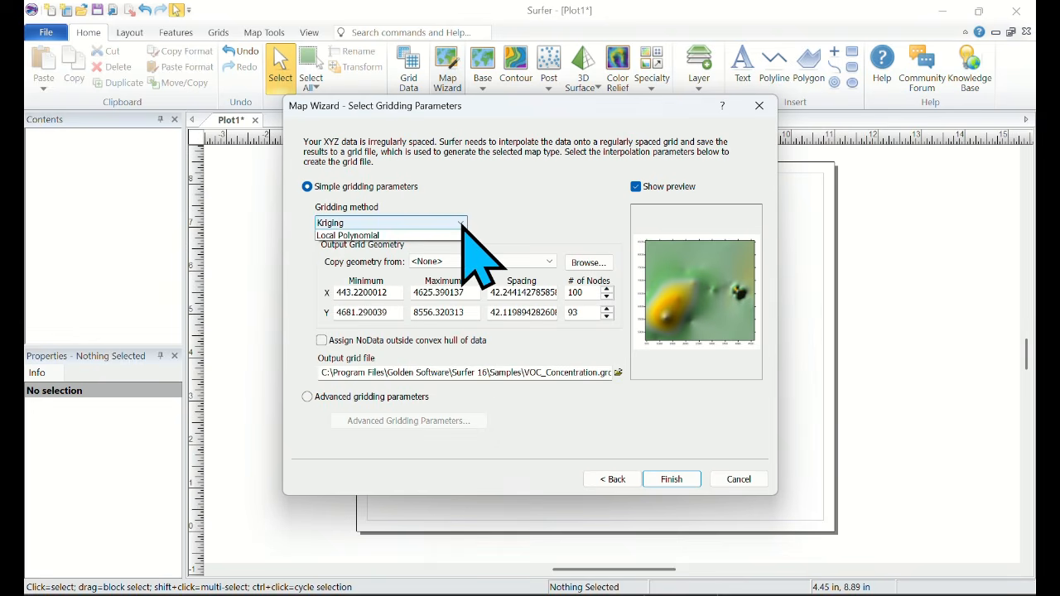
click(540, 209)
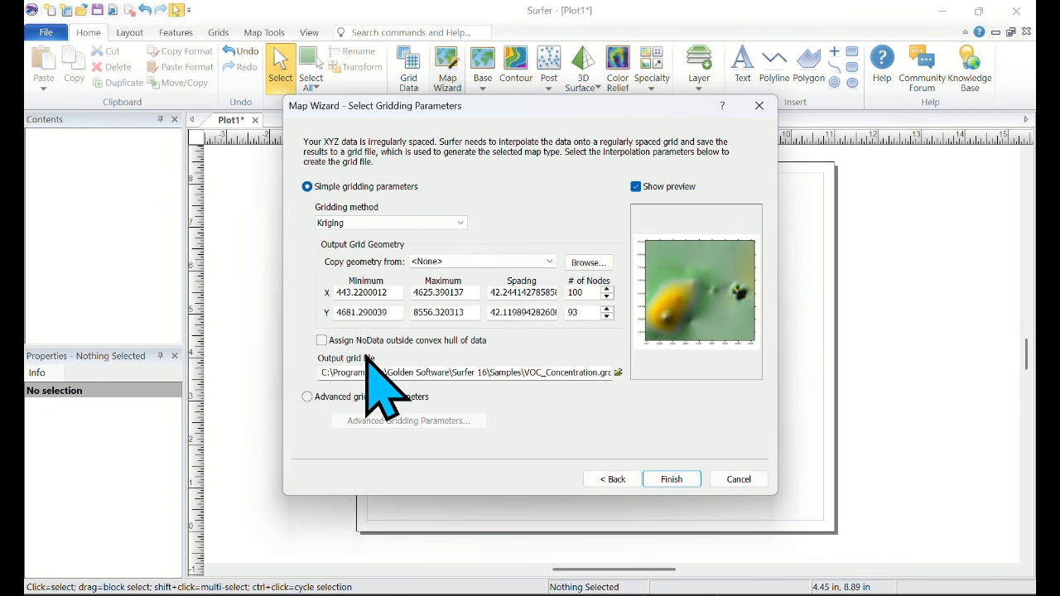
click(322, 341)
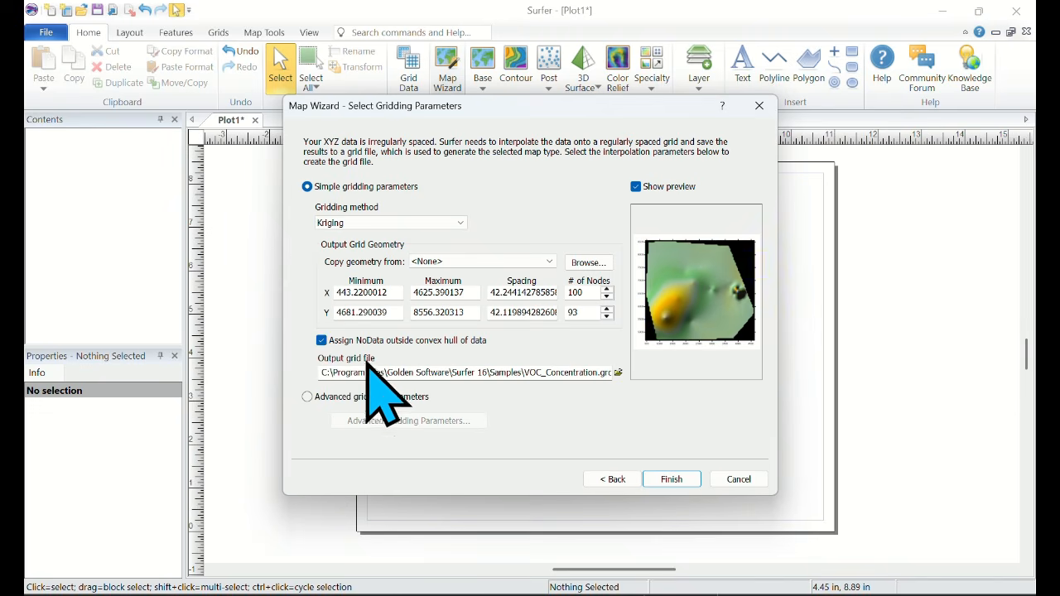
click(322, 341)
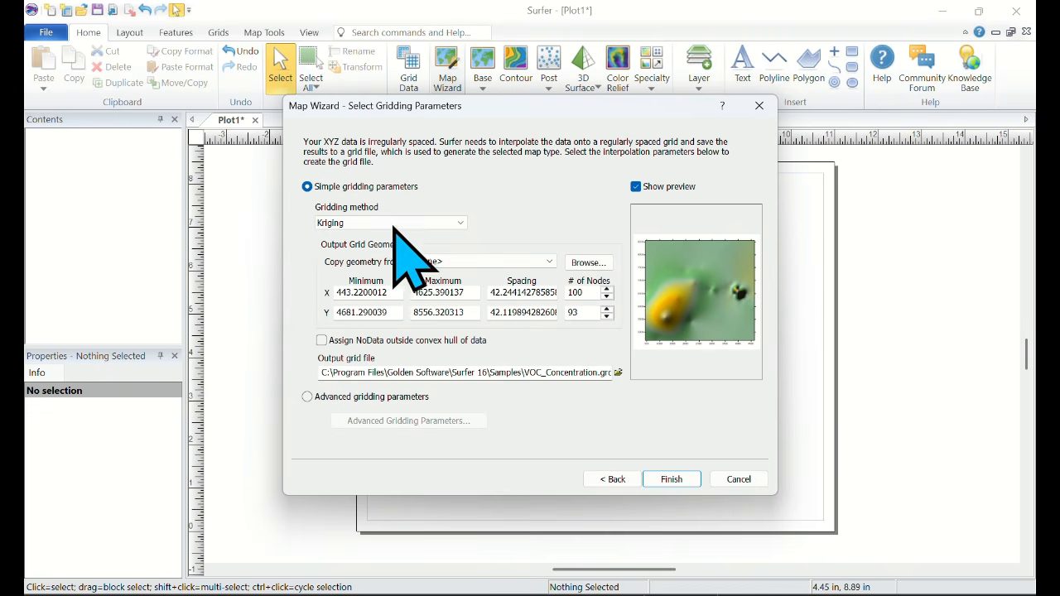
Browse the save location for the output grid file to the GIS TUTORIAL folder, reached from the Desktop
click(618, 373)
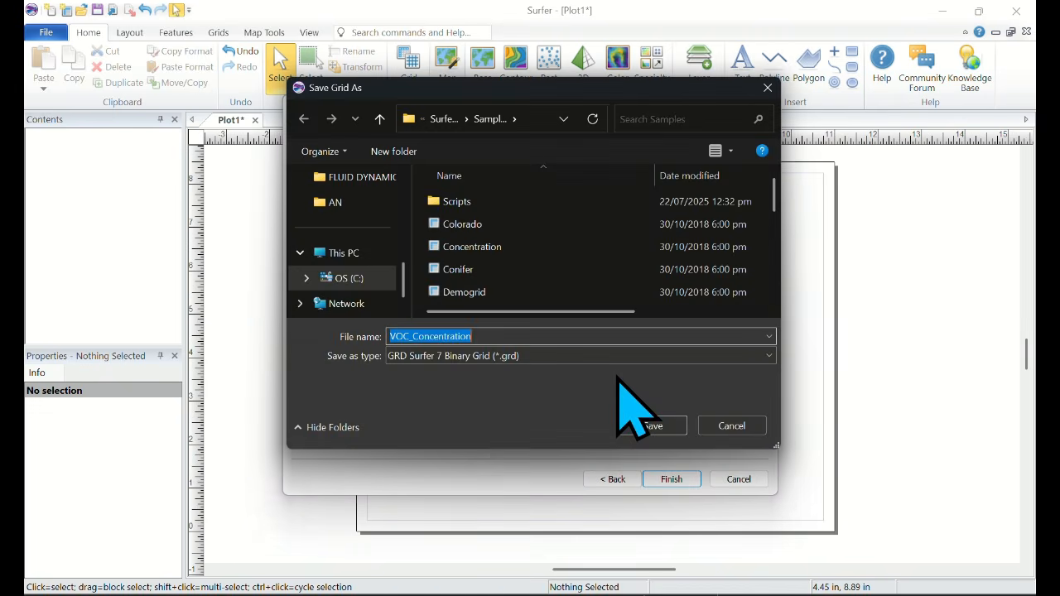
scroll(362, 273, up, 3)
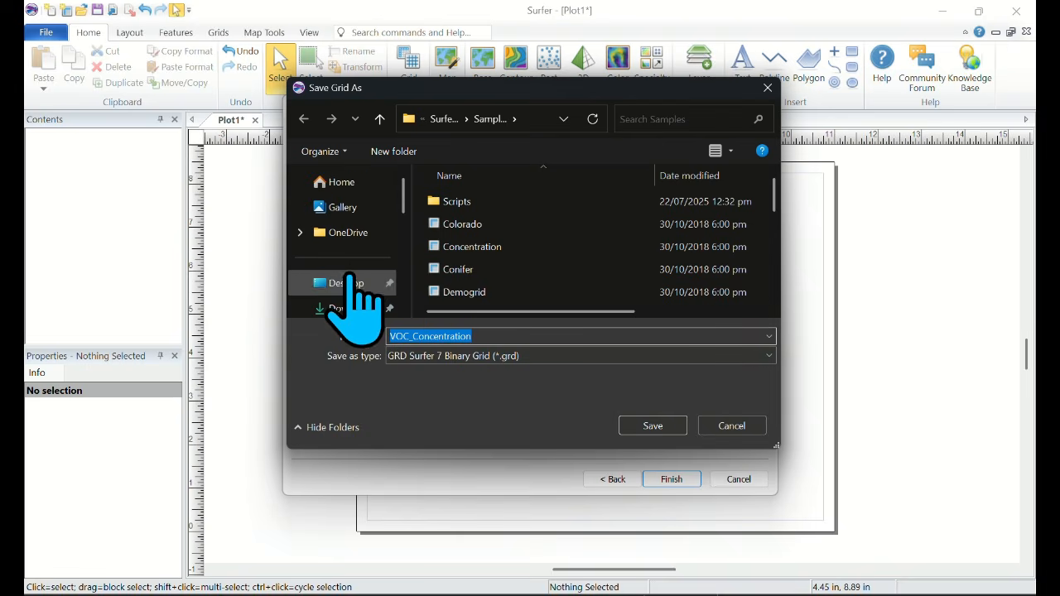
click(339, 283)
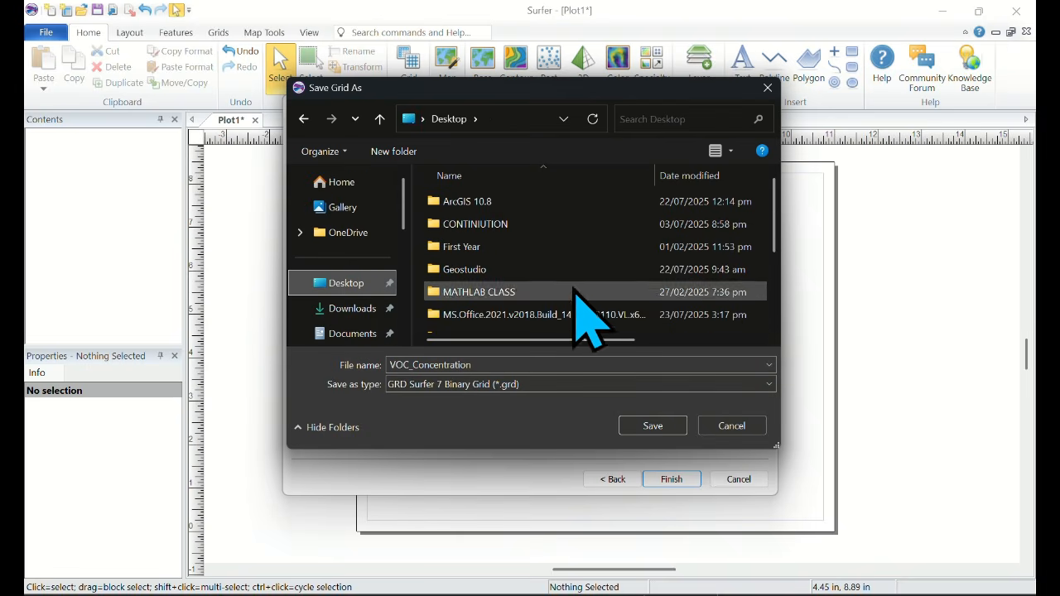
scroll(493, 277, down, 2)
double_click(484, 256)
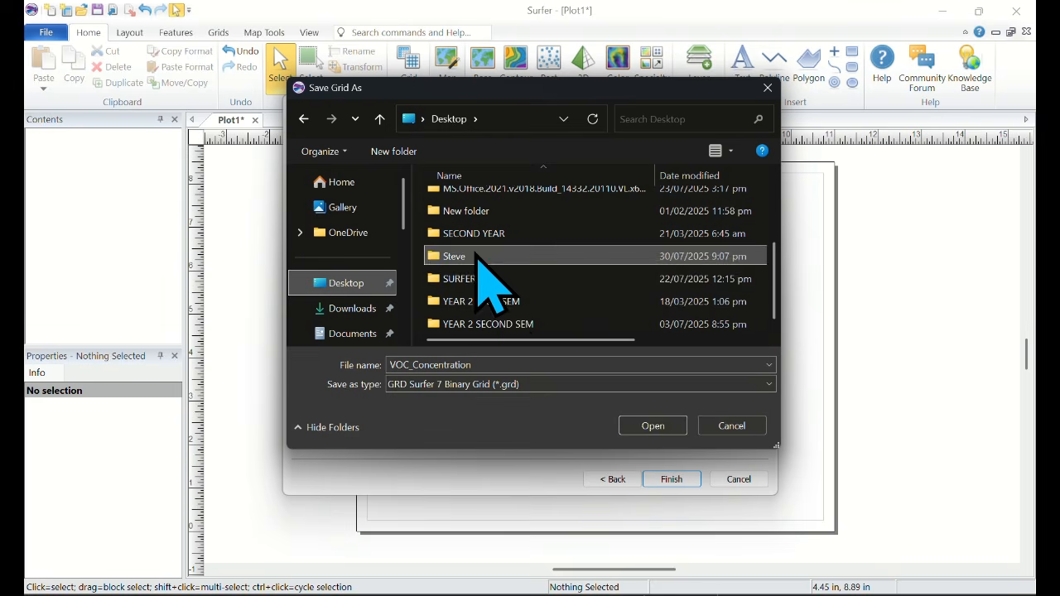
double_click(497, 202)
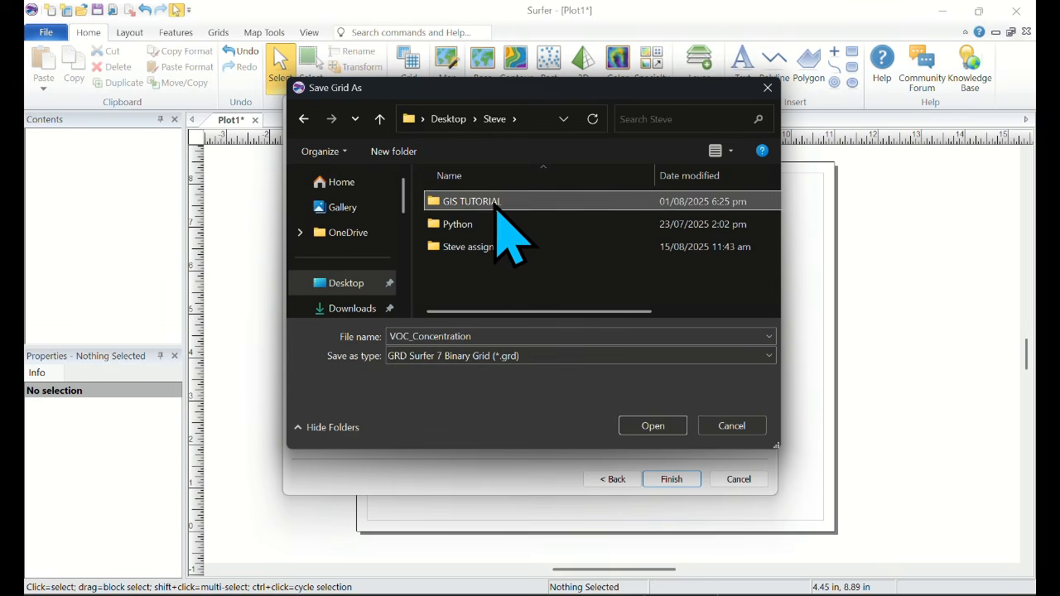
scroll(530, 281, down, 1)
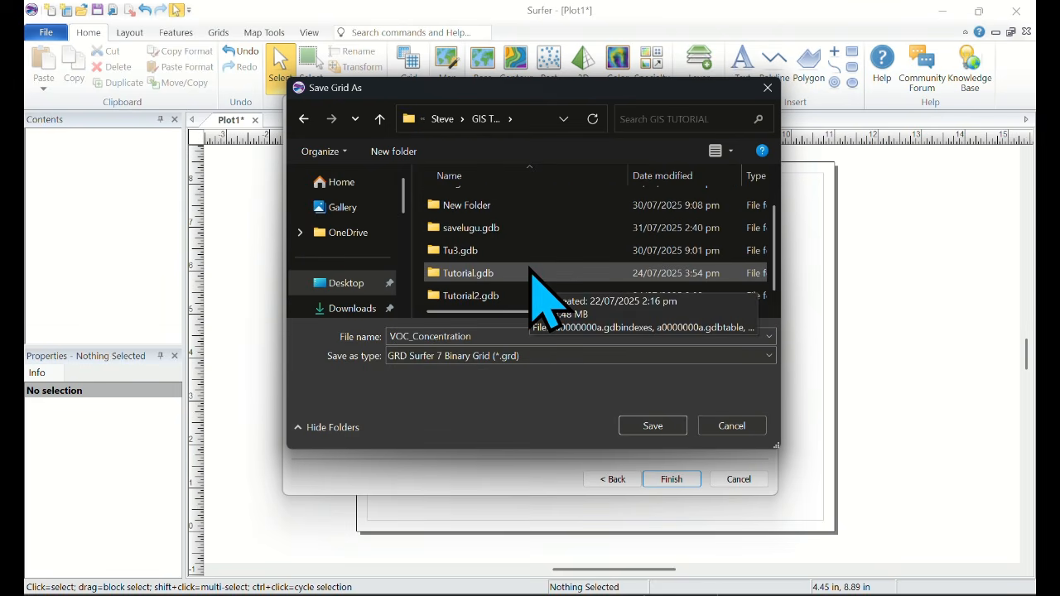
scroll(531, 274, up, 1)
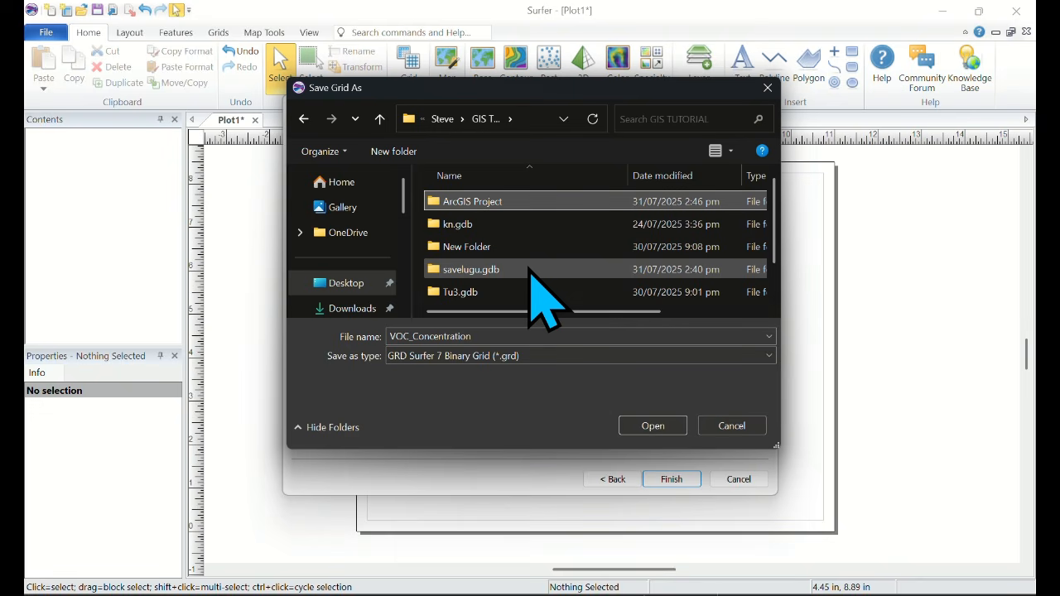
Create a new folder named Surfer Tutorial inside the GIS TUTORIAL folder
key(ctrl+shift+n)
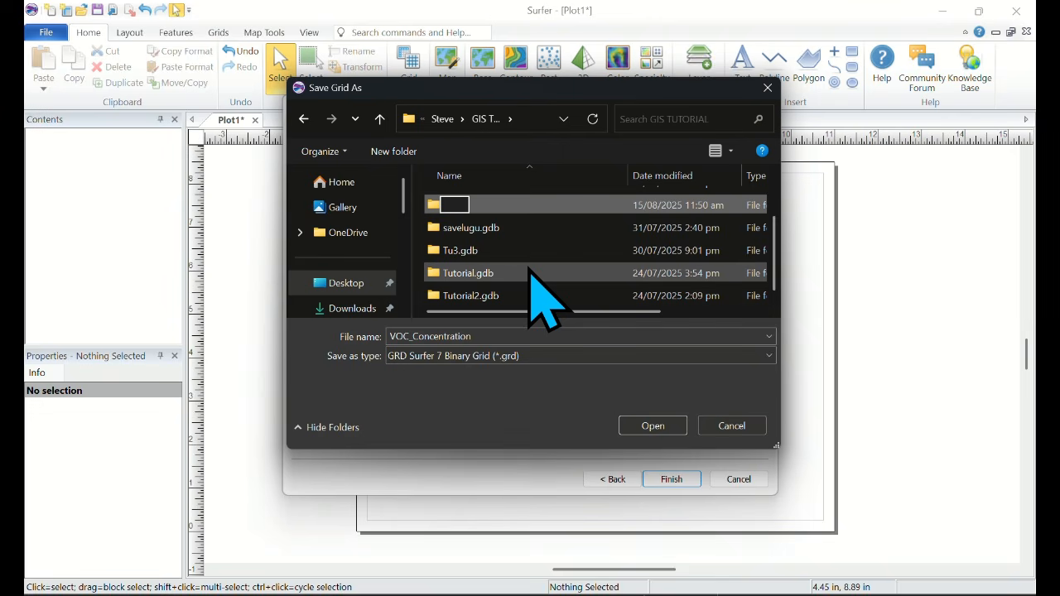
text(Surfer Tutorial)
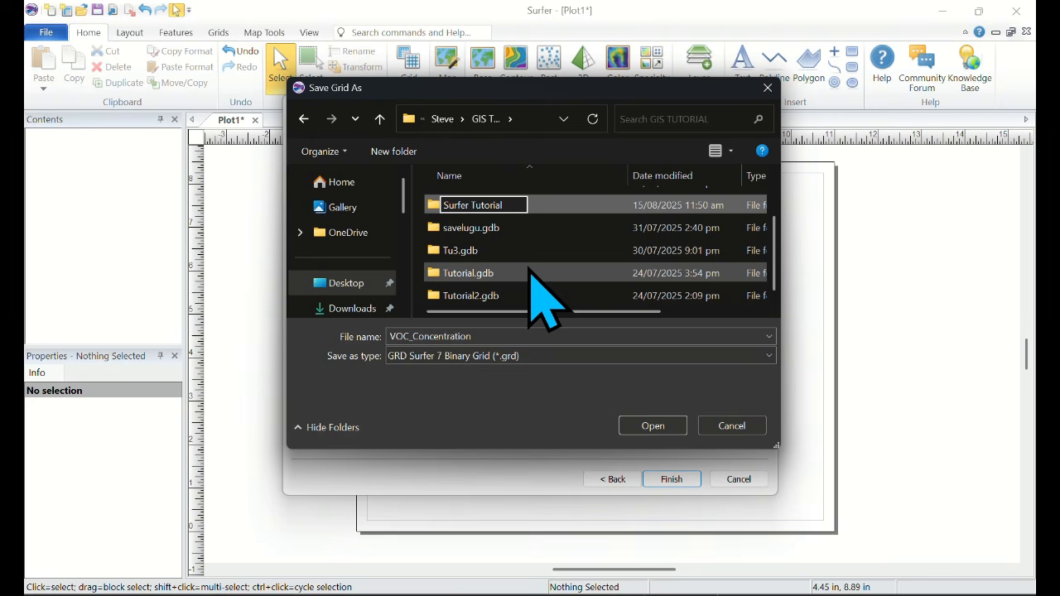
key(Return)
Save the output grid as VOC_Concentration in the Surfer Tutorial folder and finish the Map Wizard to generate the map
double_click(505, 232)
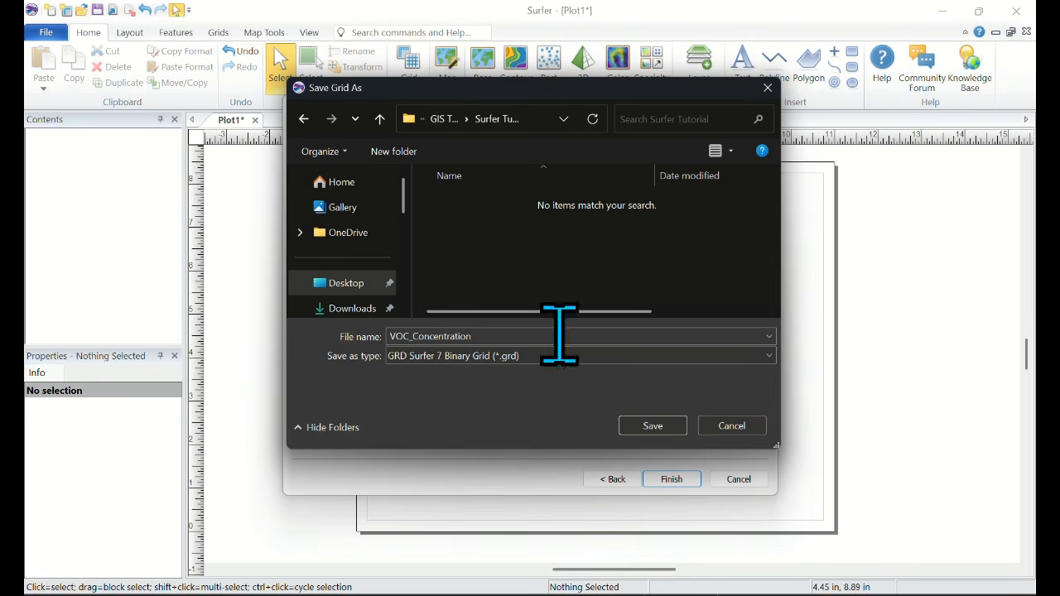
click(665, 426)
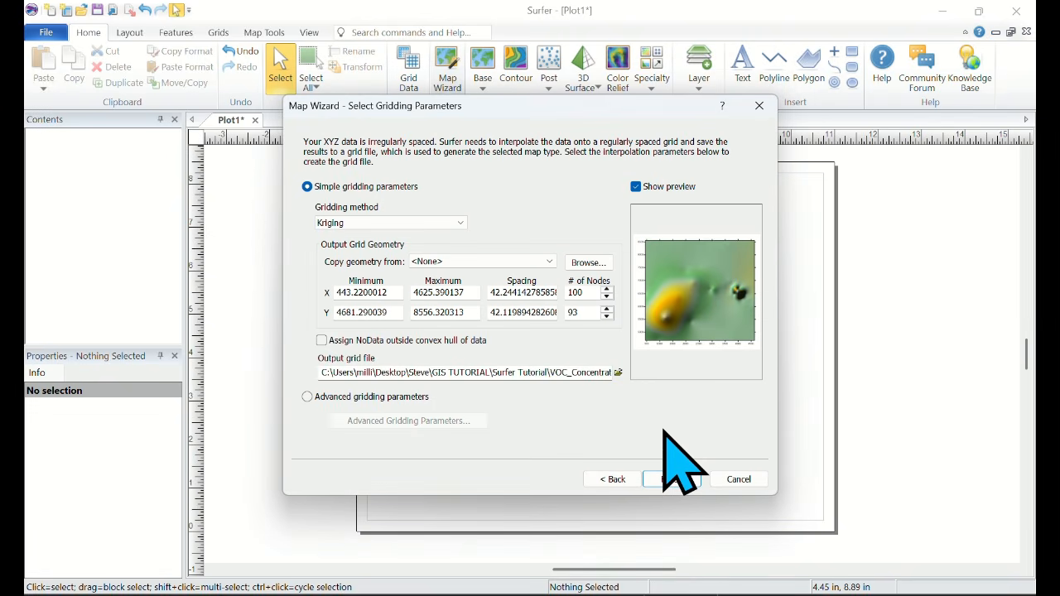
click(675, 482)
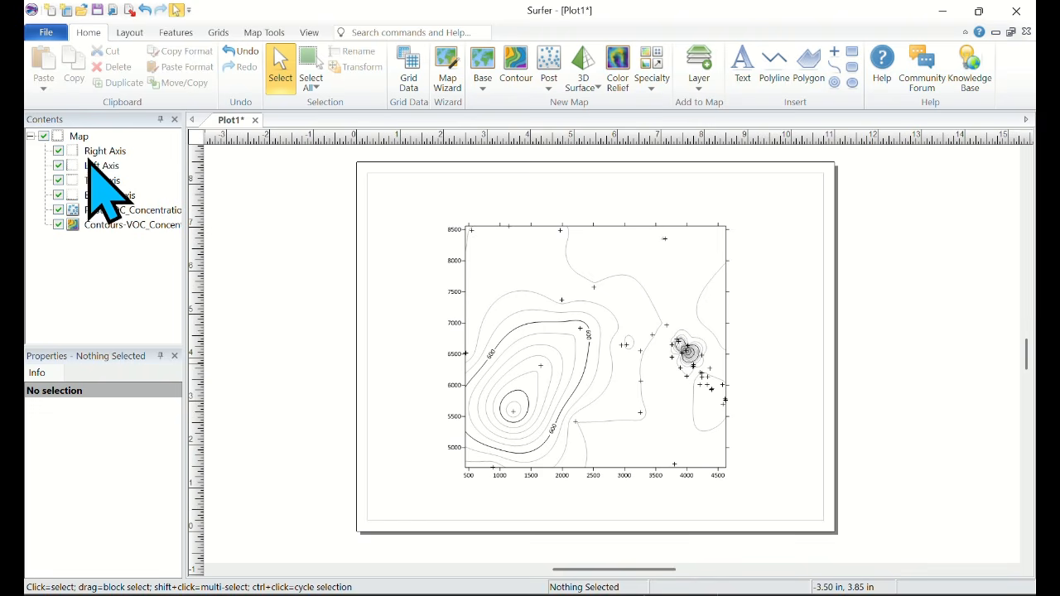
click(116, 151)
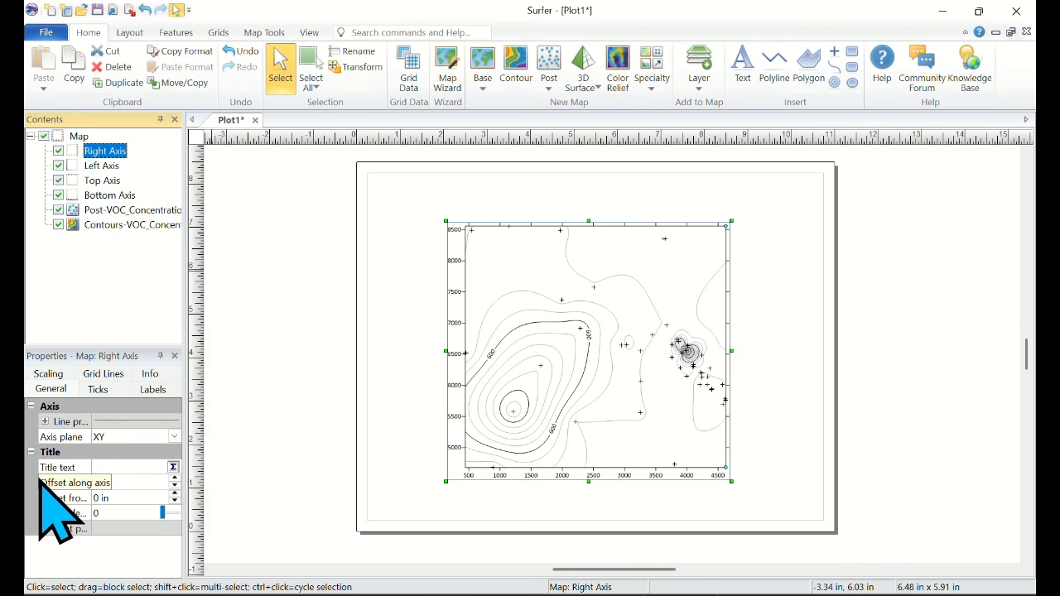
click(126, 470)
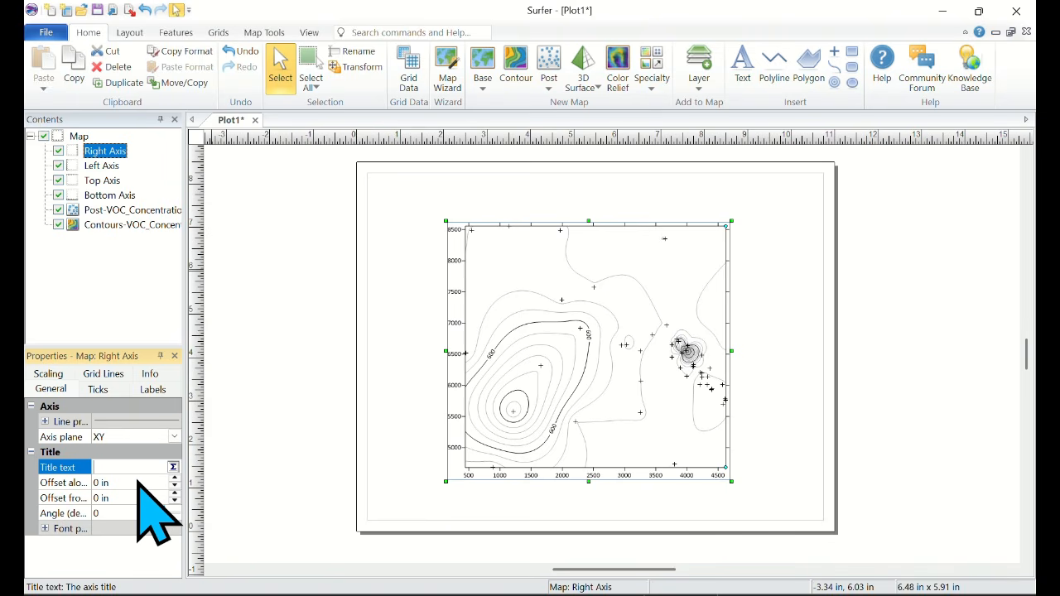
text(NORTHINGS)
key(Return)
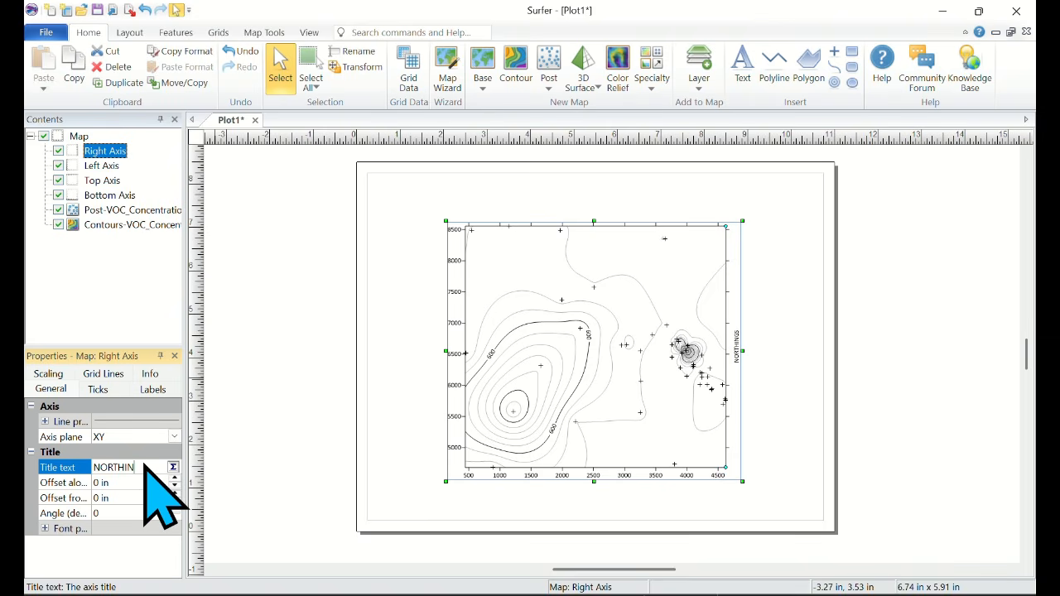
key(BackSpace)
key(BackSpace)
key(BackSpace)
key(BackSpace)
key(BackSpace)
key(BackSpace)
key(BackSpace)
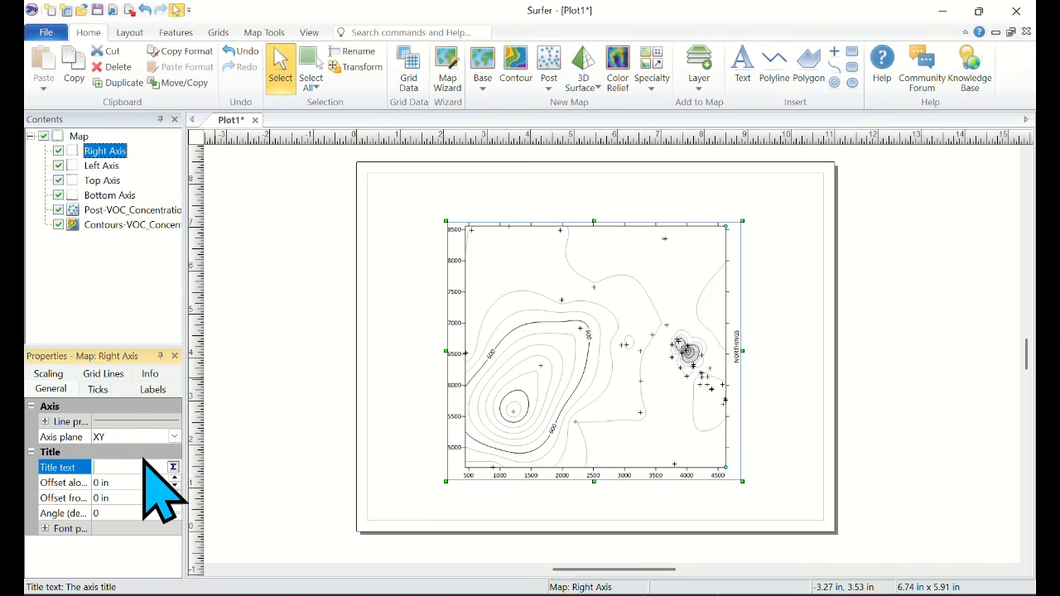
Title the map's left axis NORTHINGS and format the title in bold at 26 points
click(104, 166)
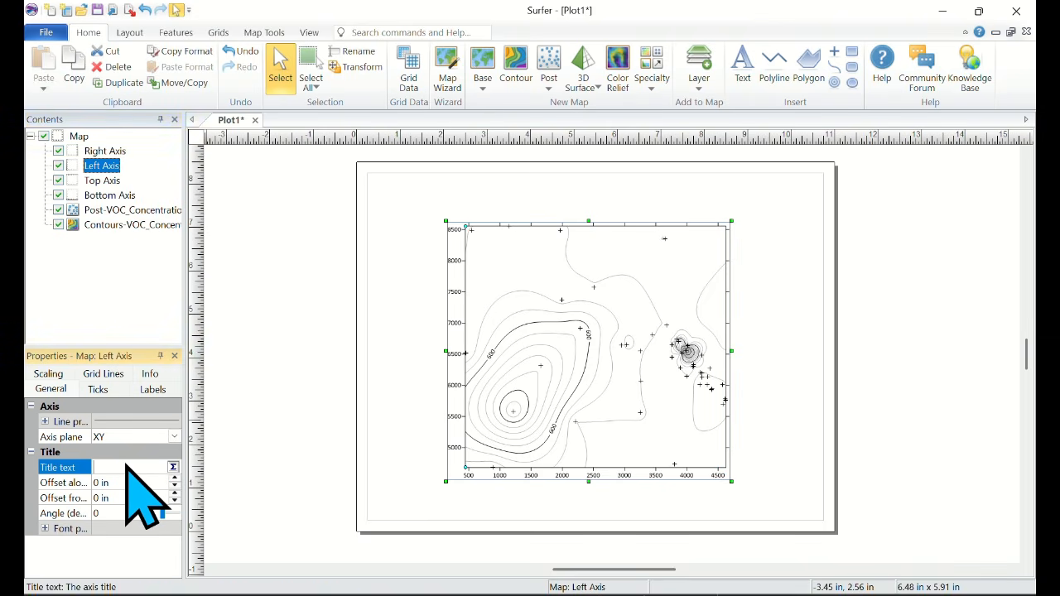
text(NORTHINGS)
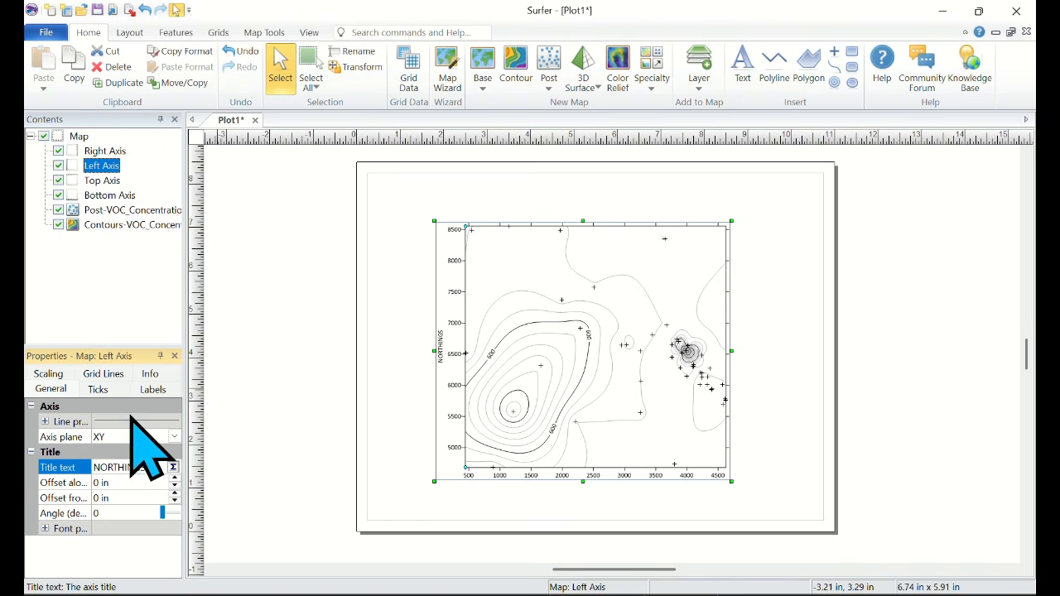
click(50, 529)
drag(176, 483, 174, 524)
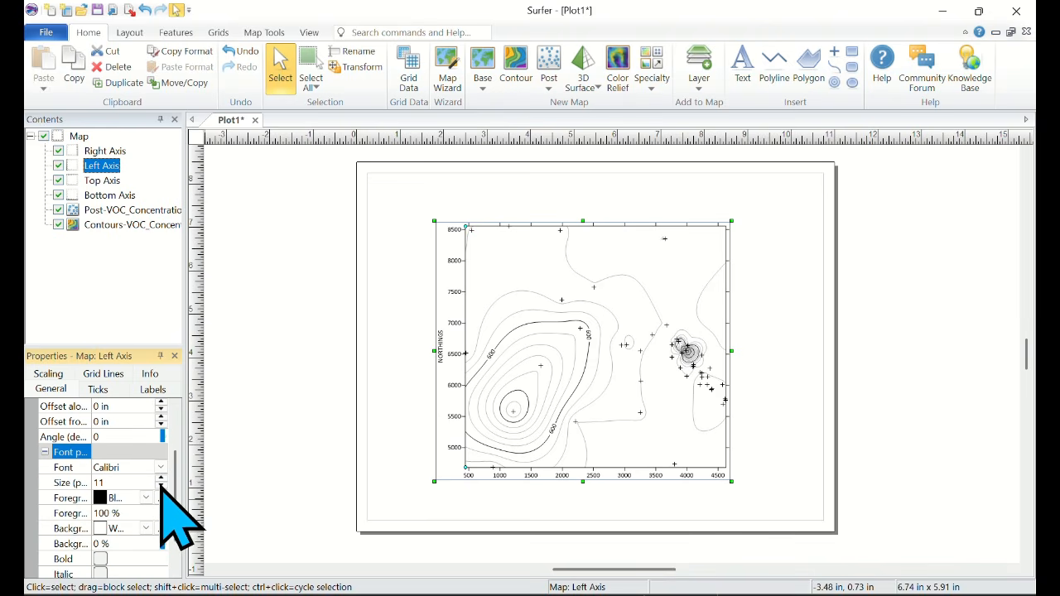
click(160, 479)
click(160, 479)
click(161, 480)
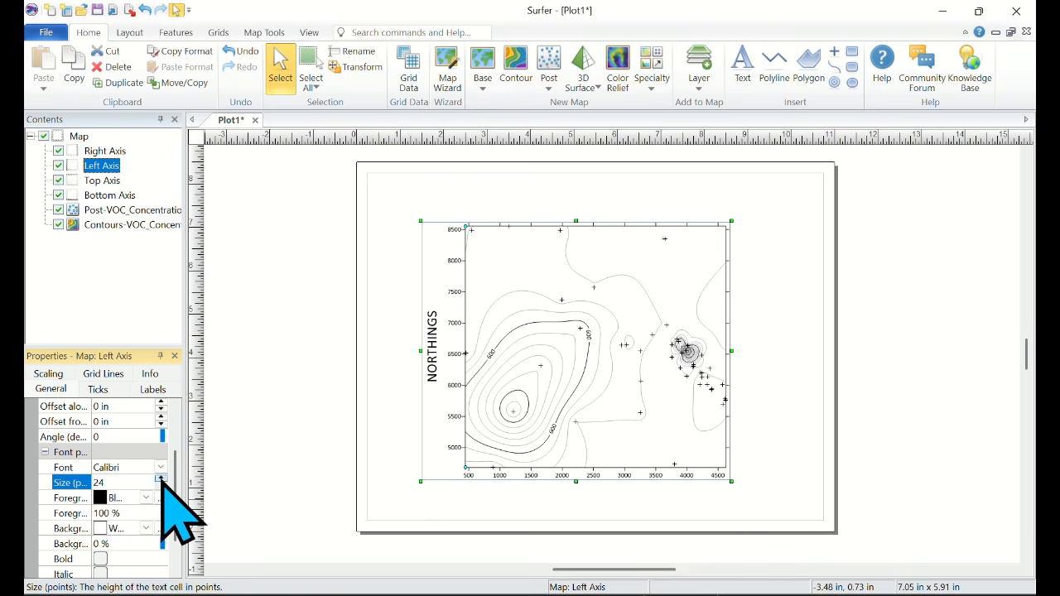
click(161, 479)
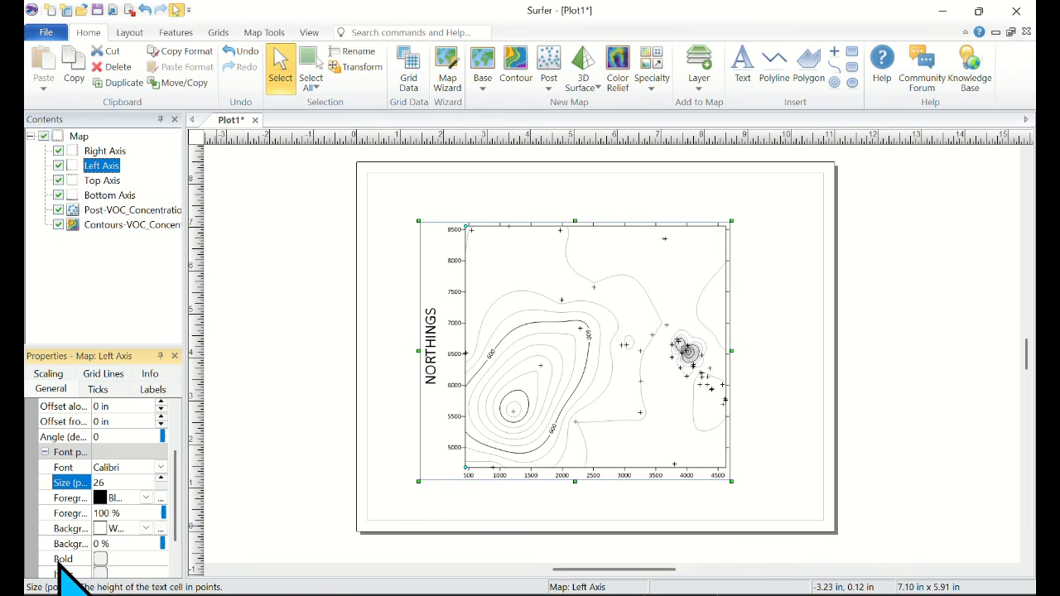
click(101, 558)
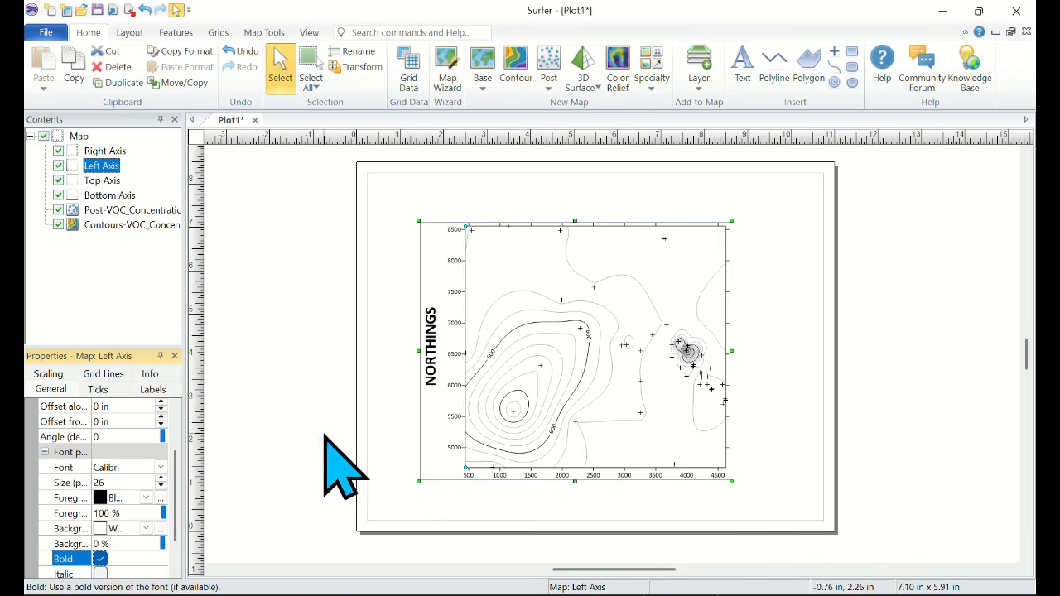
Title the map's bottom axis EASTINGS and format the title in bold at 34 points
click(116, 197)
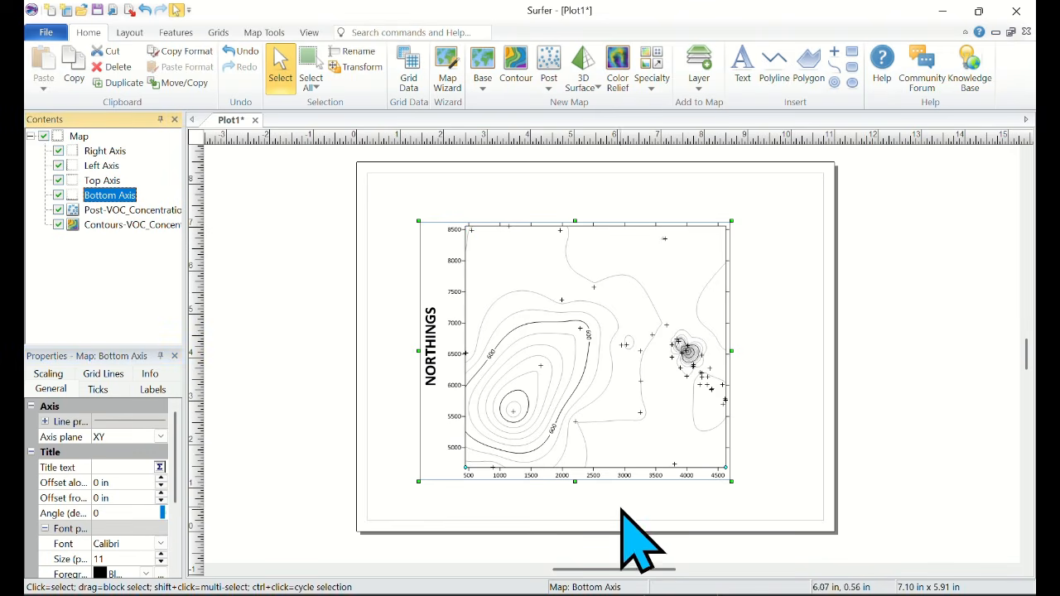
click(107, 468)
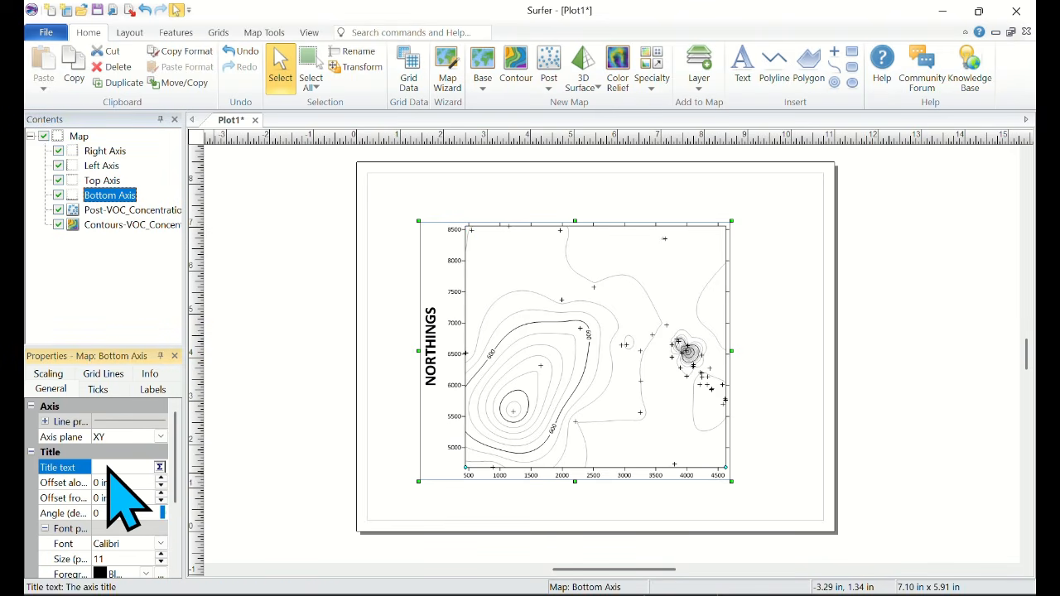
text(EASTINGS)
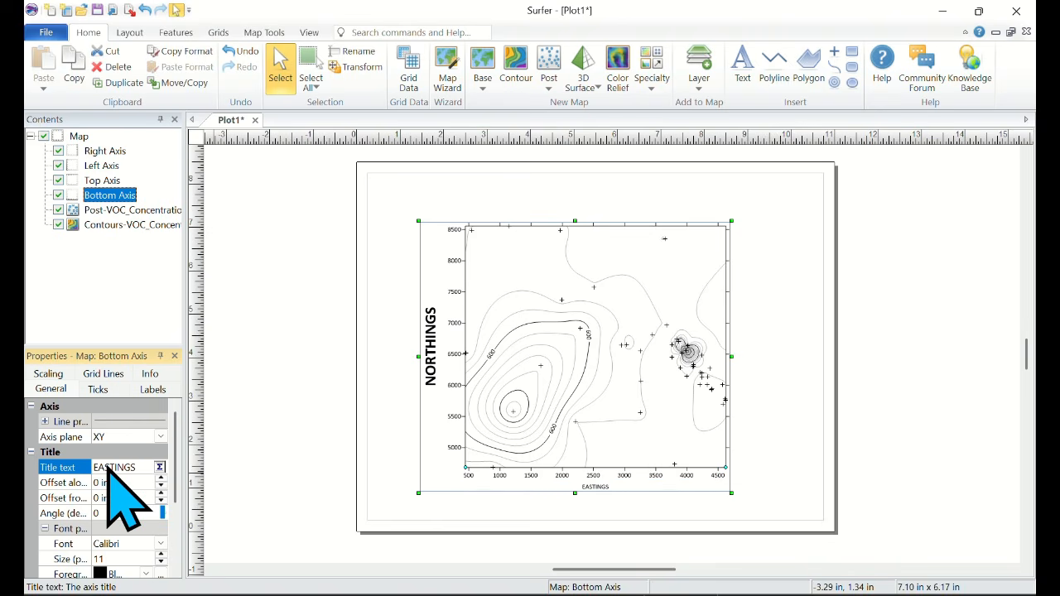
click(161, 554)
click(161, 554)
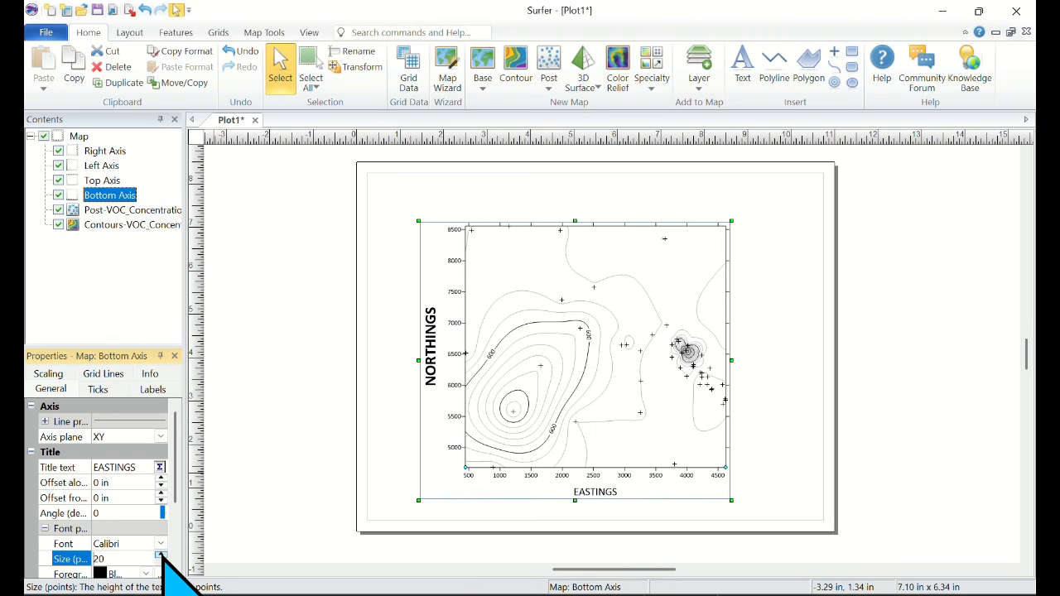
click(161, 555)
click(160, 555)
click(160, 554)
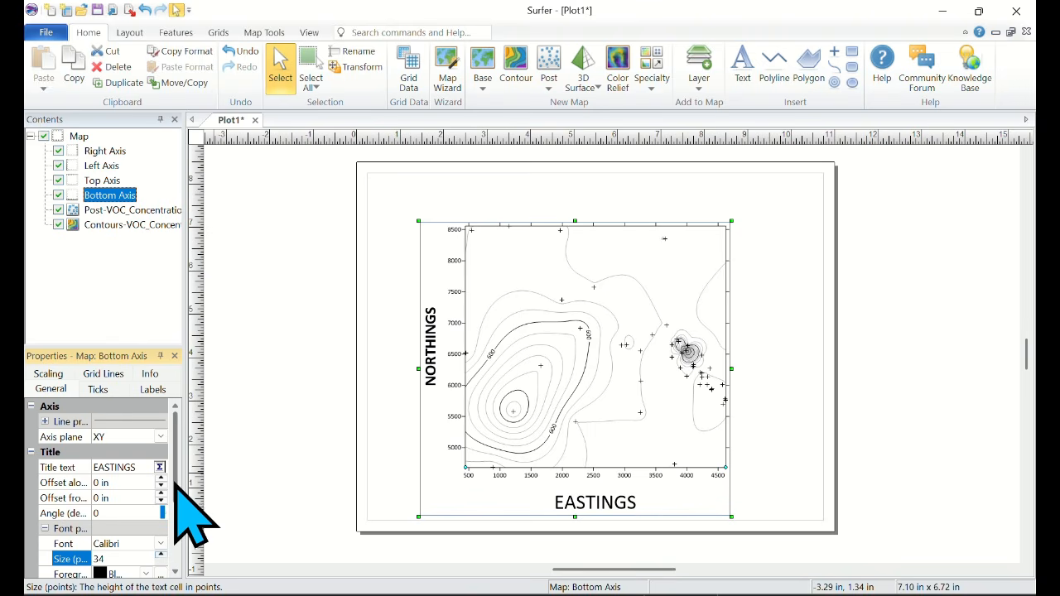
scroll(149, 530, down, 2)
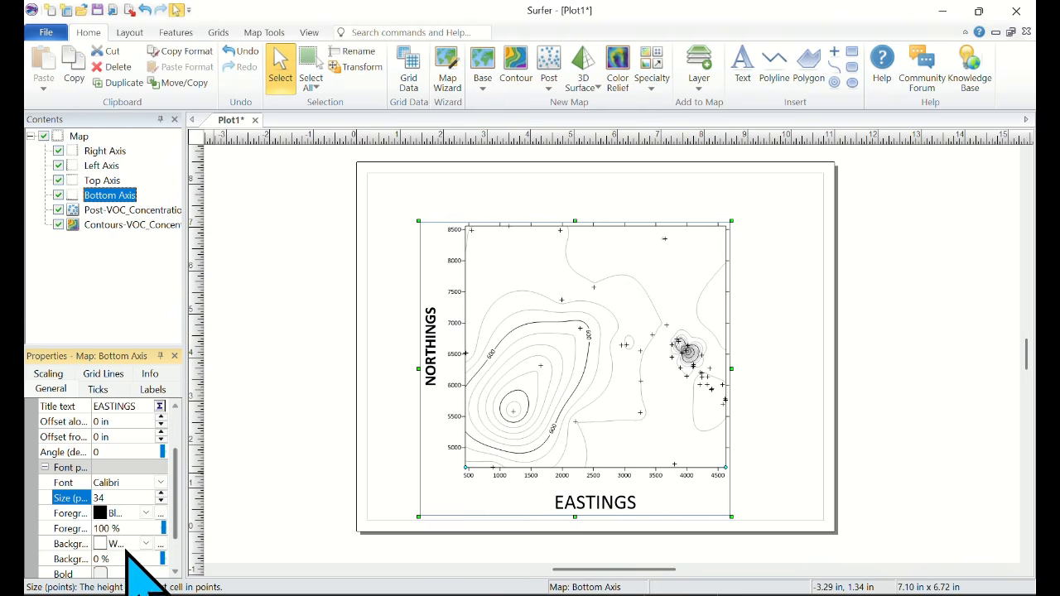
click(100, 573)
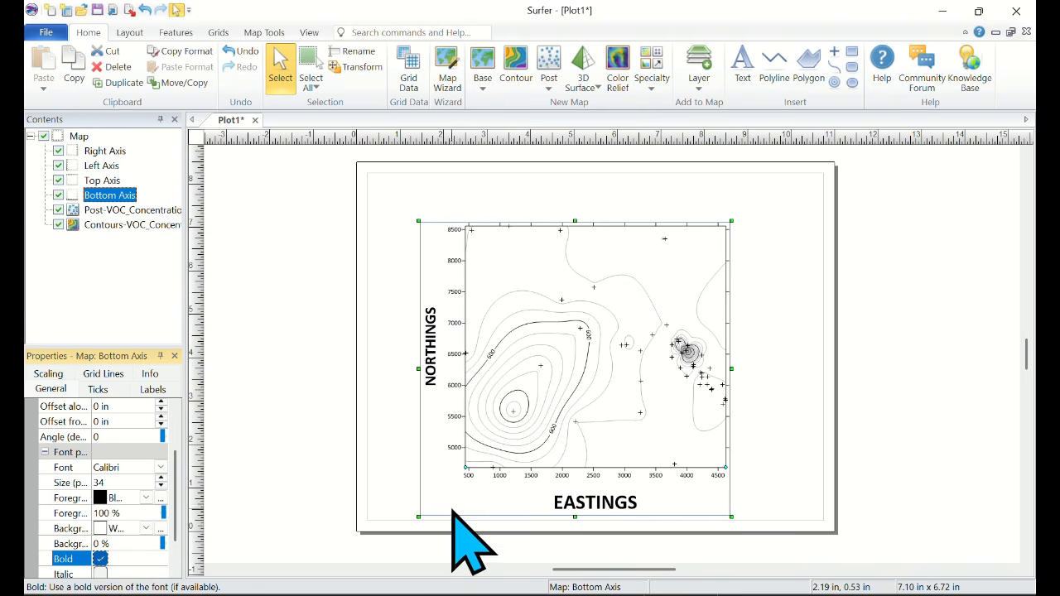
Reduce the EASTINGS title's font size to 28 points and check the font choices, keeping Calibri
click(161, 487)
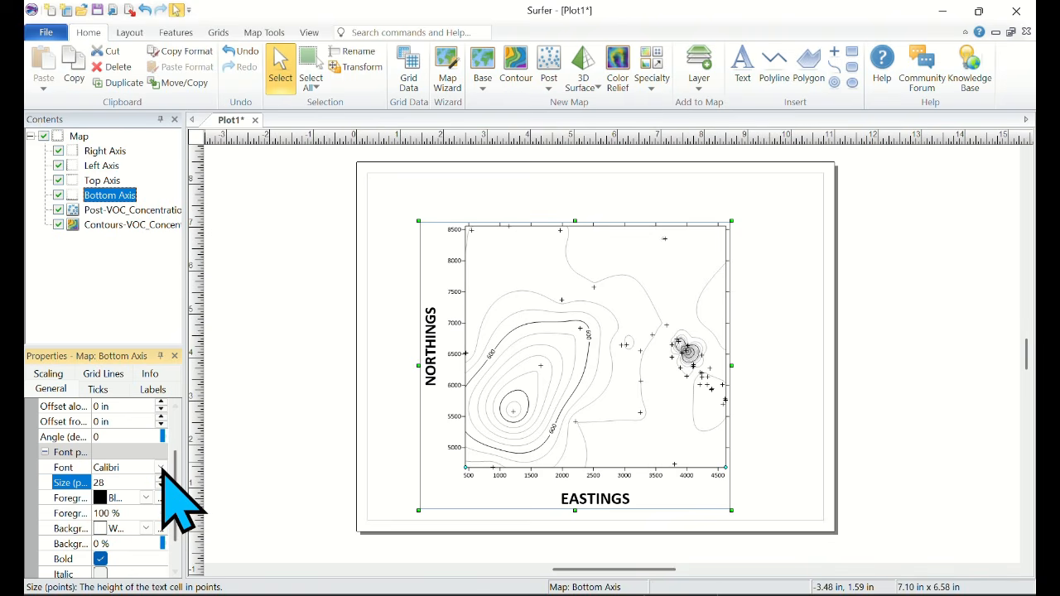
click(161, 470)
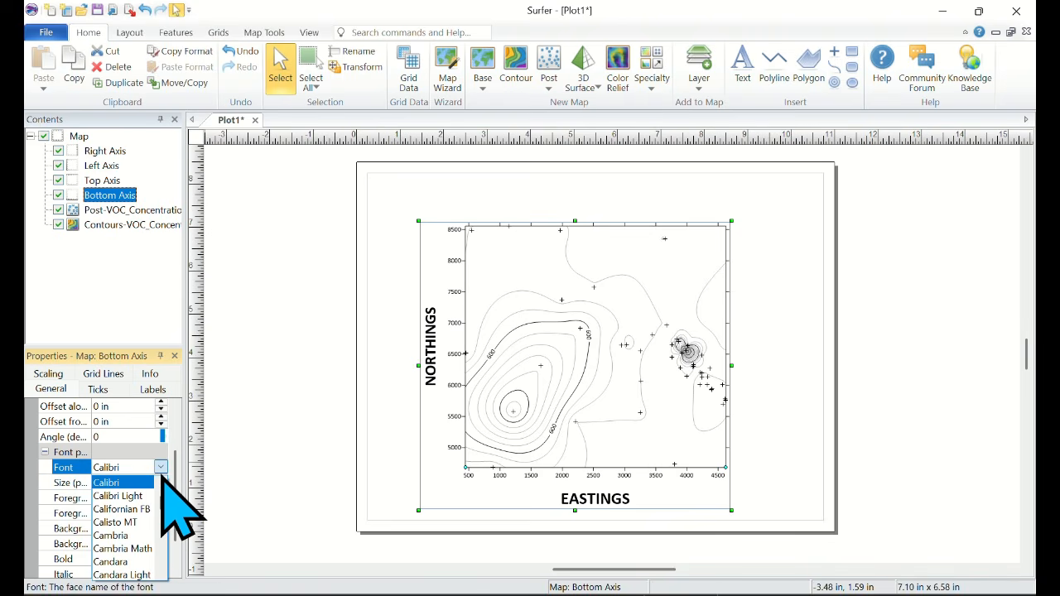
click(776, 340)
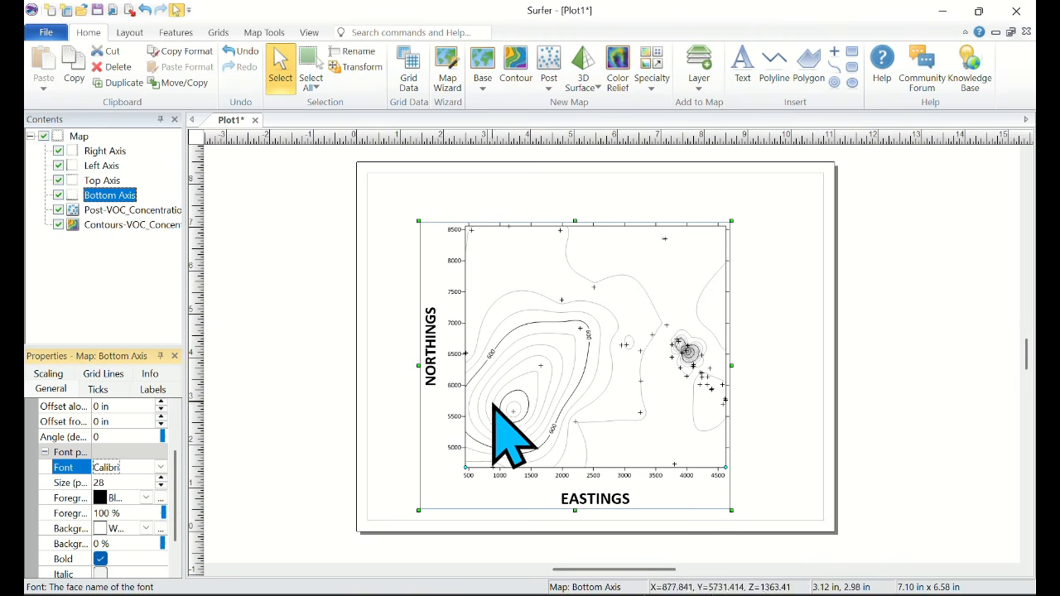
Examine the level settings of the Contours-VOC_Concentration layer, including contour interval, major contour frequency and color scale, widening the property columns for readability
click(108, 227)
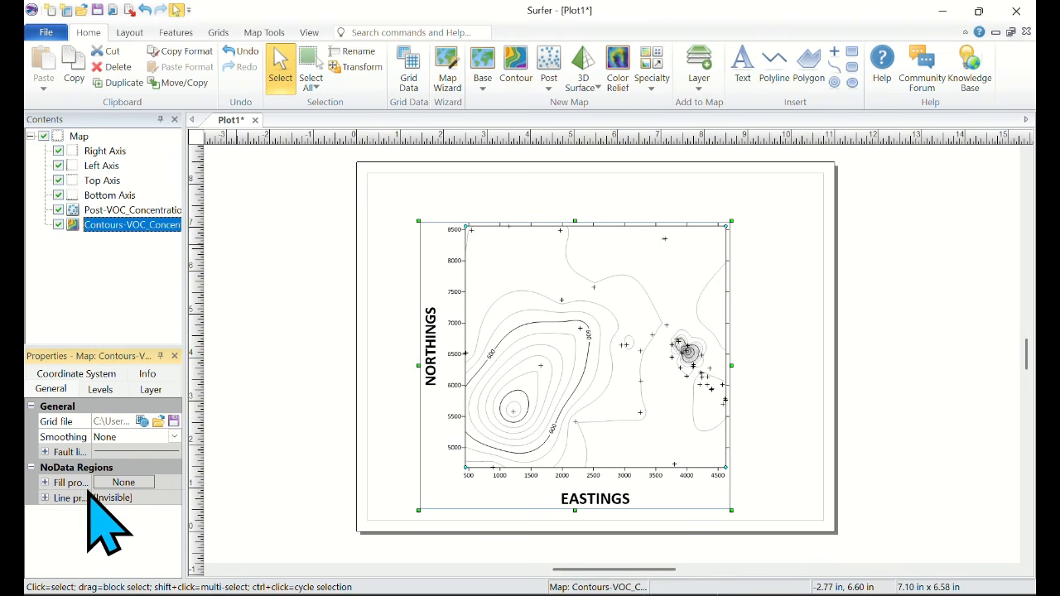
click(95, 393)
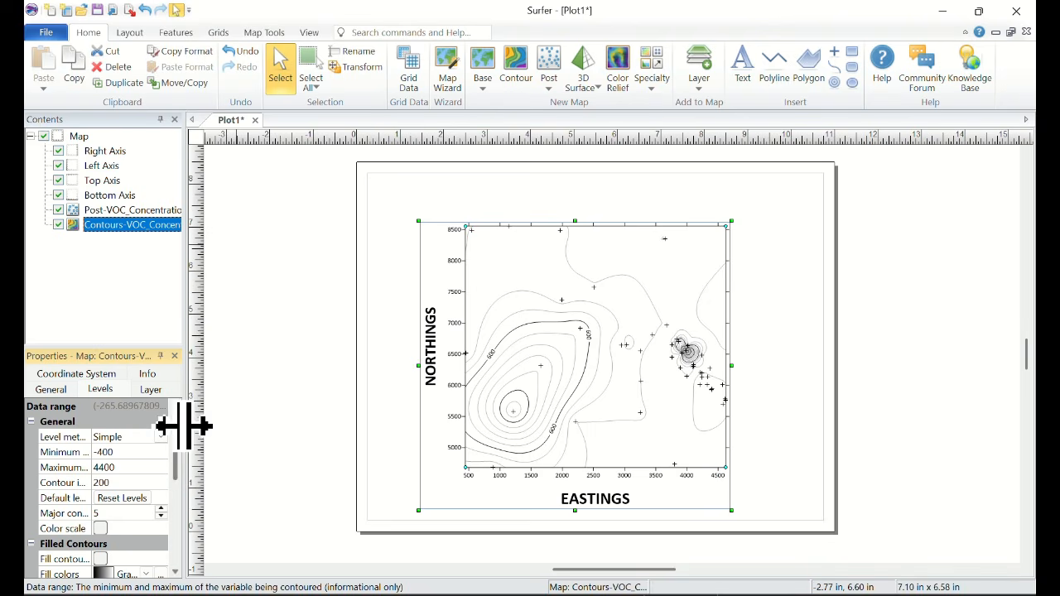
drag(184, 425, 274, 439)
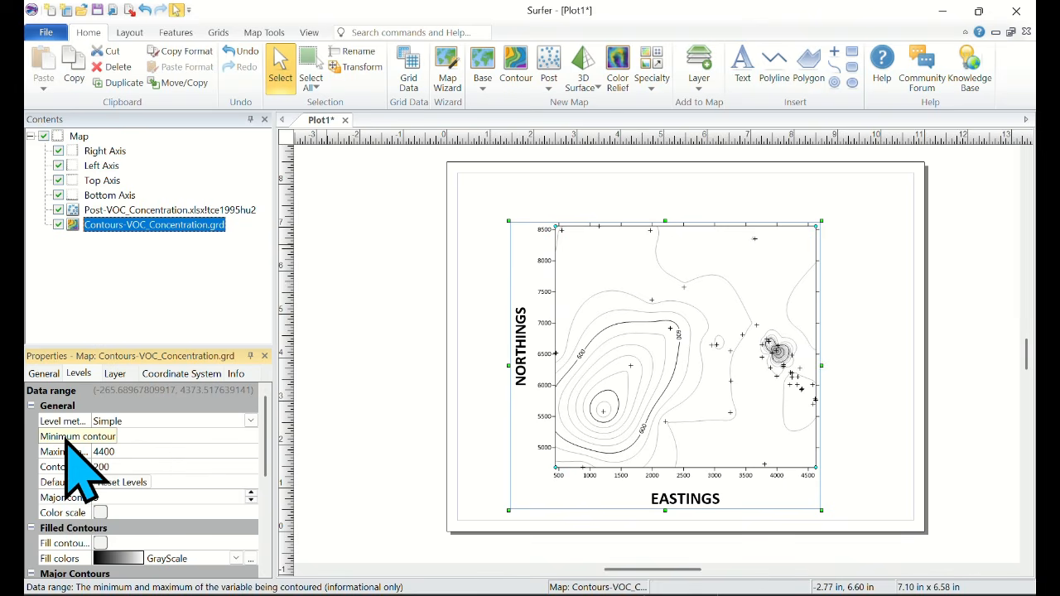
drag(93, 420, 135, 421)
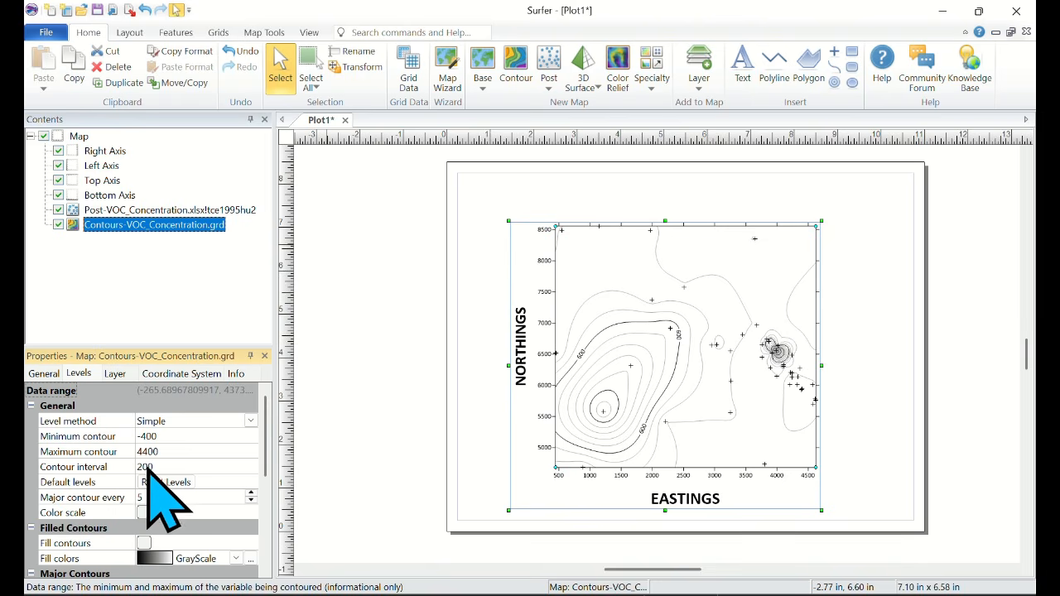
click(152, 469)
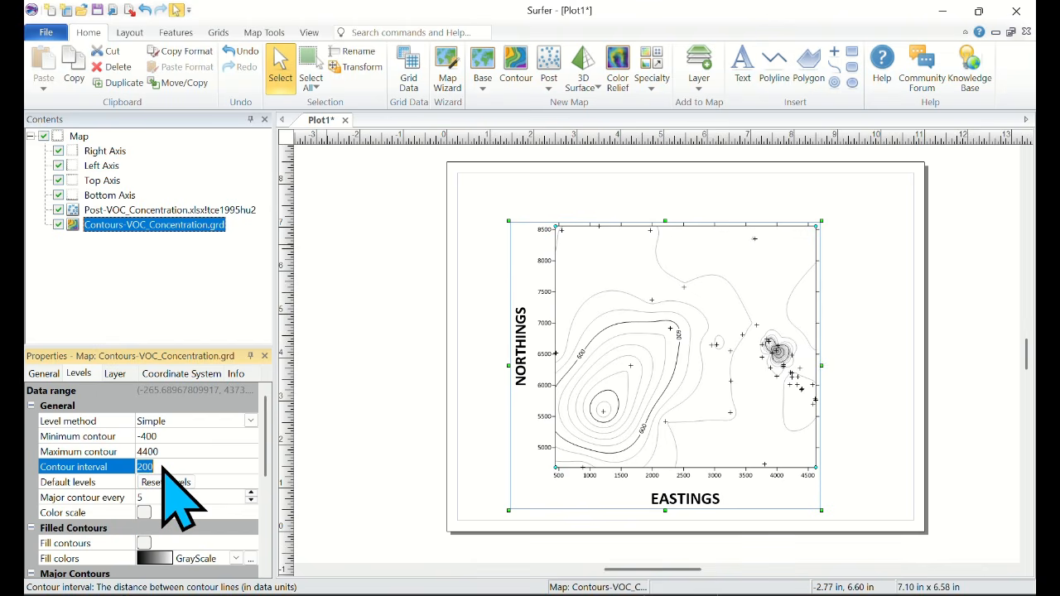
click(82, 498)
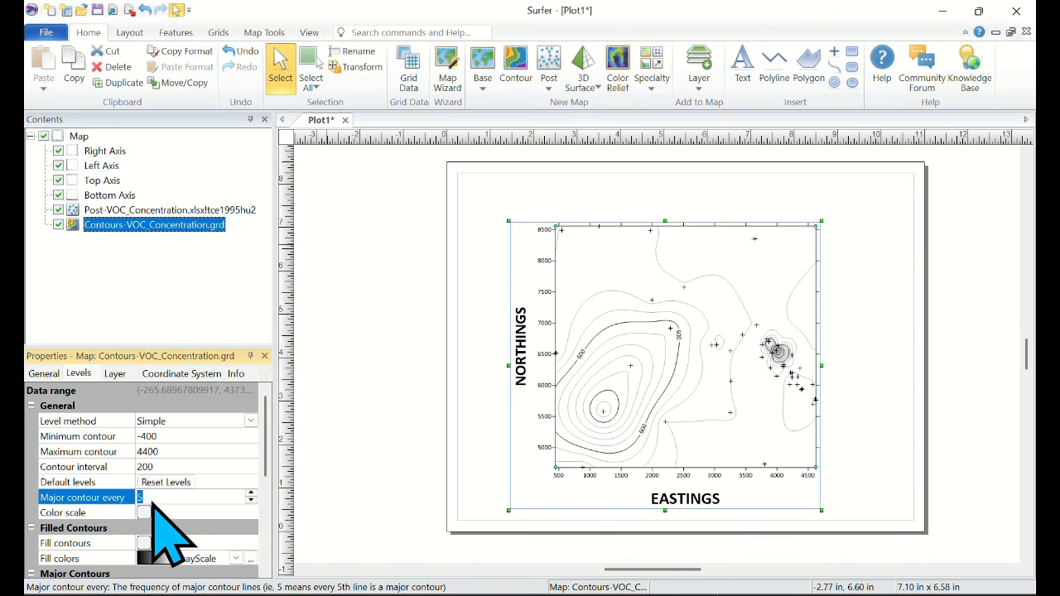
scroll(164, 517, down, 2)
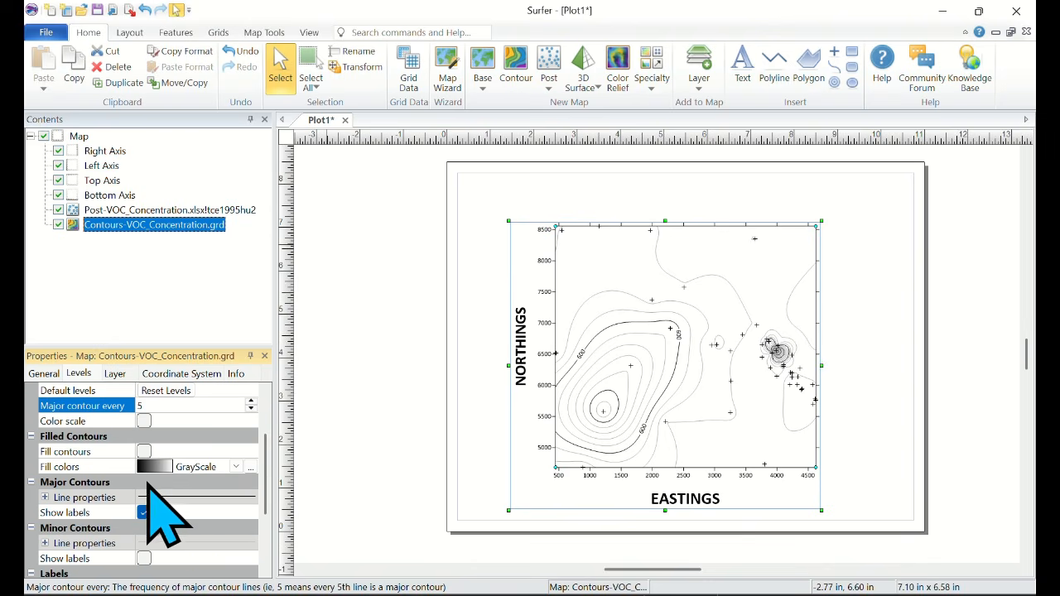
click(184, 421)
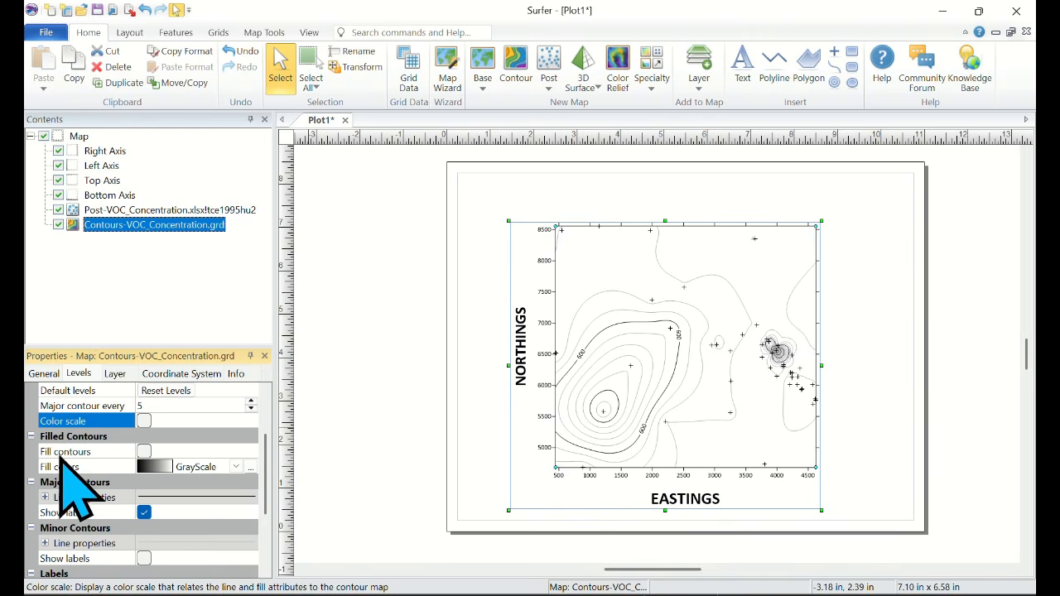
Enable filled contours on the contour layer, try the Rainbow3 fill colors, and settle on the Rainbow colormap
click(145, 452)
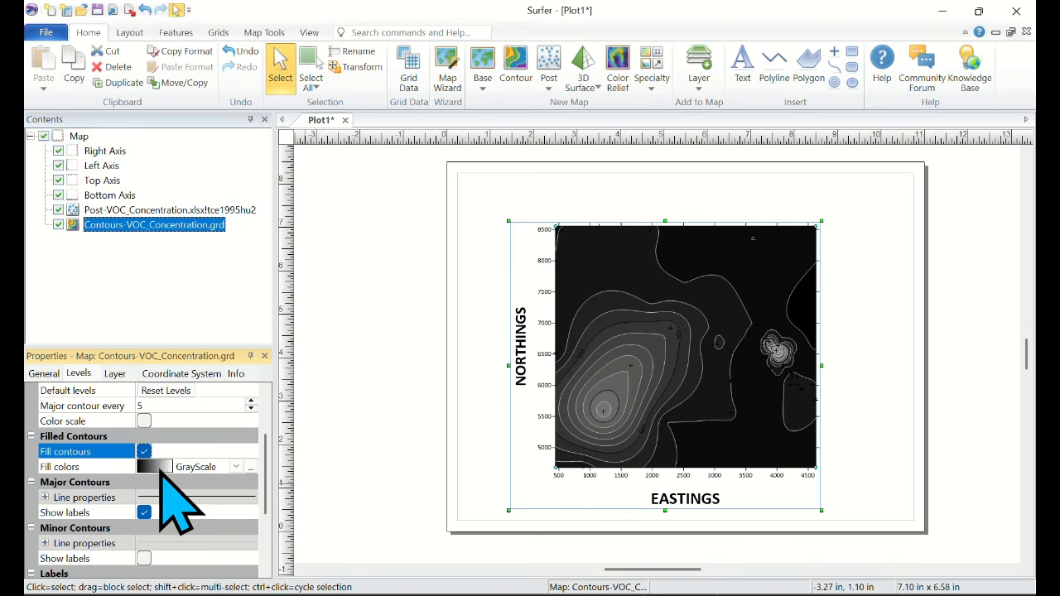
click(236, 467)
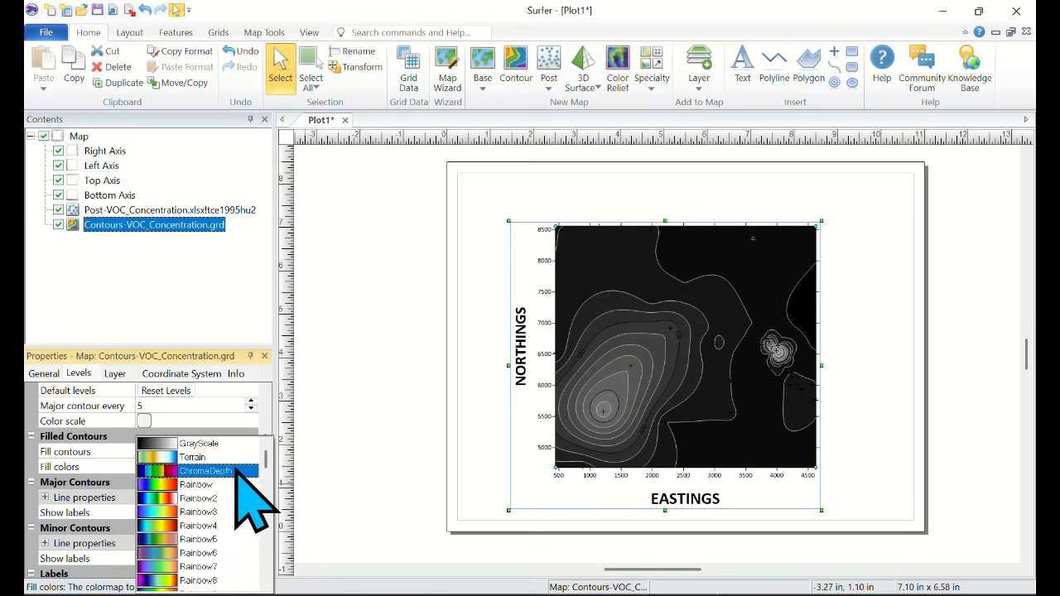
click(160, 513)
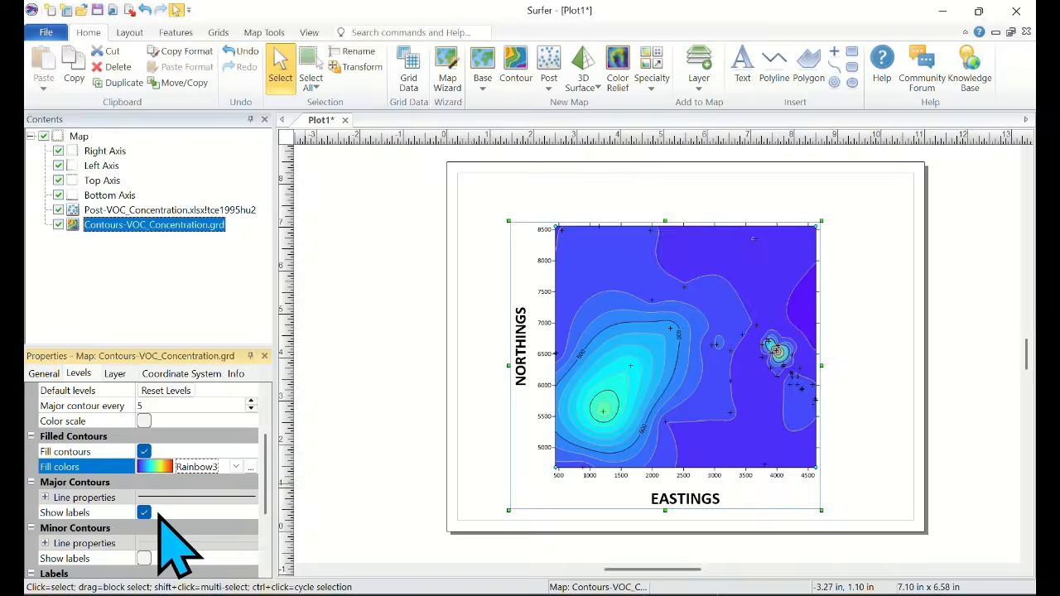
click(237, 467)
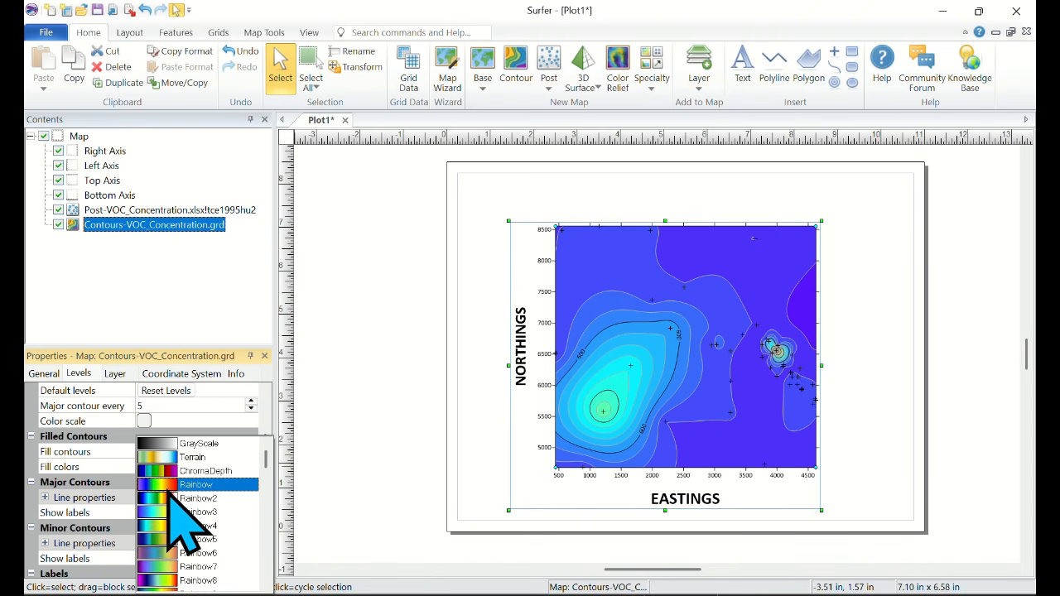
click(170, 497)
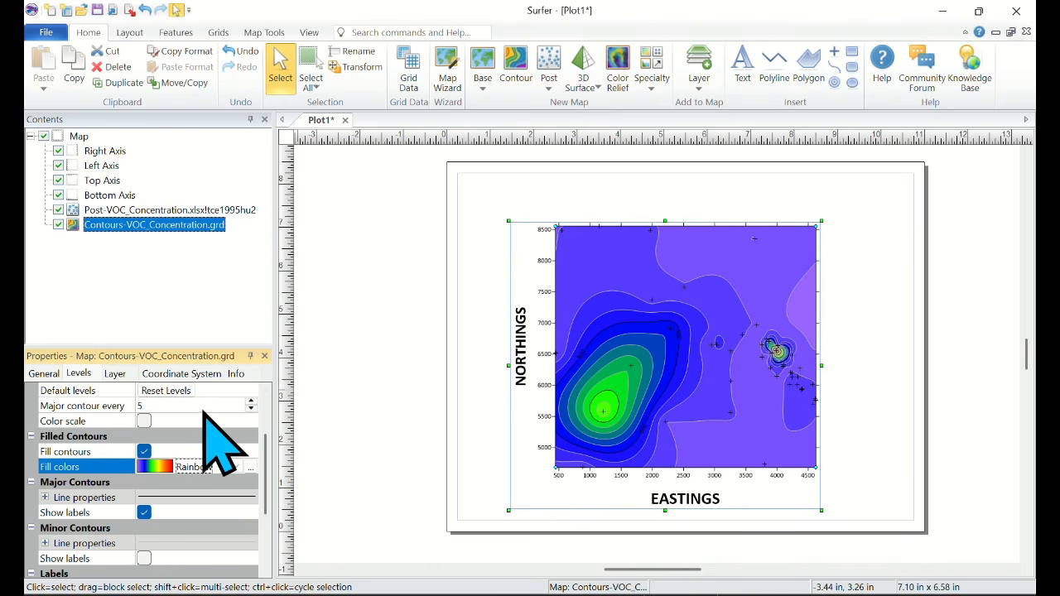
Examine the label options for the major and minor contours and the general label settings of the contour layer
scroll(266, 416, down, 3)
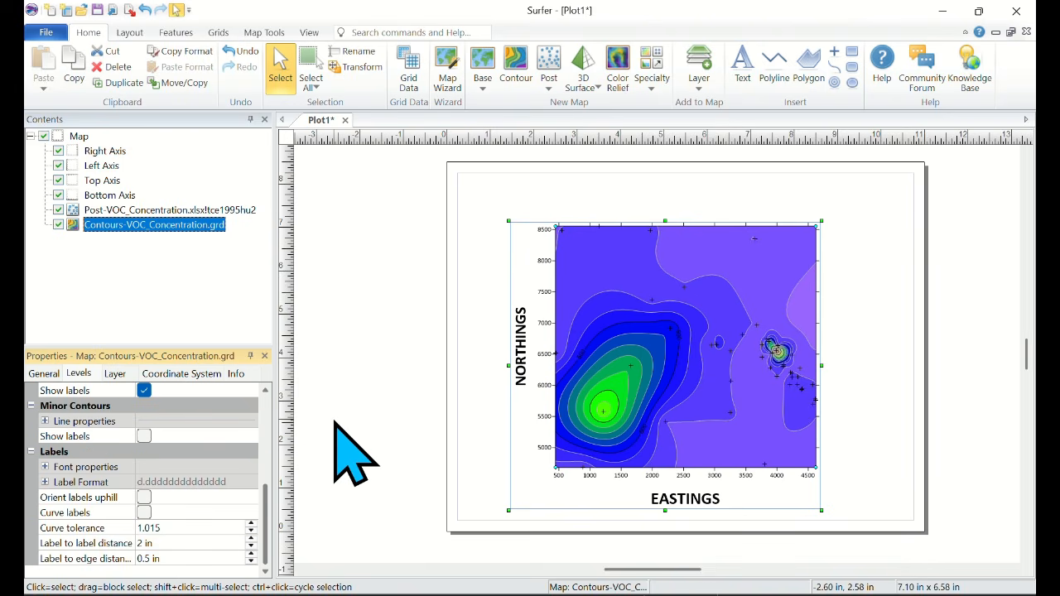
scroll(177, 447, up, 2)
scroll(191, 472, down, 2)
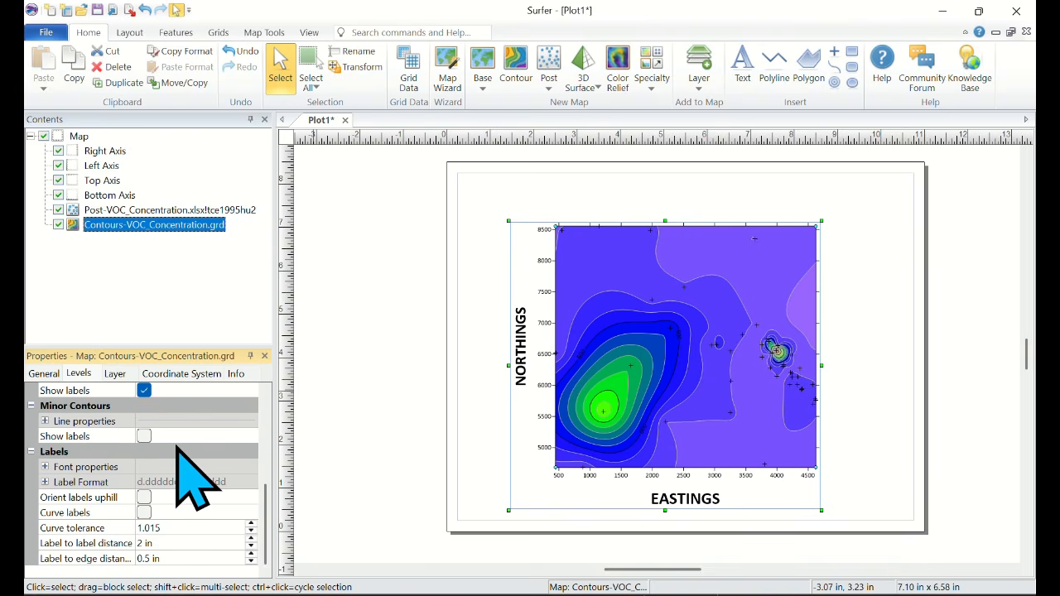
scroll(190, 455, up, 1)
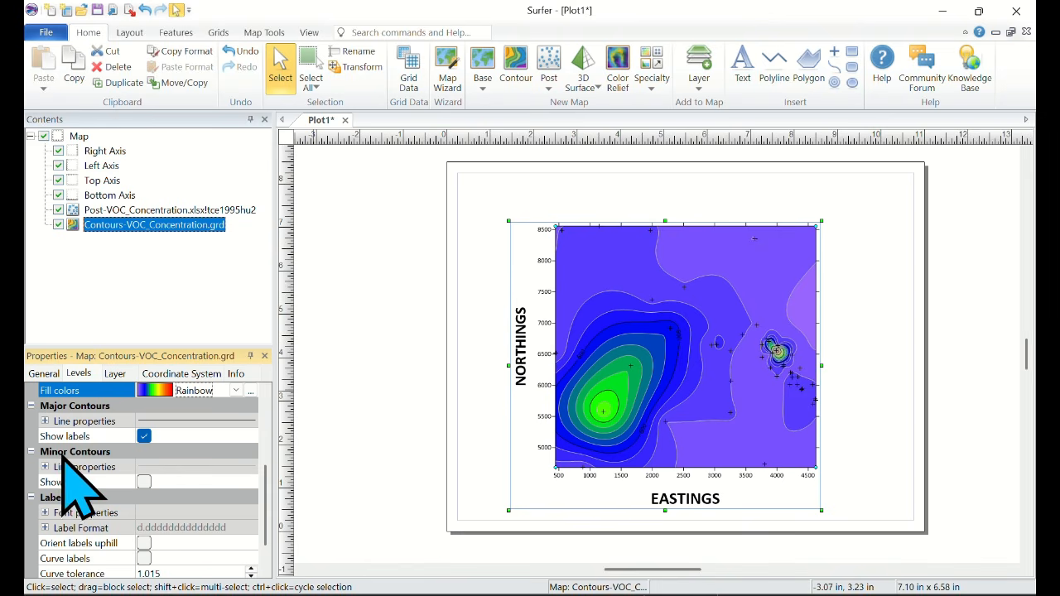
click(144, 482)
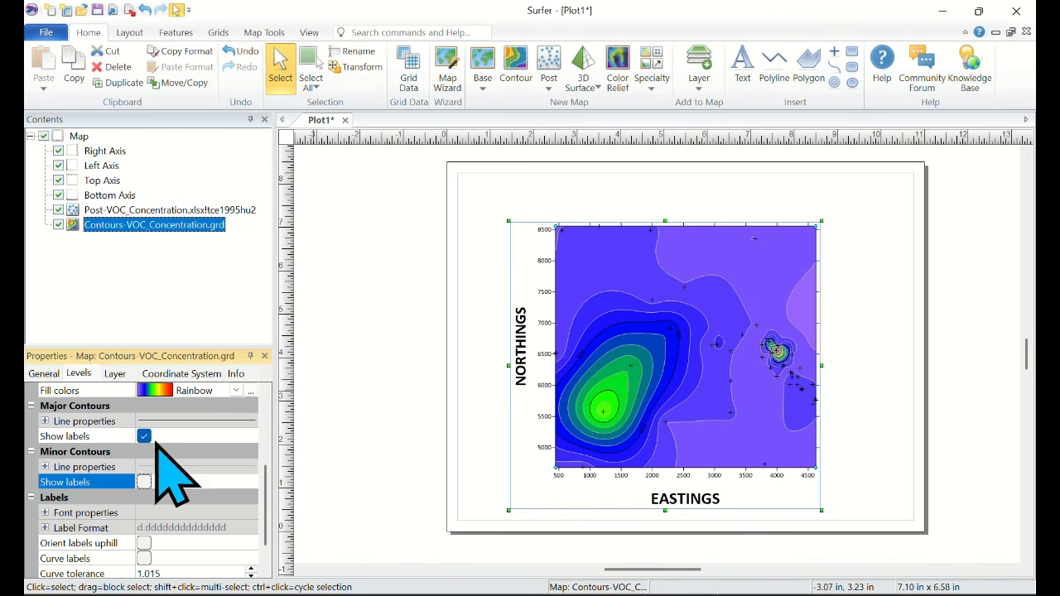
click(139, 438)
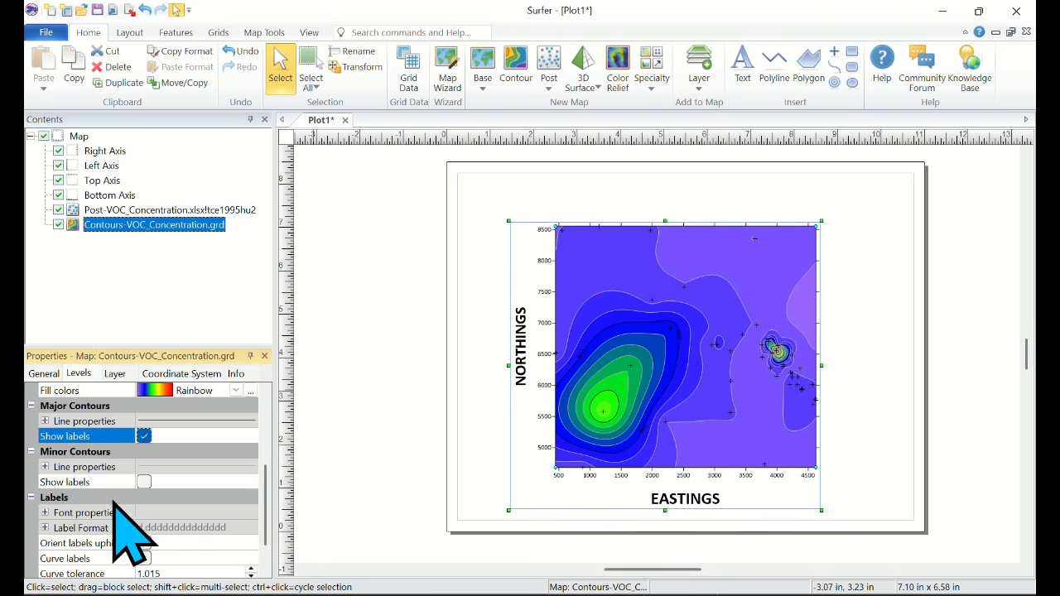
Display a color scale for the contour map
scroll(124, 530, up, 3)
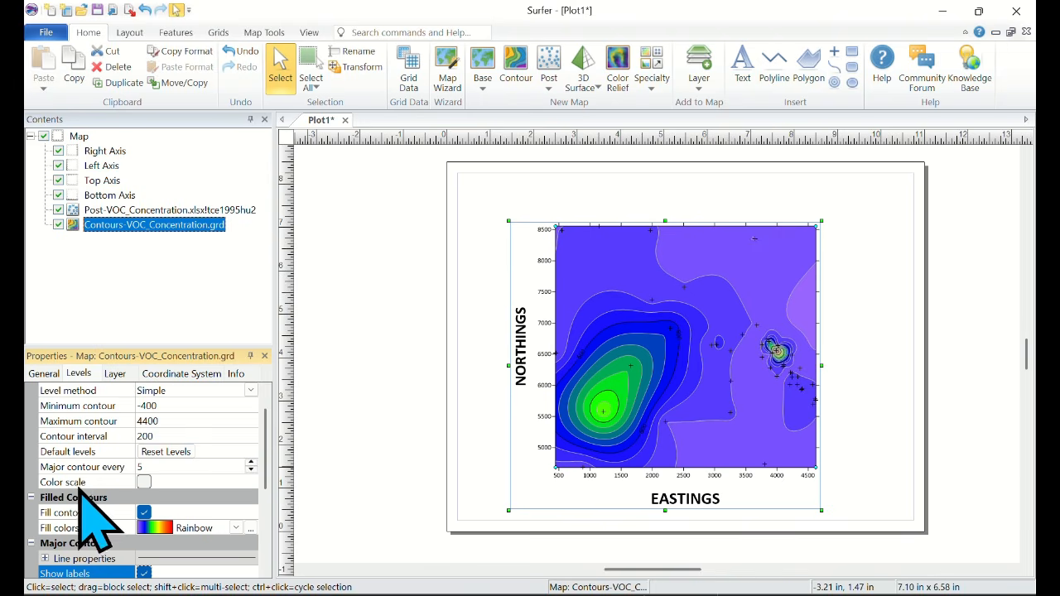
click(144, 482)
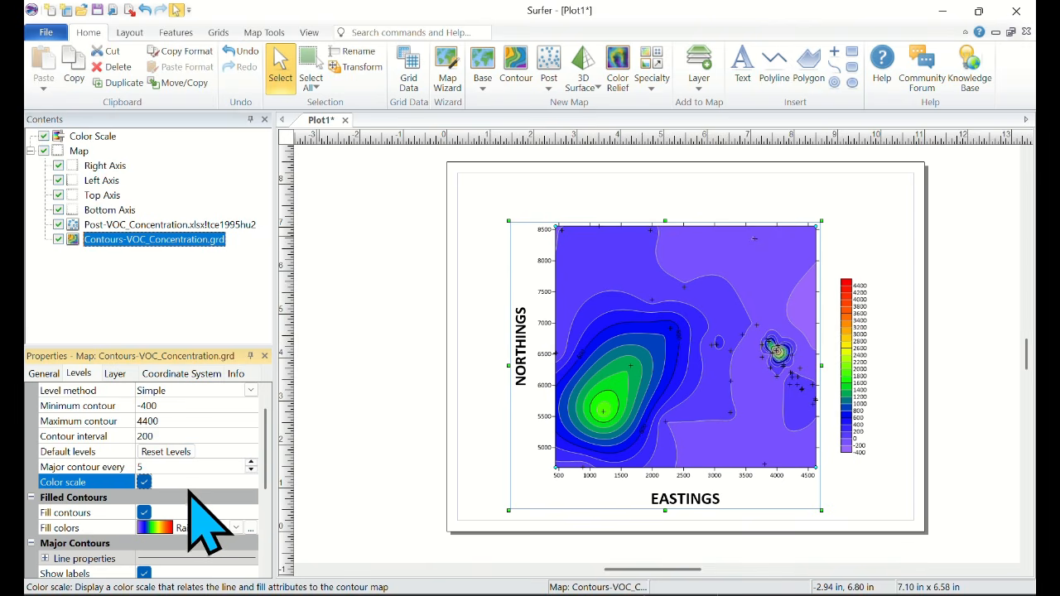
scroll(190, 497, up, 1)
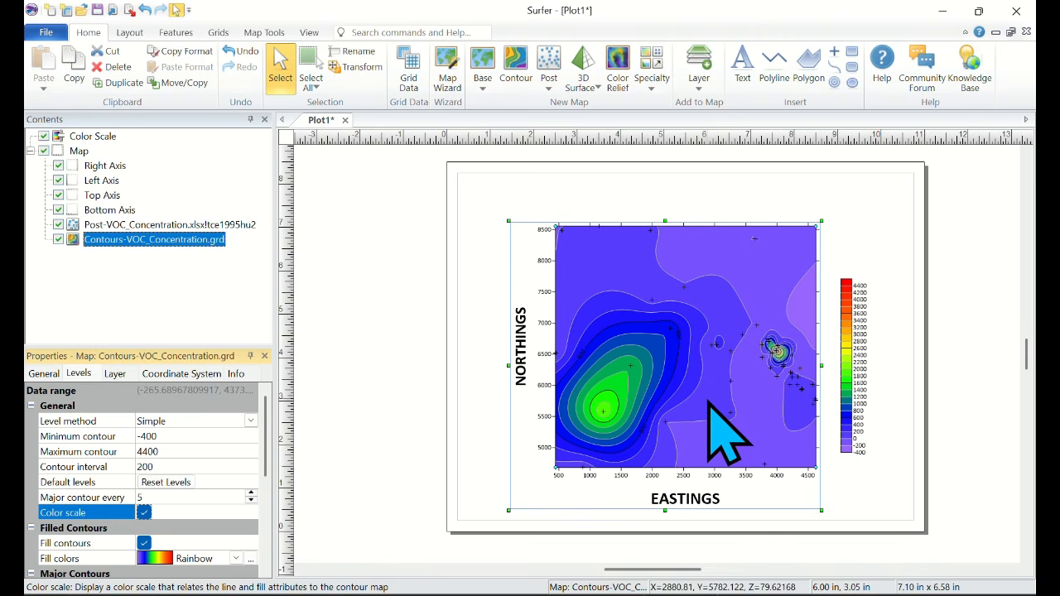
Set the contour layer's level method to Advanced and open the editor for its individual contour levels
click(120, 239)
click(133, 239)
click(155, 277)
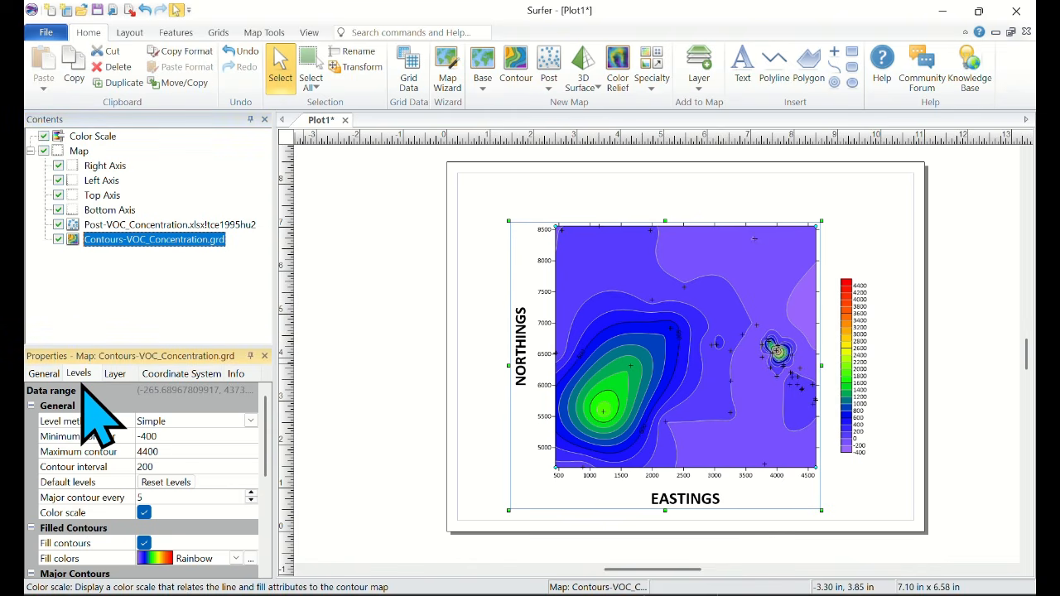
click(251, 420)
click(190, 474)
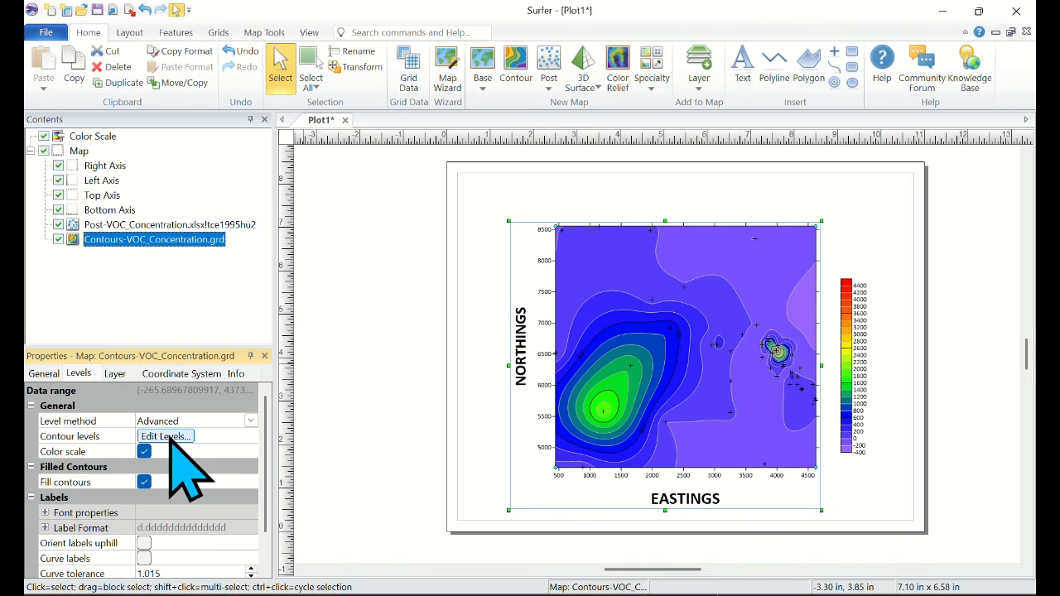
click(165, 436)
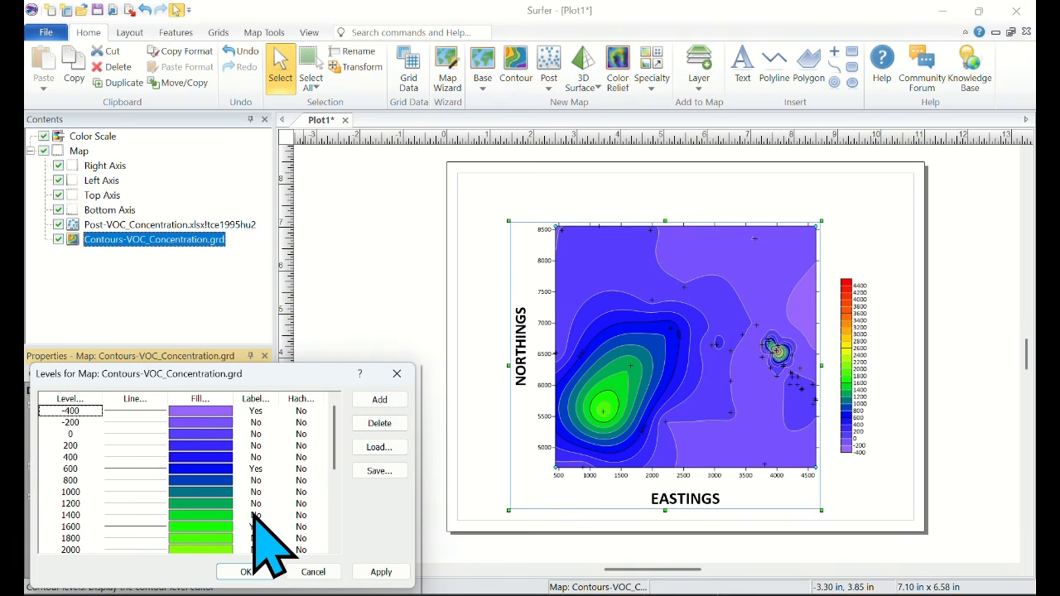
Try adding a contour level between 800 and 1000 and delete it again
click(73, 493)
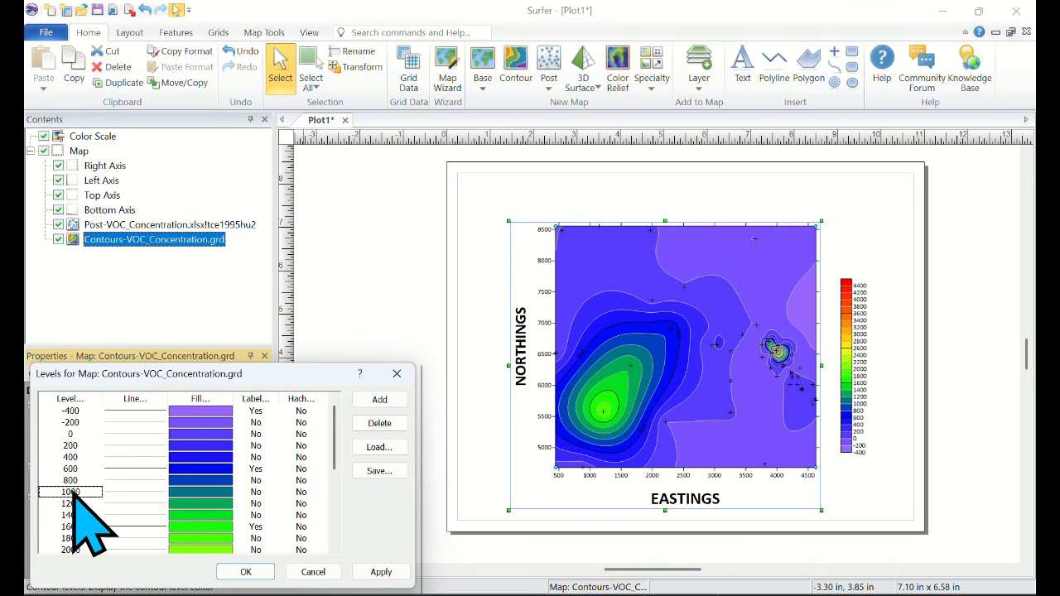
click(70, 481)
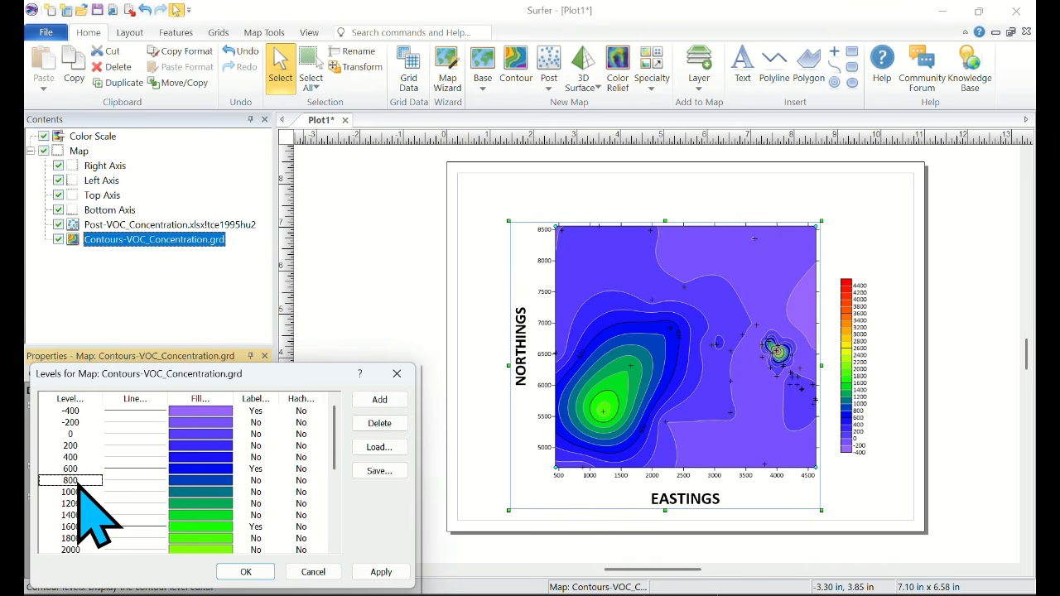
click(81, 493)
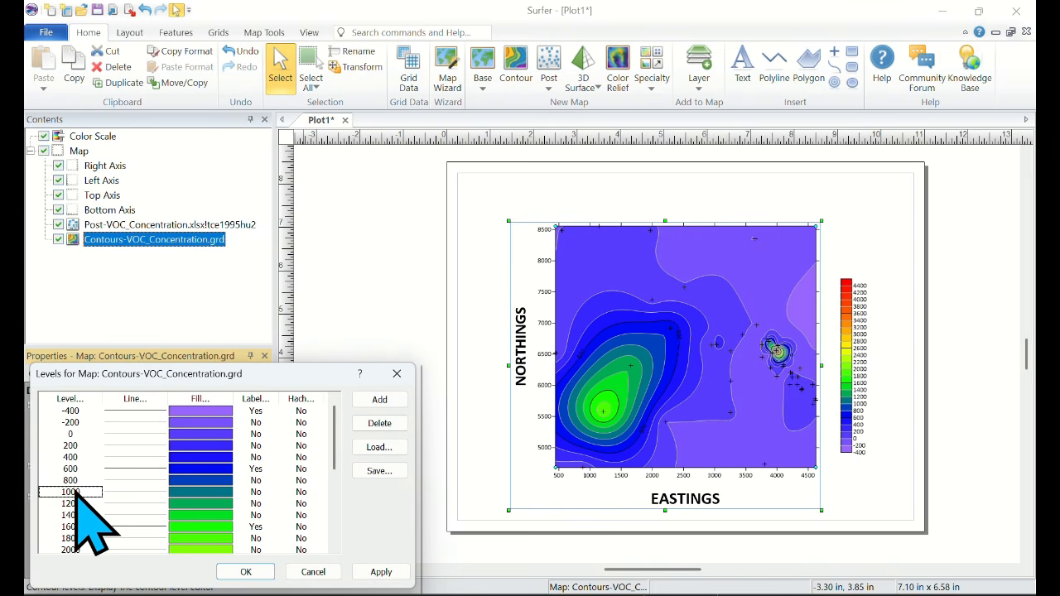
click(382, 401)
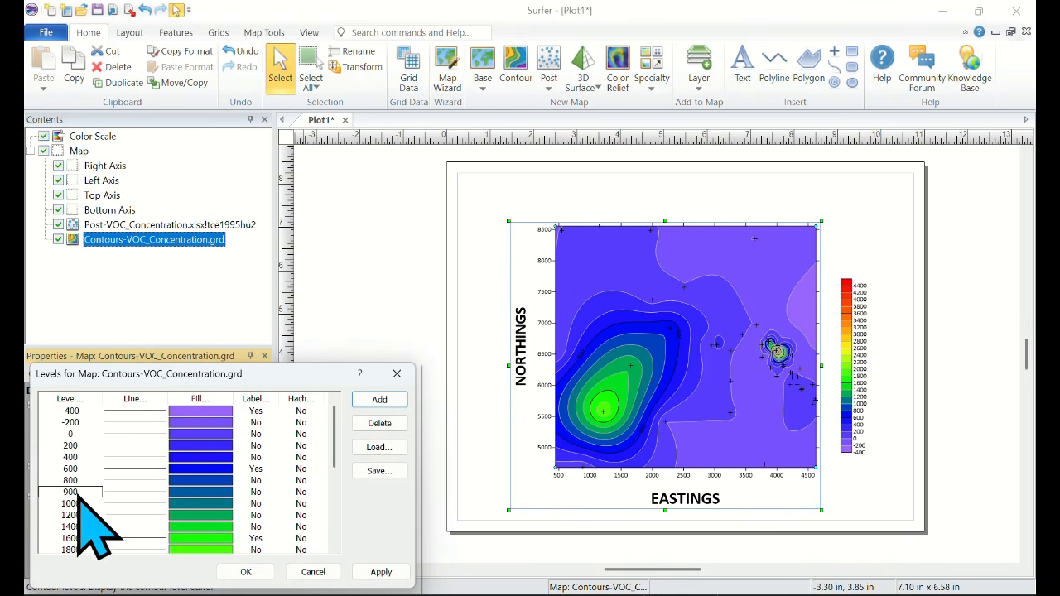
click(379, 423)
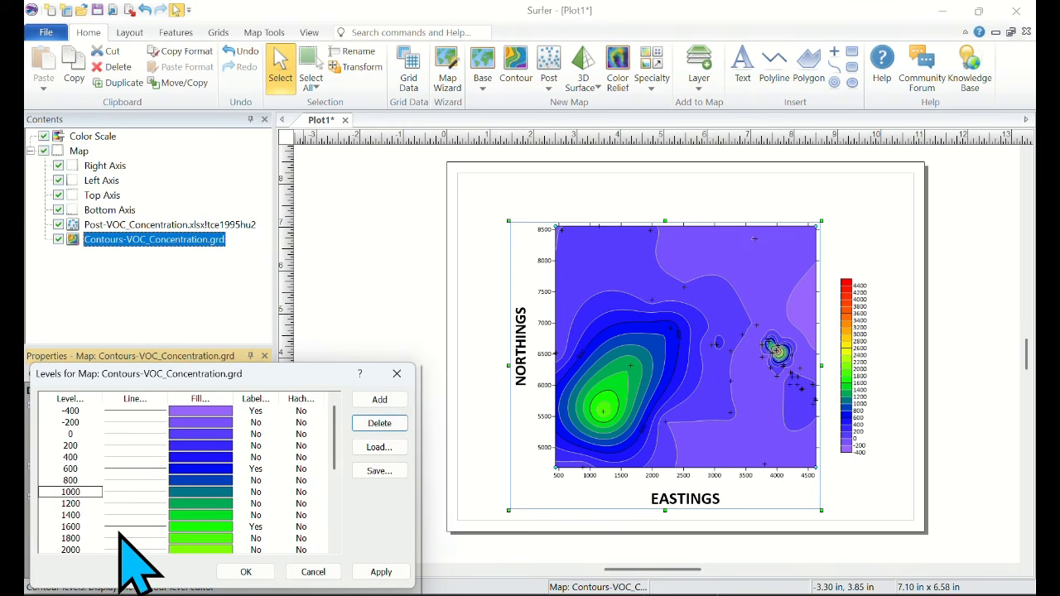
Add a contour level between 800 and 1000 and set its value to 950
click(72, 494)
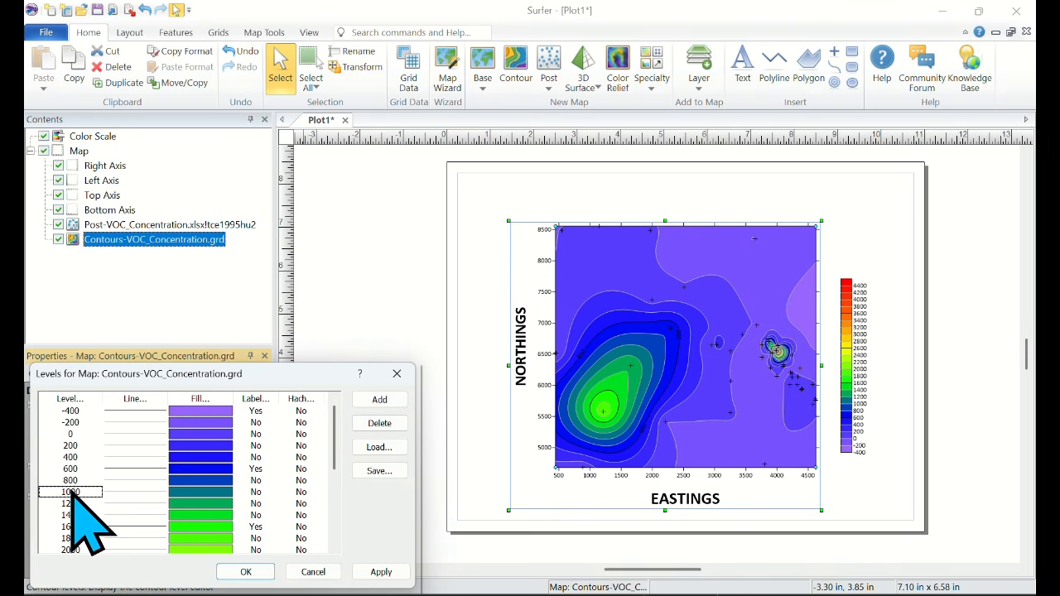
click(383, 400)
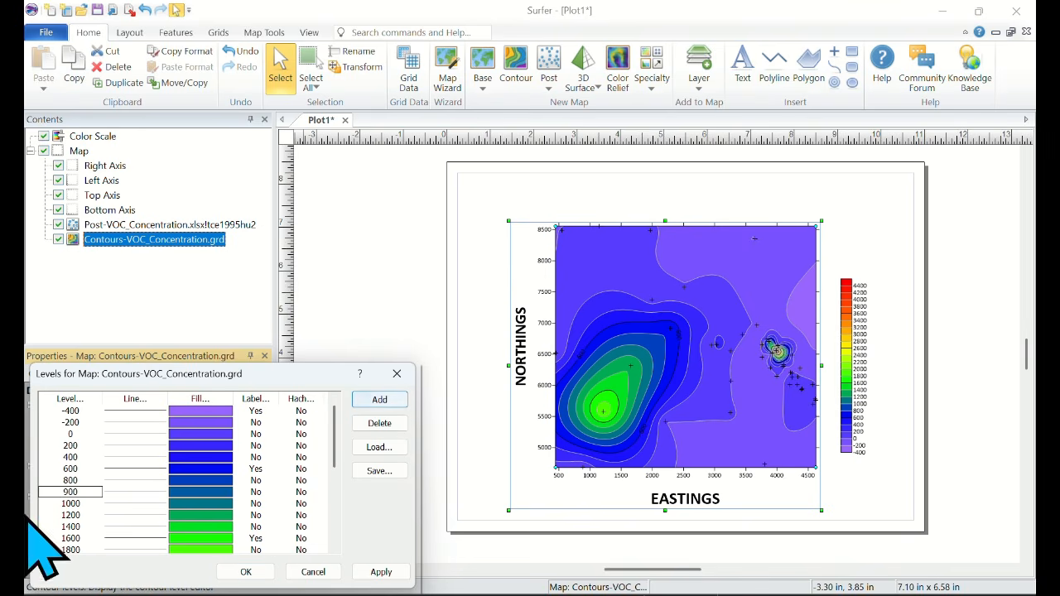
click(78, 494)
double_click(81, 495)
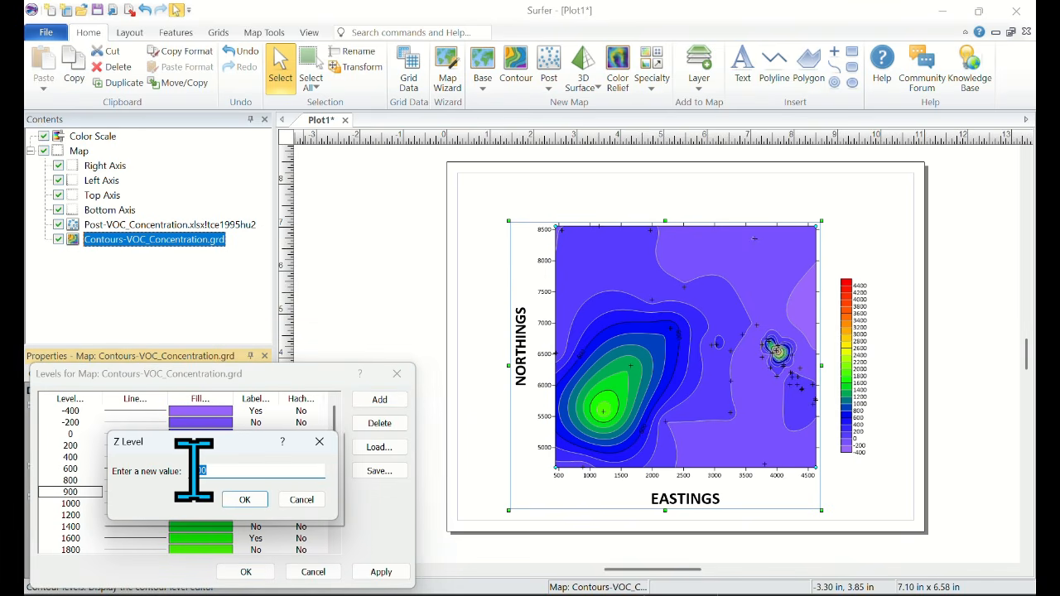
text(850)
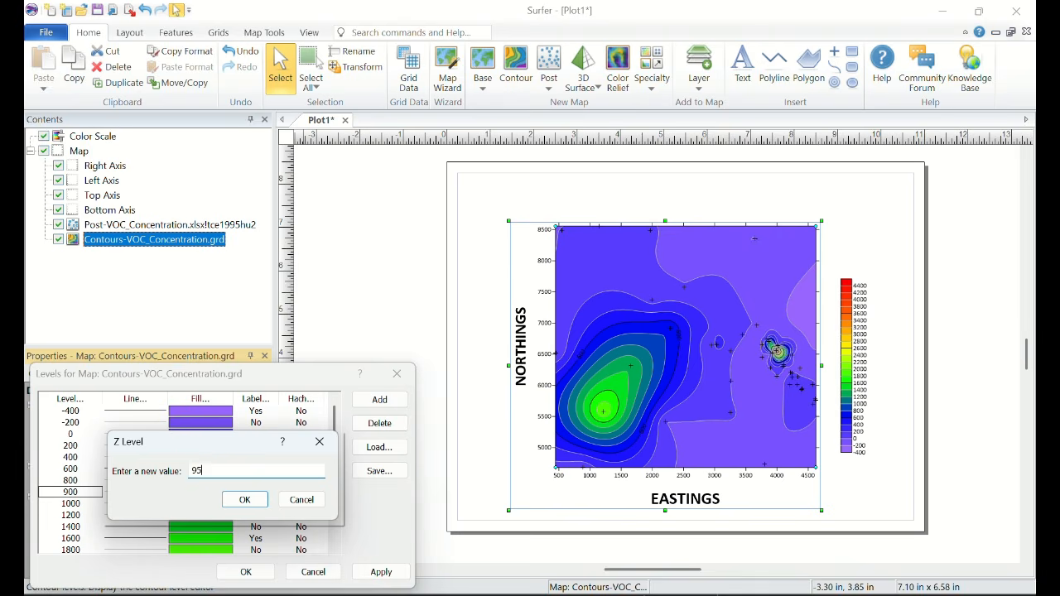
click(242, 499)
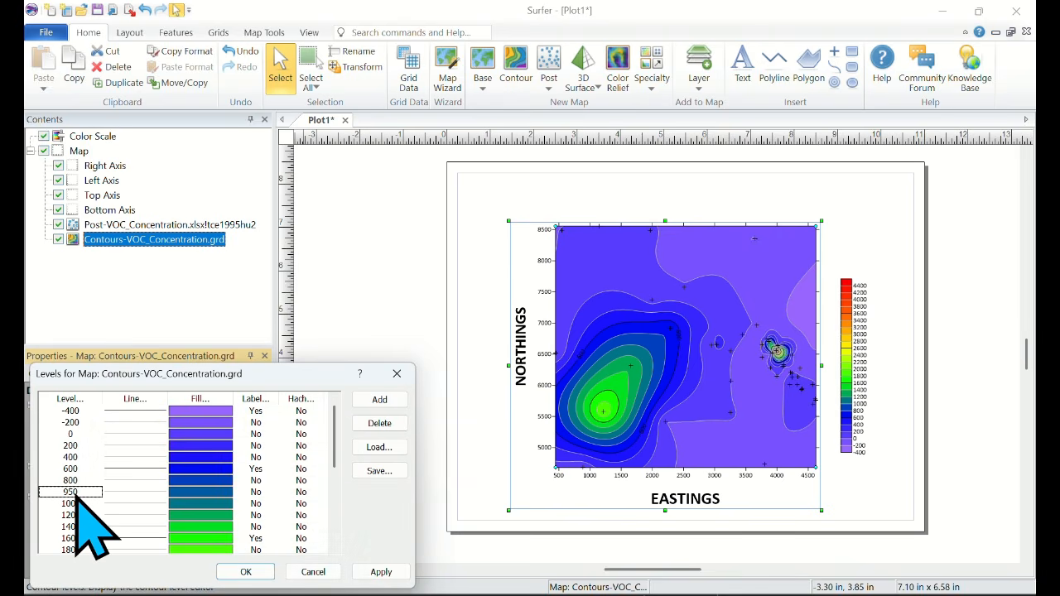
click(130, 492)
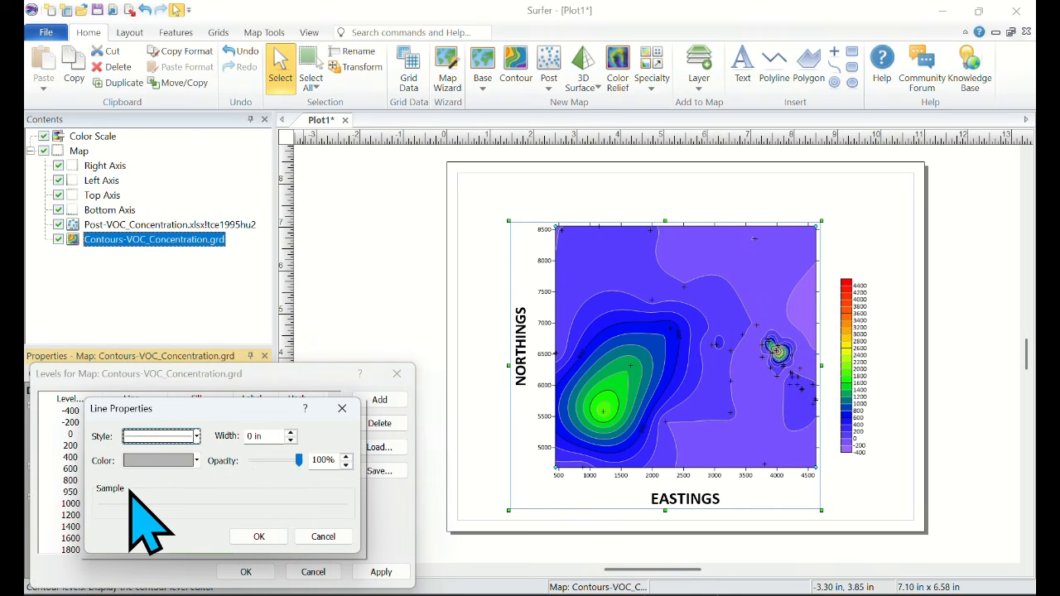
drag(233, 404, 400, 421)
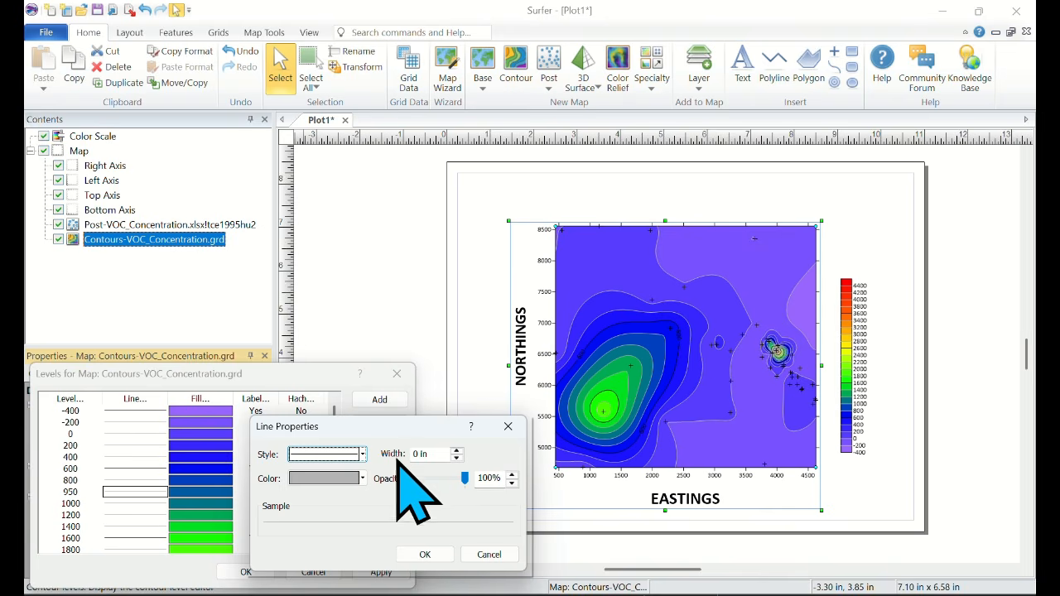
click(508, 427)
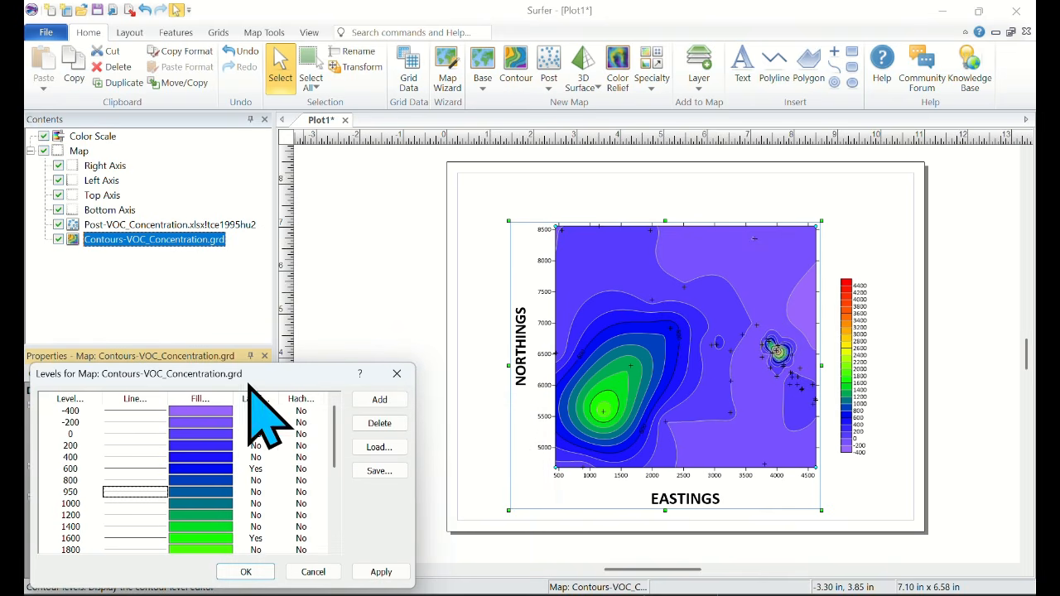
Turn on the label for the 950 contour level and apply the edited levels to the map
double_click(257, 493)
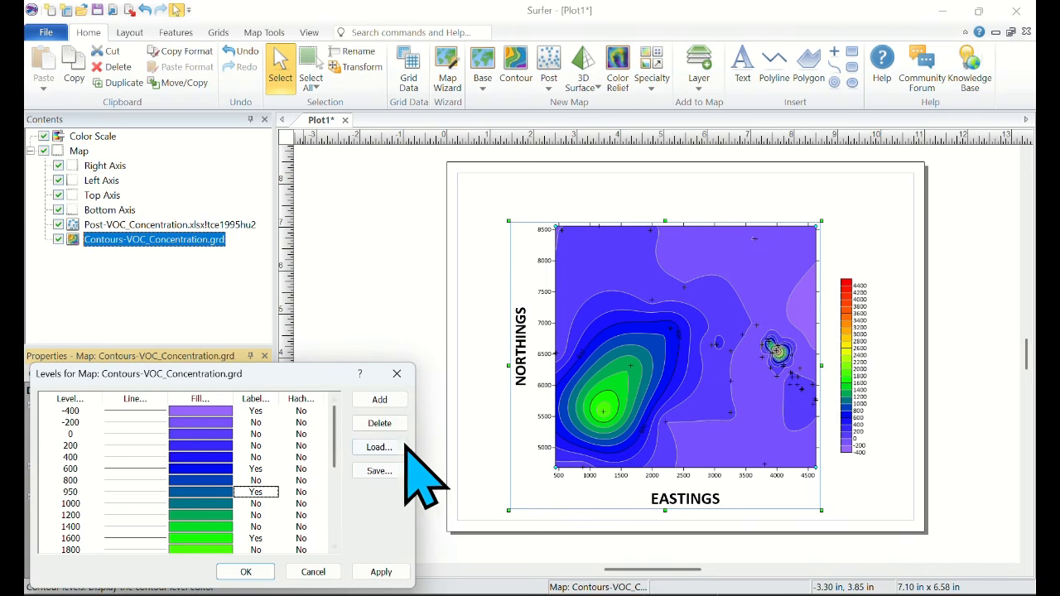
click(378, 571)
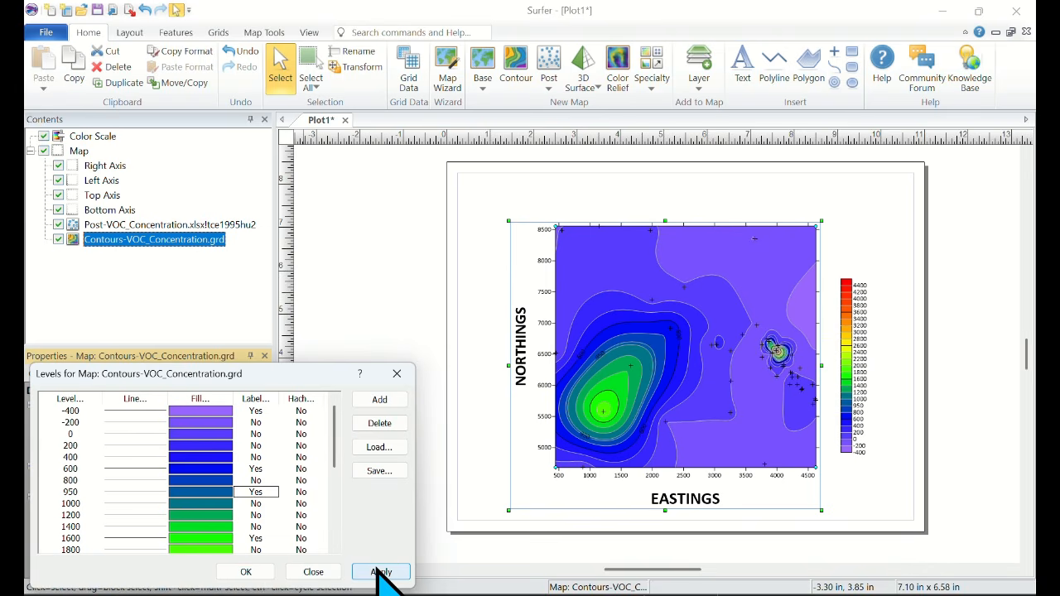
click(247, 571)
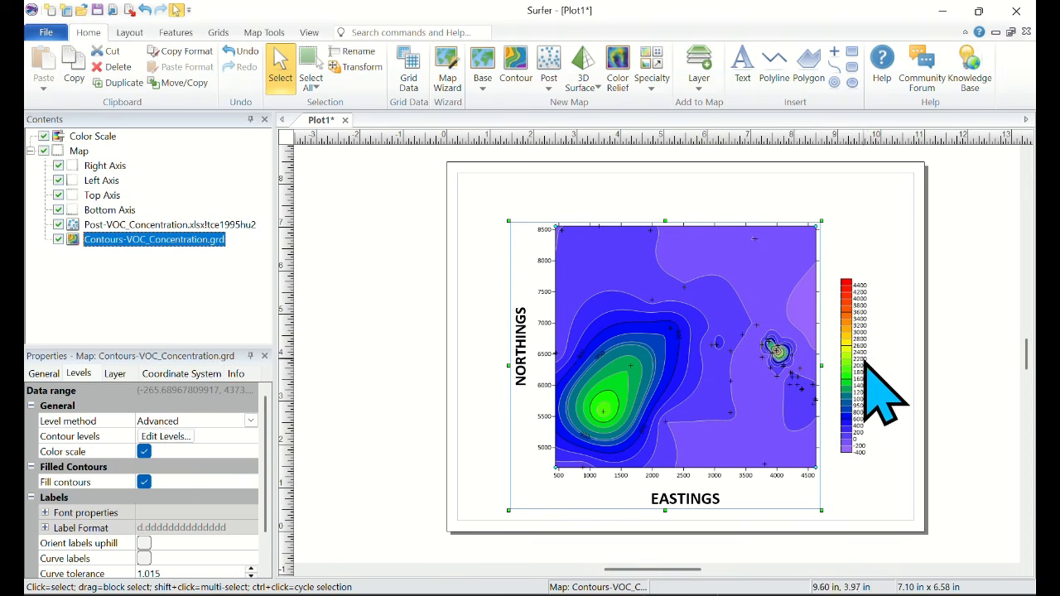
Give the color scale the title ELAVATION
click(93, 138)
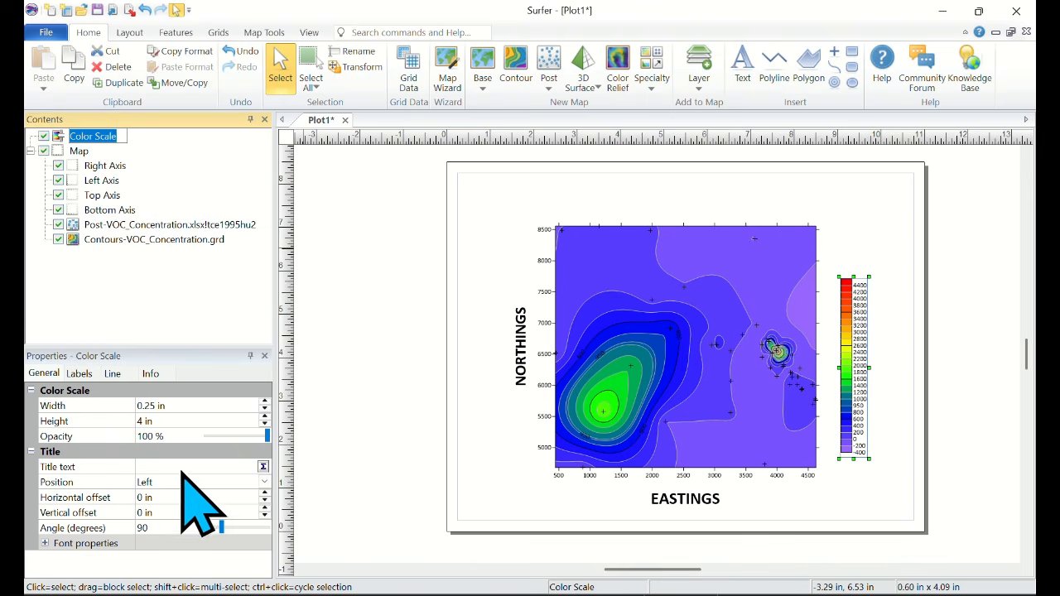
click(152, 467)
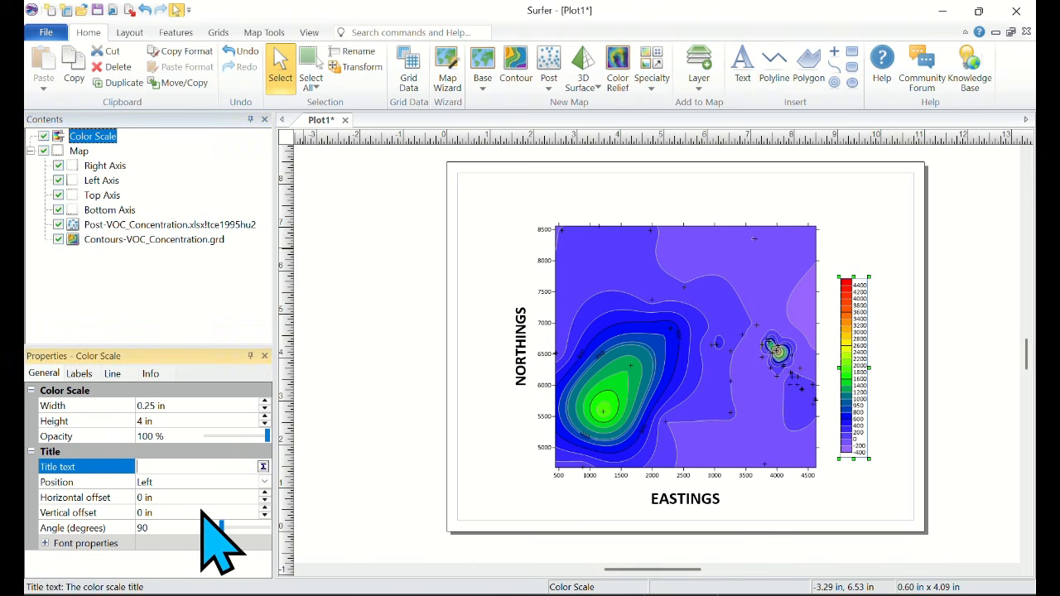
text(ELAVATION)
key(Return)
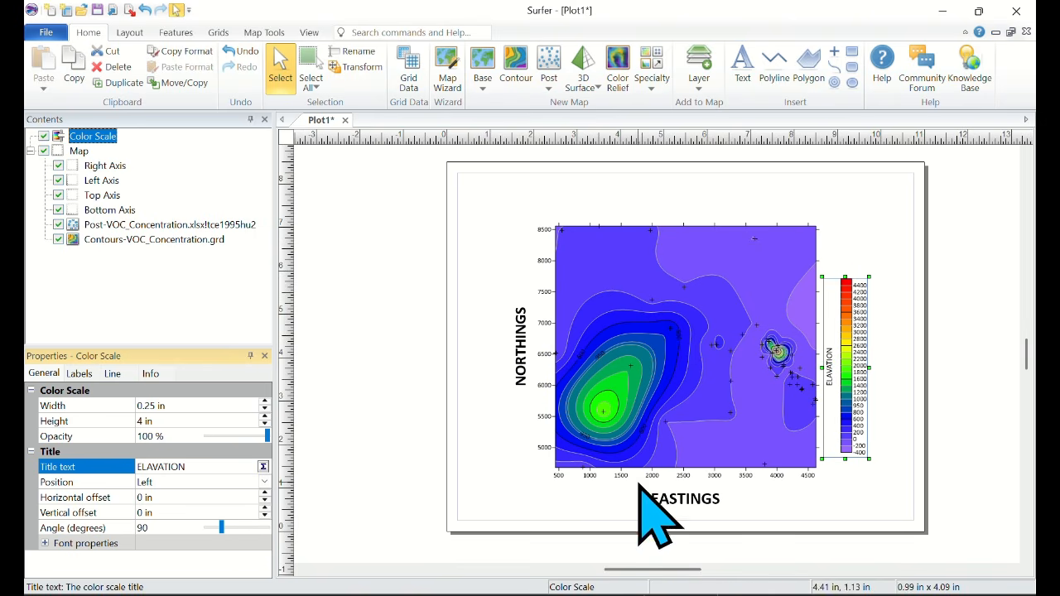
Try the color scale's title position Right, then set it to Top
click(264, 482)
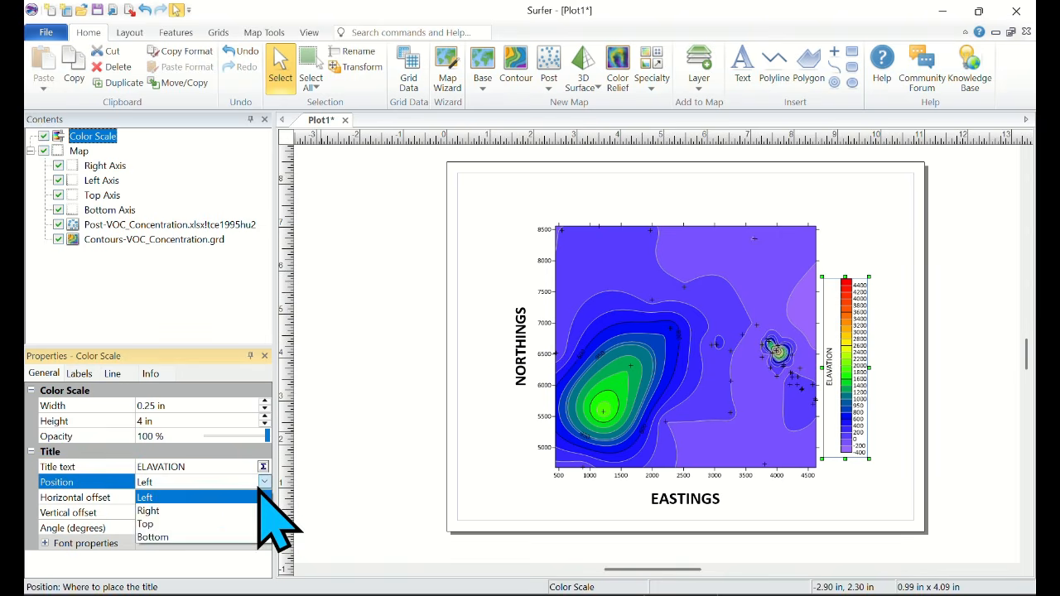
click(171, 509)
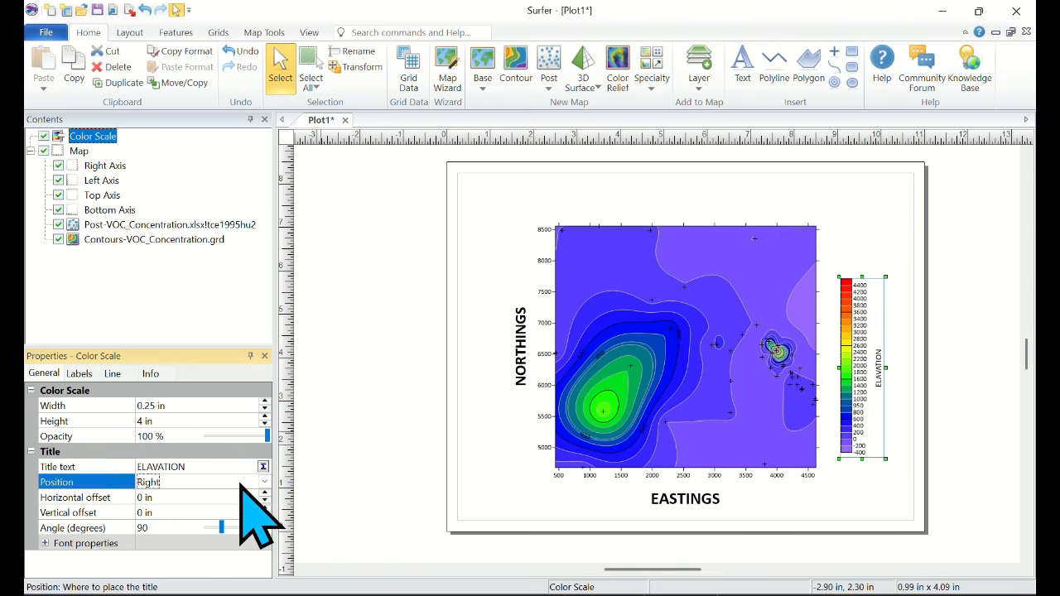
click(264, 482)
click(157, 524)
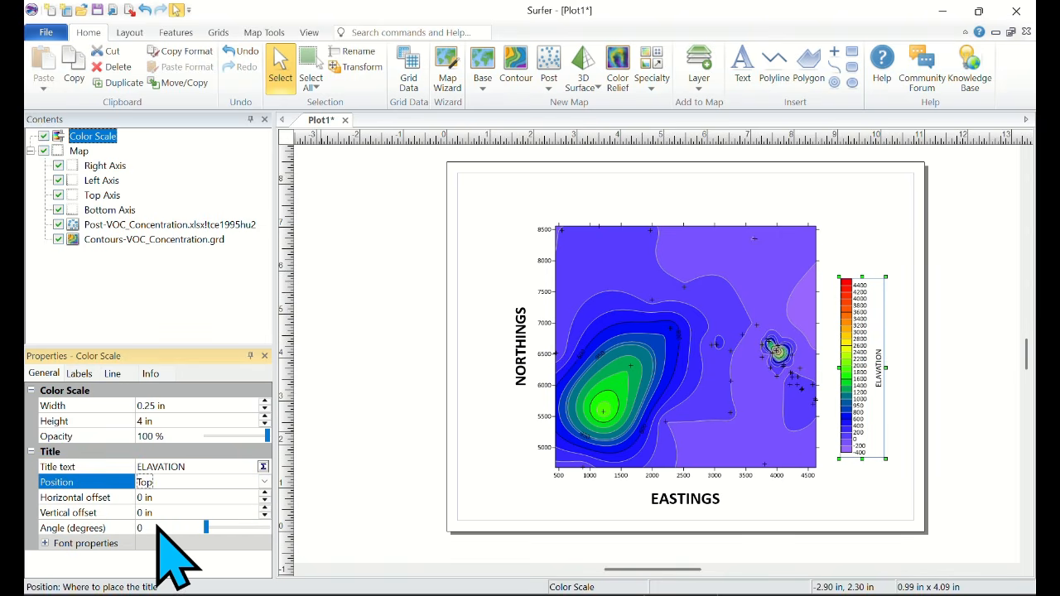
Set the color scale title's font size to 22 points and make it bold
click(46, 544)
scroll(215, 563, down, 3)
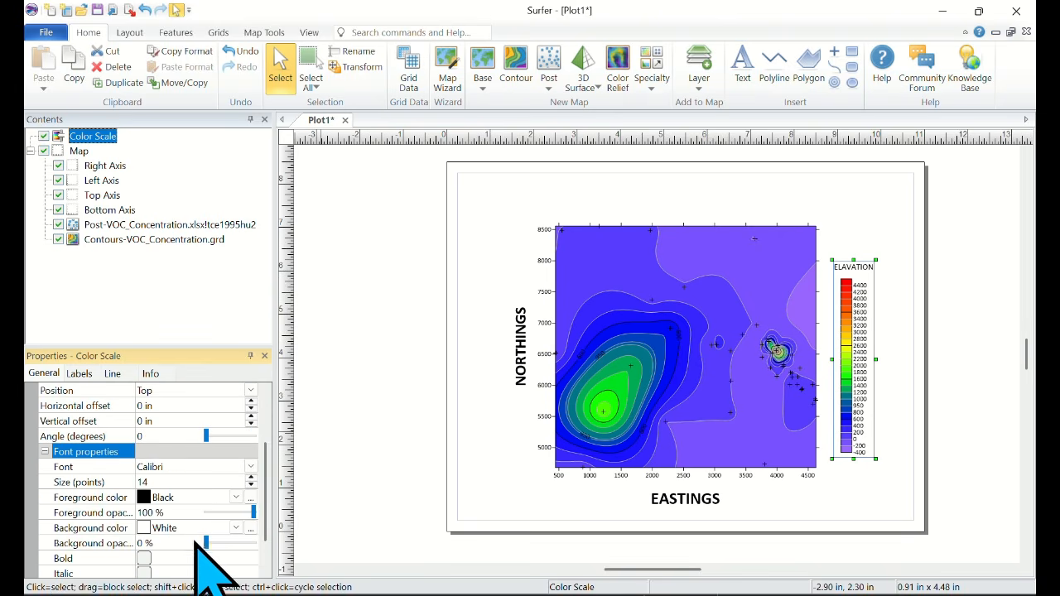
click(251, 477)
click(251, 477)
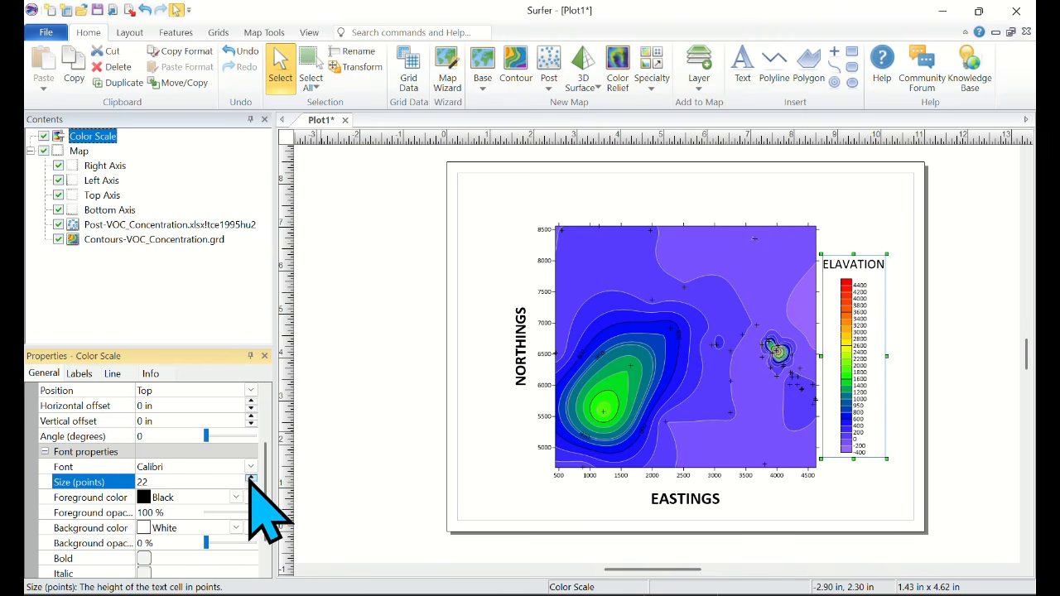
click(146, 558)
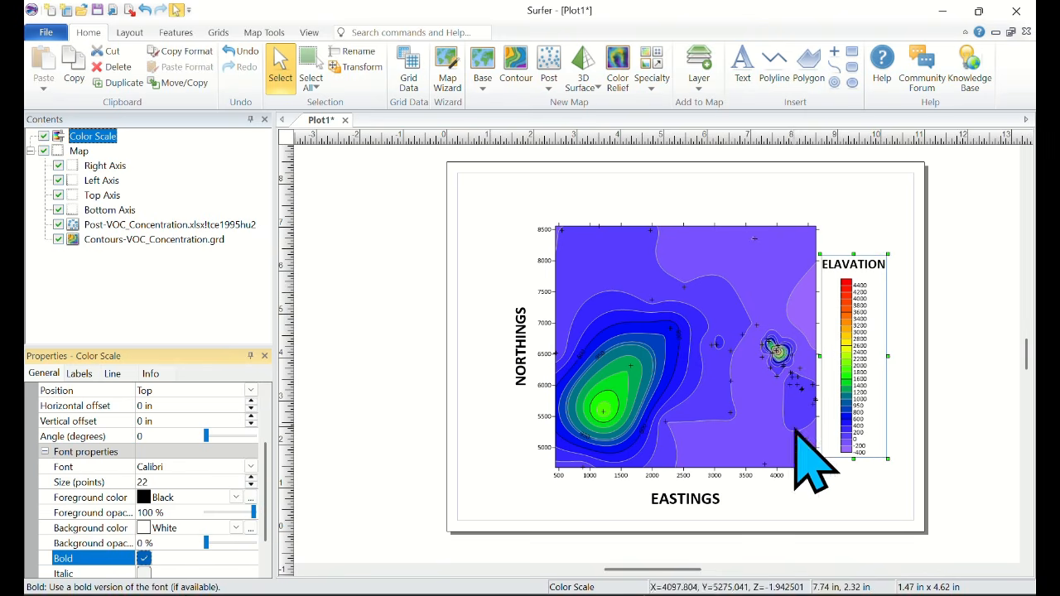
Move the color scale slightly away from the contour map so its title clears the map's edge
click(853, 364)
click(842, 195)
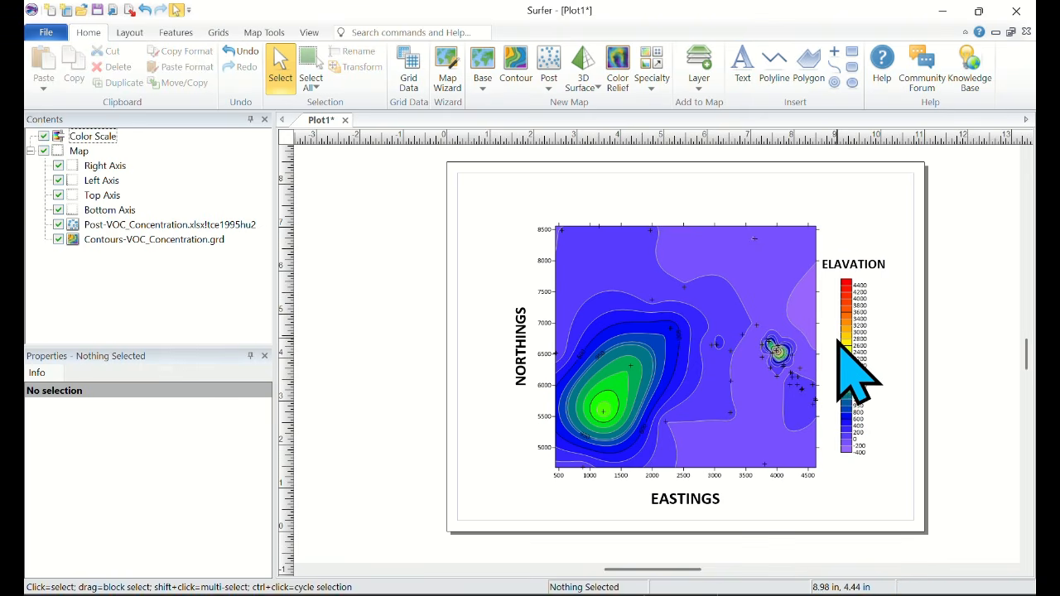
drag(840, 338, 863, 333)
click(706, 175)
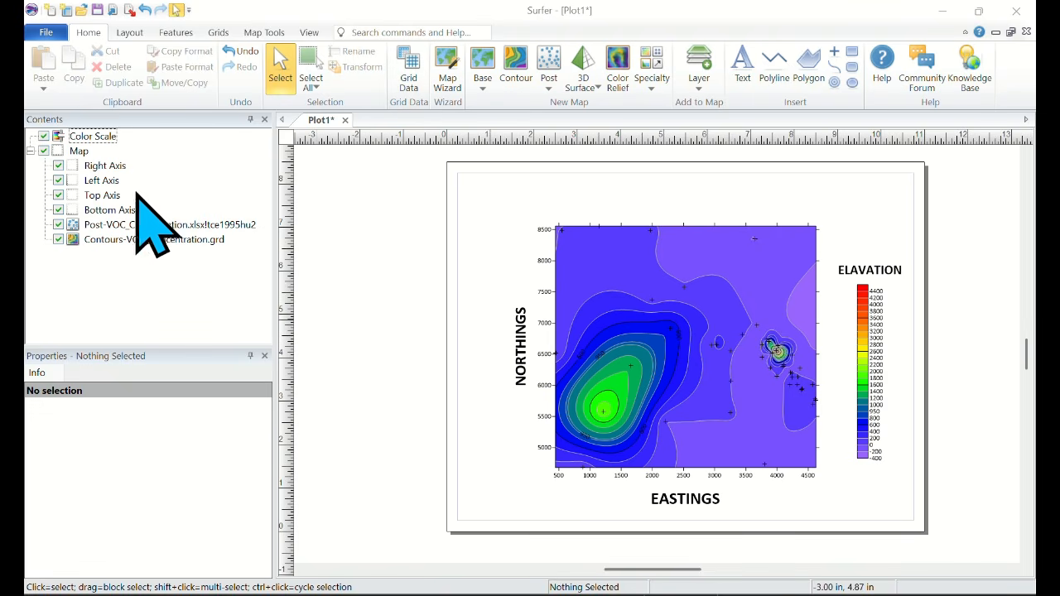
Examine the color scale's label settings, such as frequency, angle and format
click(101, 136)
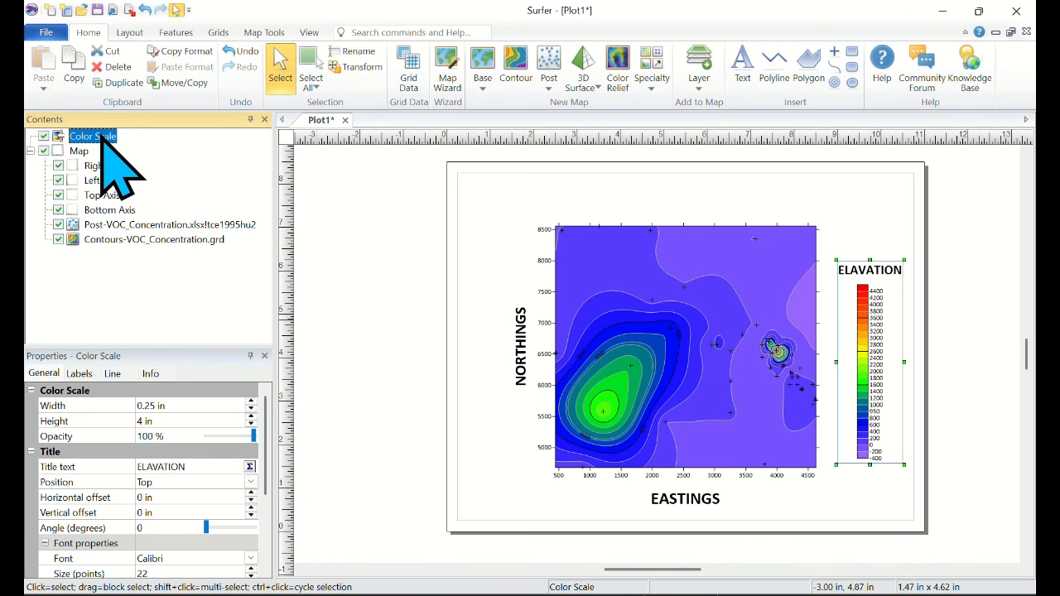
click(80, 374)
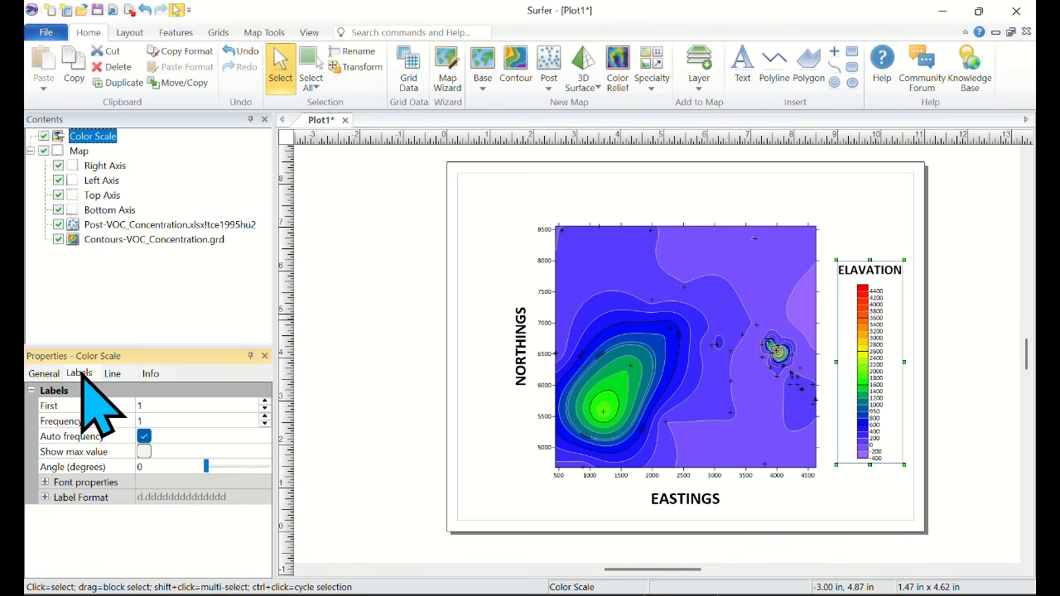
click(484, 200)
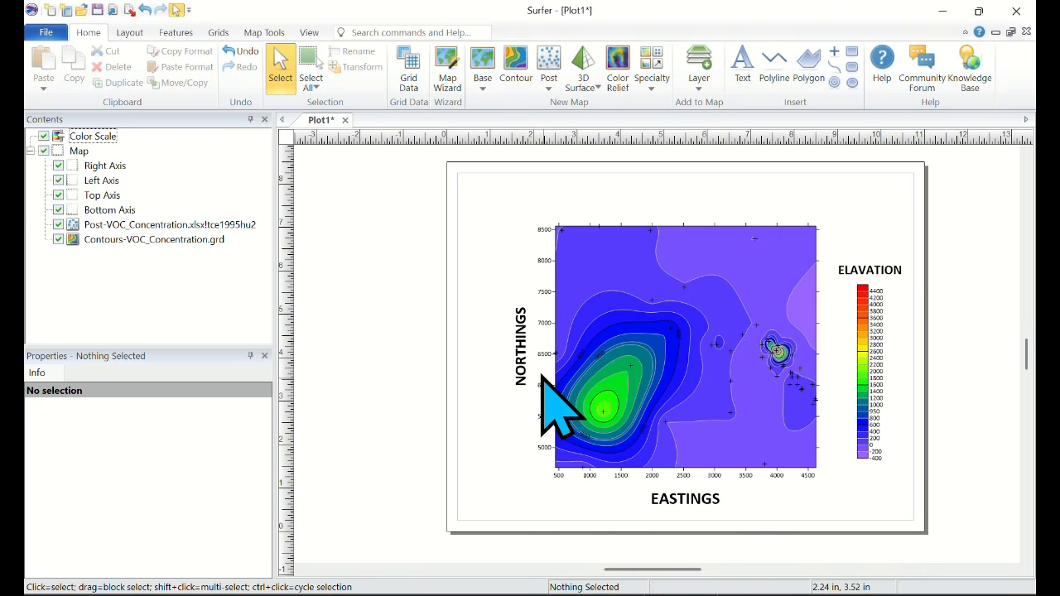
Add a scale bar to the map
click(78, 151)
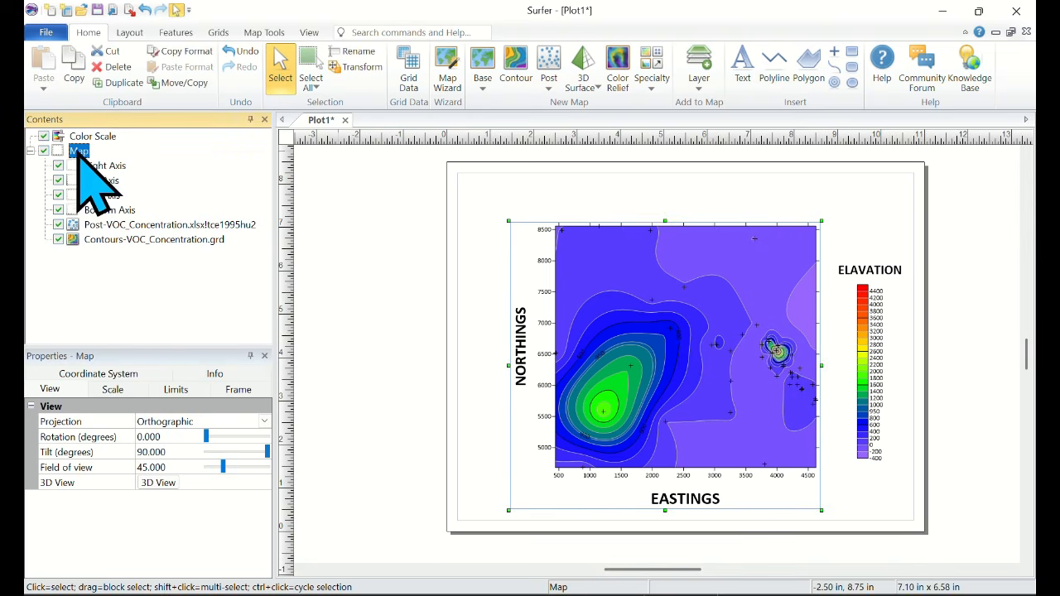
click(74, 151)
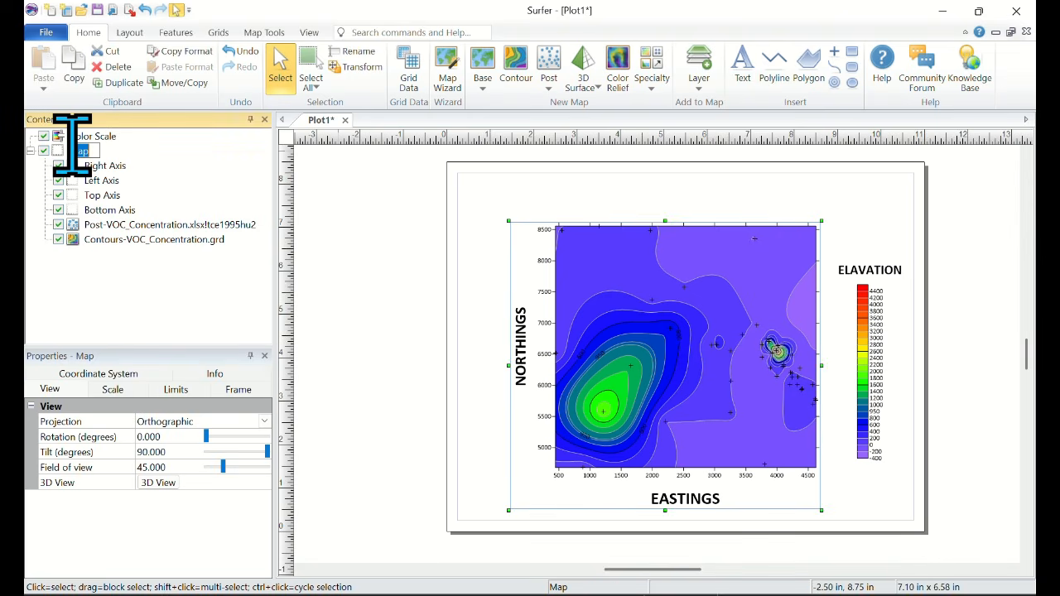
click(169, 170)
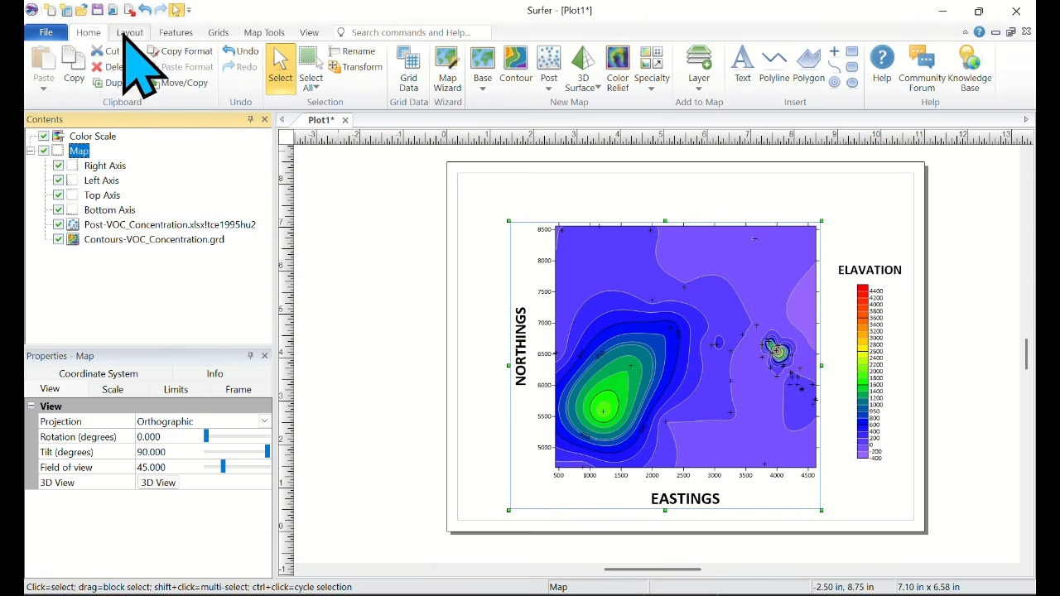
click(176, 33)
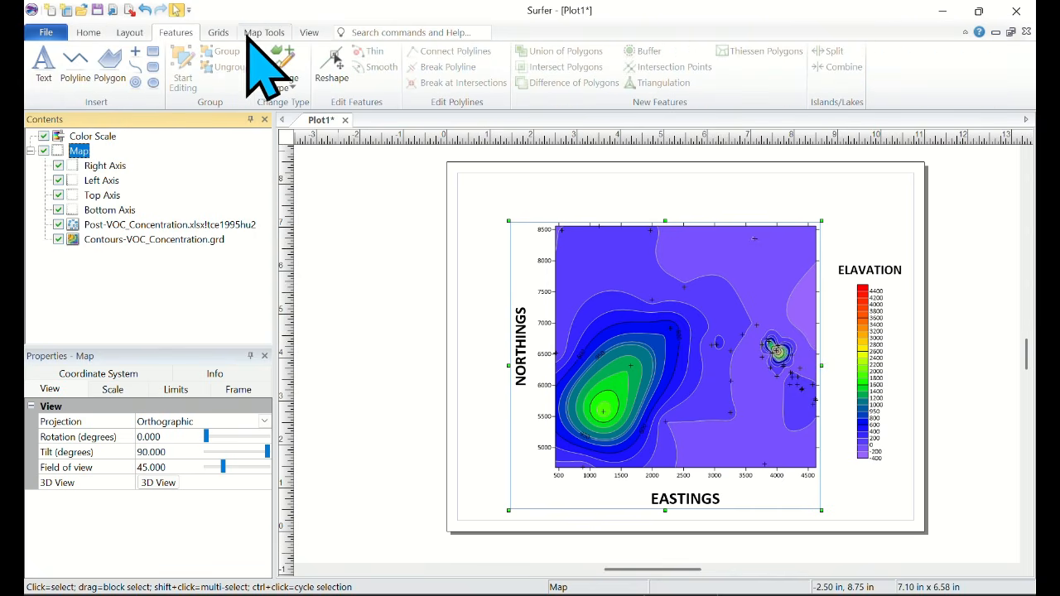
click(275, 33)
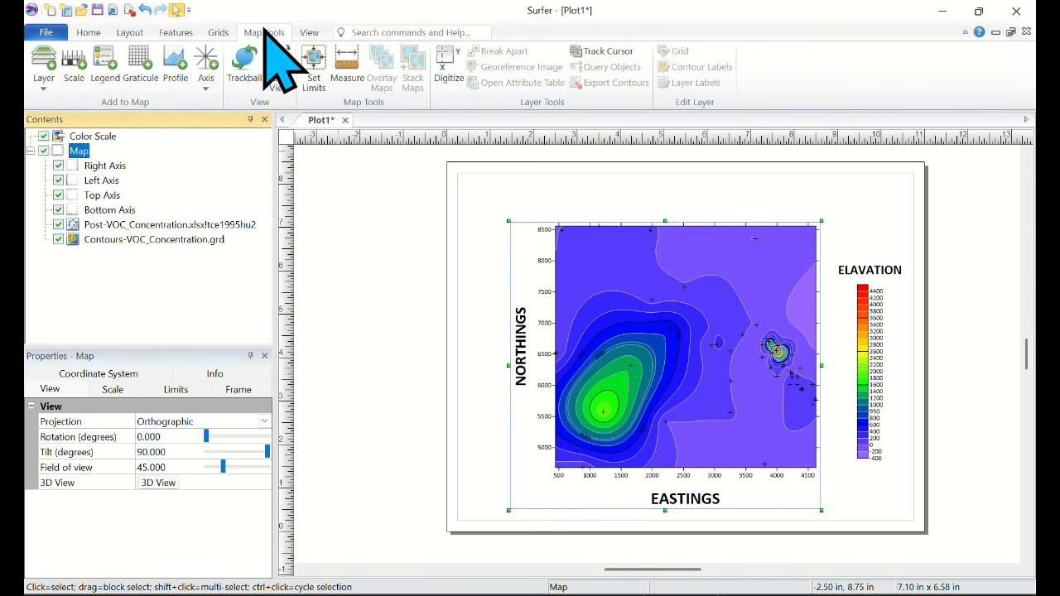
click(80, 73)
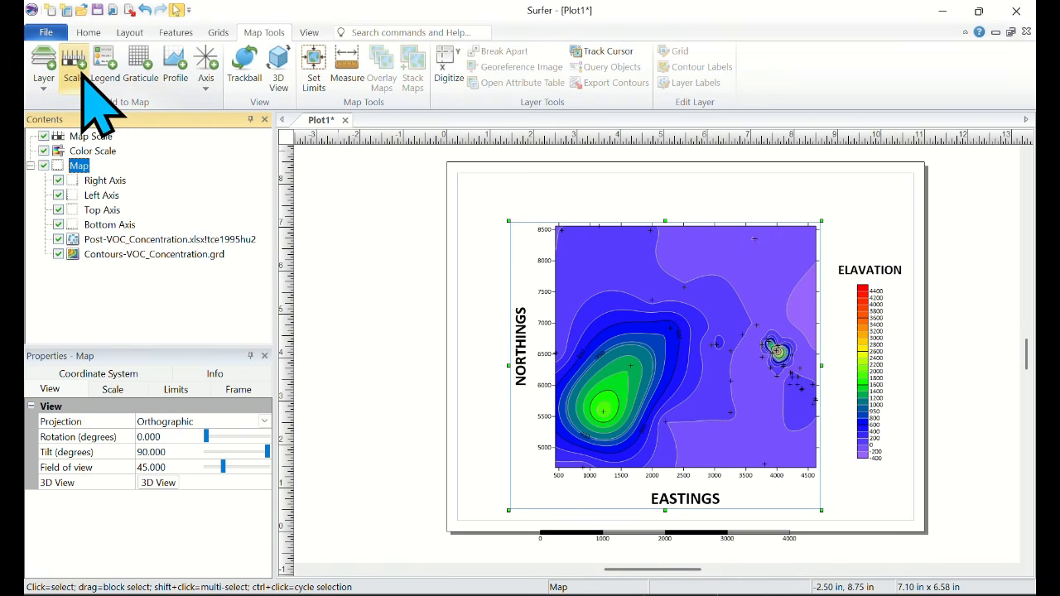
Move the scale bar inside the page margin beside the EASTINGS title and narrow it to about 3.99 in wide
click(600, 536)
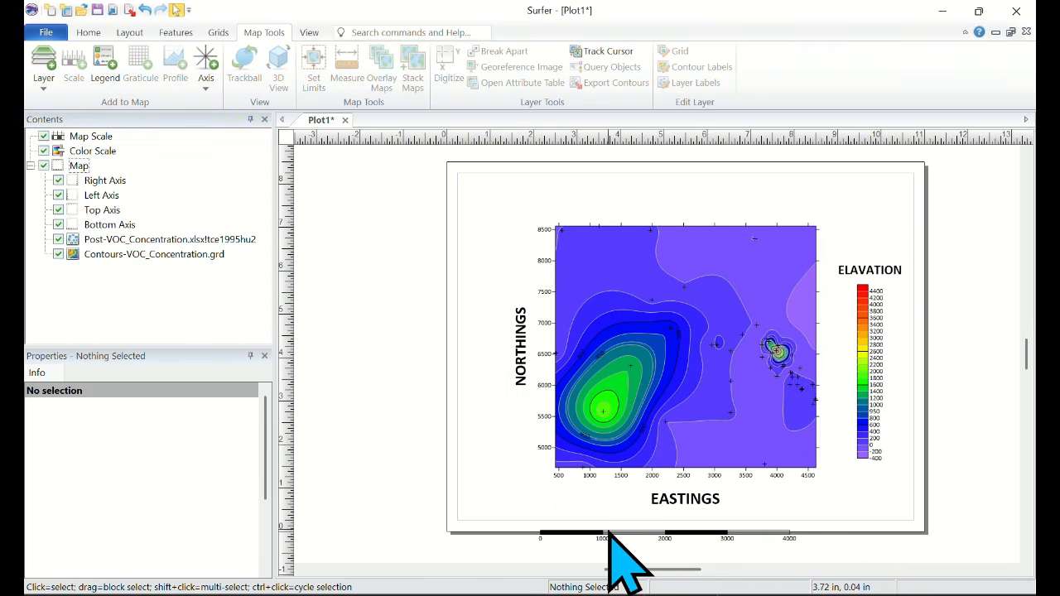
click(610, 536)
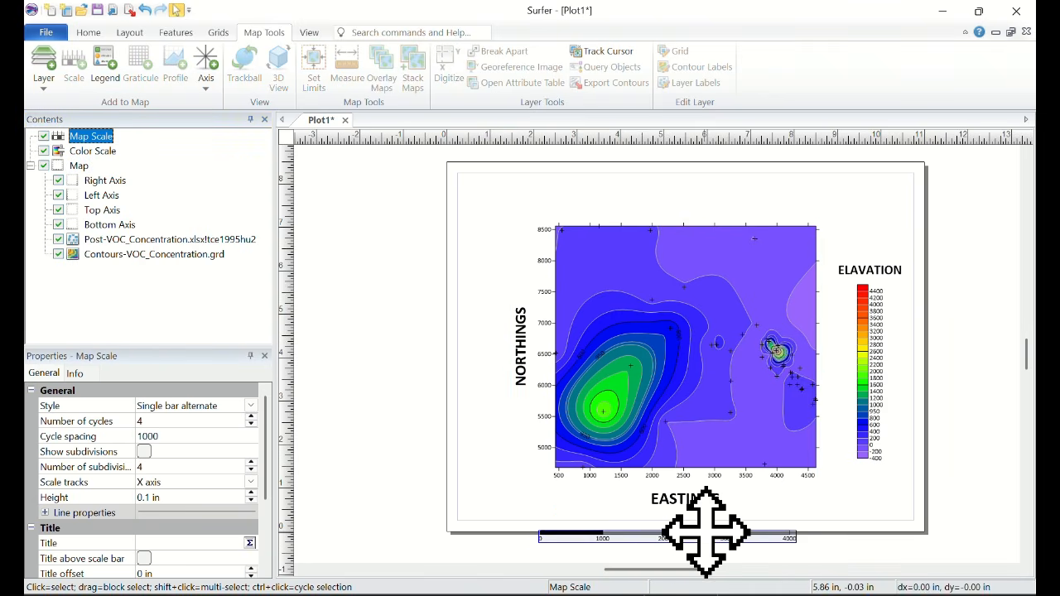
drag(705, 530, 808, 506)
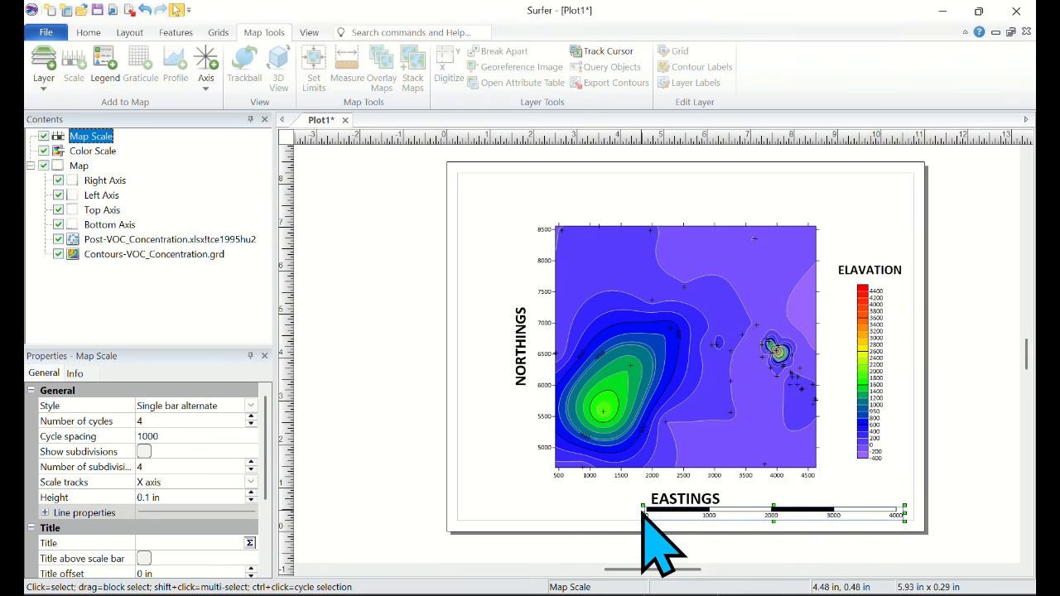
drag(645, 510, 729, 511)
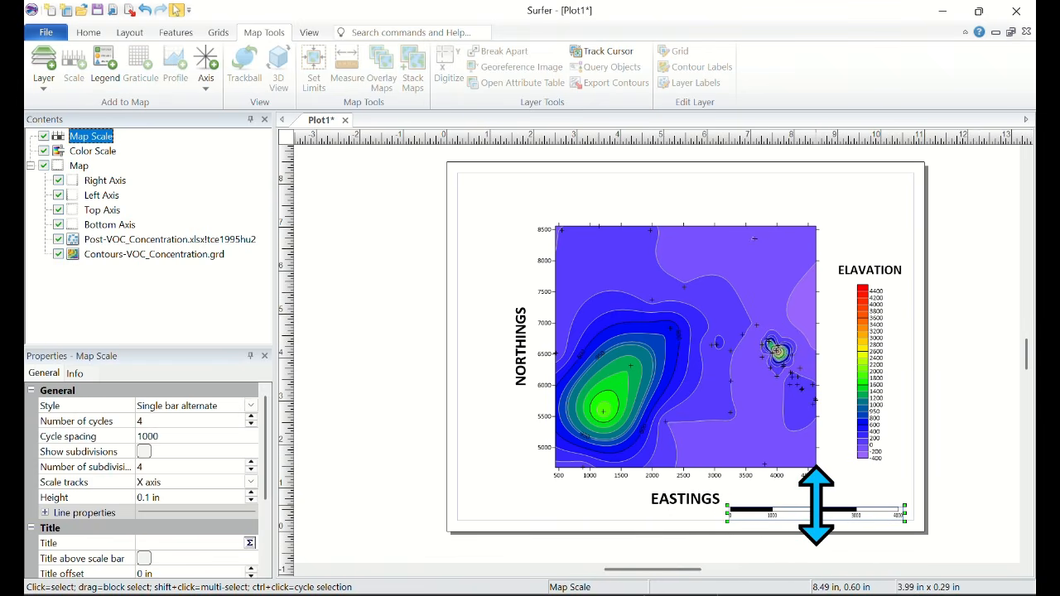
mouse_move(788, 513)
mouse_down()
mouse_move(793, 503)
mouse_move(809, 514)
mouse_move(791, 507)
mouse_up()
click(490, 388)
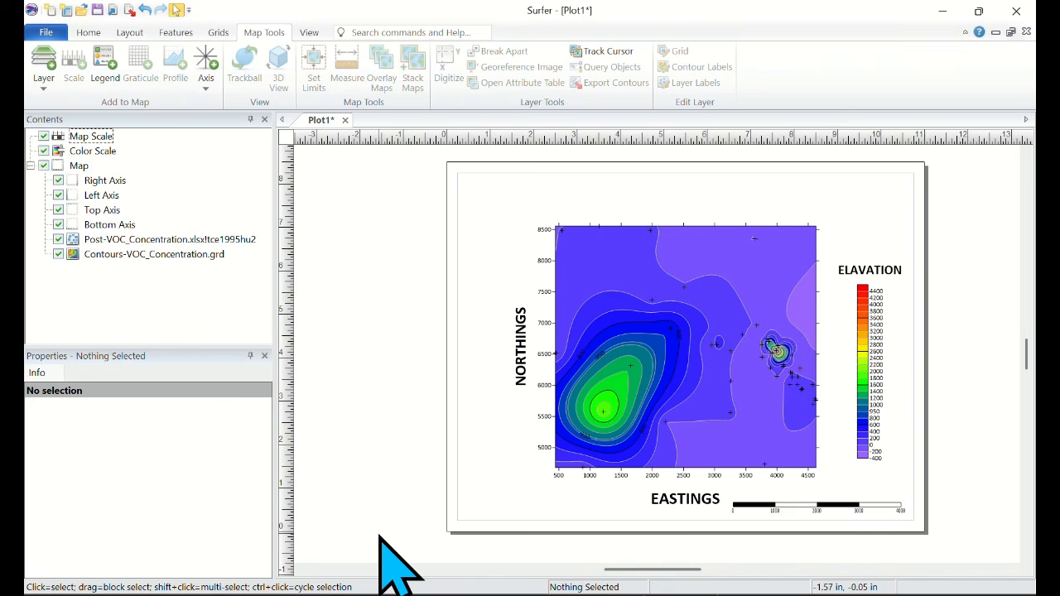
Set the scale bar's number of cycles to 3 and shift the bar toward the page's right margin
click(91, 136)
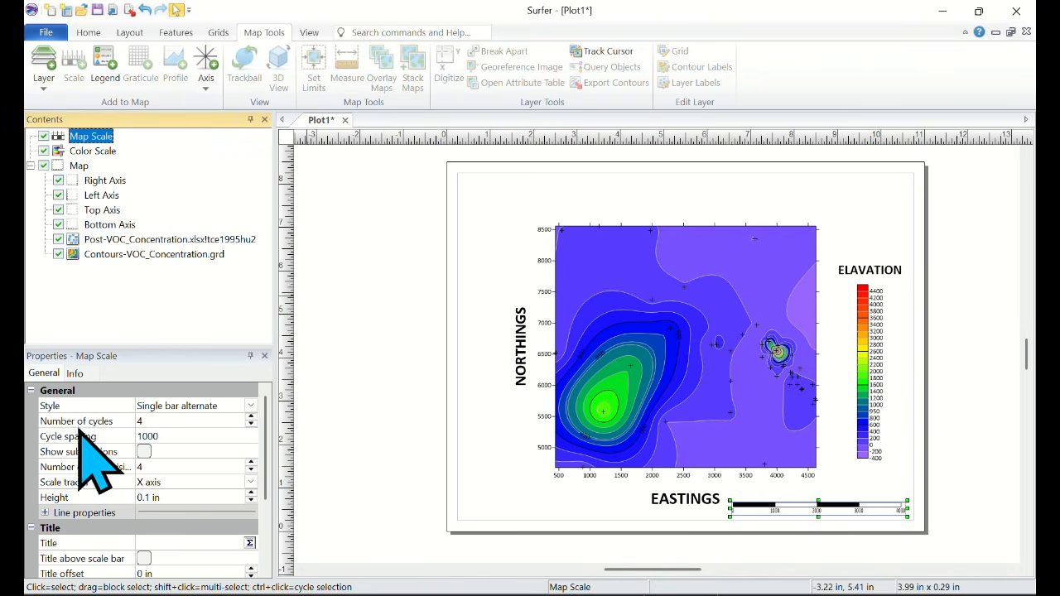
click(251, 424)
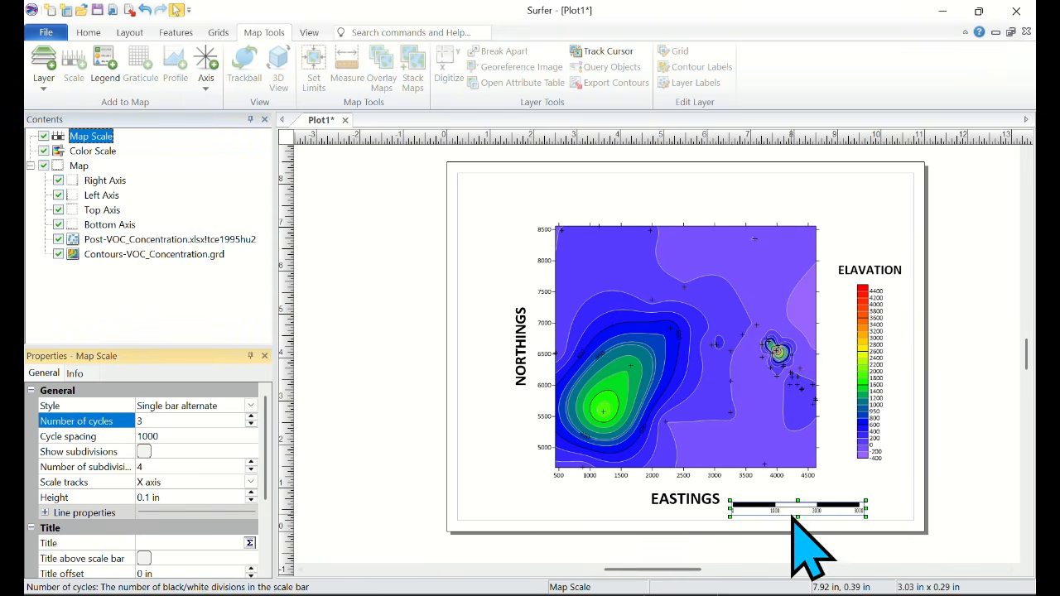
drag(793, 512, 835, 511)
click(497, 485)
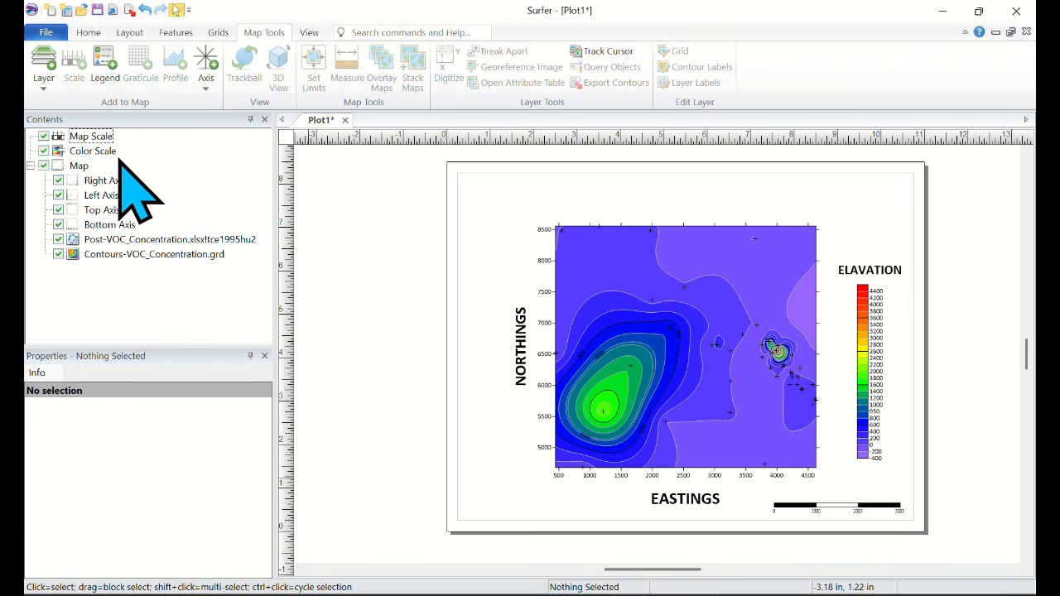
Examine the scale bar's title and label settings, including the label format options
click(93, 136)
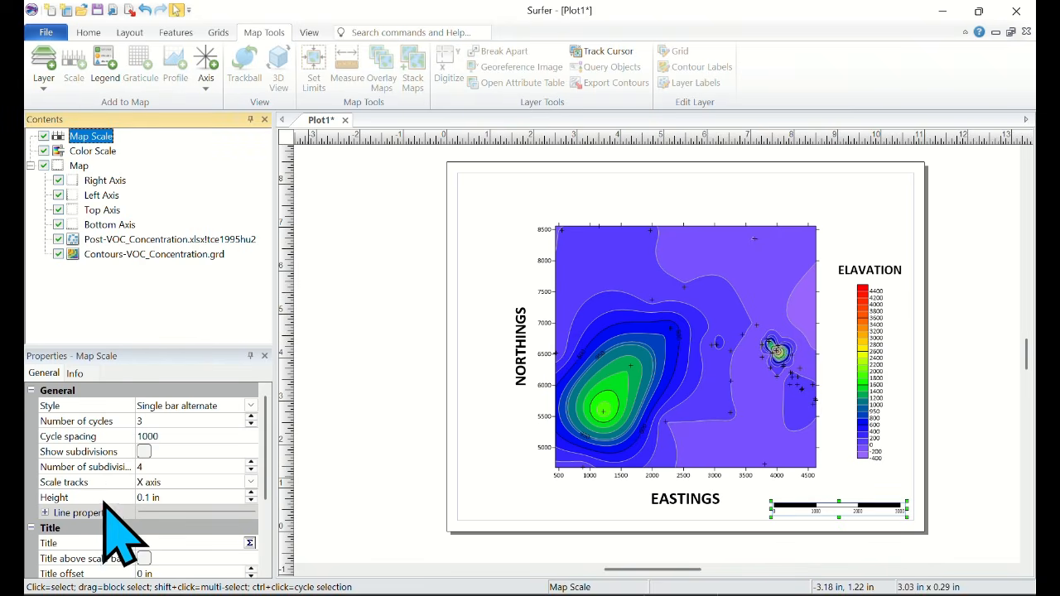
scroll(115, 538, down, 2)
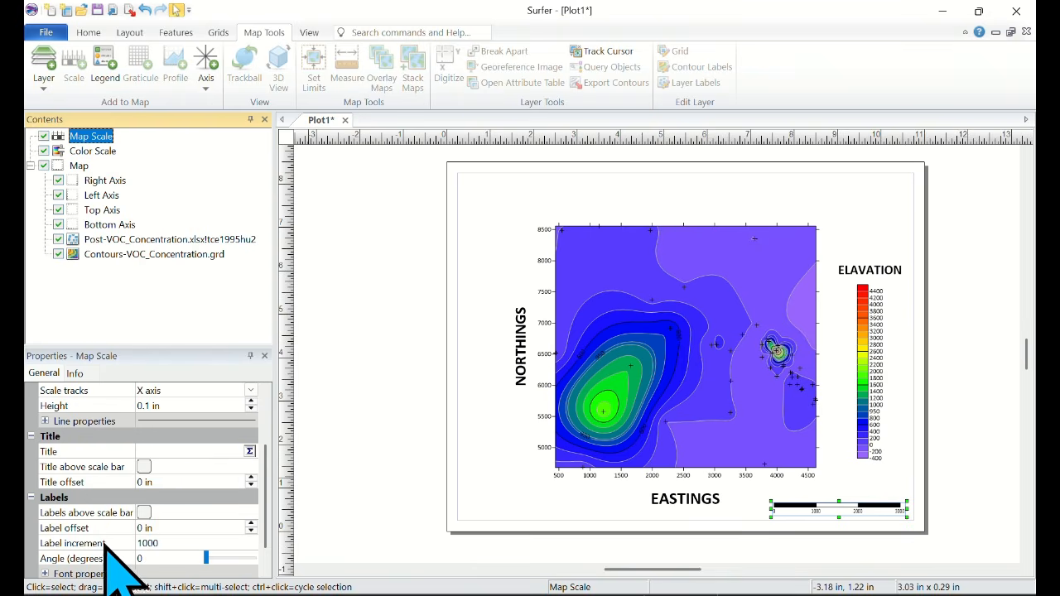
scroll(104, 549, down, 1)
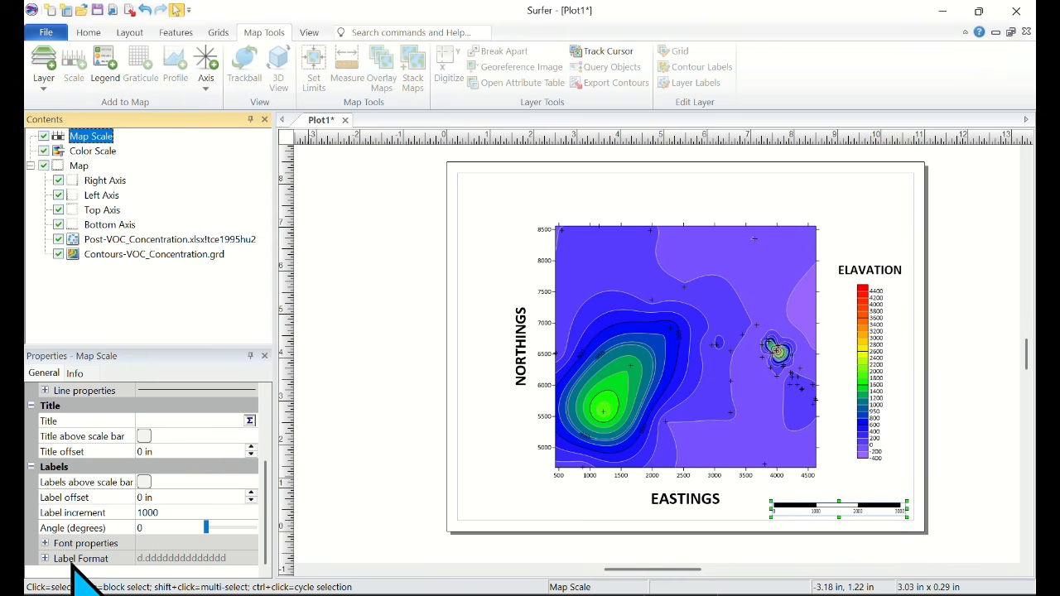
click(45, 559)
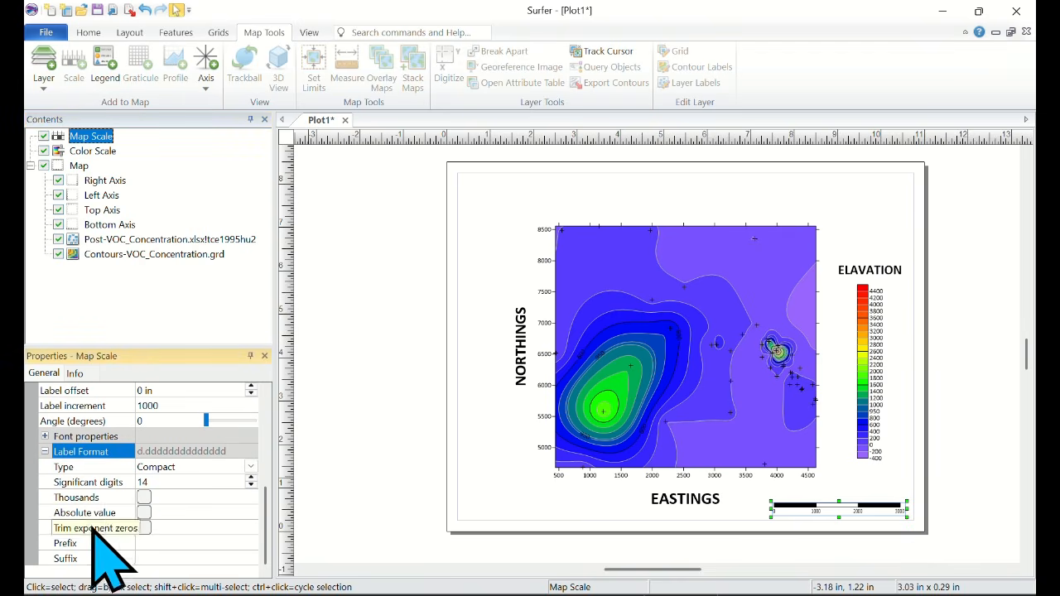
scroll(106, 534, up, 5)
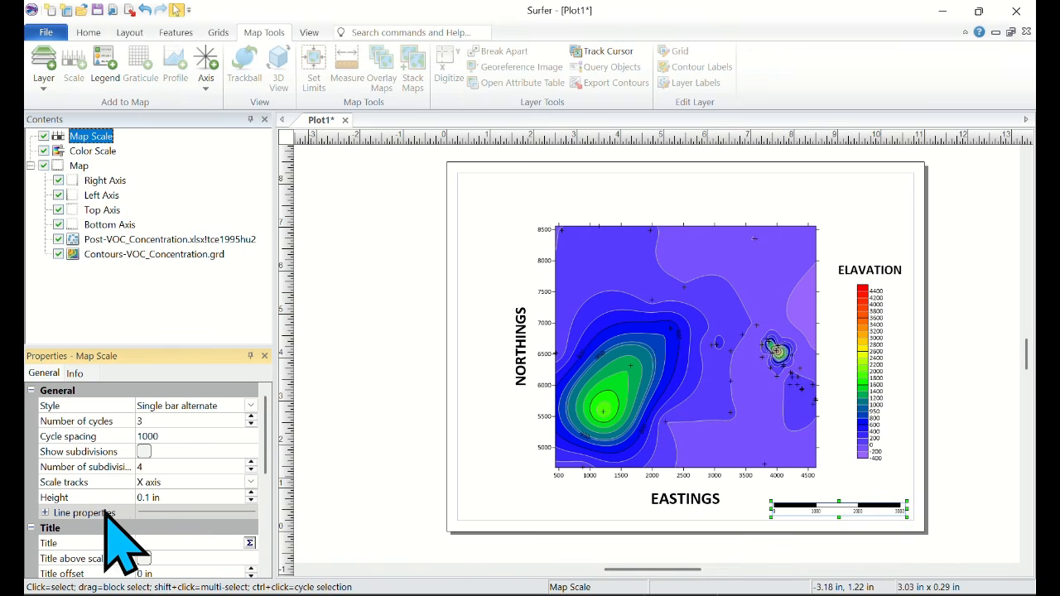
click(485, 256)
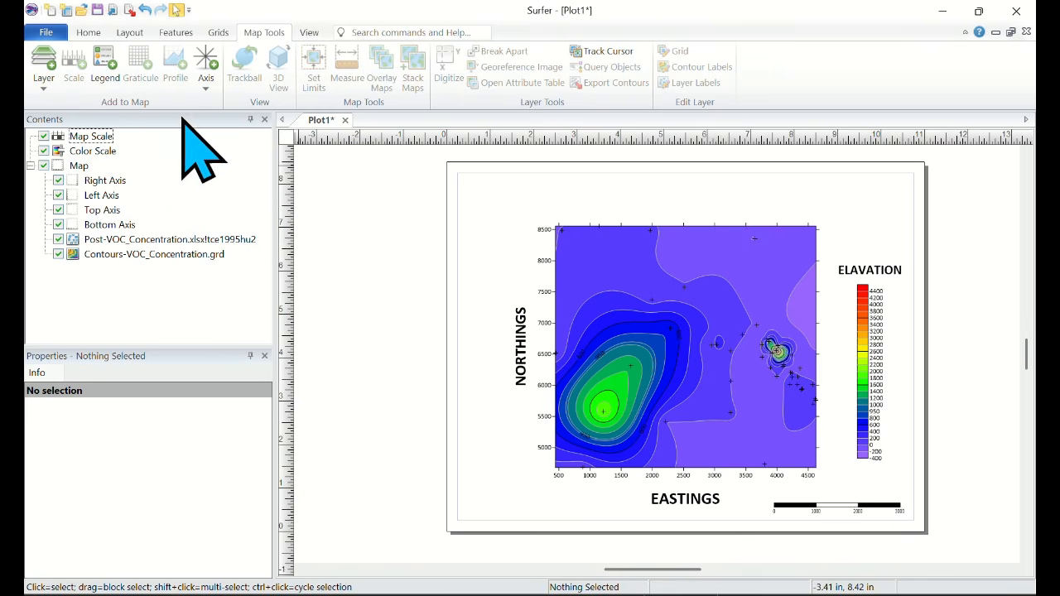
click(175, 33)
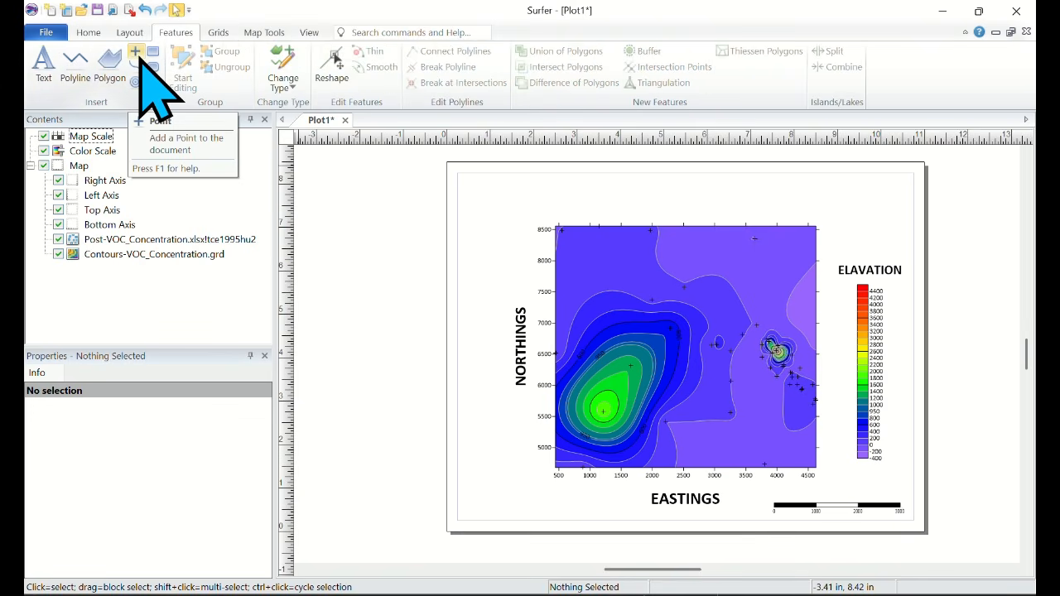
click(251, 33)
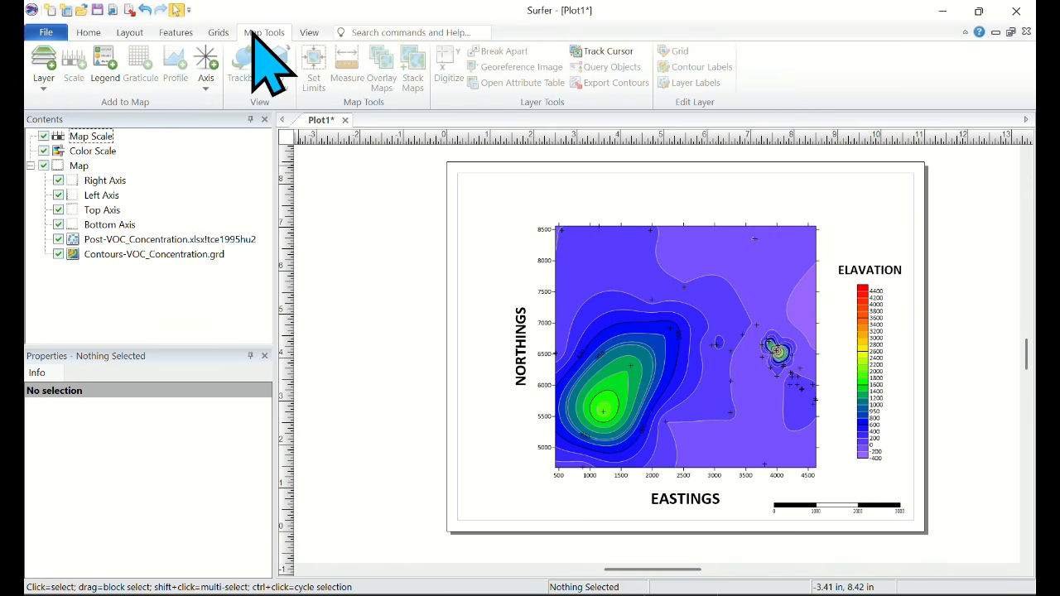
click(91, 136)
click(92, 150)
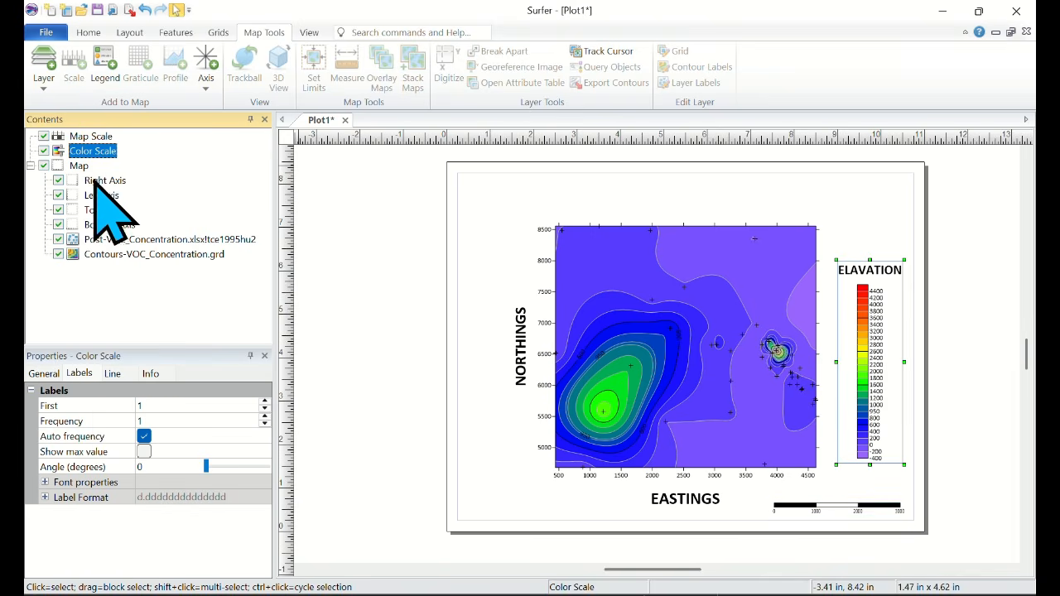
click(81, 166)
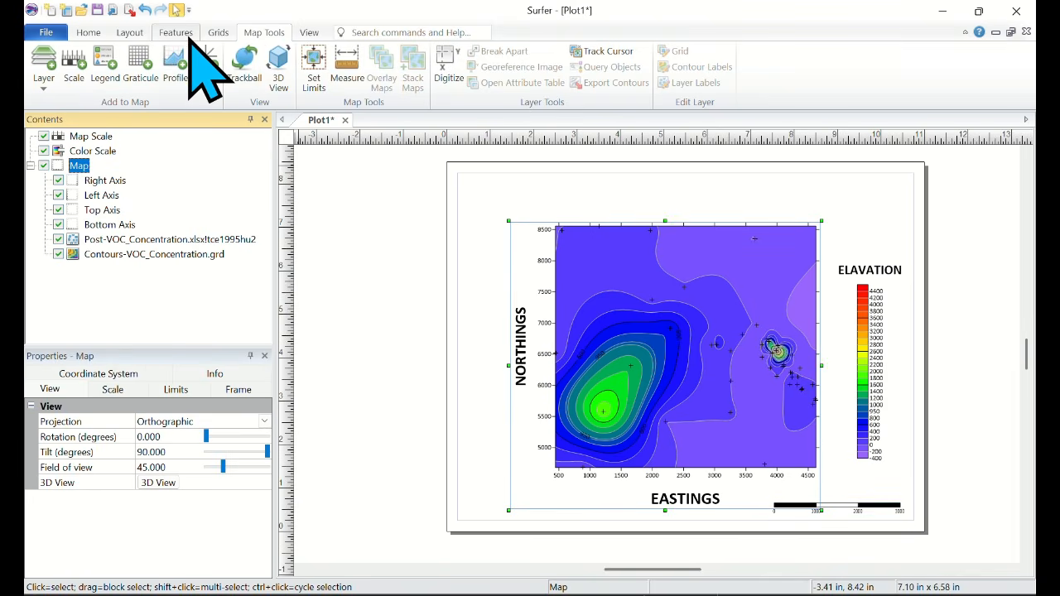
click(175, 33)
click(129, 34)
click(91, 33)
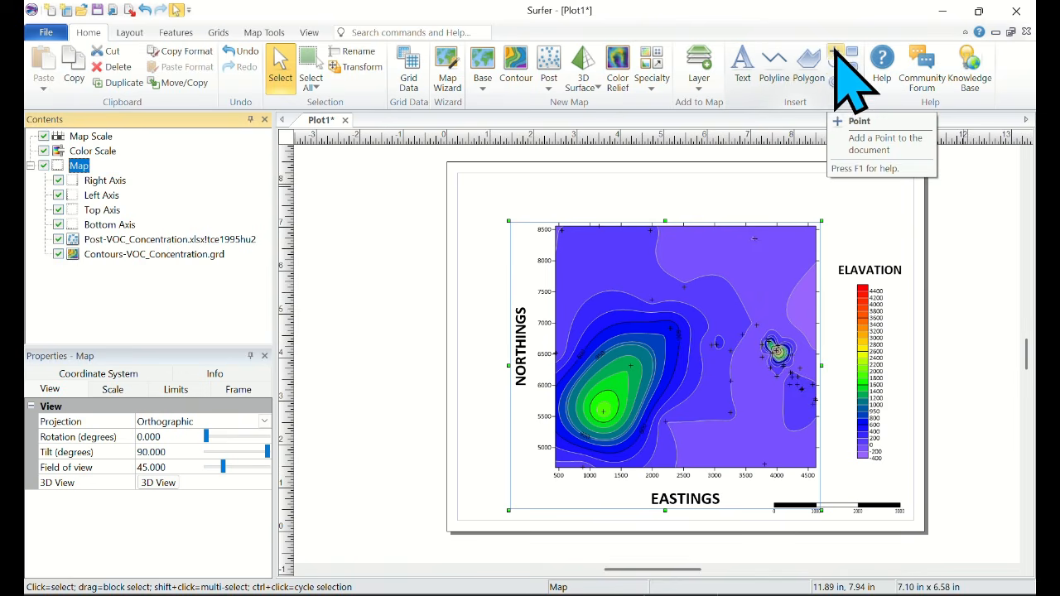
Place a point on the page above the color scale's title
click(176, 32)
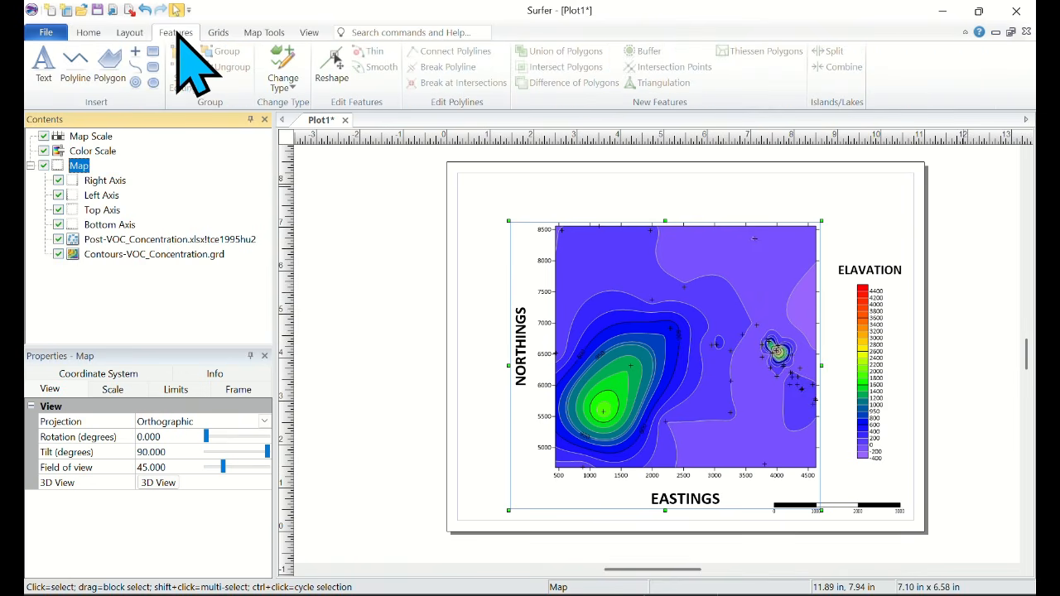
click(137, 53)
click(870, 212)
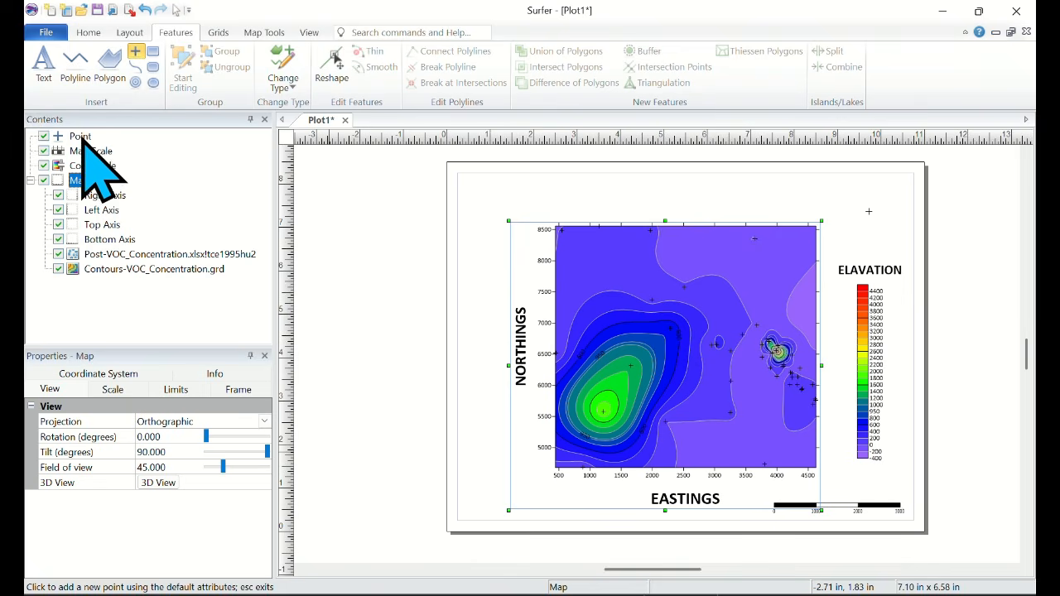
Give the point the north arrow Symbol 6 from the GSI North Arrows symbol set
click(81, 137)
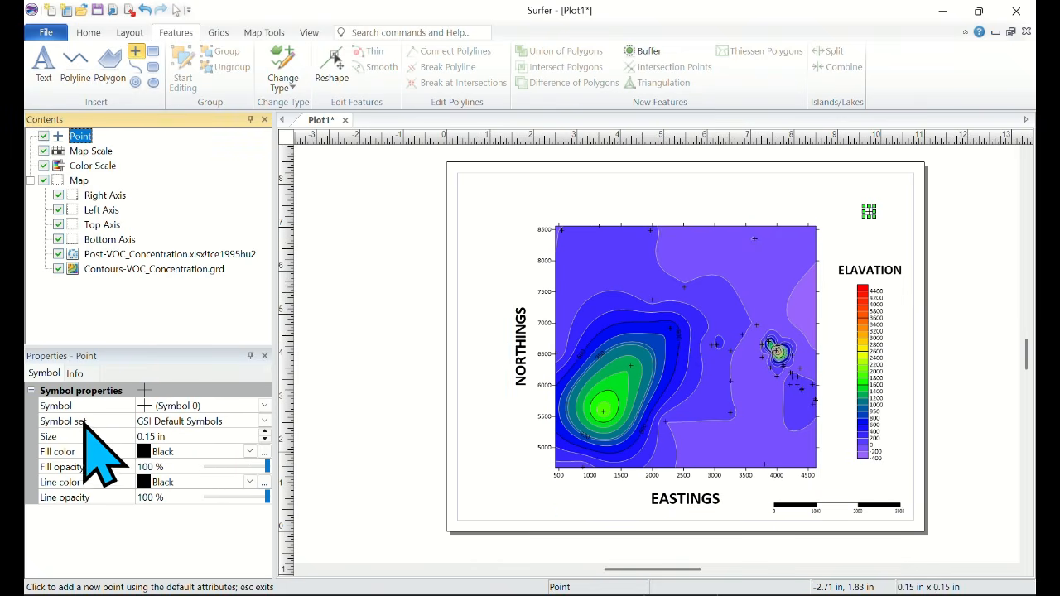
click(264, 422)
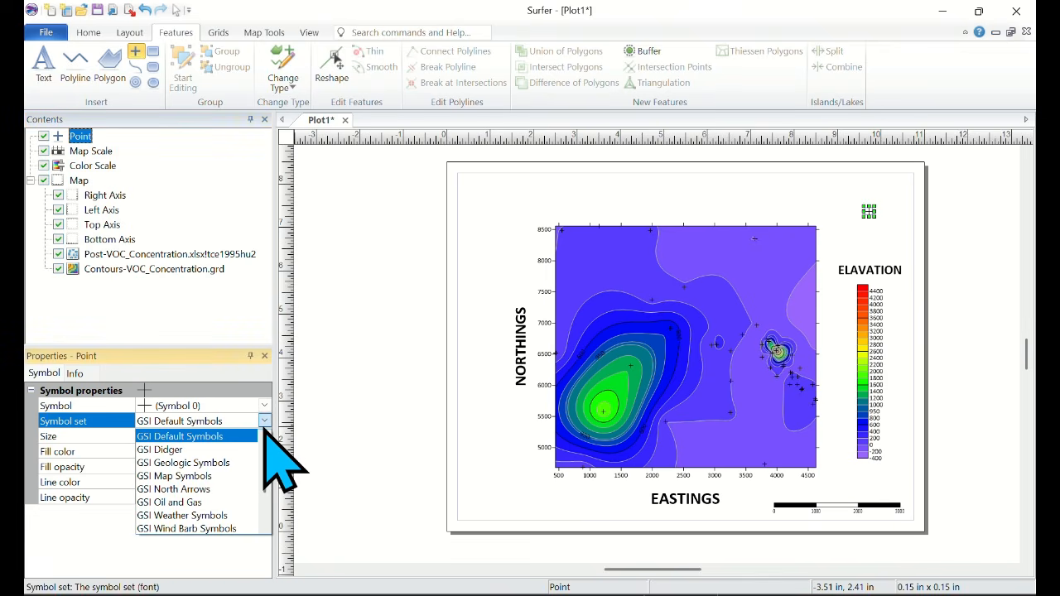
click(183, 489)
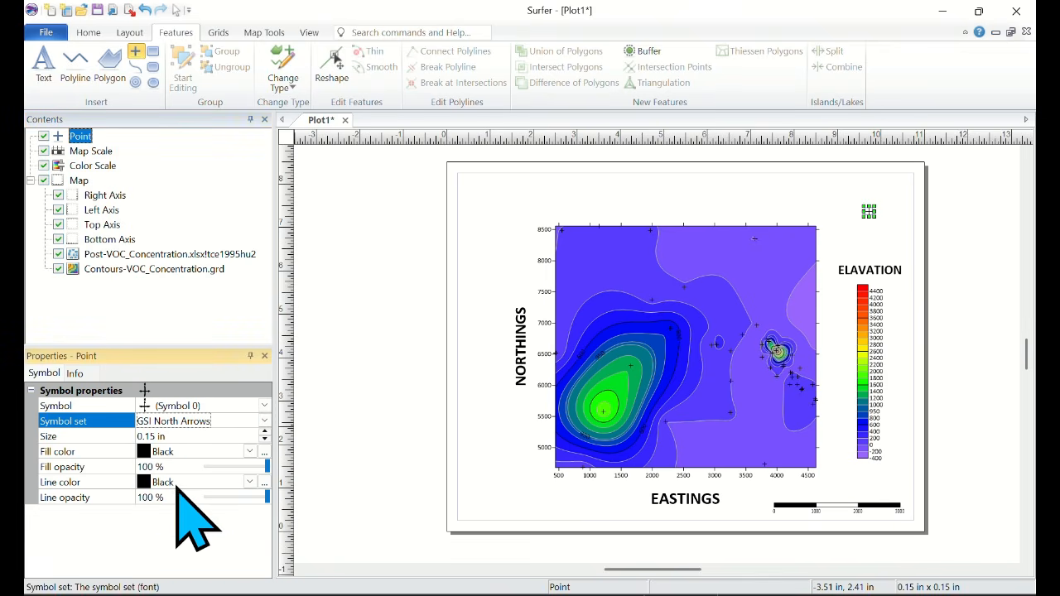
click(264, 406)
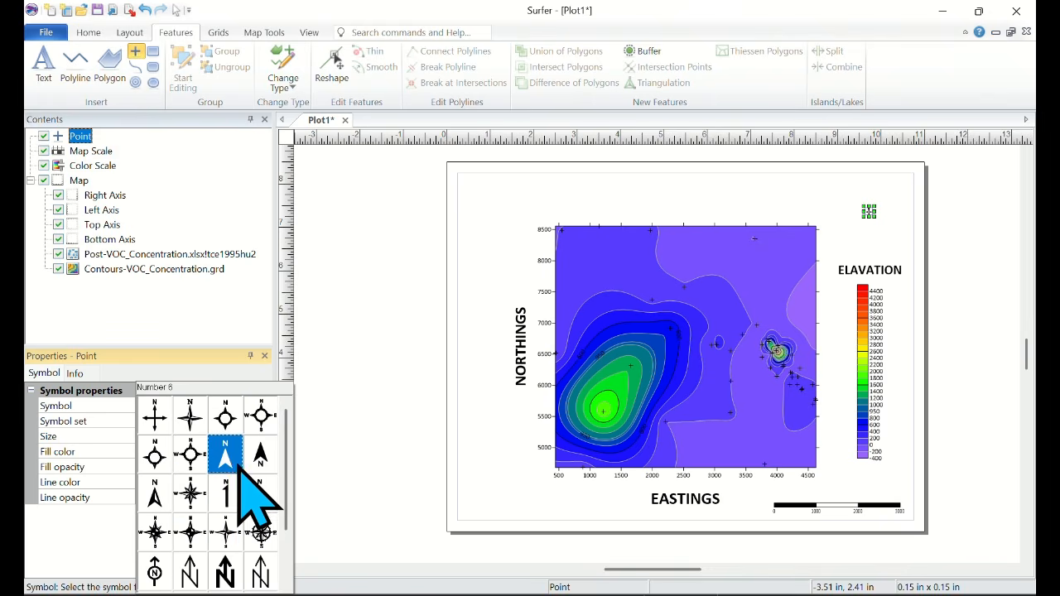
click(225, 453)
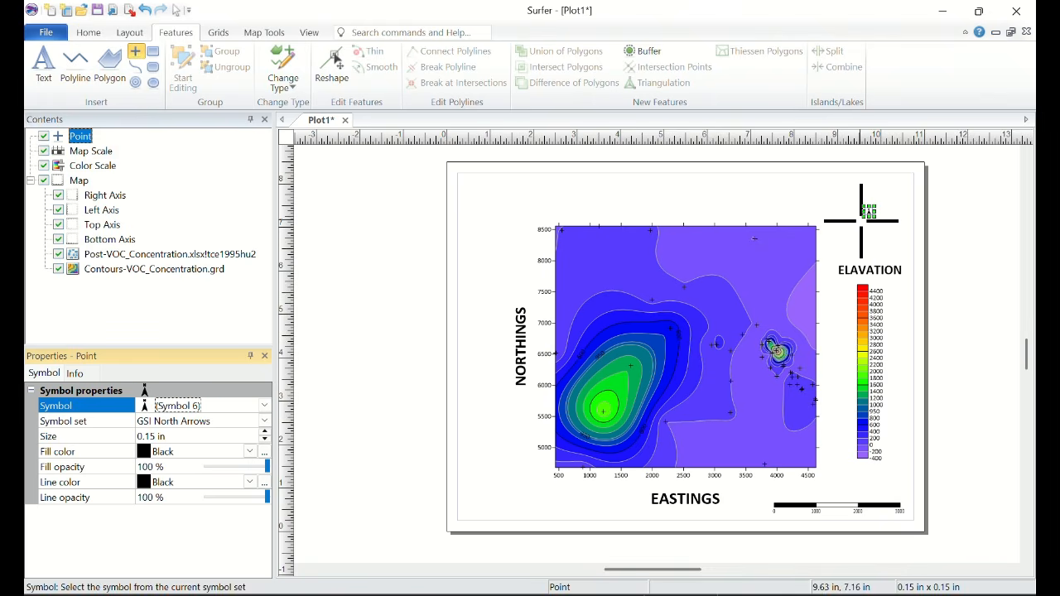
Enlarge the north arrow to about 0.91 in square and reposition it above the color scale, ending with nothing selected
click(89, 32)
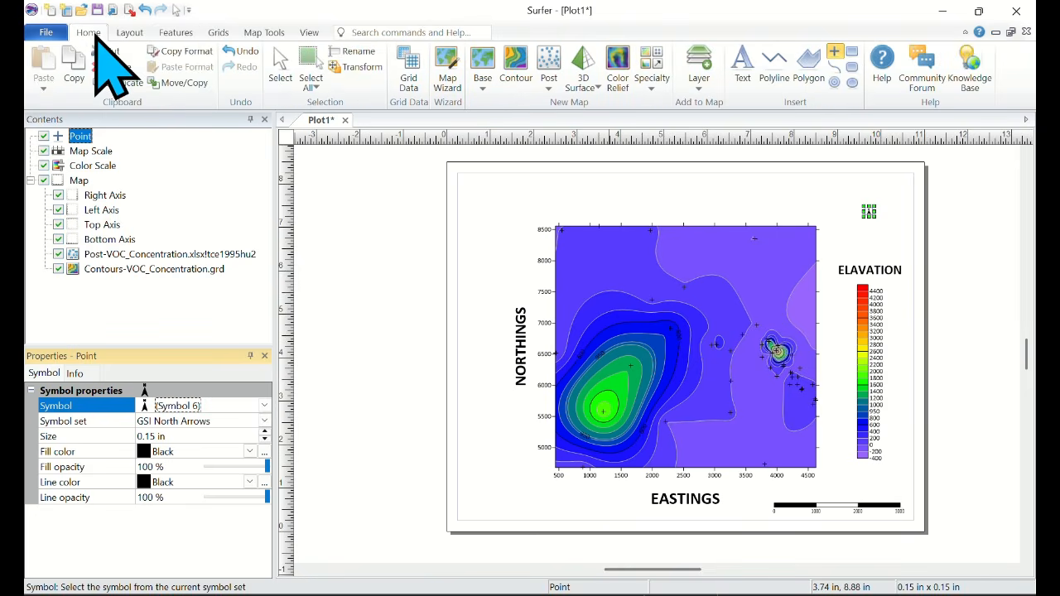
click(281, 70)
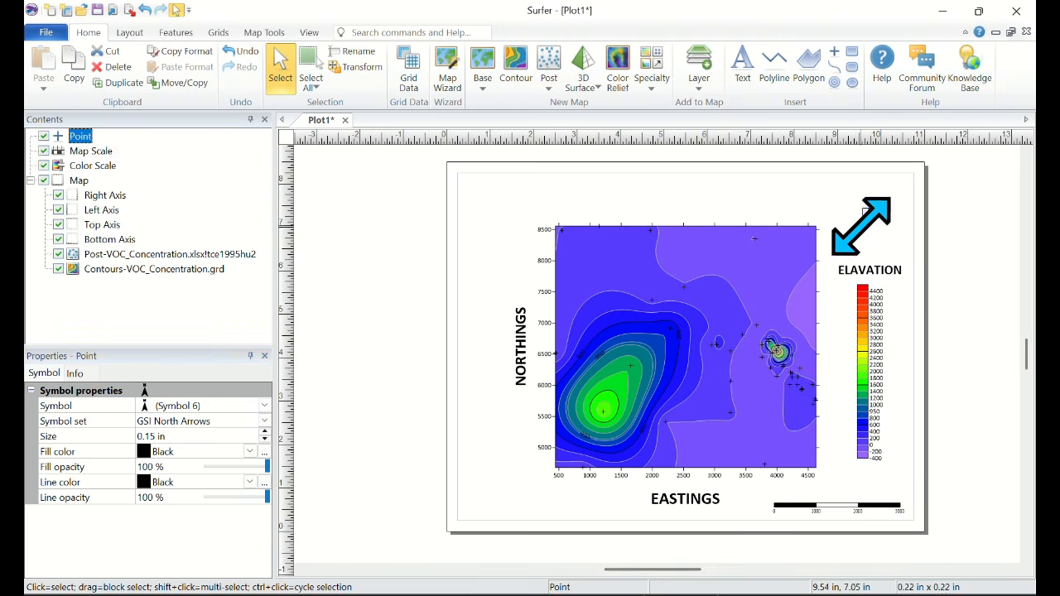
drag(863, 216, 829, 249)
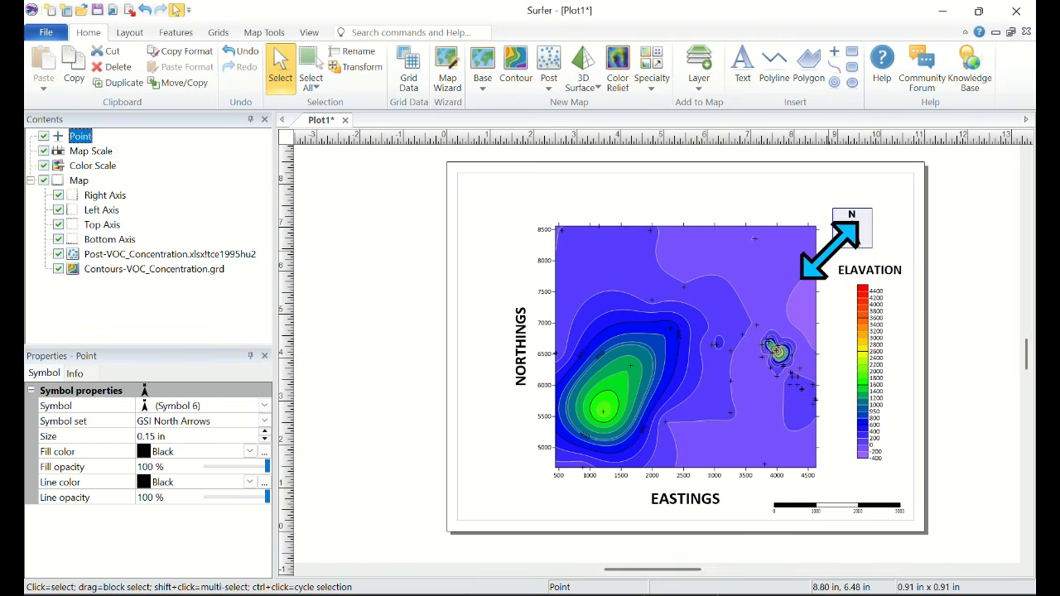
drag(840, 240, 875, 216)
click(748, 195)
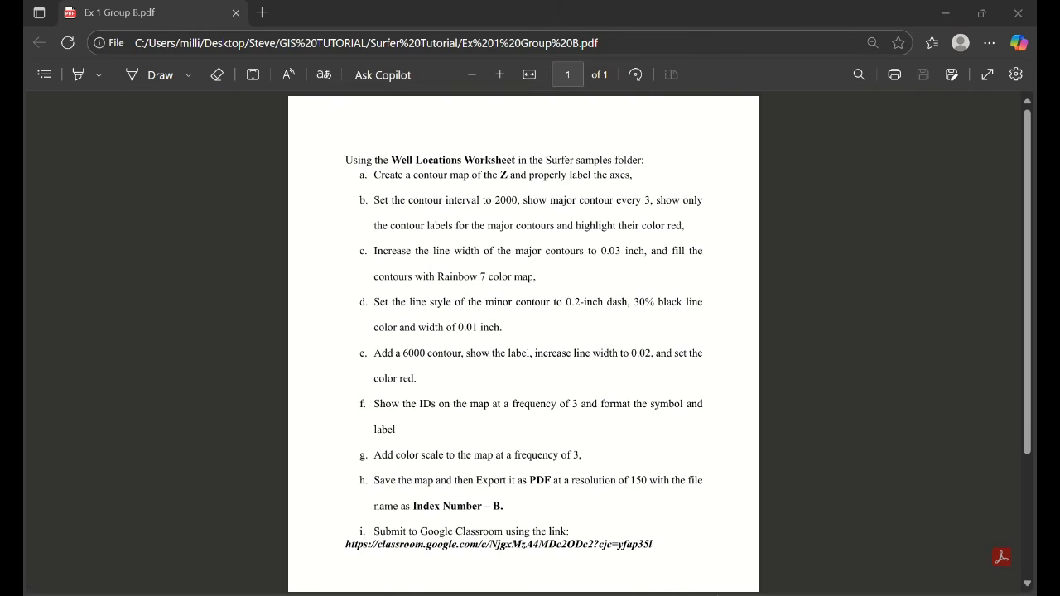
Switch from the exercise PDF to the empty Plot2 in Surfer and set its page orientation to landscape
click(701, 595)
mouse_move(717, 561)
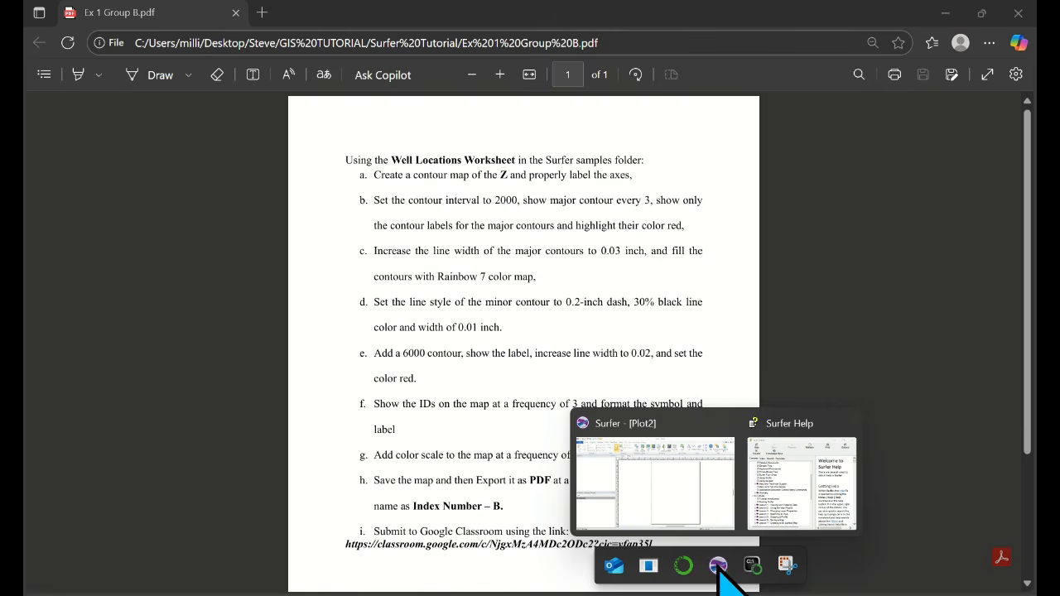
click(681, 502)
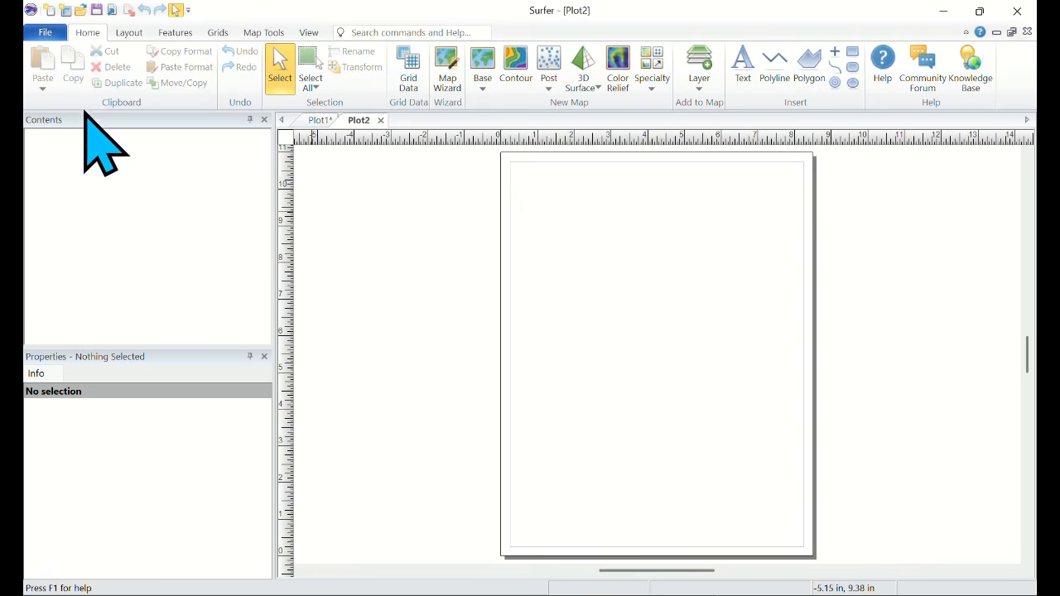
click(131, 33)
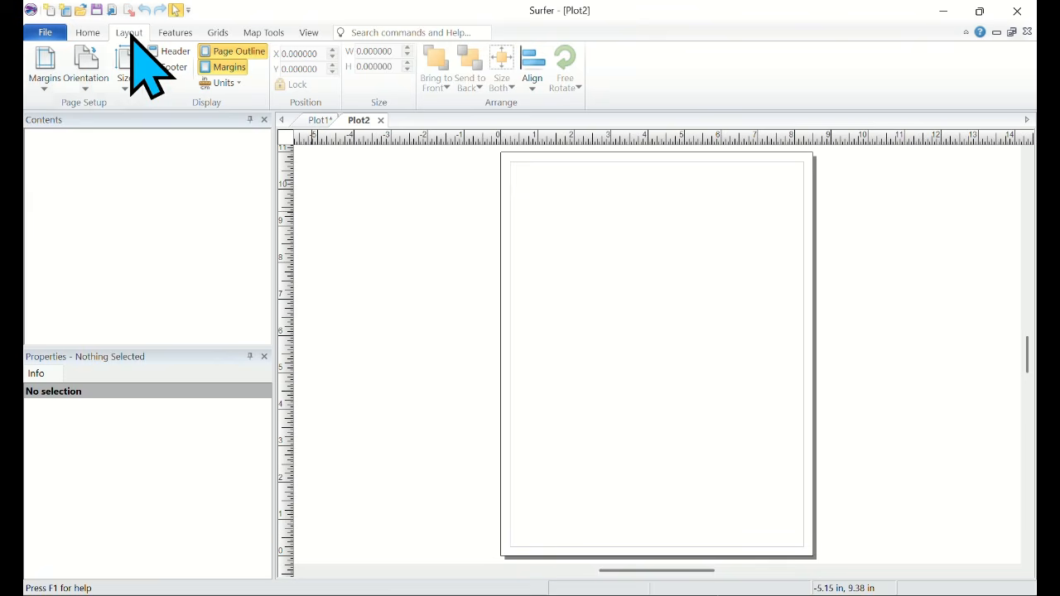
click(86, 84)
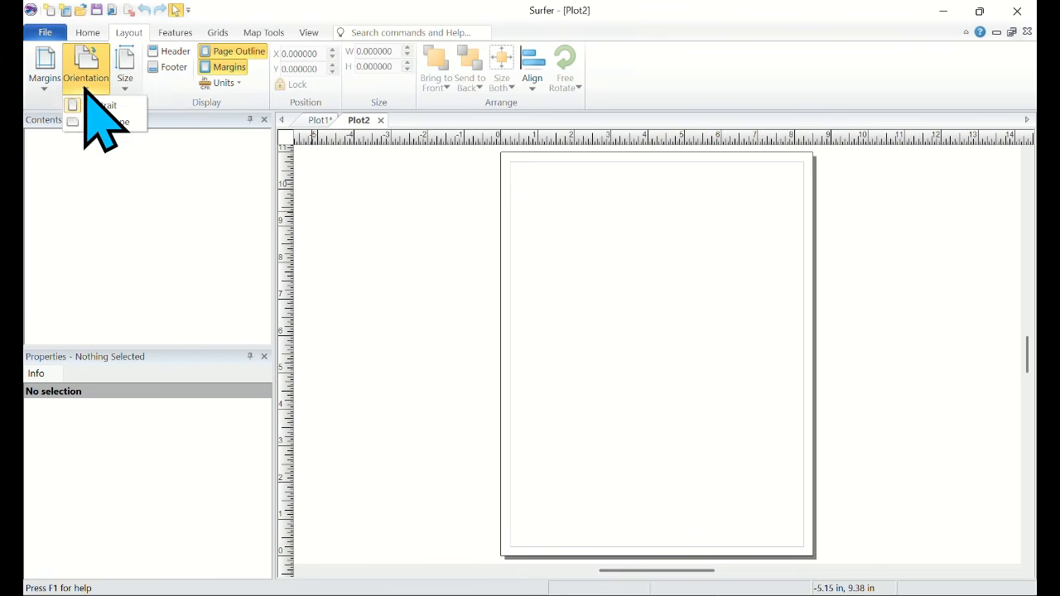
click(111, 123)
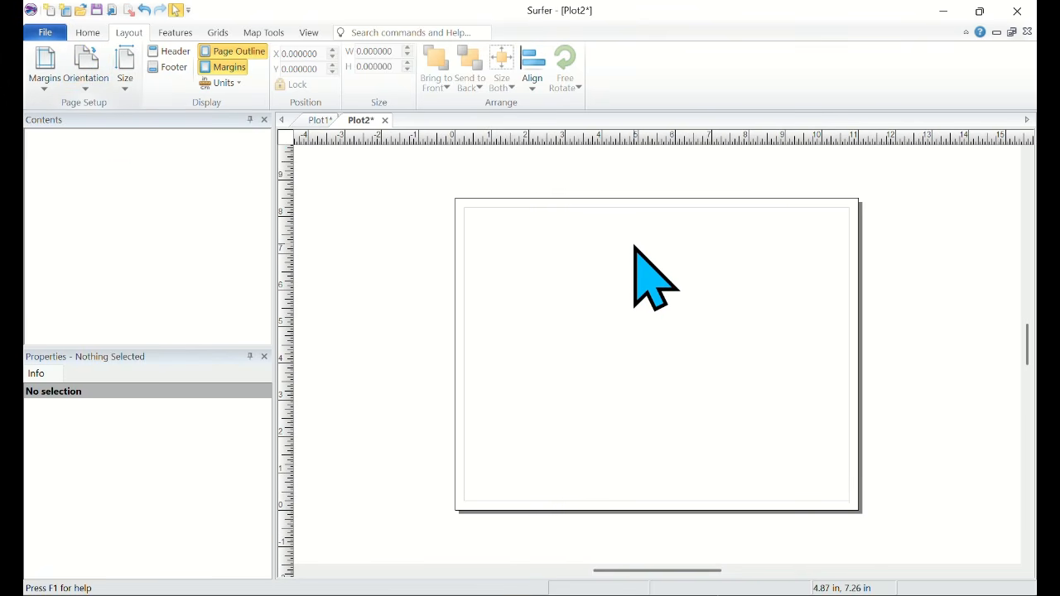
scroll(634, 247, up, 3)
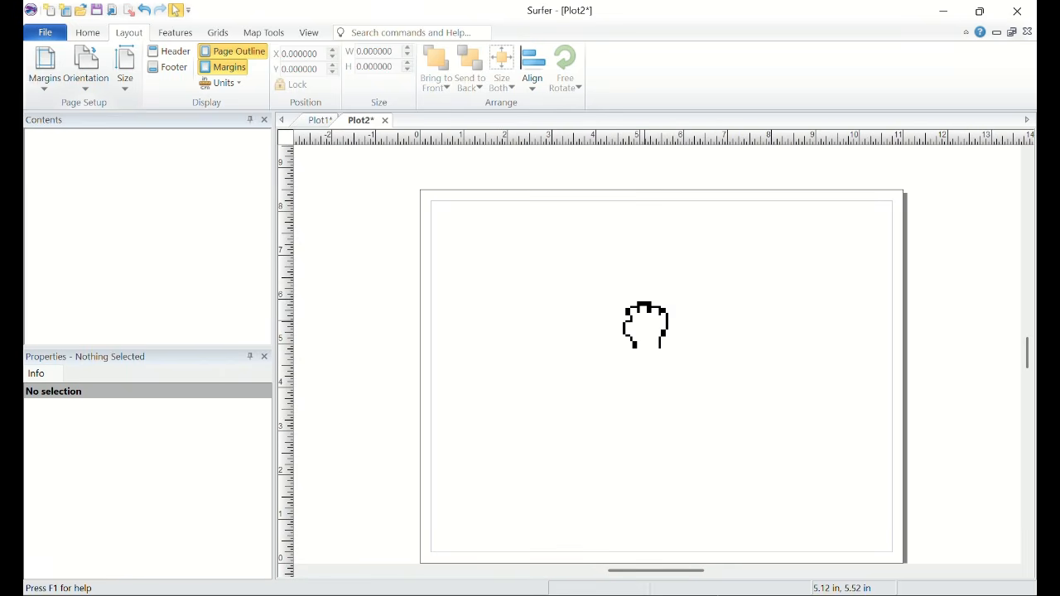
scroll(645, 325, up, 1)
scroll(646, 324, down, 1)
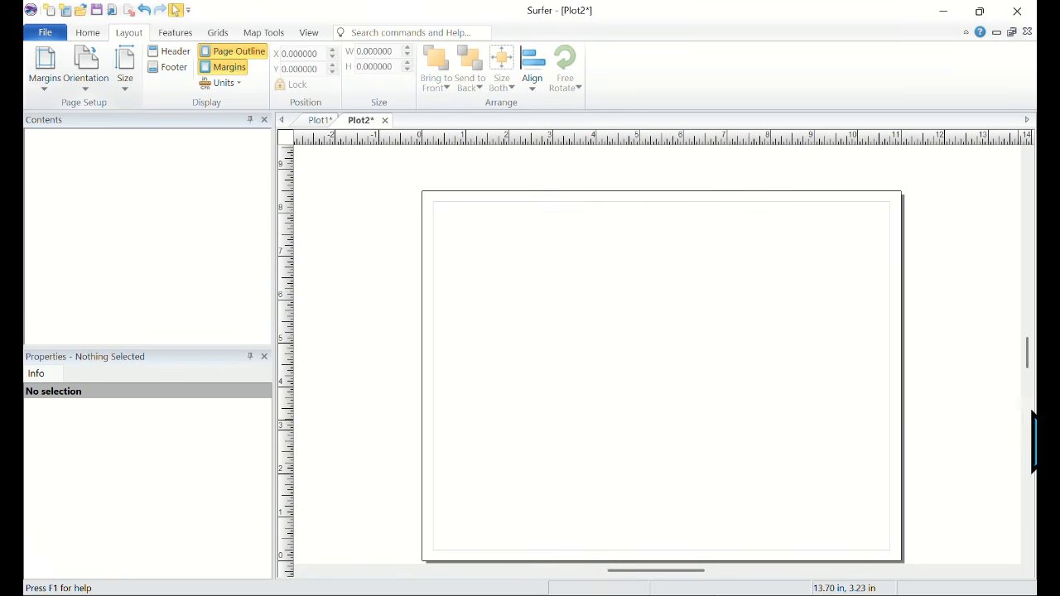
scroll(1031, 365, down, 1)
scroll(1031, 365, down, 1)
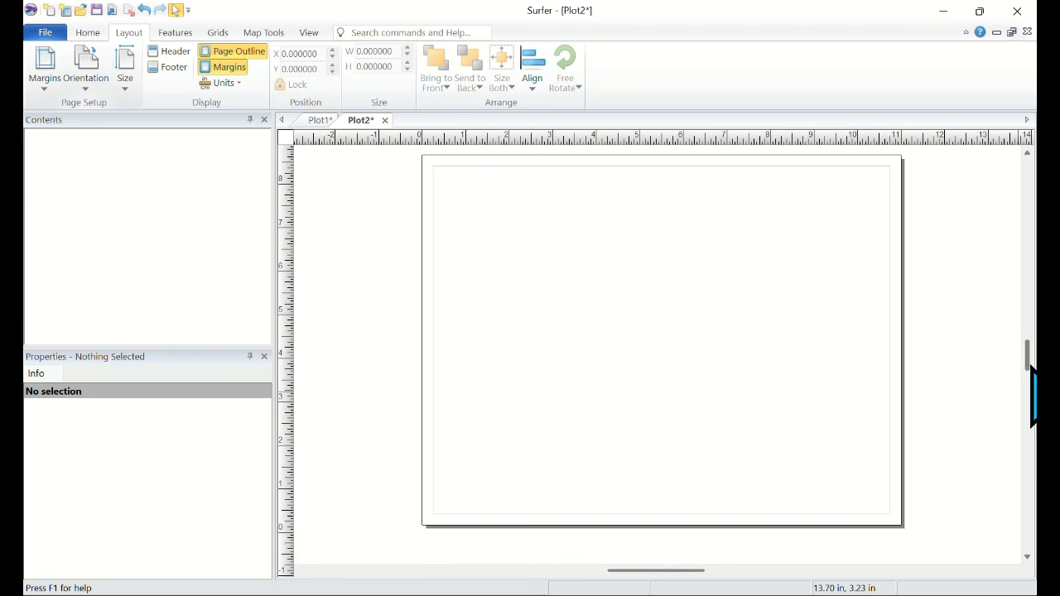
scroll(1031, 364, up, 1)
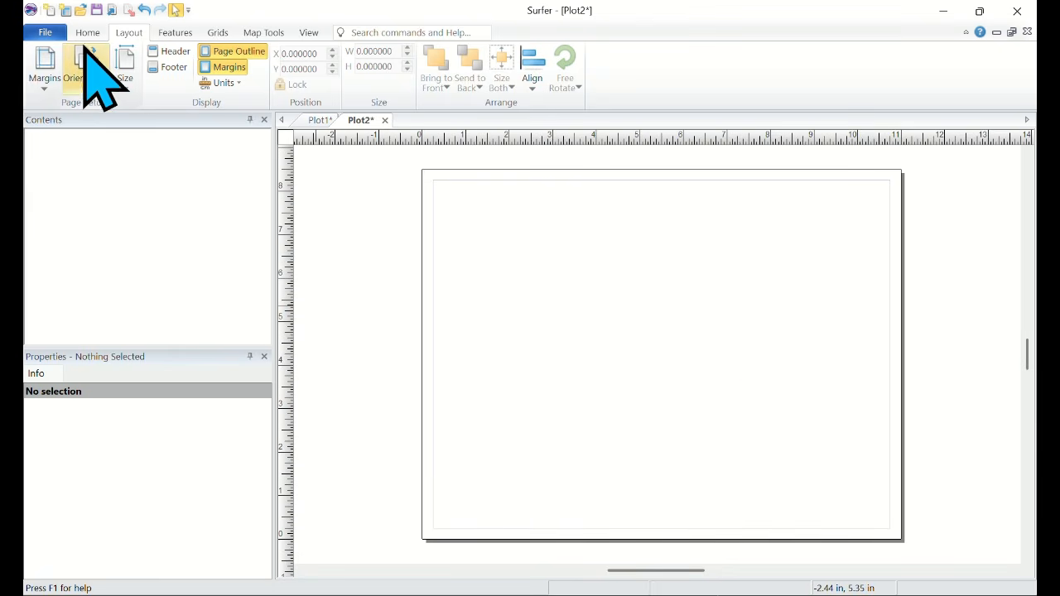
Start the Map Wizard and browse for data to the Samples folder in Program Files, Golden Software, Surfer 16 on drive C
click(91, 33)
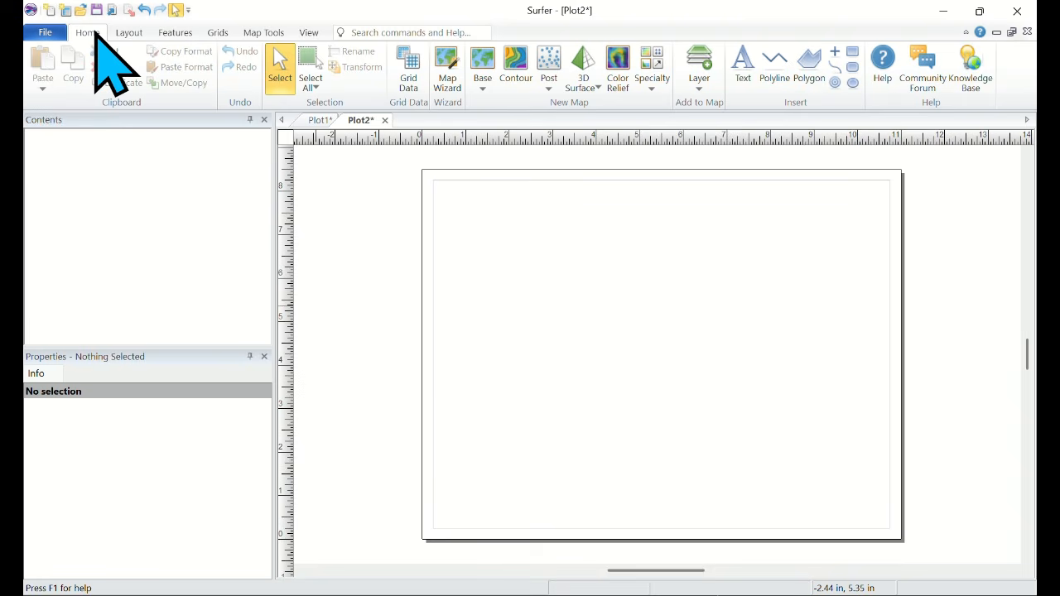
click(444, 75)
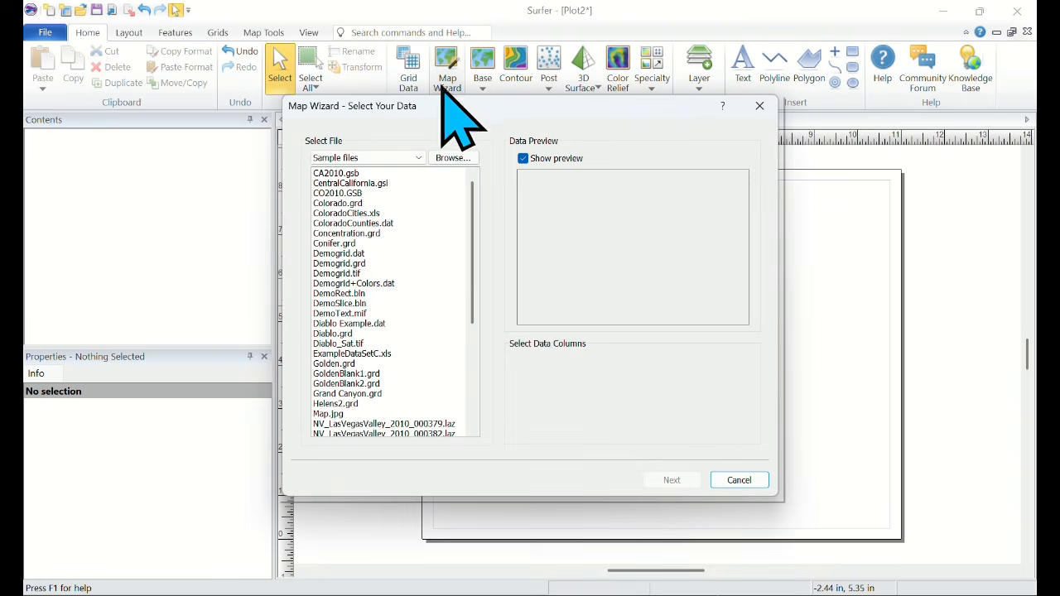
click(453, 158)
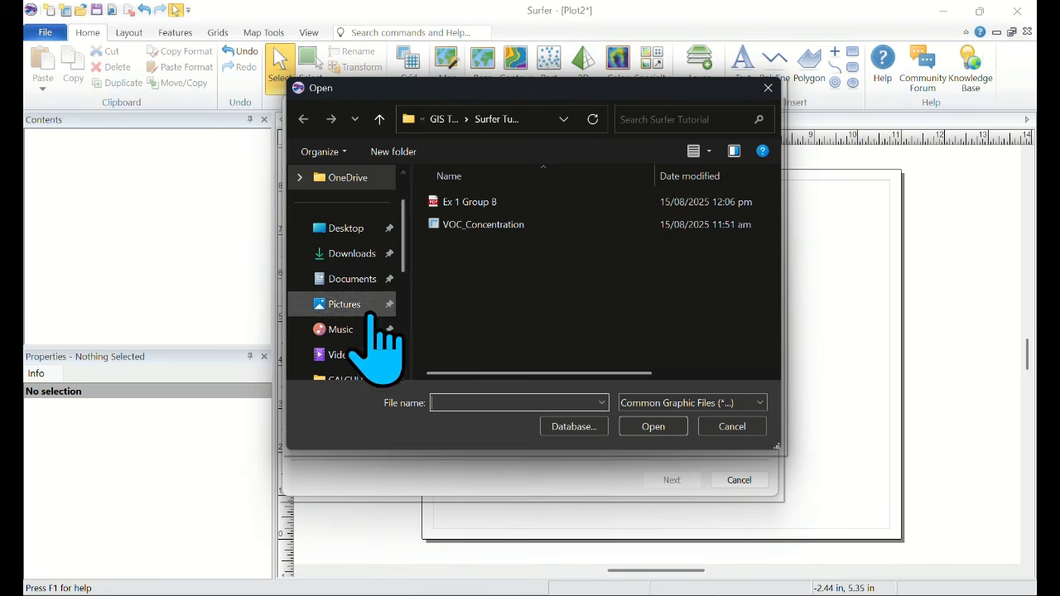
drag(404, 218, 367, 314)
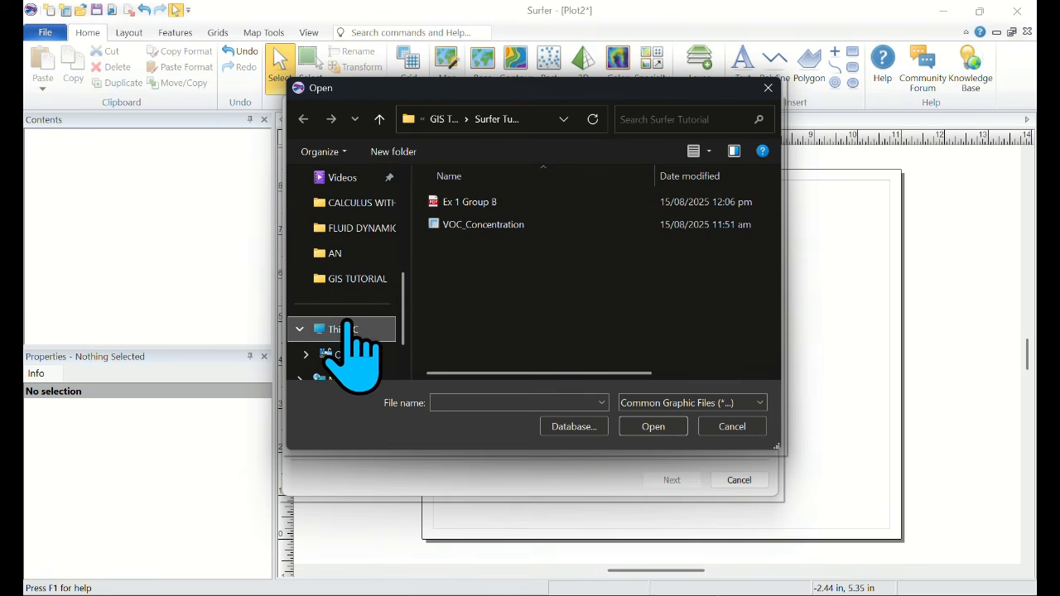
click(340, 328)
double_click(508, 220)
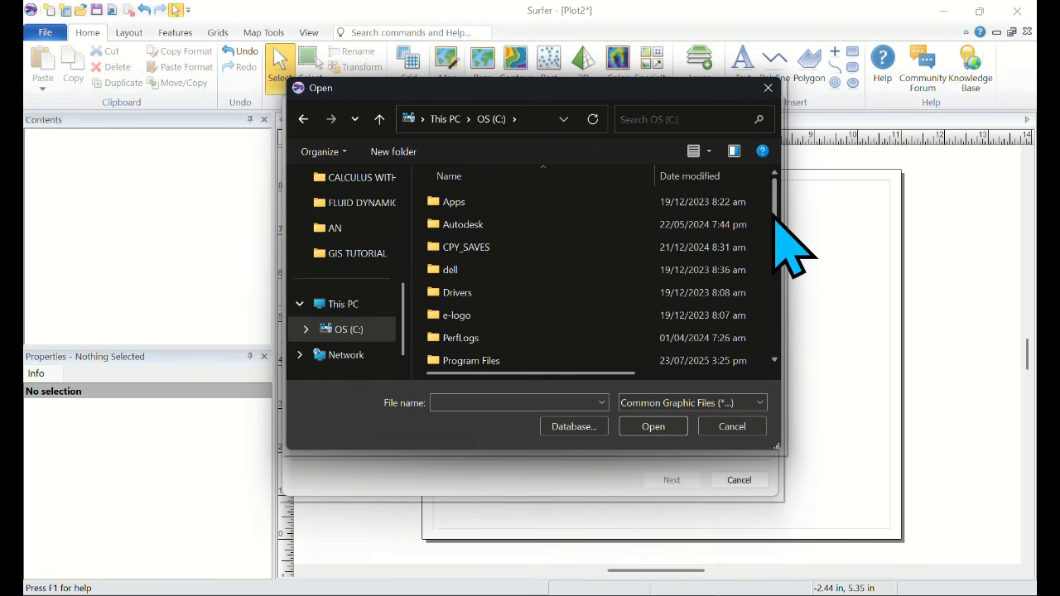
drag(773, 220, 774, 251)
double_click(460, 302)
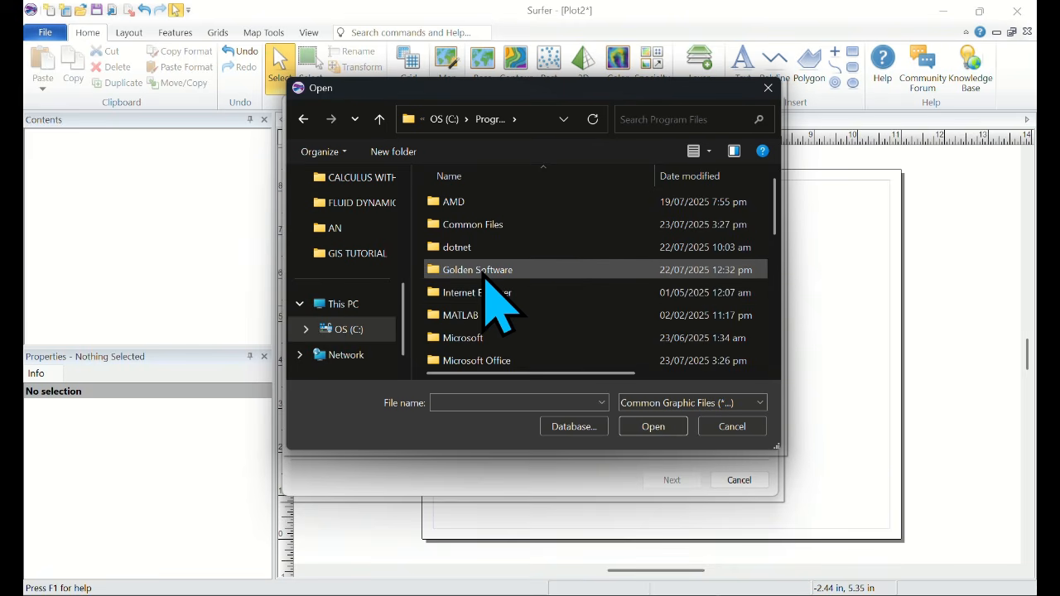
double_click(485, 277)
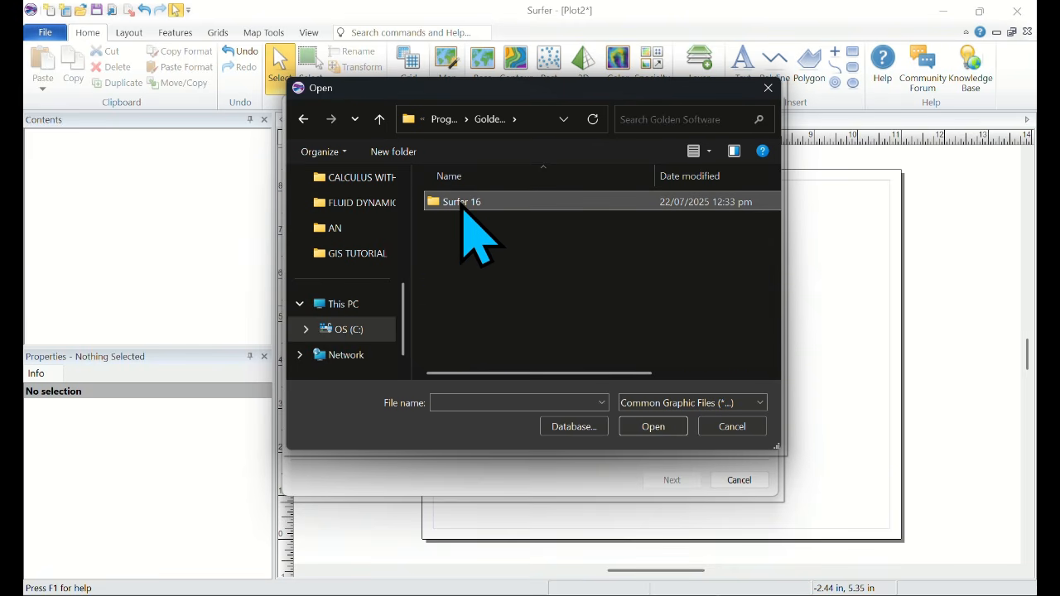
double_click(466, 202)
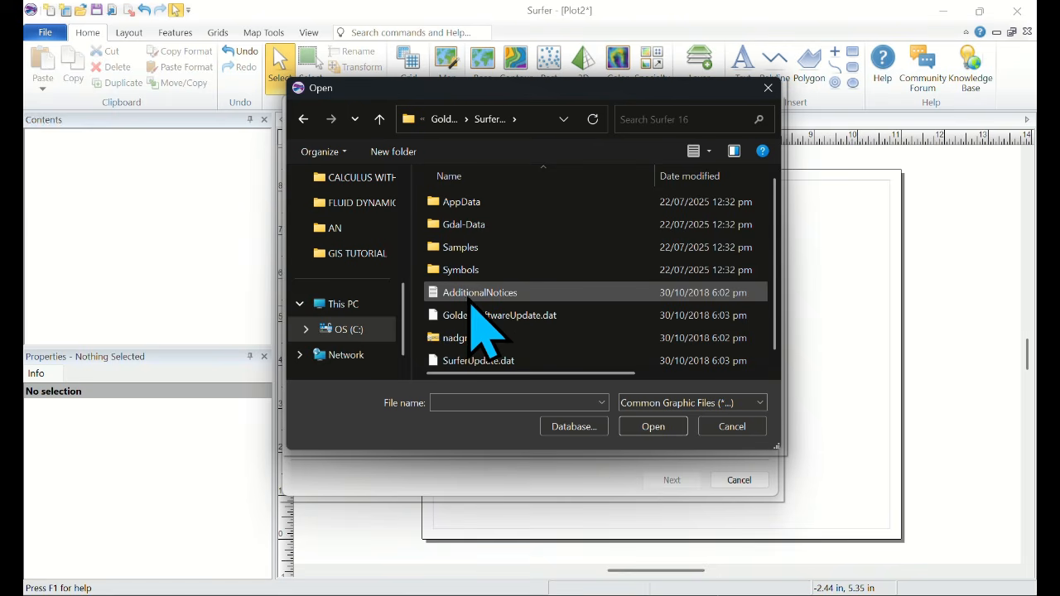
double_click(464, 248)
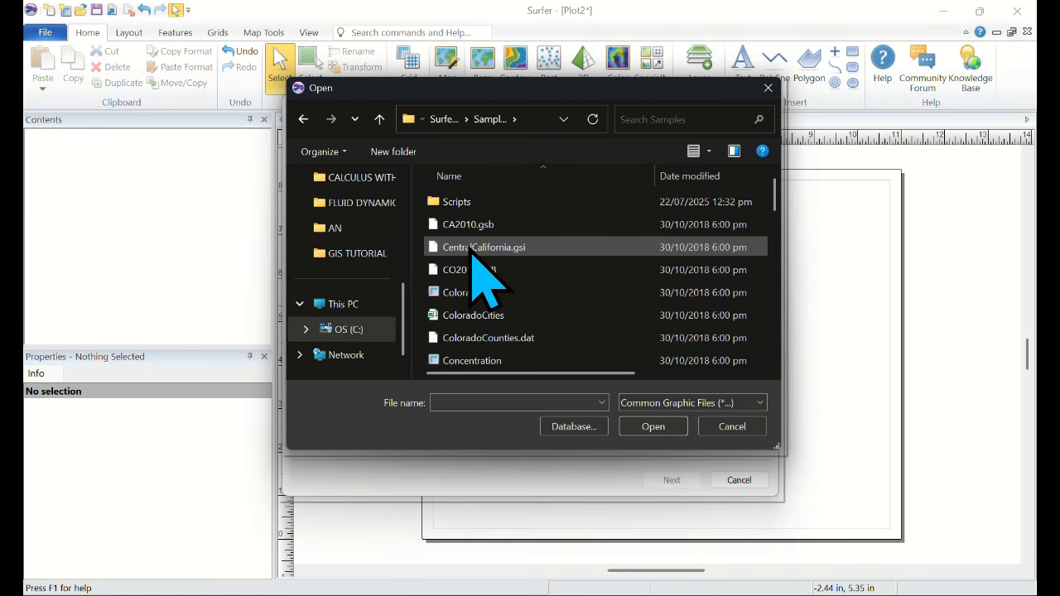
Load the WellLocations grid file from the Samples folder as the map's data
scroll(537, 265, down, 4)
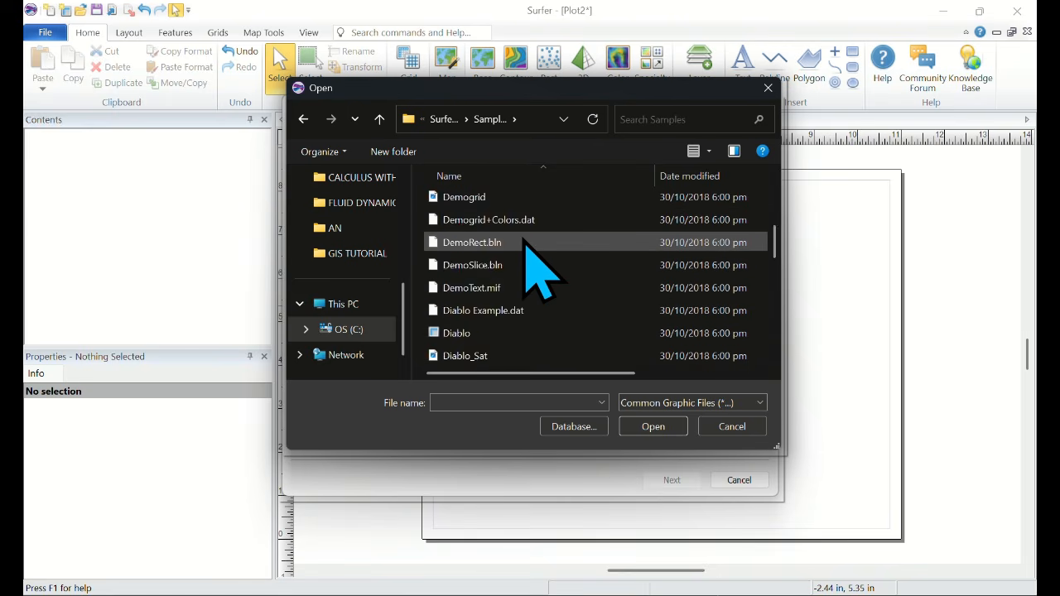
scroll(525, 242, down, 10)
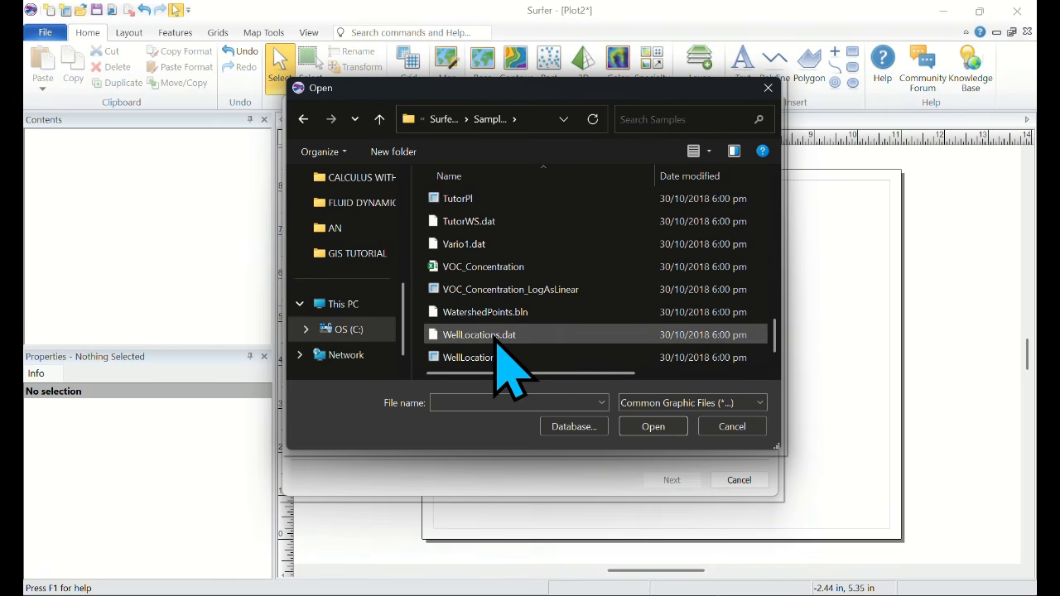
click(471, 358)
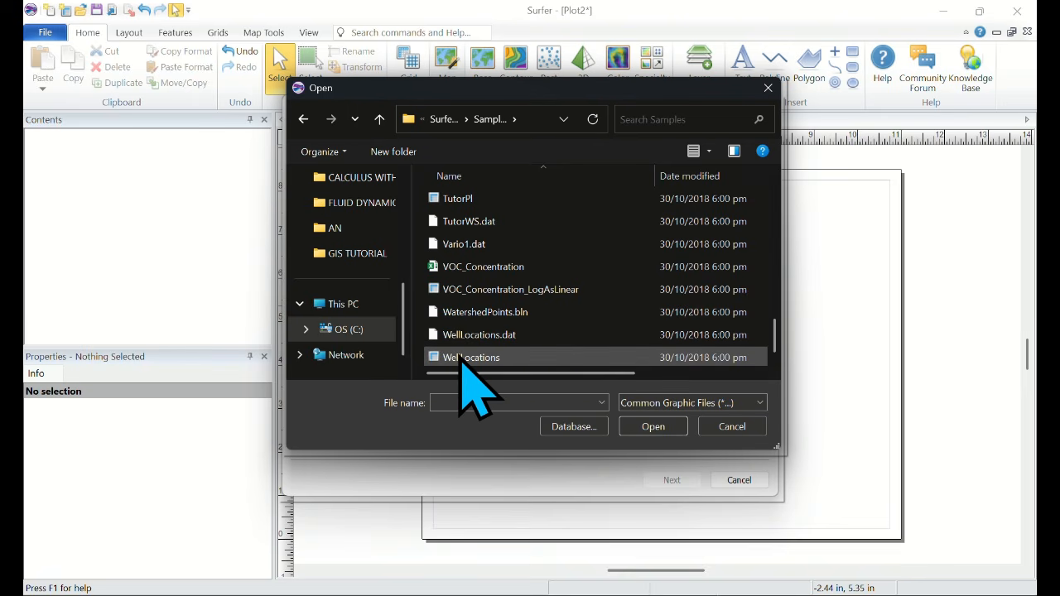
click(656, 429)
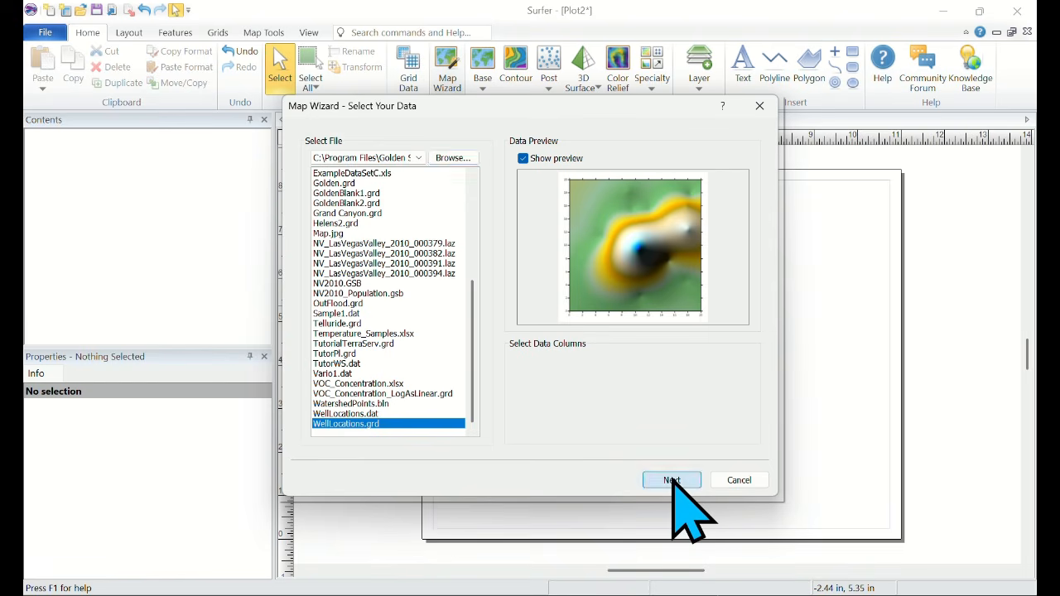
Create a new map from WellLocations.grd with Contour as its only map type
click(667, 480)
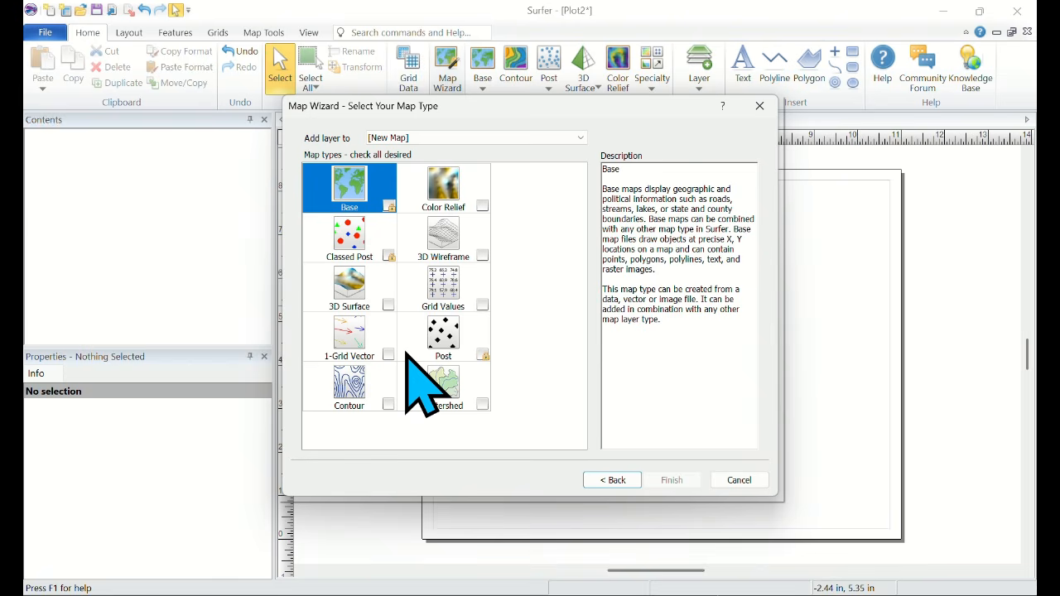
click(388, 406)
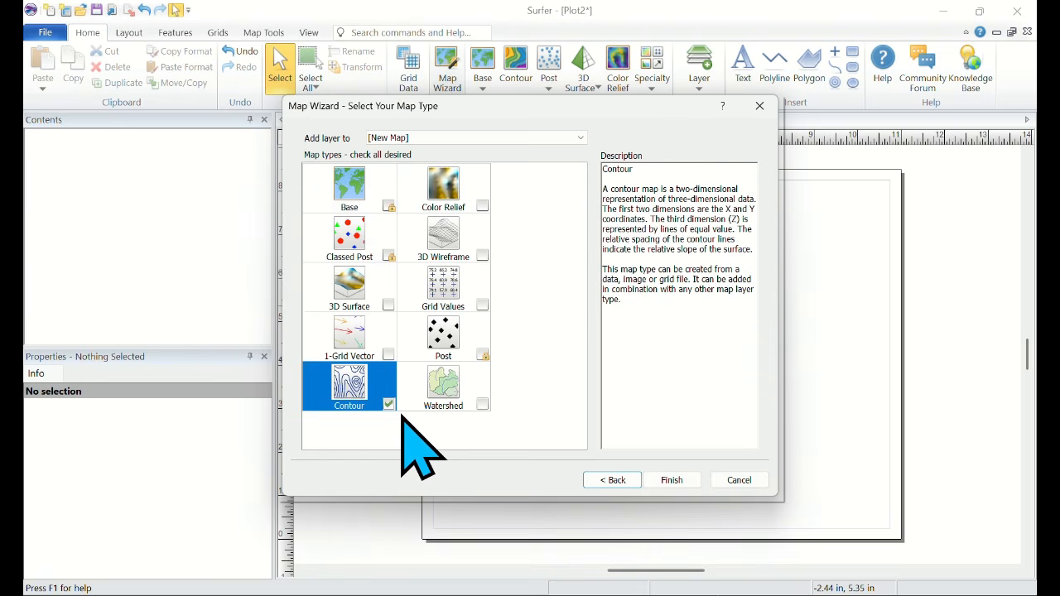
click(673, 482)
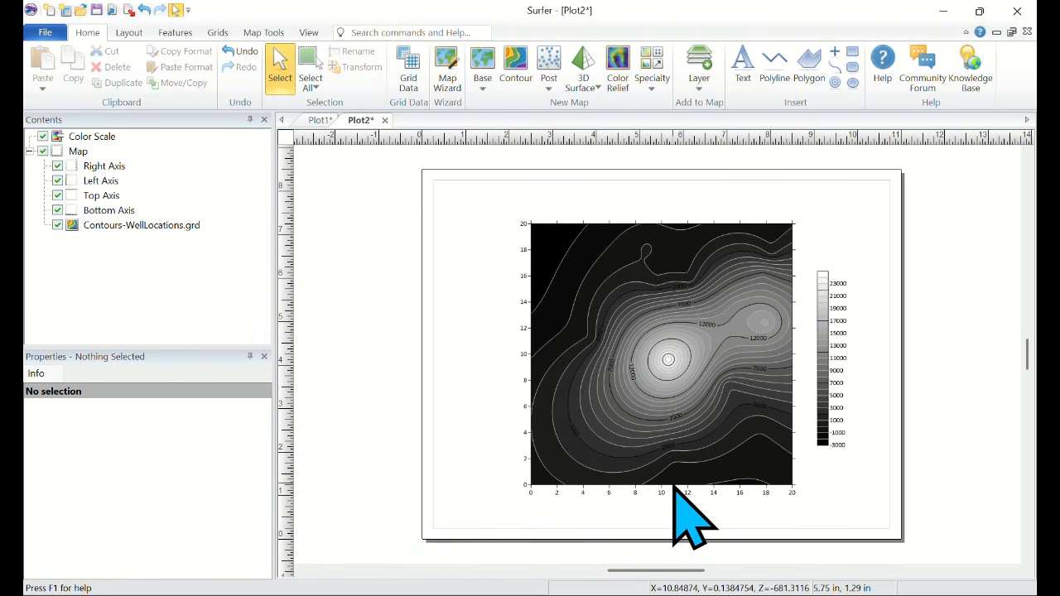
Delete the color scale from the well locations plot
click(87, 137)
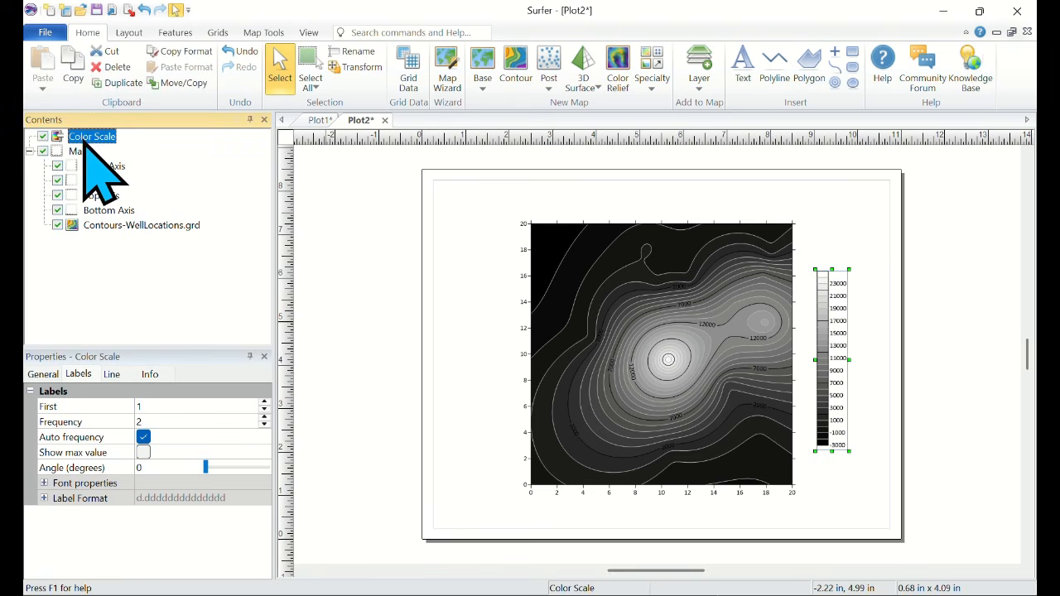
right_click(85, 137)
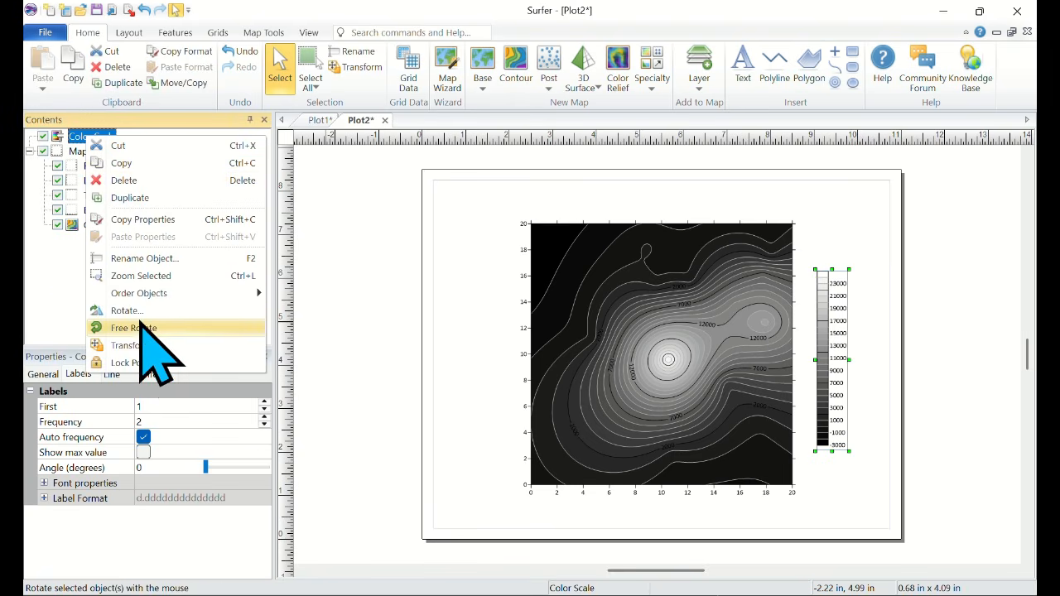
click(125, 180)
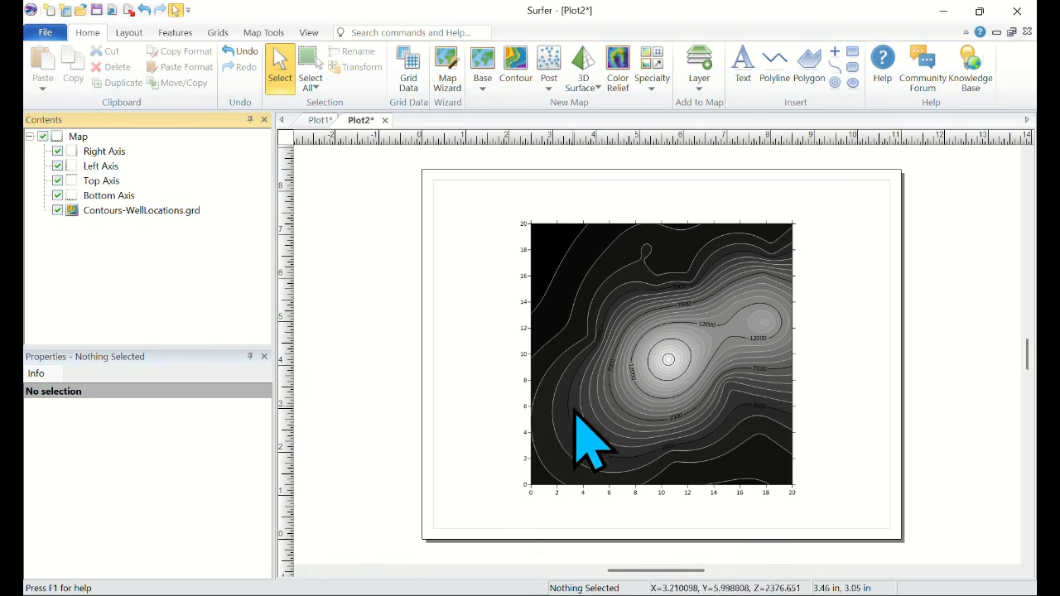
Turn off the contour fill on the Contours-WellLocations.grd layer and leave nothing selected
click(136, 210)
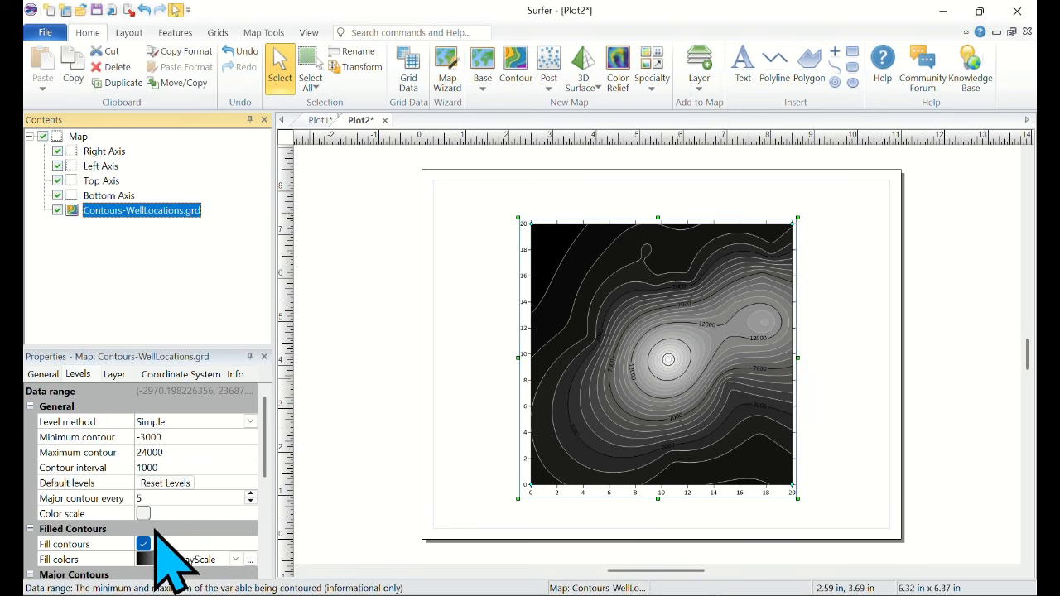
click(143, 544)
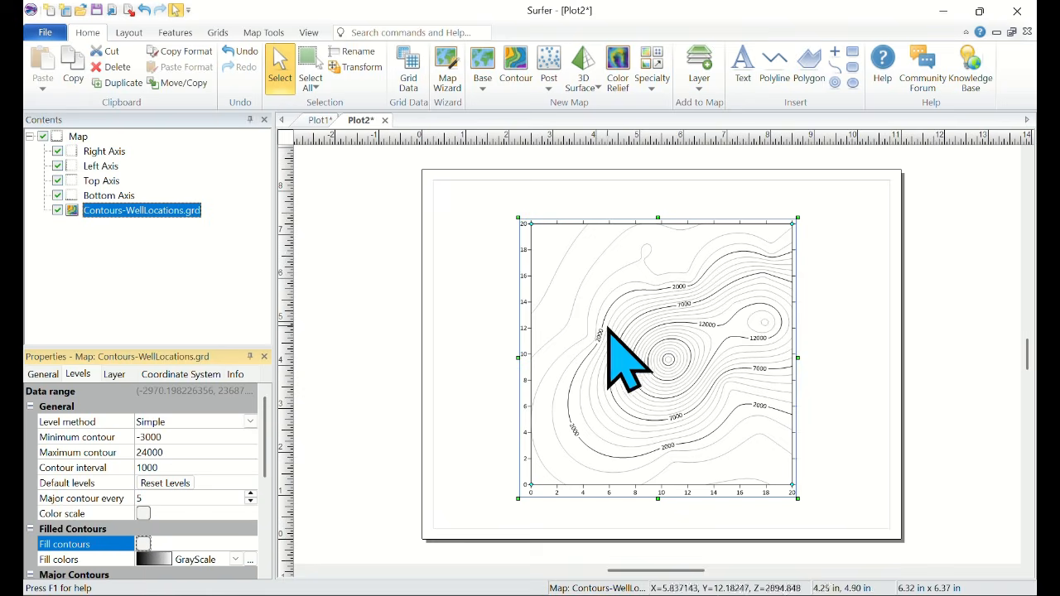
click(175, 200)
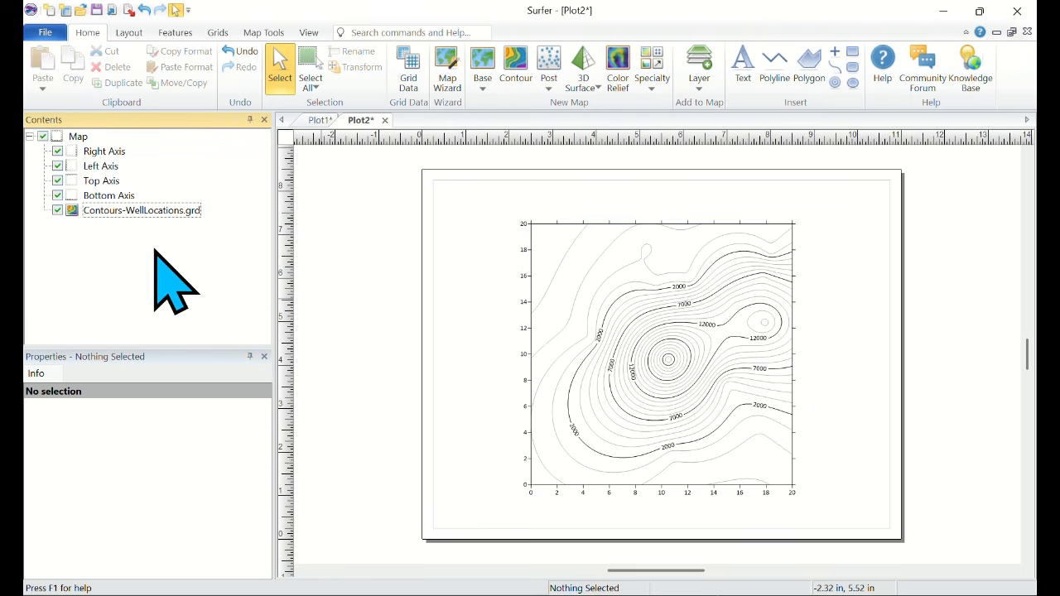
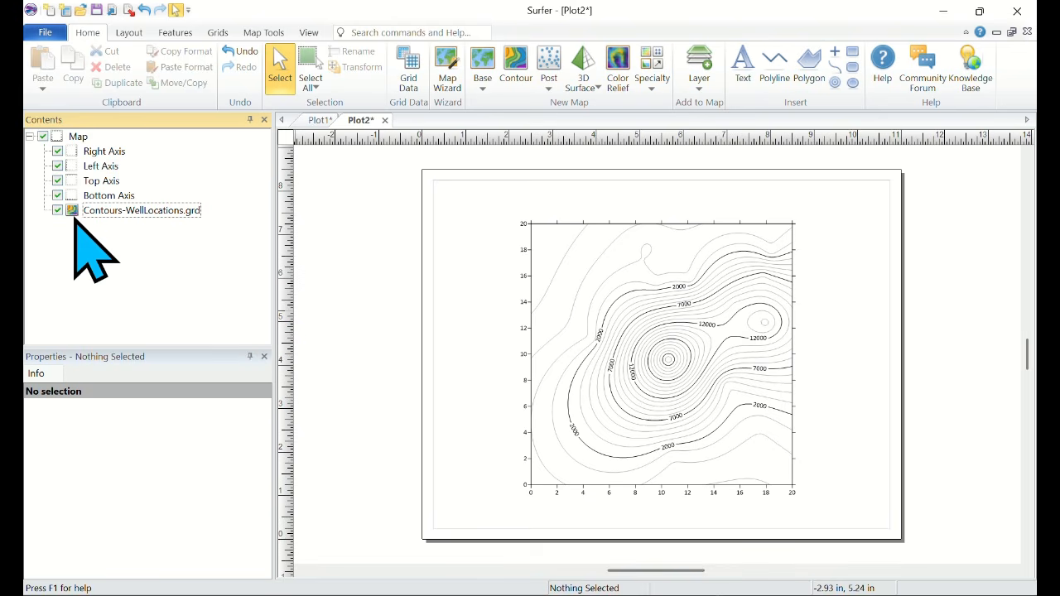
Give the map's left axis the title NORTHINGS
click(106, 166)
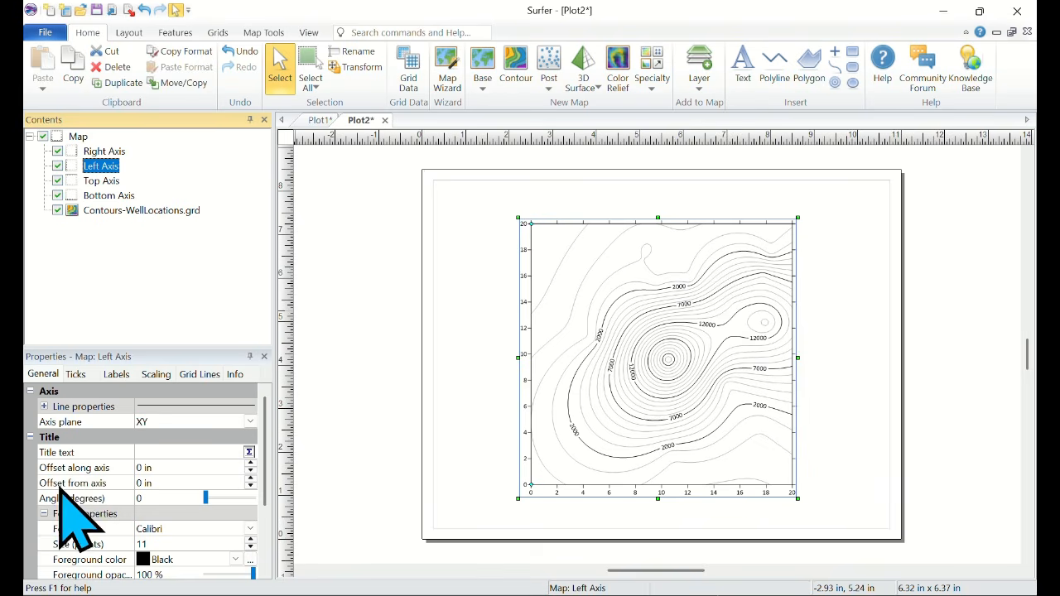
click(160, 453)
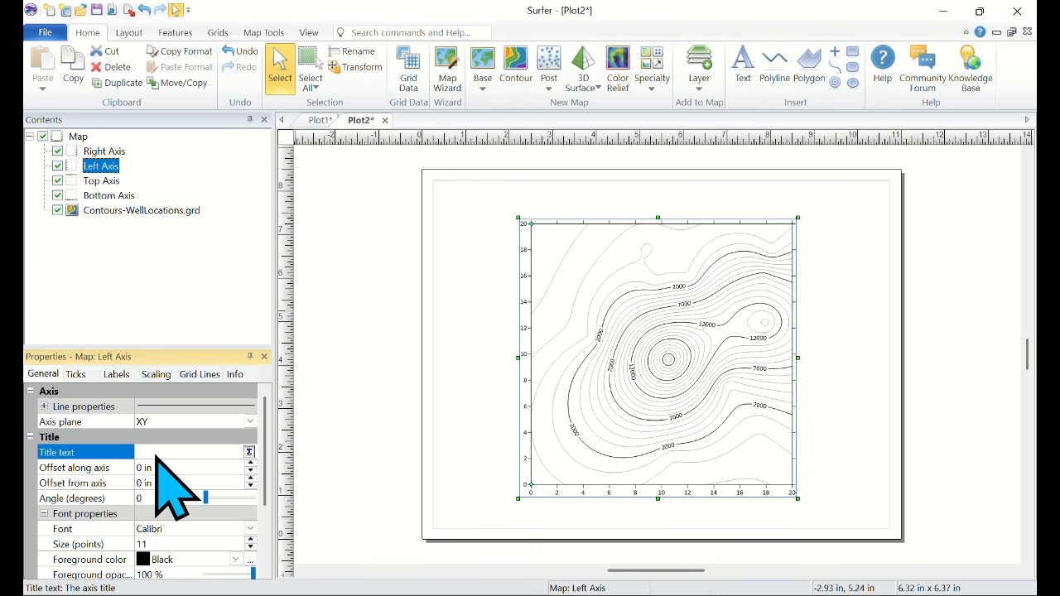
text(NORTHINGS)
key(Return)
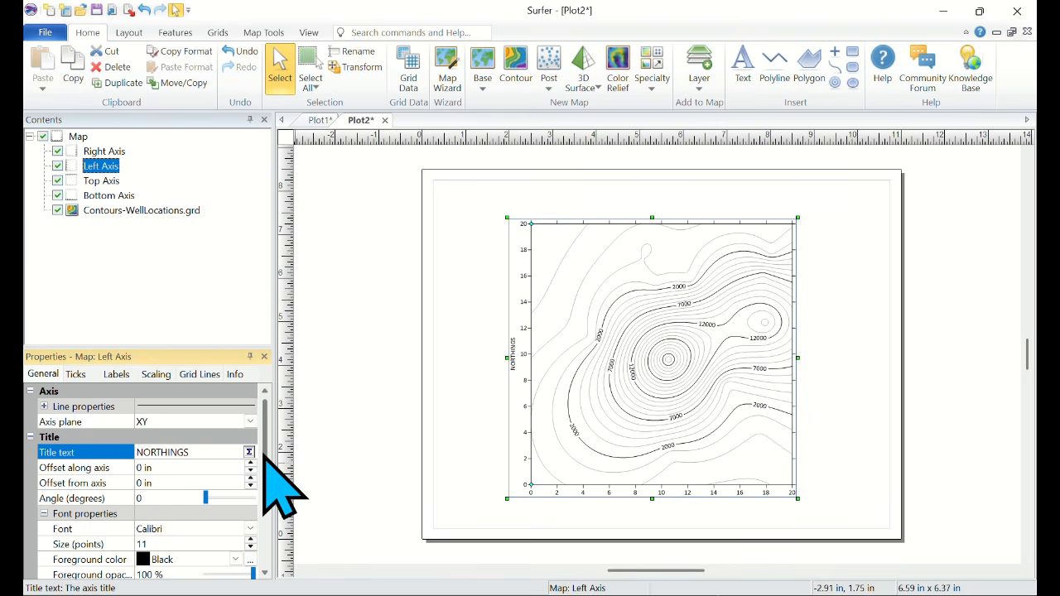
Make the left axis title bold and set its font size to 28 points
drag(265, 454, 265, 509)
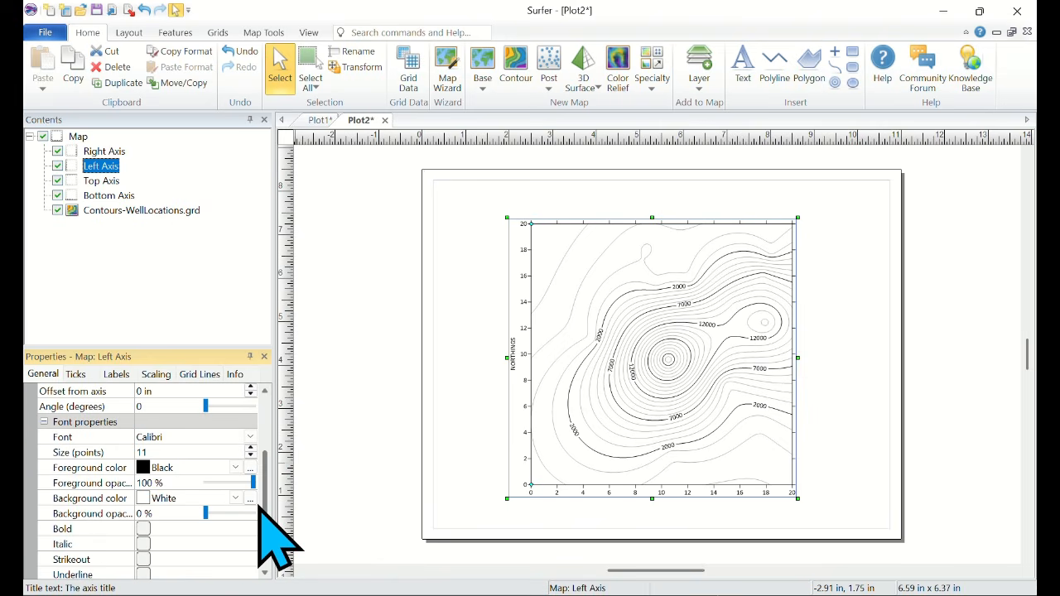
click(143, 528)
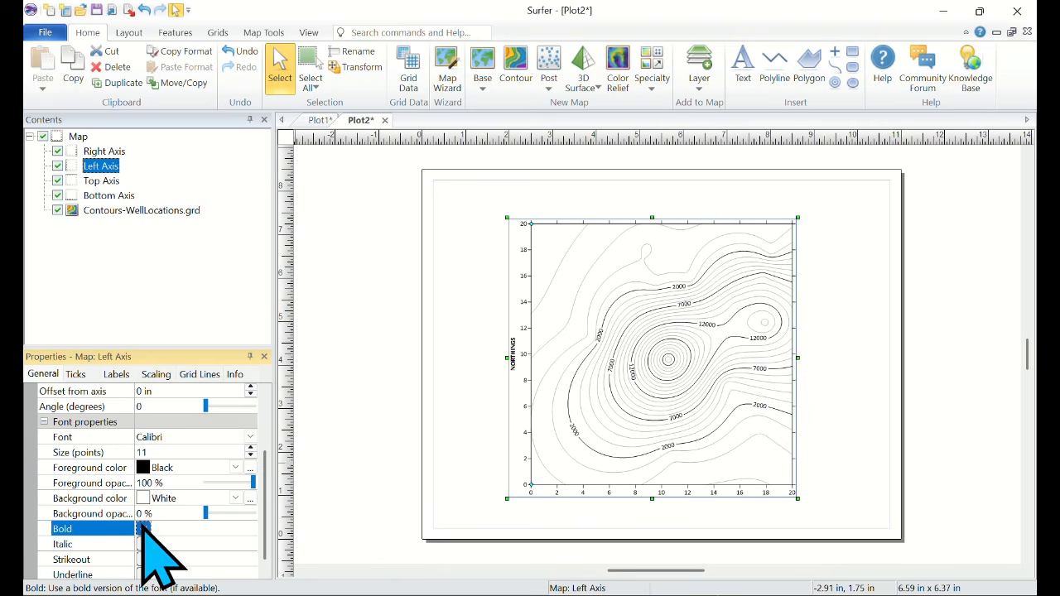
click(254, 452)
click(253, 450)
click(252, 450)
click(252, 449)
click(253, 450)
click(252, 449)
click(253, 449)
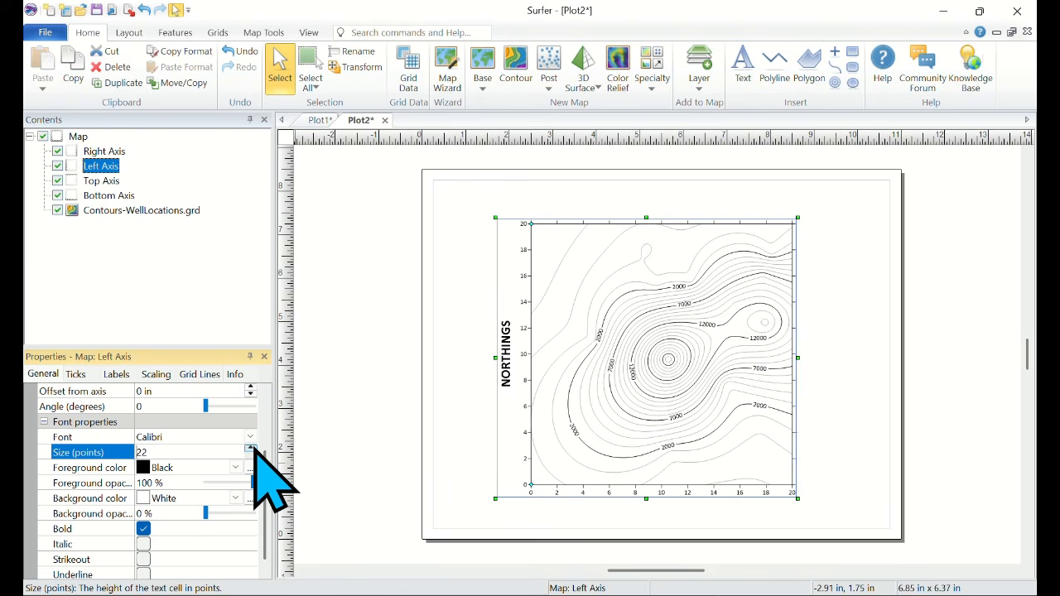
click(252, 449)
click(253, 449)
click(252, 450)
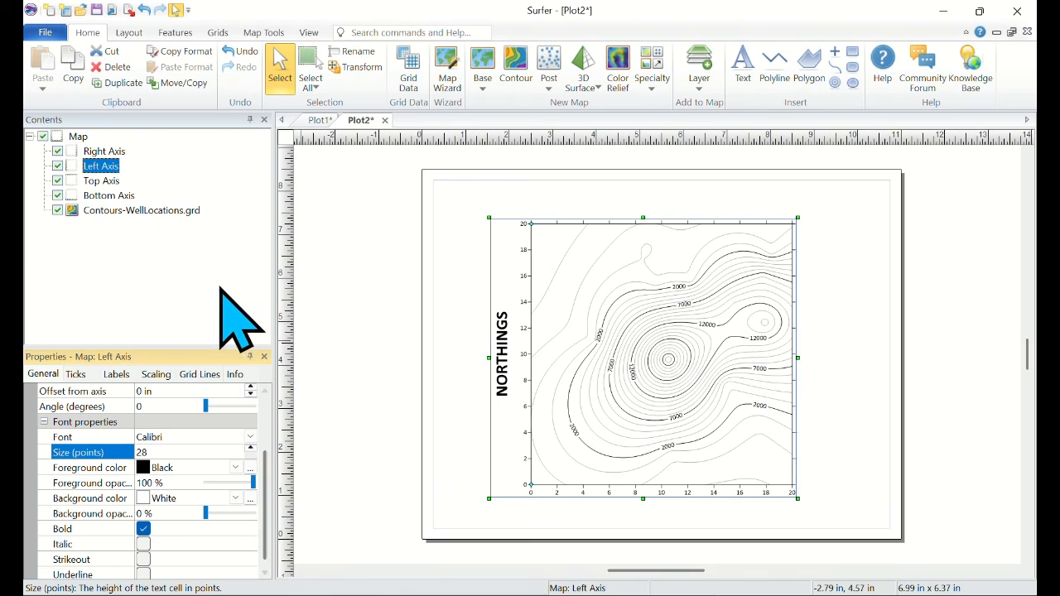
Give the bottom axis the title EASTINGS and set its font size to 28 points
click(112, 195)
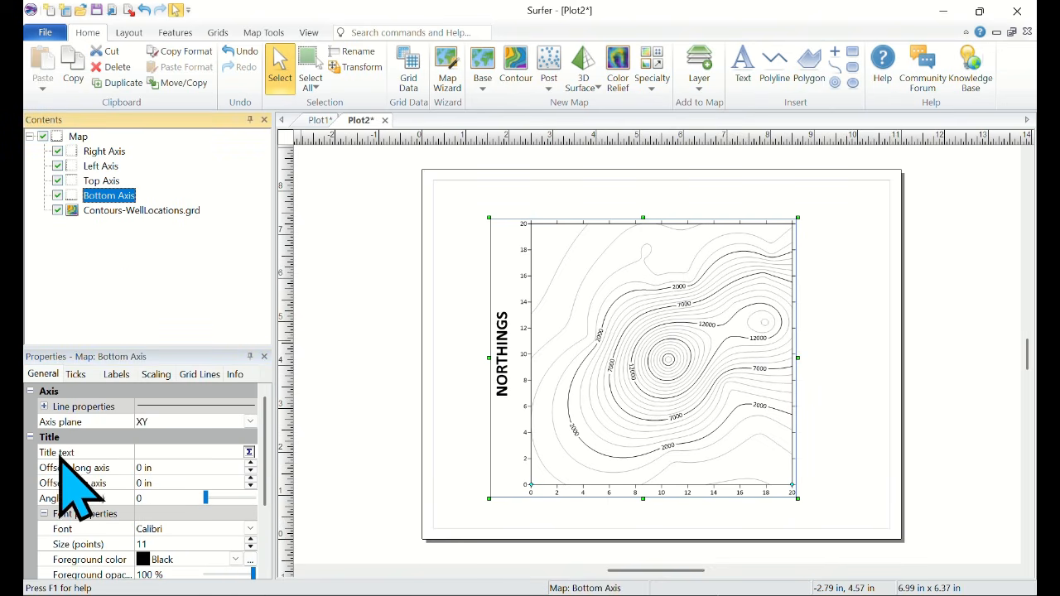
click(183, 455)
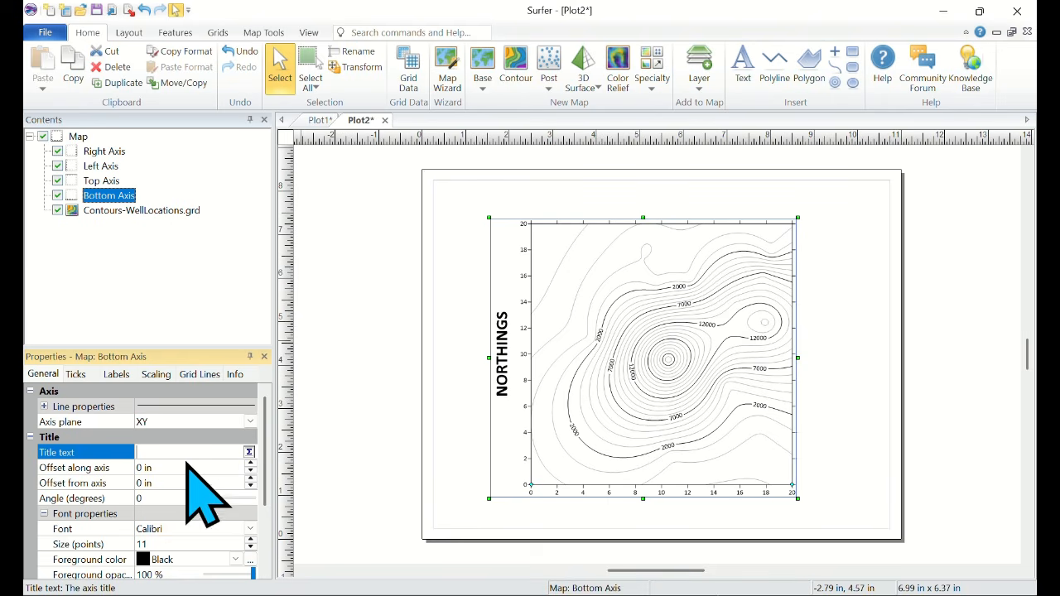
text(EASTINGS)
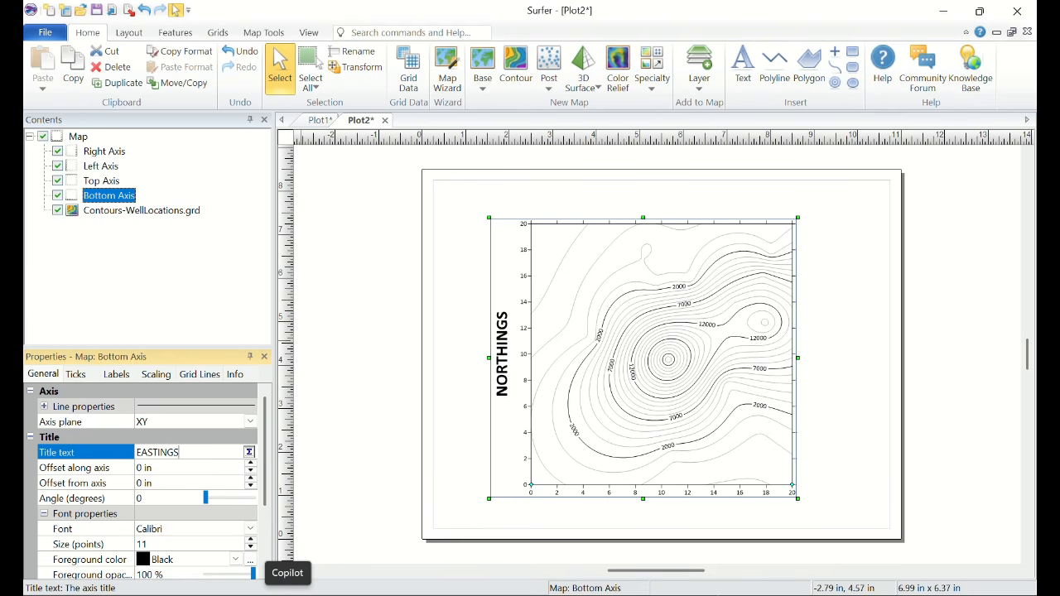
key(Return)
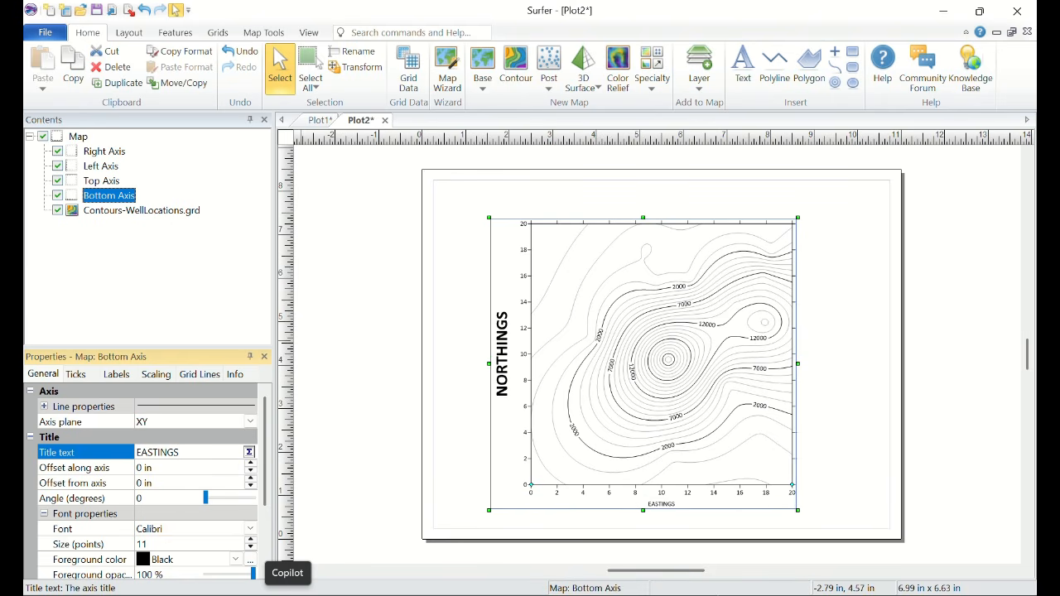
click(249, 545)
drag(250, 541, 250, 541)
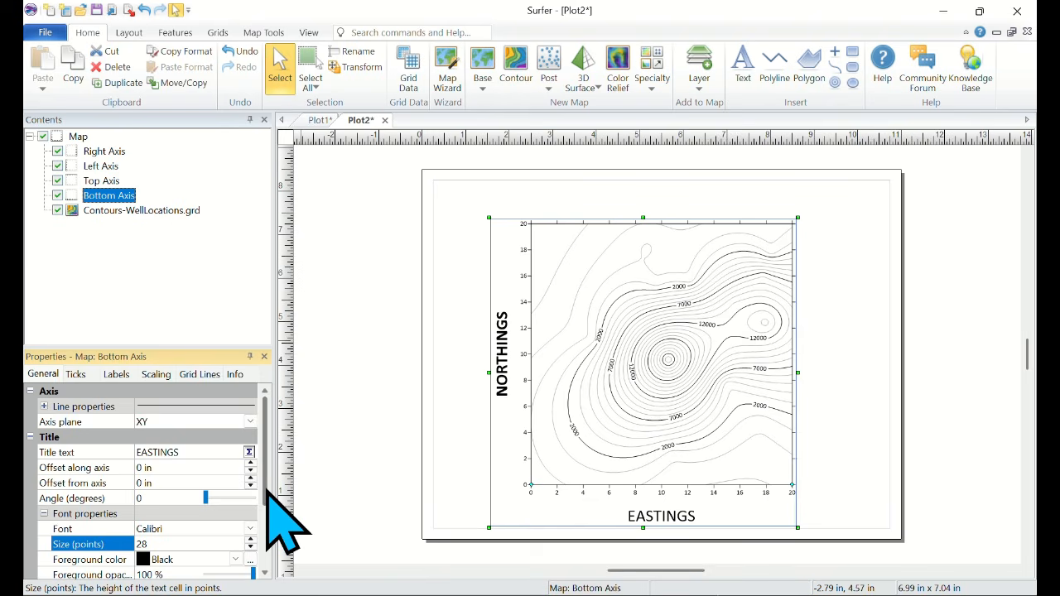
Make the EASTINGS title of the bottom axis bold
scroll(267, 508, down, 1)
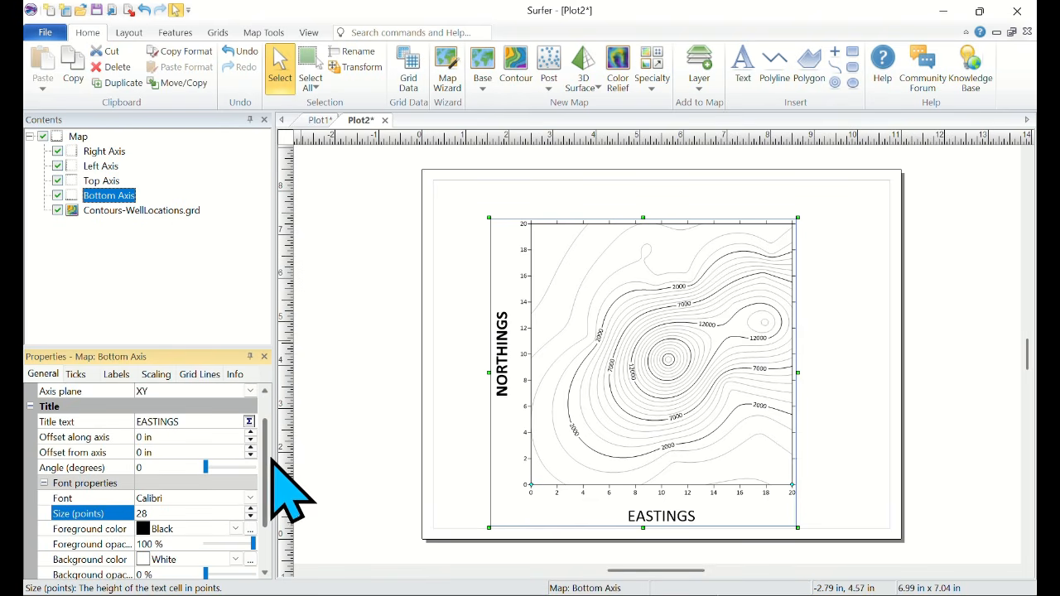
scroll(266, 463, down, 3)
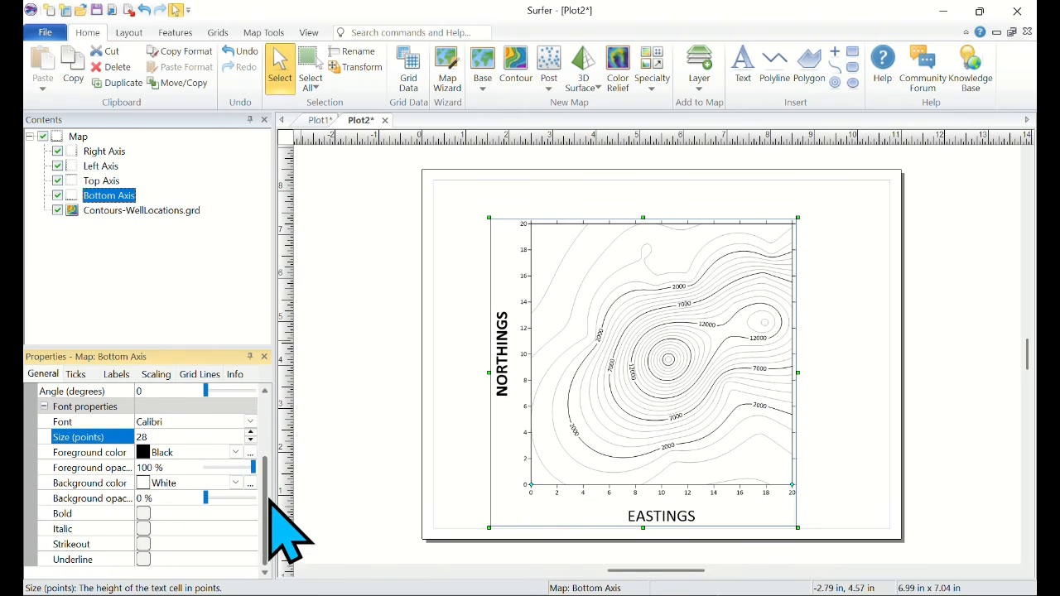
click(144, 513)
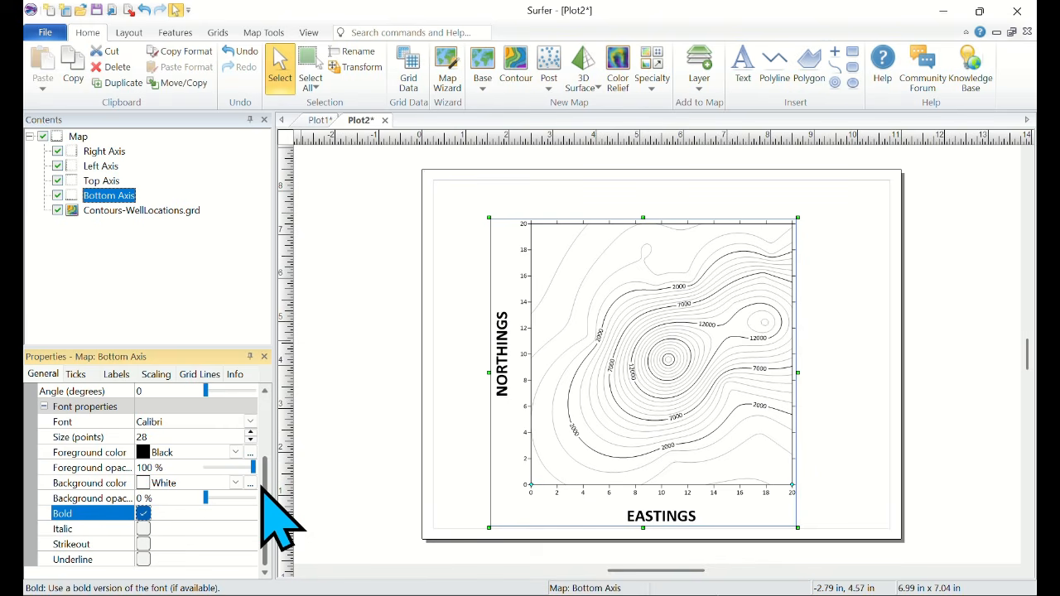
scroll(269, 484, up, 1)
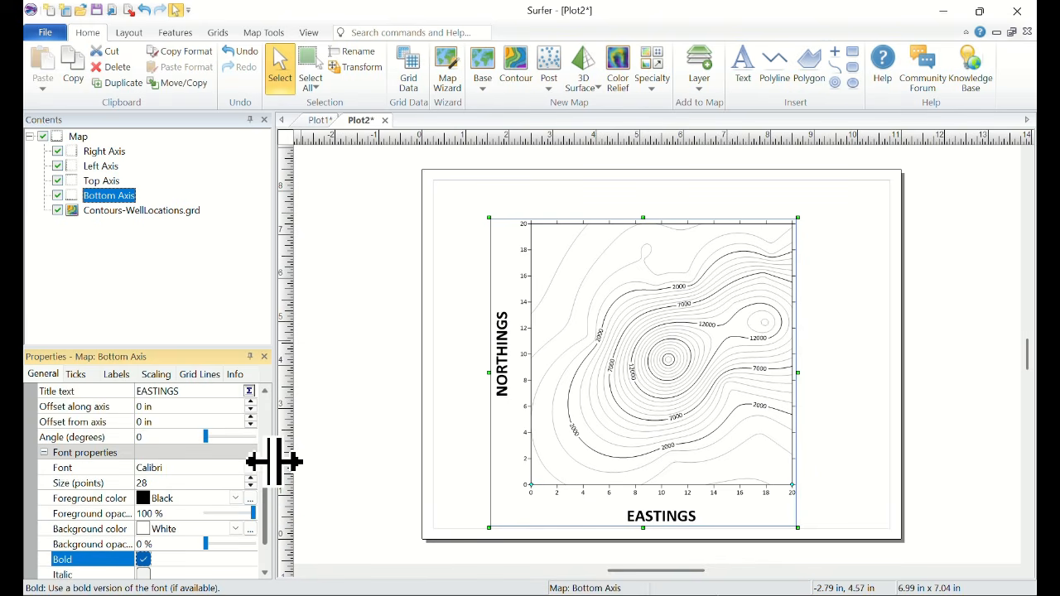
Set the Contours-WellLocations.grd layer's contour interval to 2000 and make every 3rd contour a major one
click(140, 212)
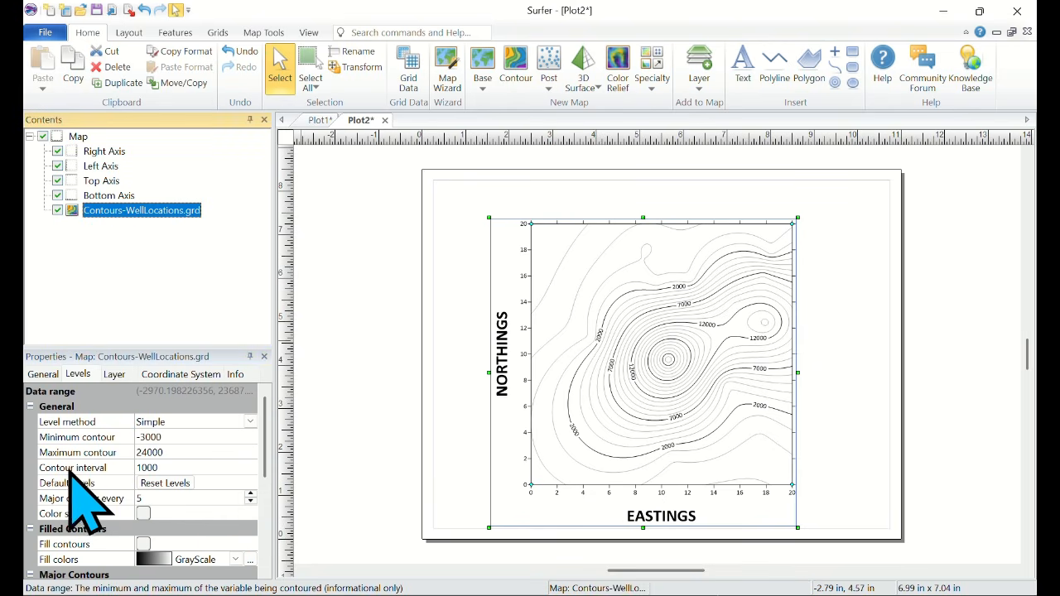
click(146, 469)
click(147, 469)
text(2)
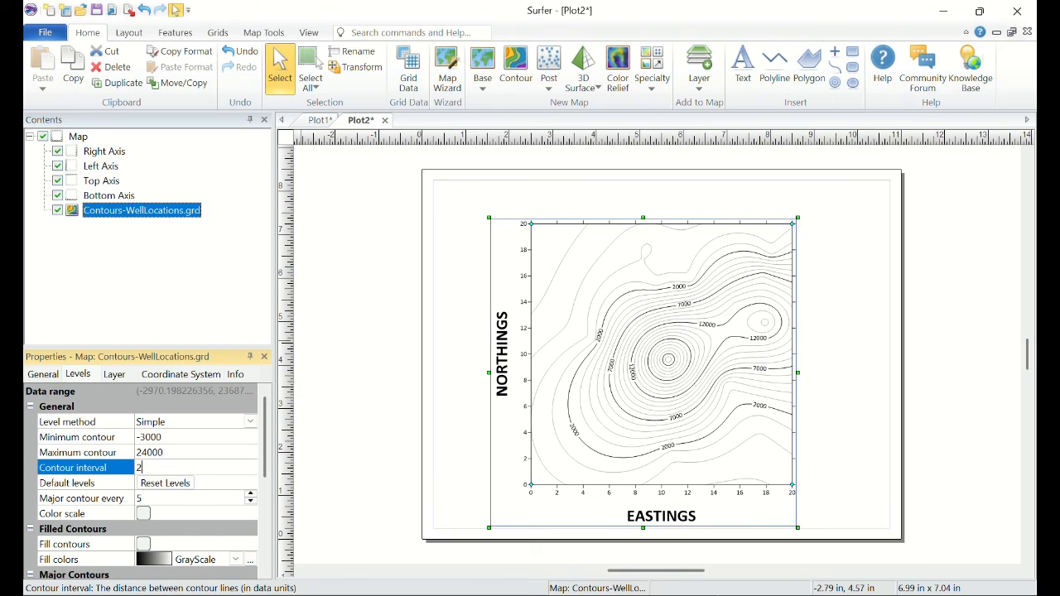
key(Return)
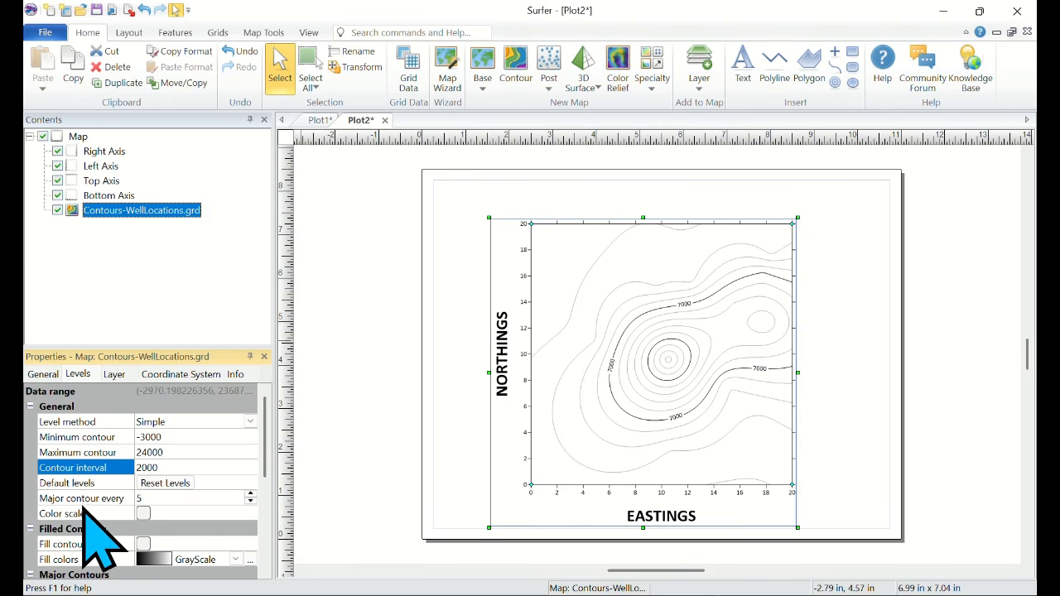
click(141, 500)
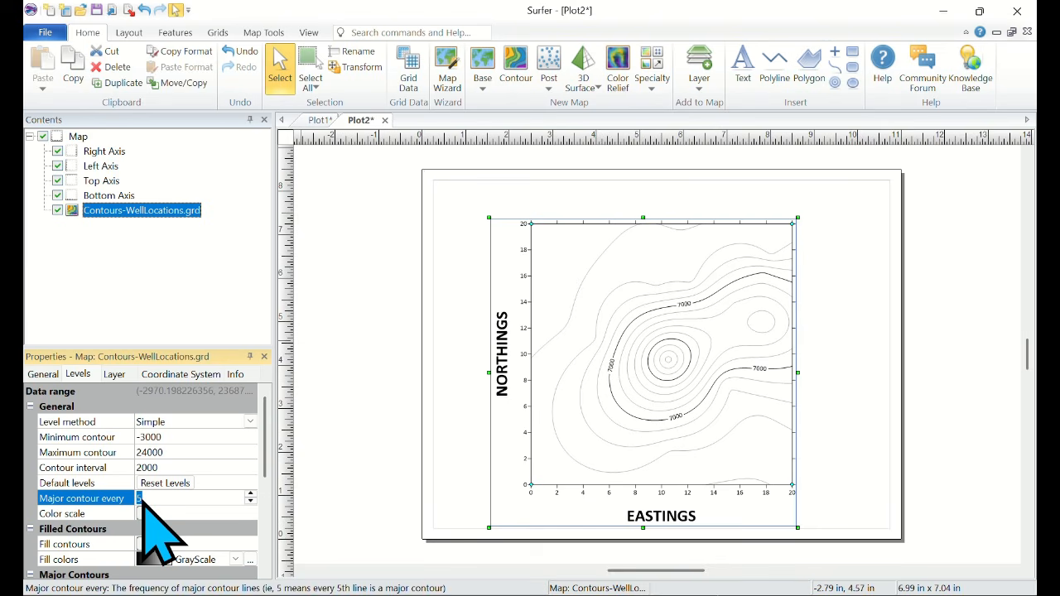
text(3)
key(Return)
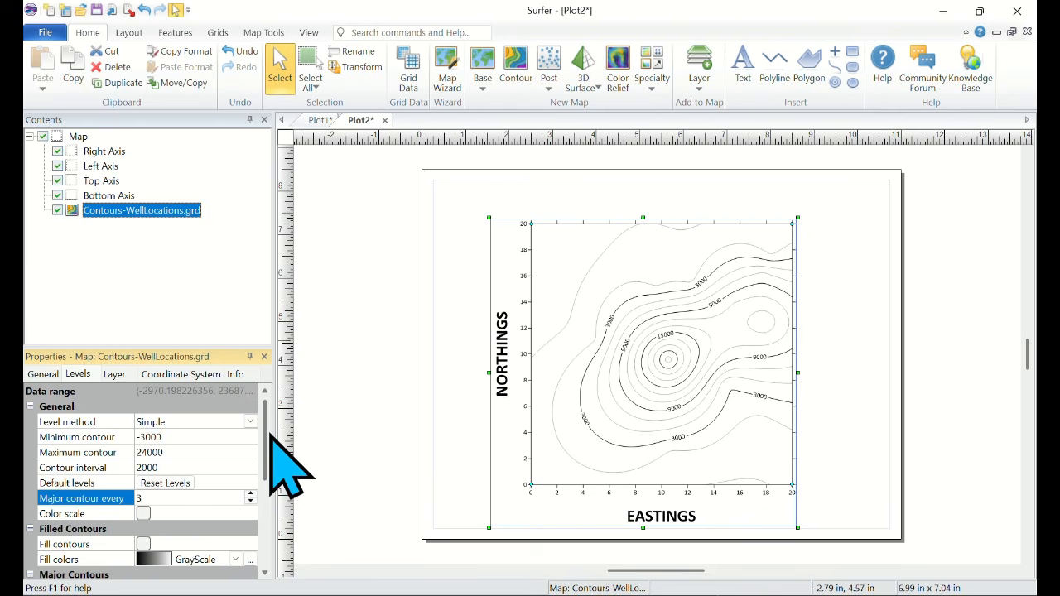
Try toggling the labels of the major contours and of the minor contours, restoring each setting
drag(268, 433, 266, 462)
scroll(266, 463, down, 2)
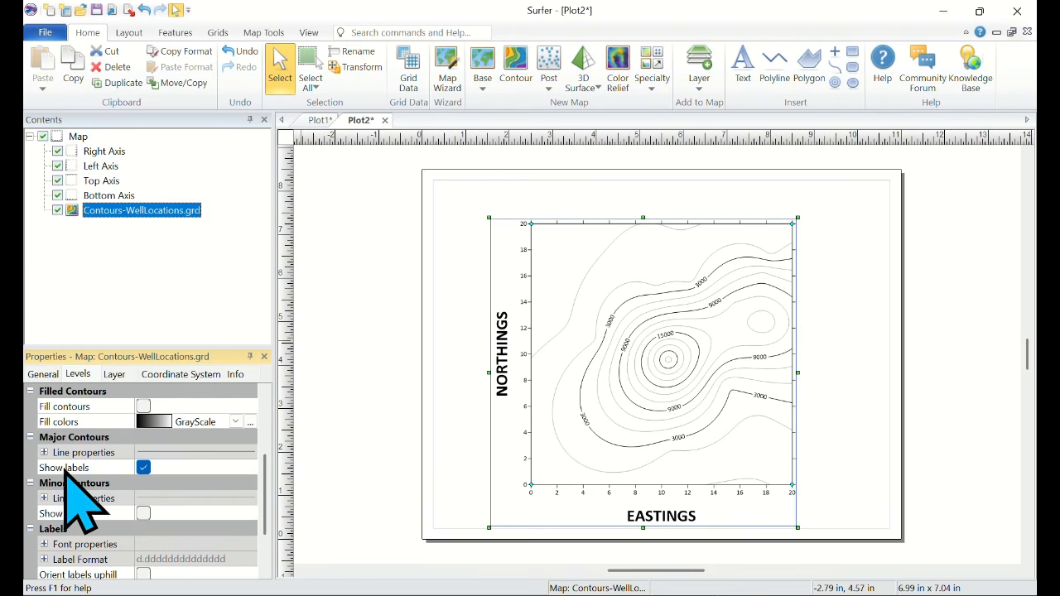
click(146, 472)
click(146, 472)
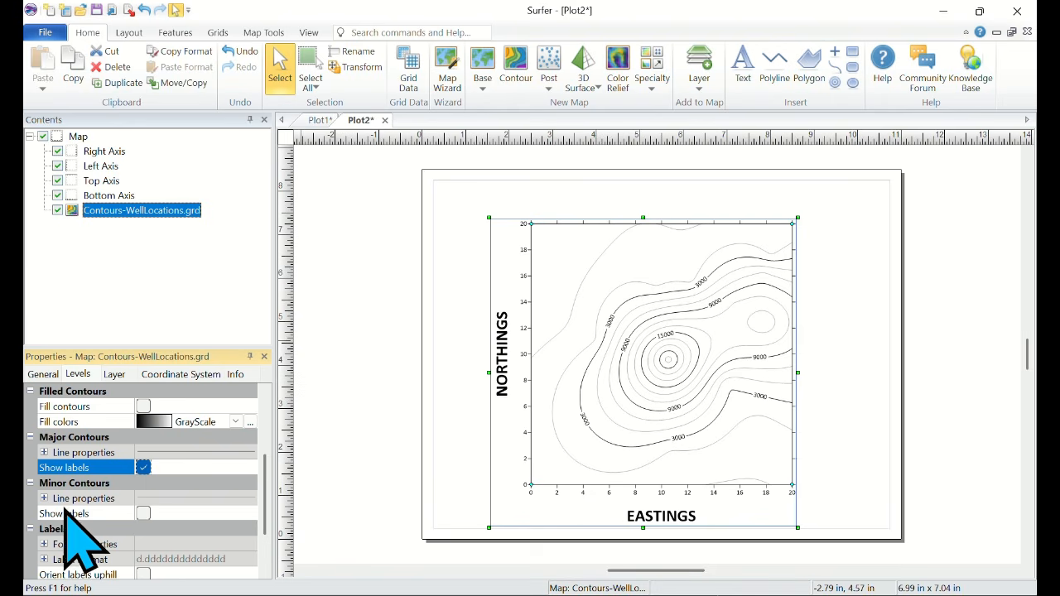
click(145, 514)
click(144, 514)
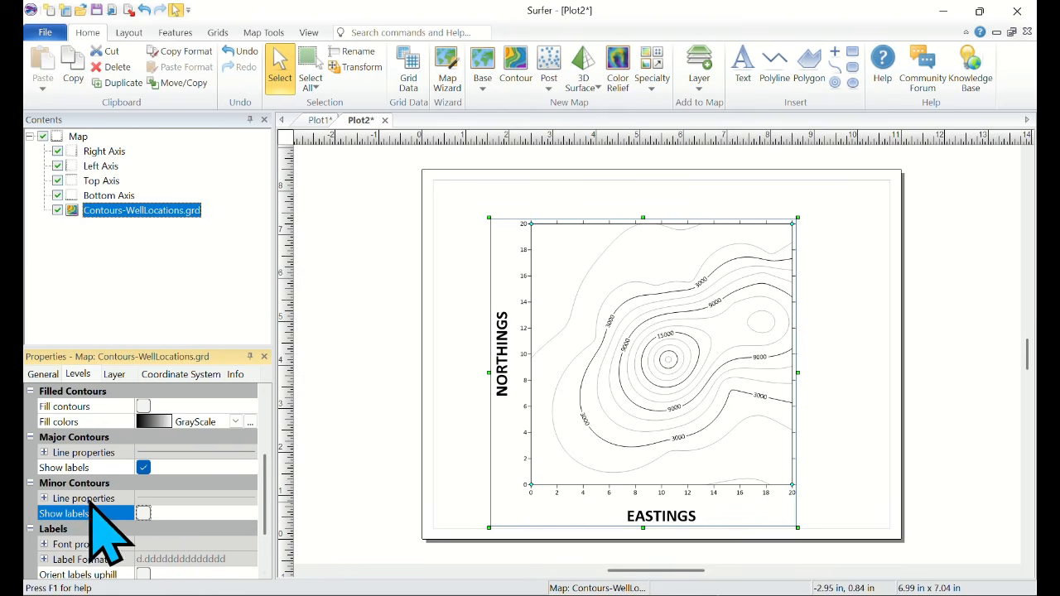
Set the major contour lines' color to Red and their width to 0.03 in
double_click(207, 452)
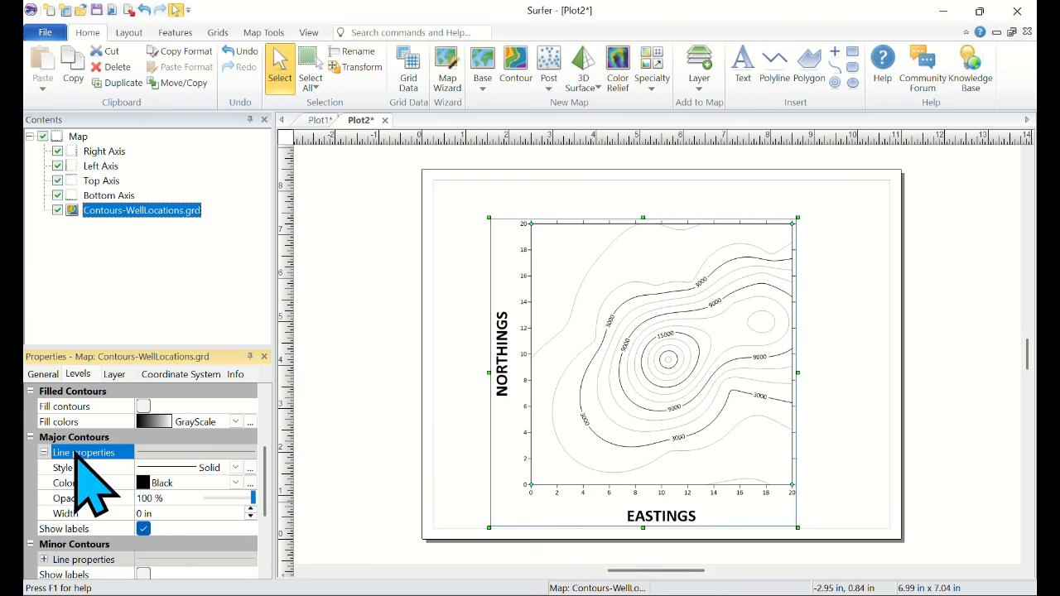
double_click(214, 453)
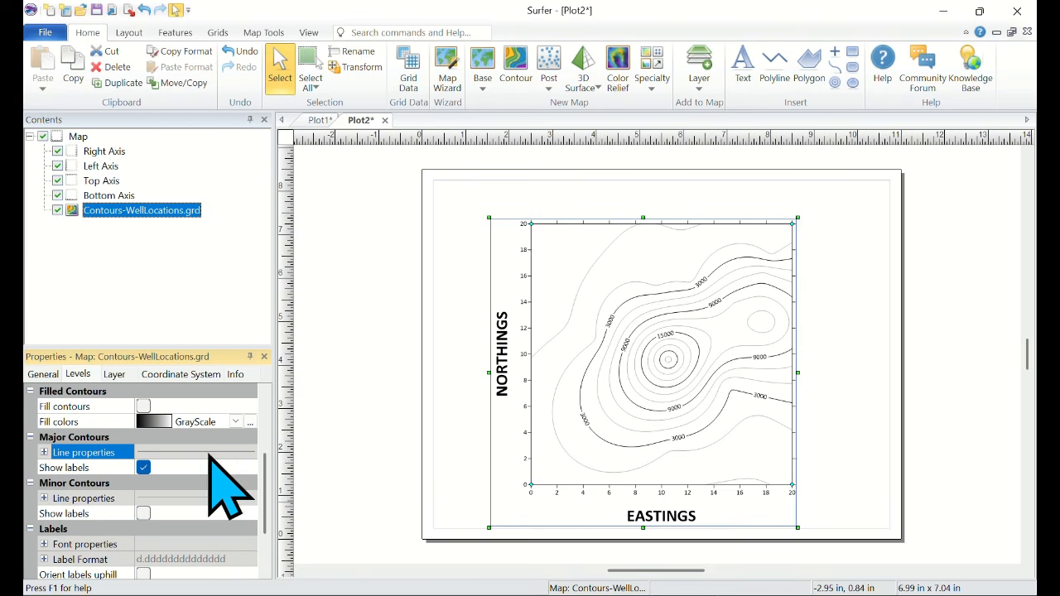
double_click(210, 454)
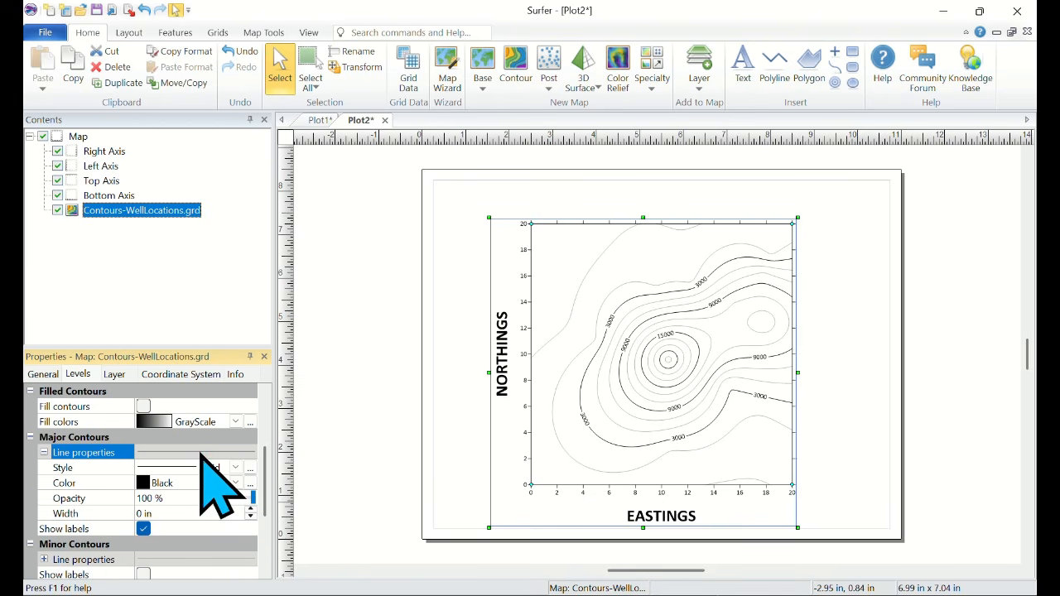
click(144, 485)
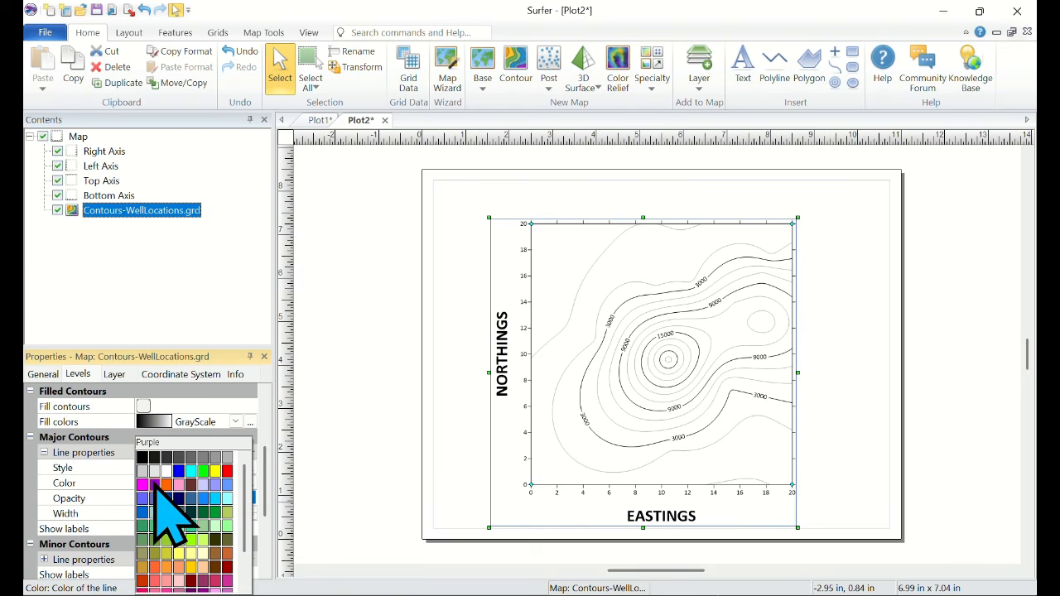
click(227, 471)
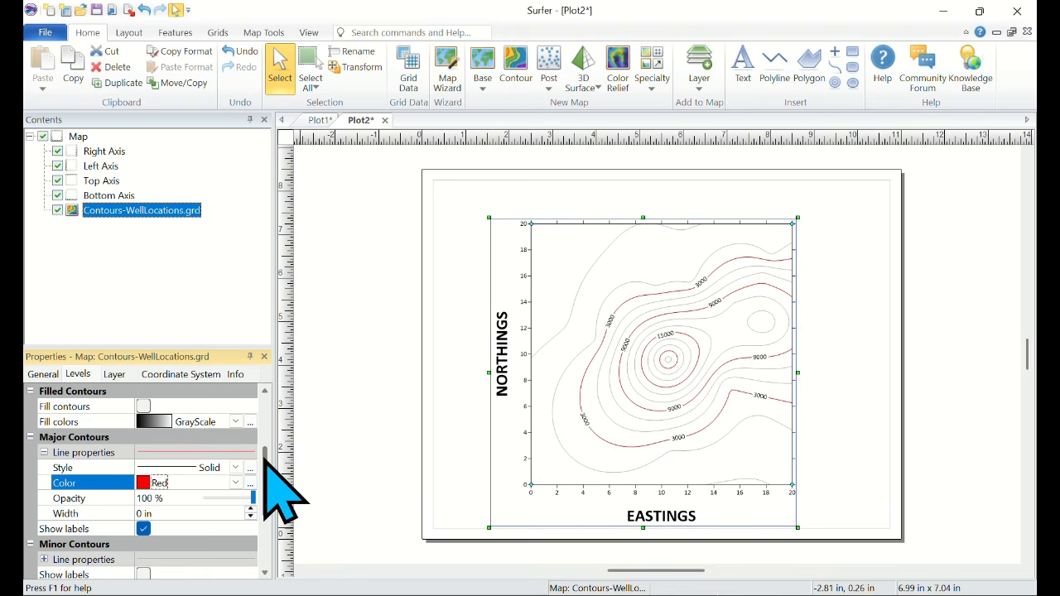
scroll(264, 469, down, 1)
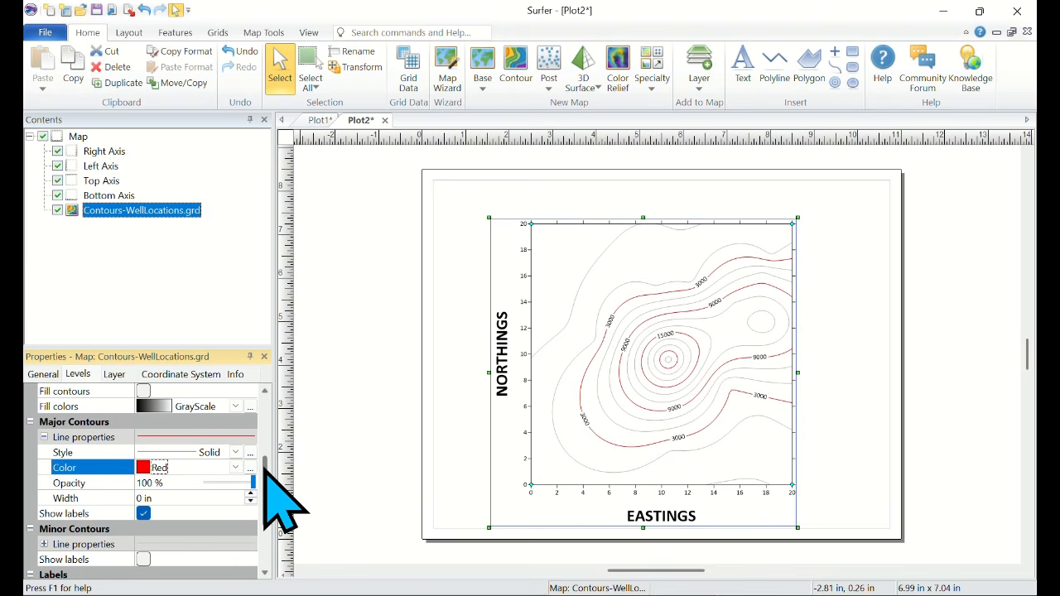
click(145, 497)
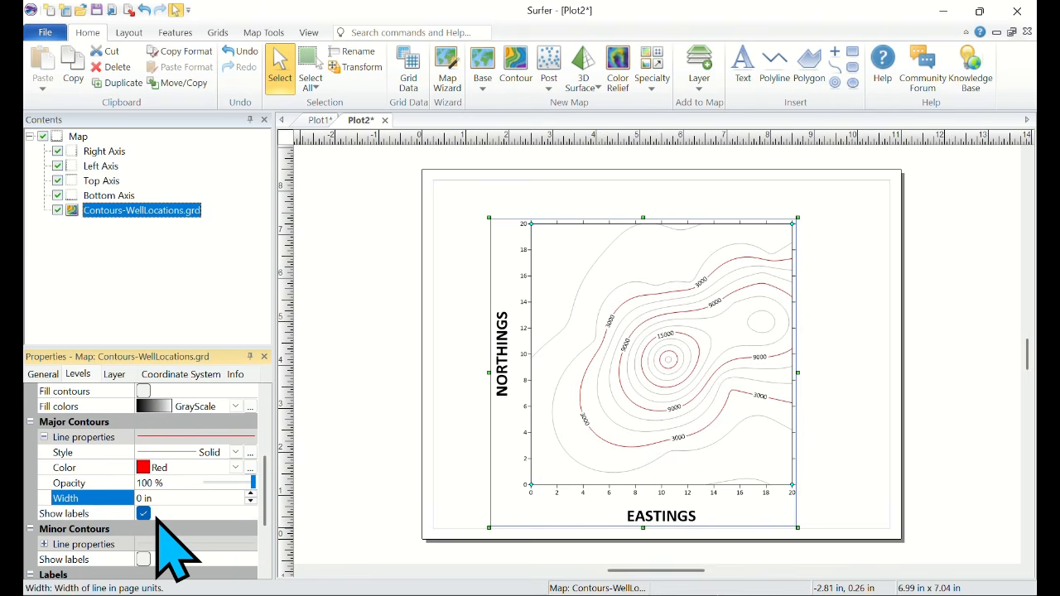
text(.03)
key(Return)
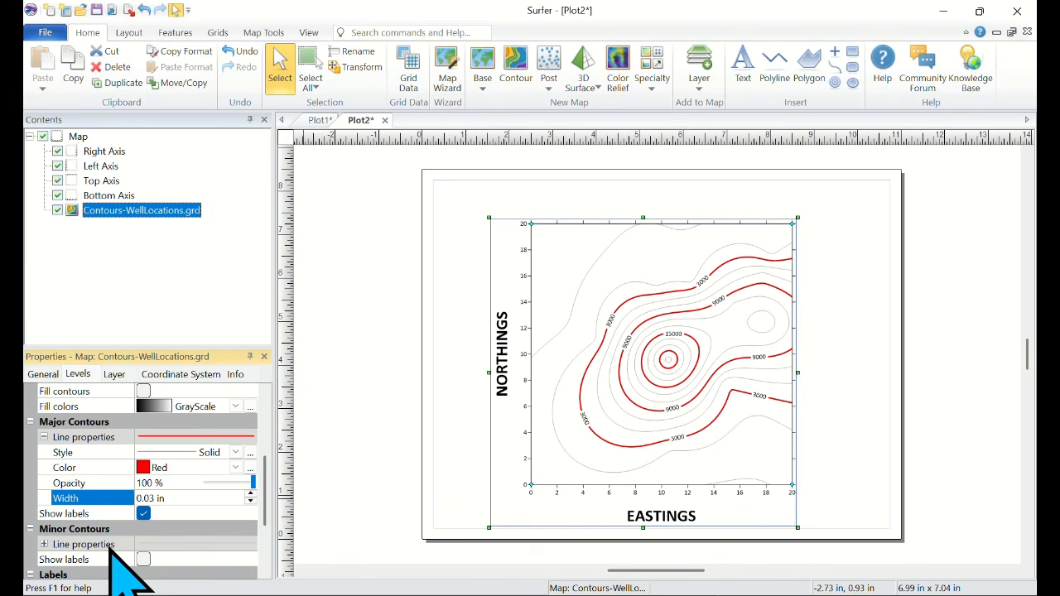
Turn on the contour fill and apply the Rainbow7 colormap to it
click(143, 391)
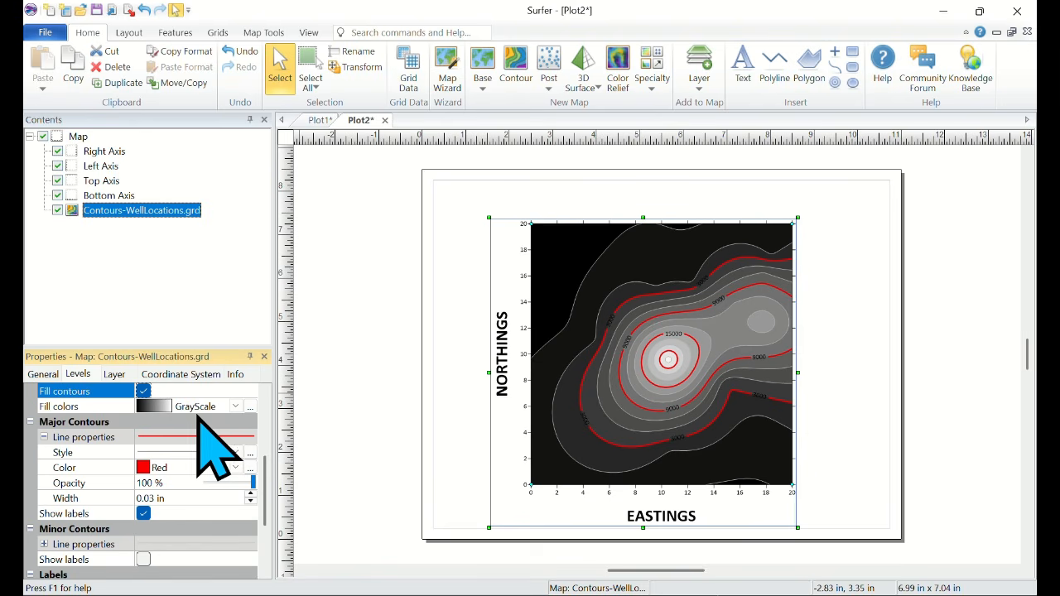
click(236, 406)
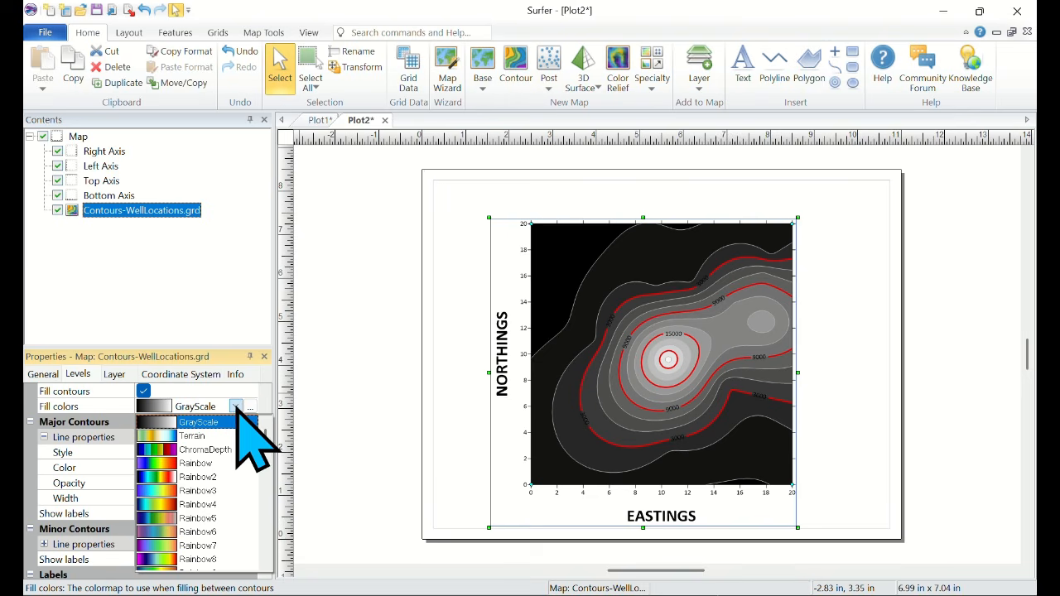
click(166, 544)
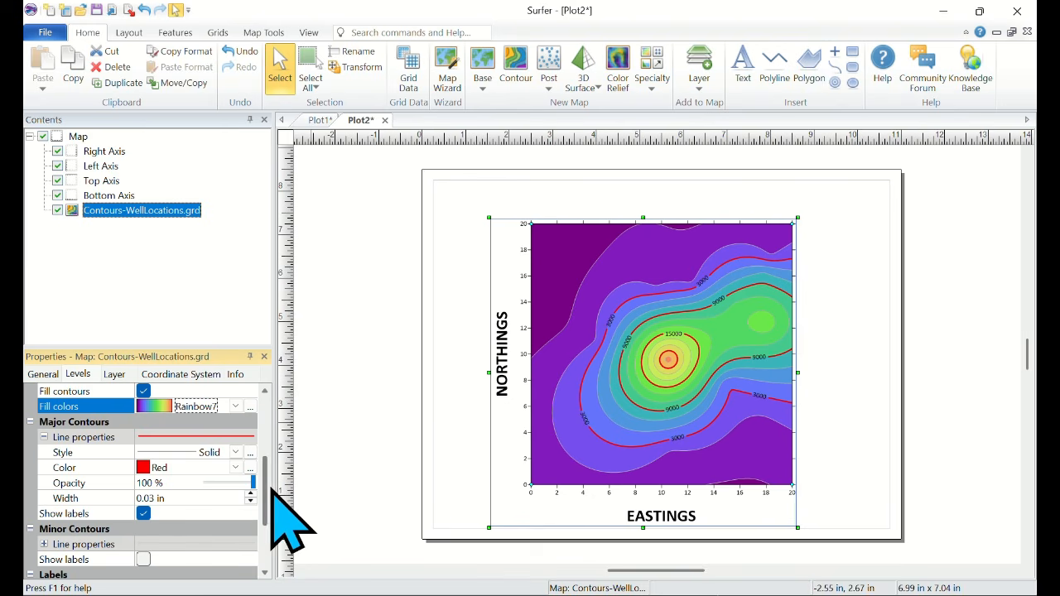
Change the minor contour lines to the .2 in. dashed style, keeping their 30% Black color
scroll(266, 509, down, 1)
scroll(266, 512, down, 1)
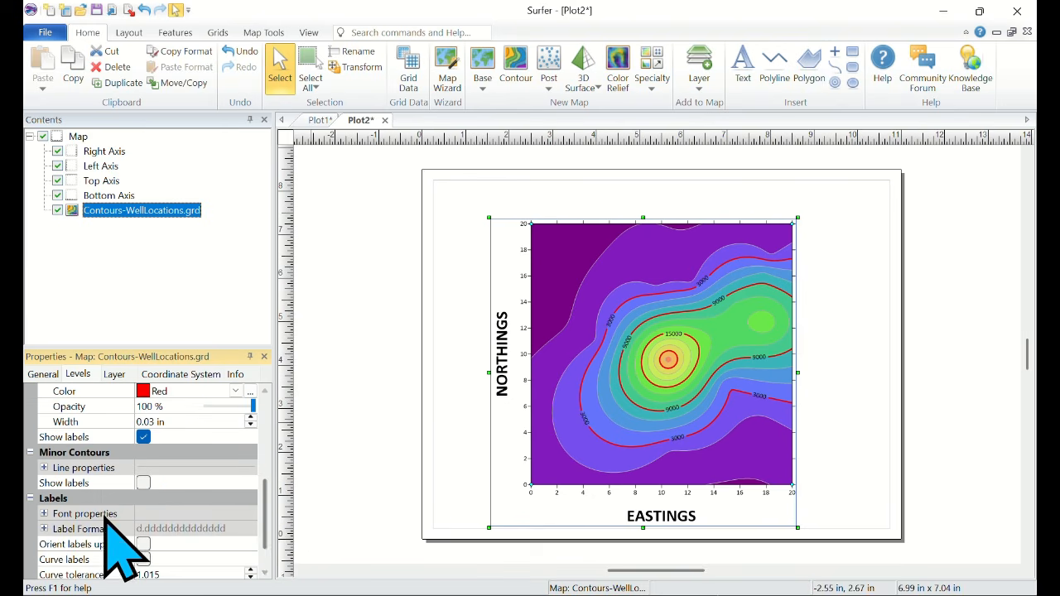
double_click(60, 469)
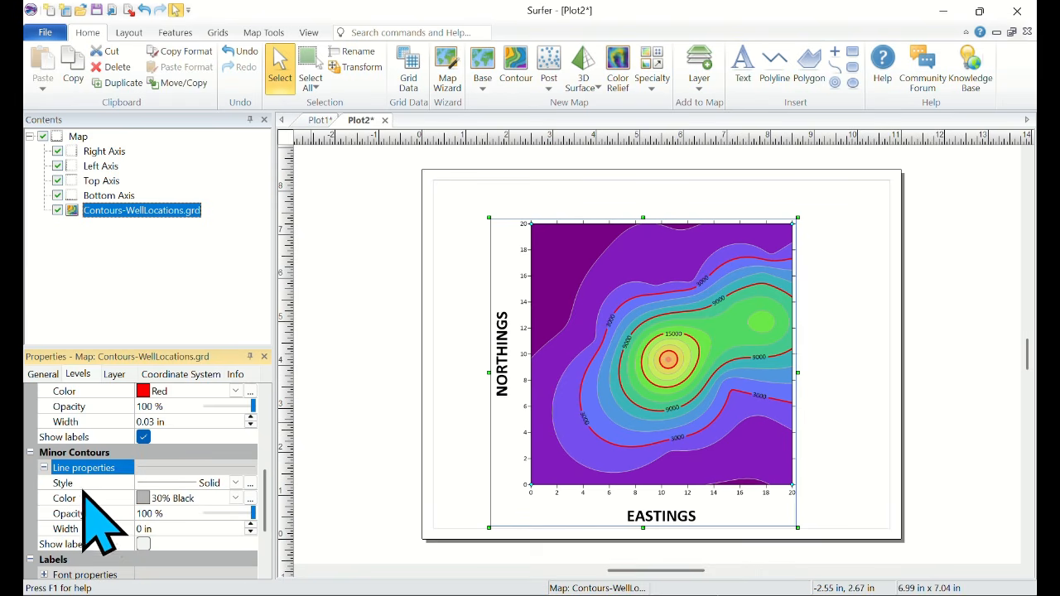
click(235, 483)
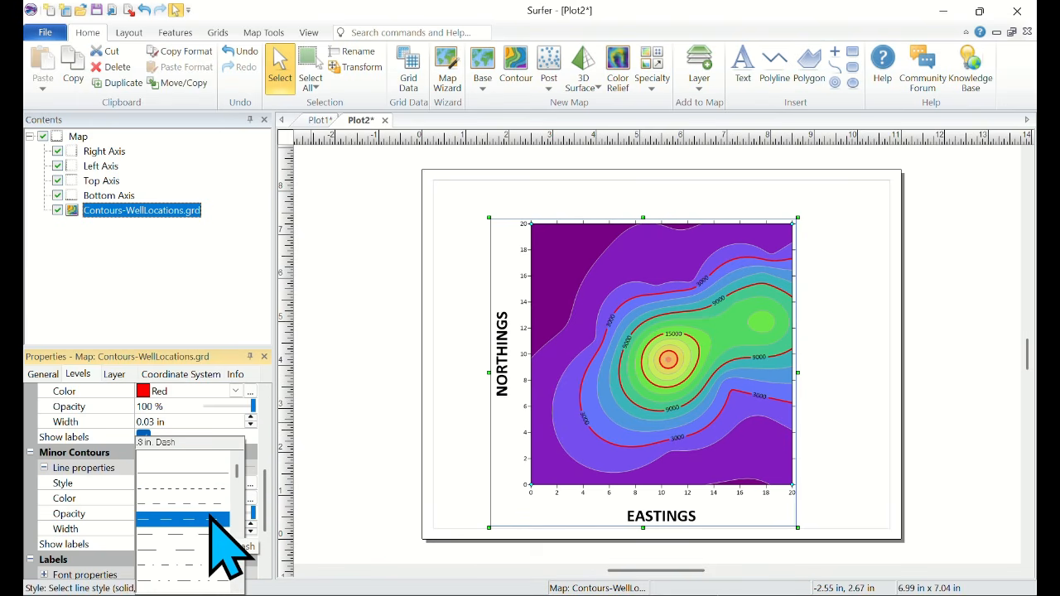
click(148, 504)
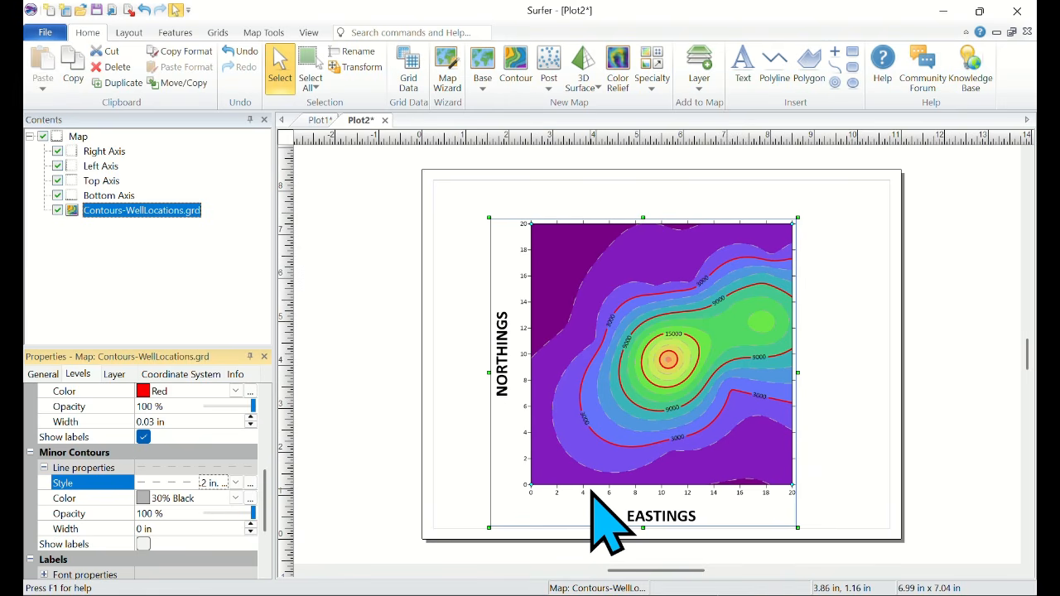
click(143, 504)
click(232, 299)
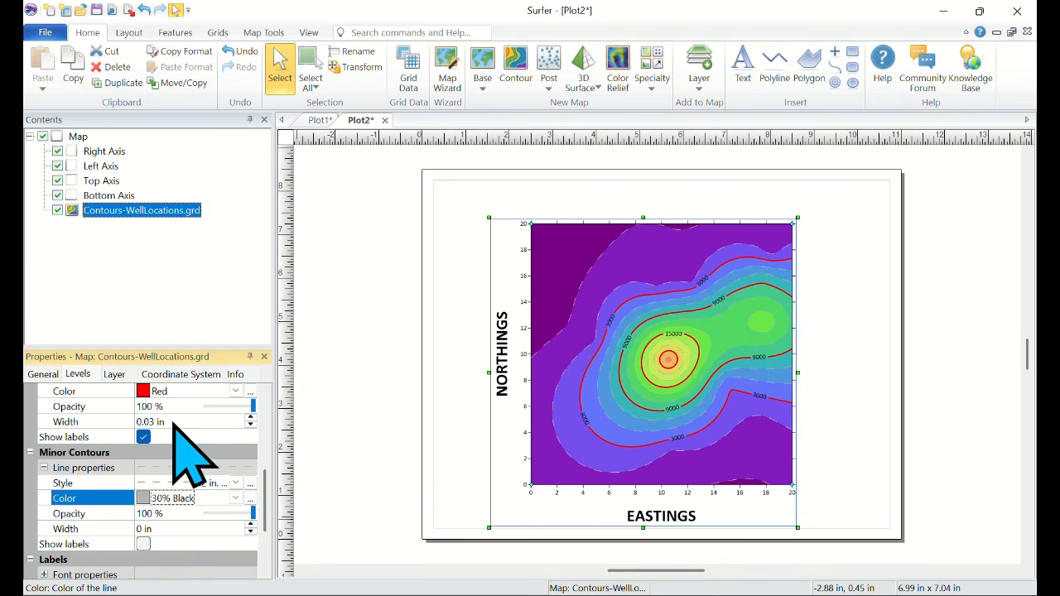
Set the width of the minor contour lines to 0.01 in
click(144, 533)
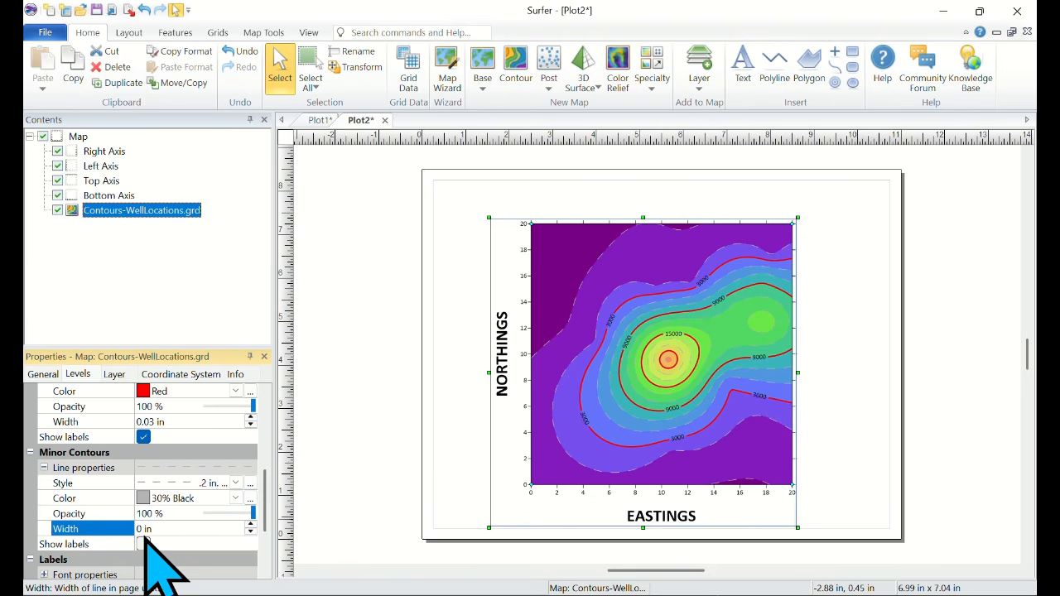
text(.-0)
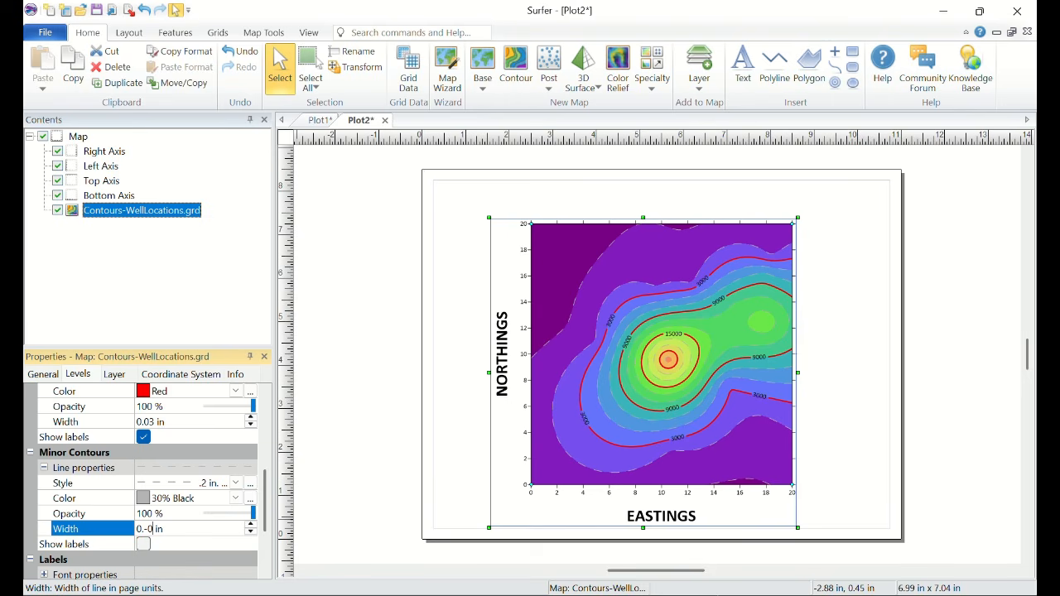
key(BackSpace)
key(BackSpace)
text(01)
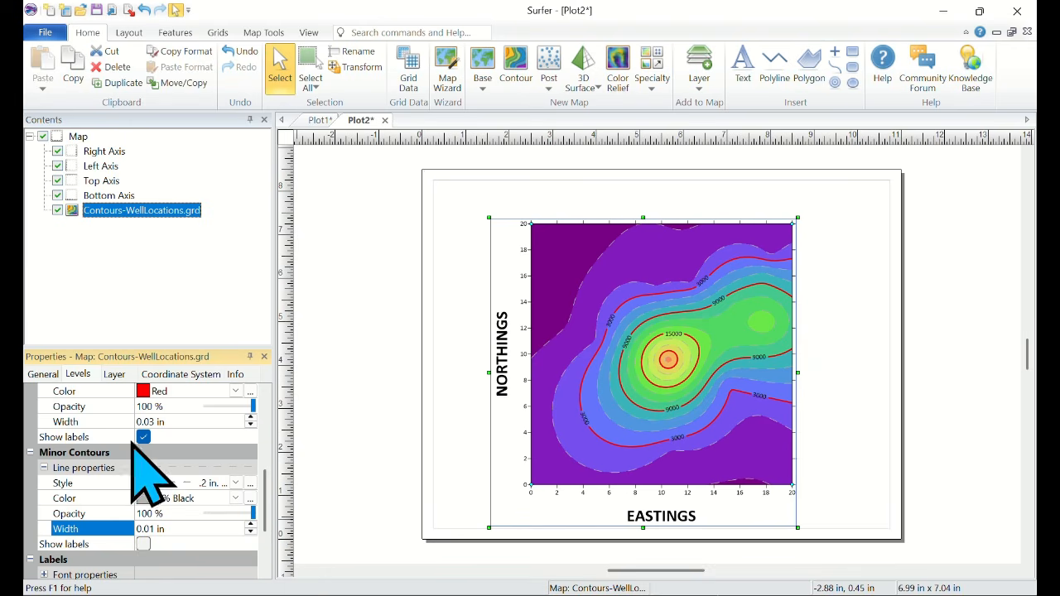
Switch the level method of the Contours-WellLocations.grd layer to Advanced
click(116, 209)
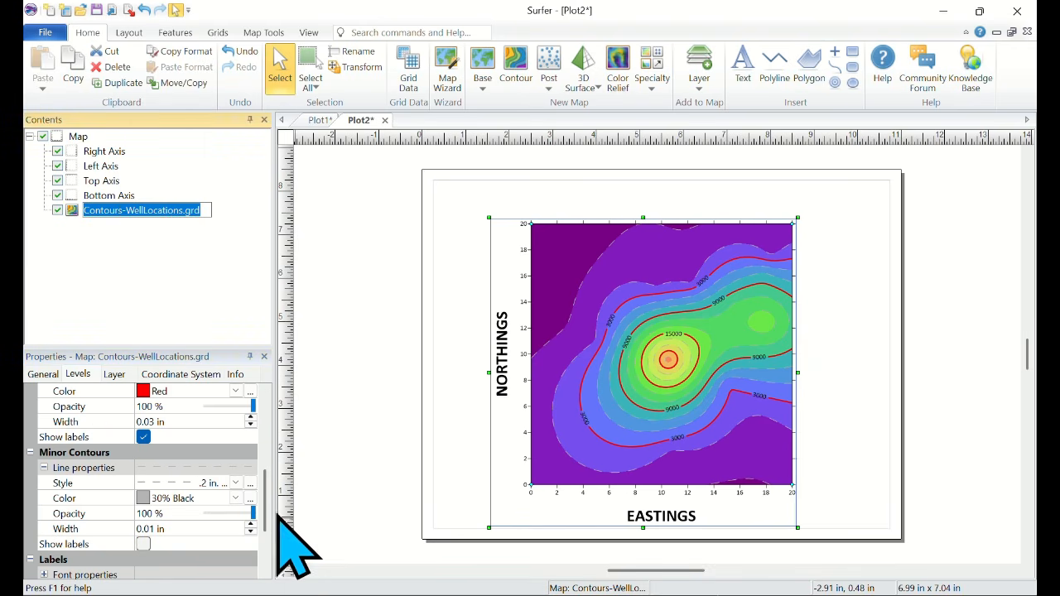
drag(270, 514, 275, 408)
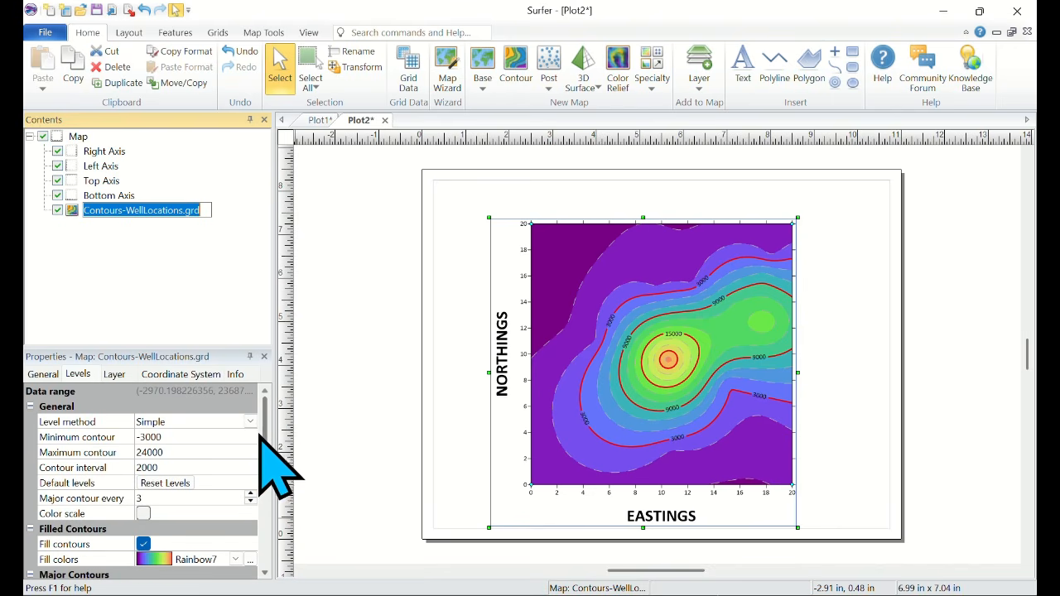
click(251, 422)
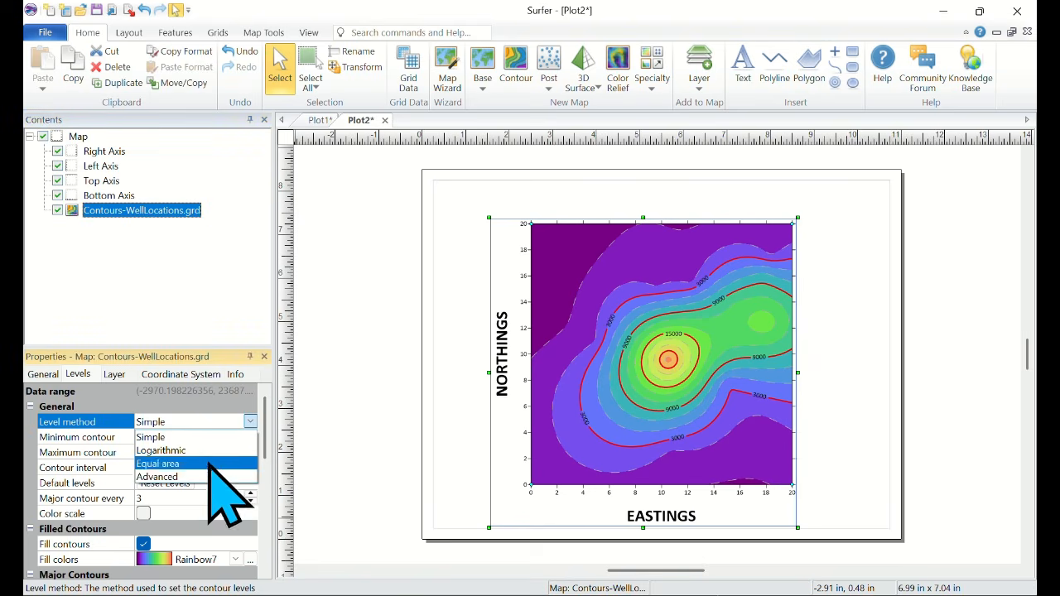
click(165, 477)
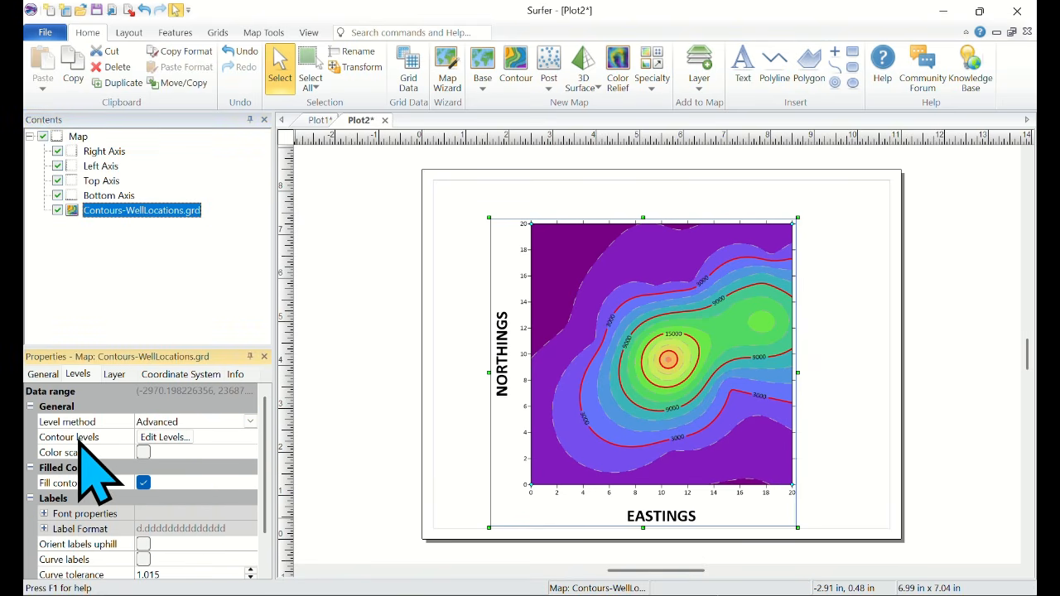
Add a 6000 contour level between 5000 and 7000 in the contour levels and turn on its label
click(169, 436)
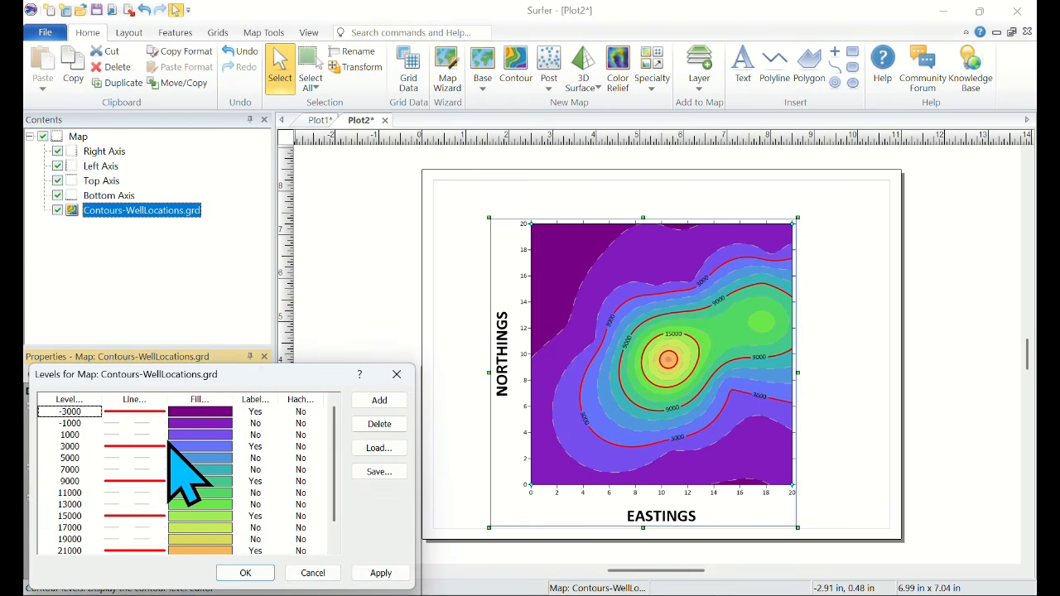
click(72, 470)
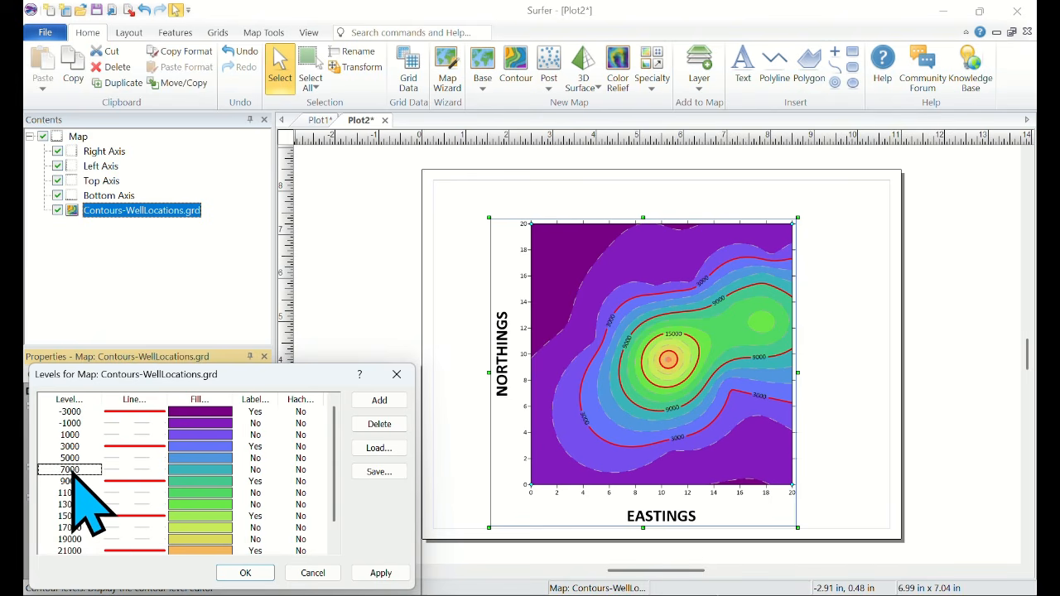
click(379, 401)
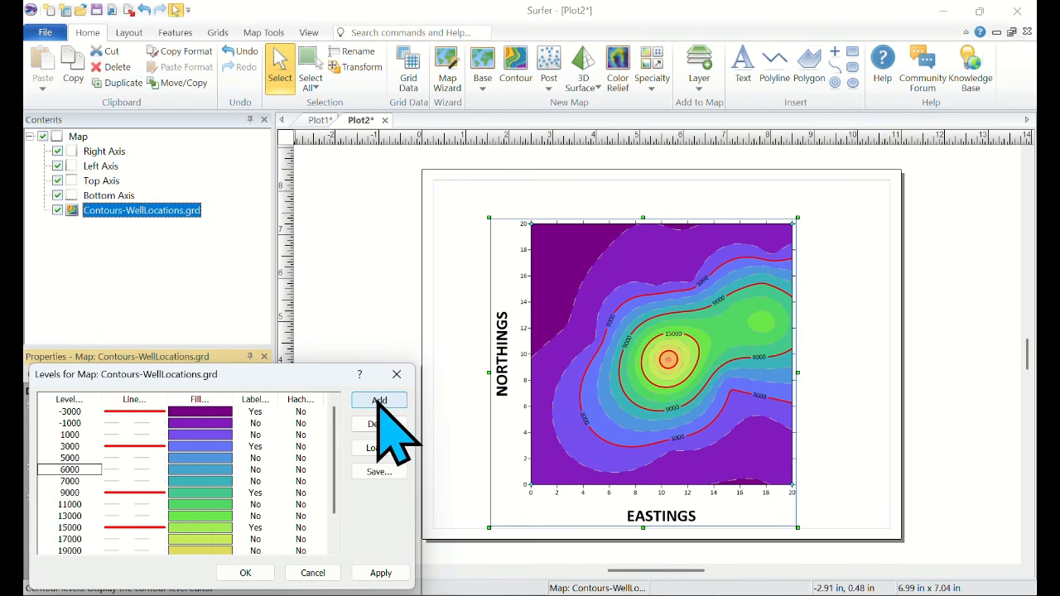
click(77, 475)
double_click(77, 476)
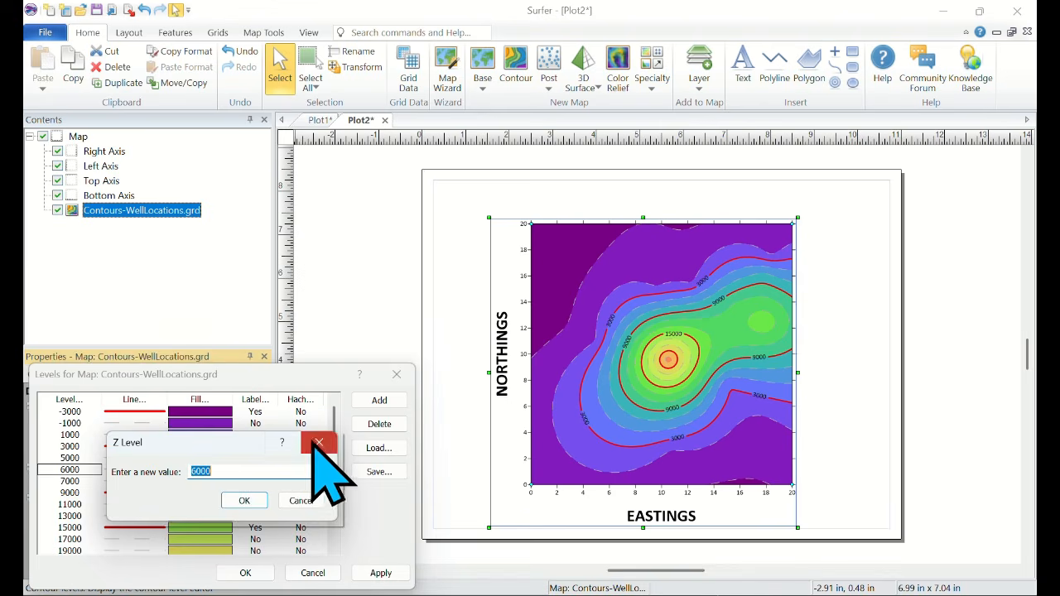
click(318, 444)
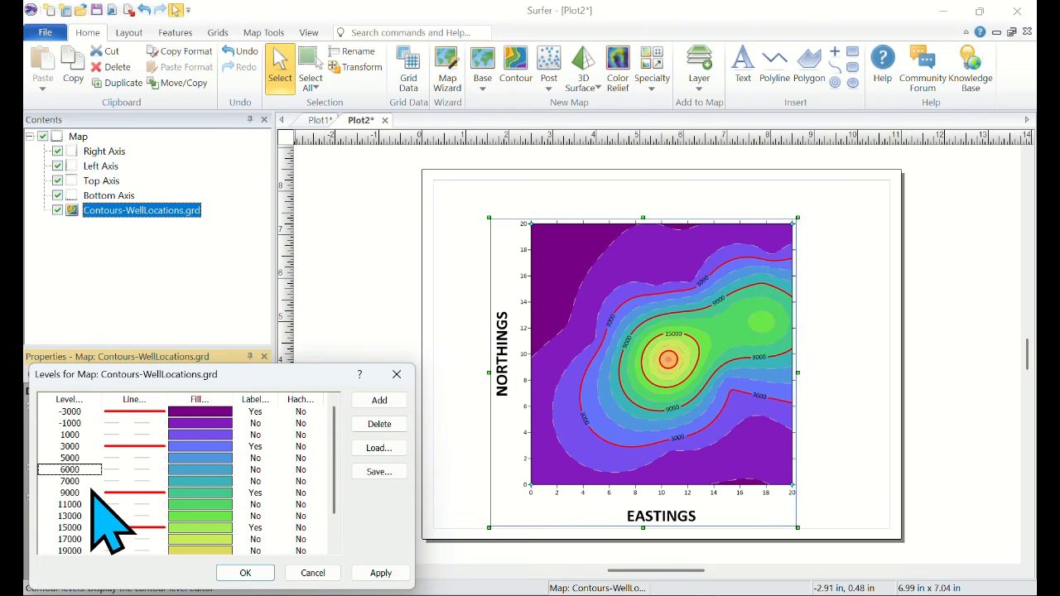
click(257, 470)
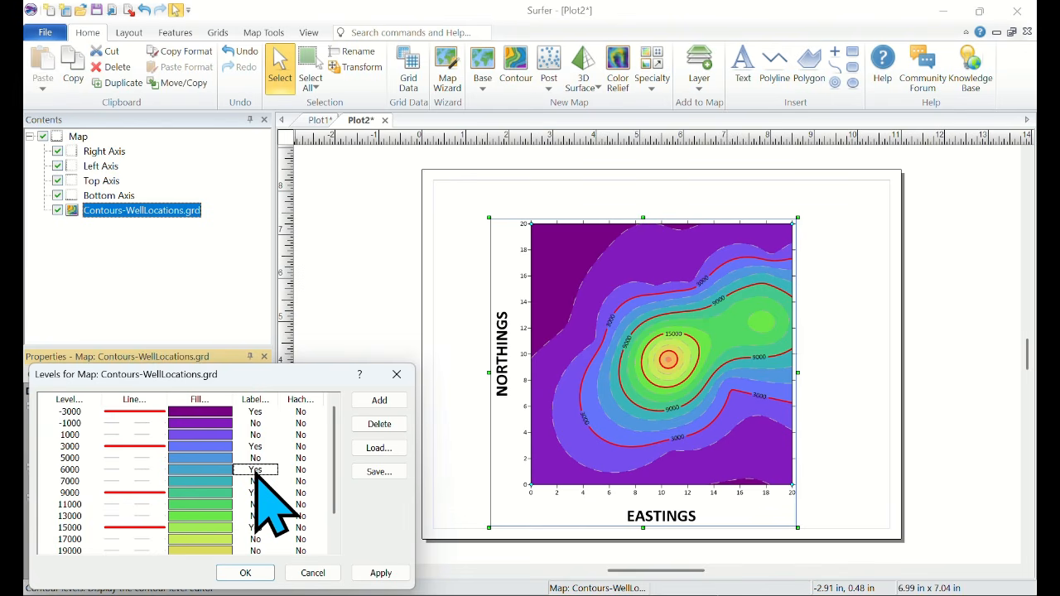
Make the 6000 contour line red and 0.02 in wide, and apply the edited levels to the map
click(137, 474)
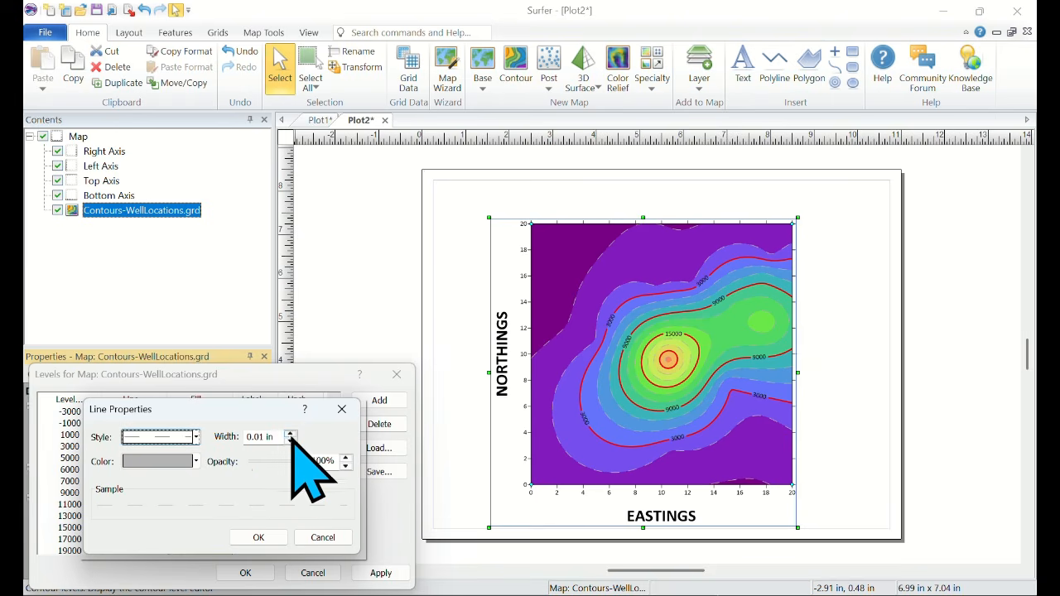
click(289, 433)
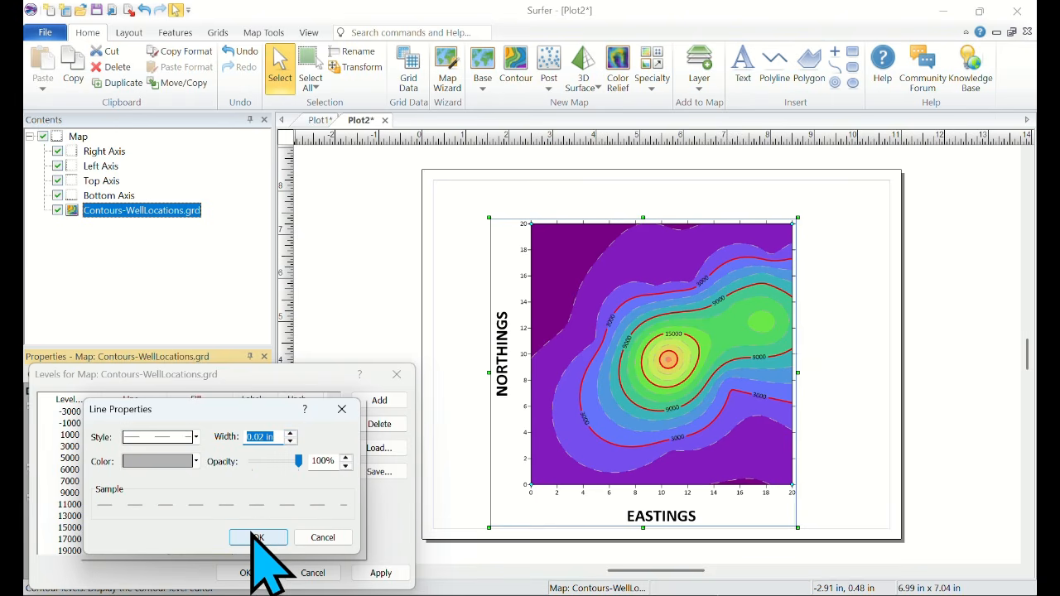
click(162, 462)
click(213, 504)
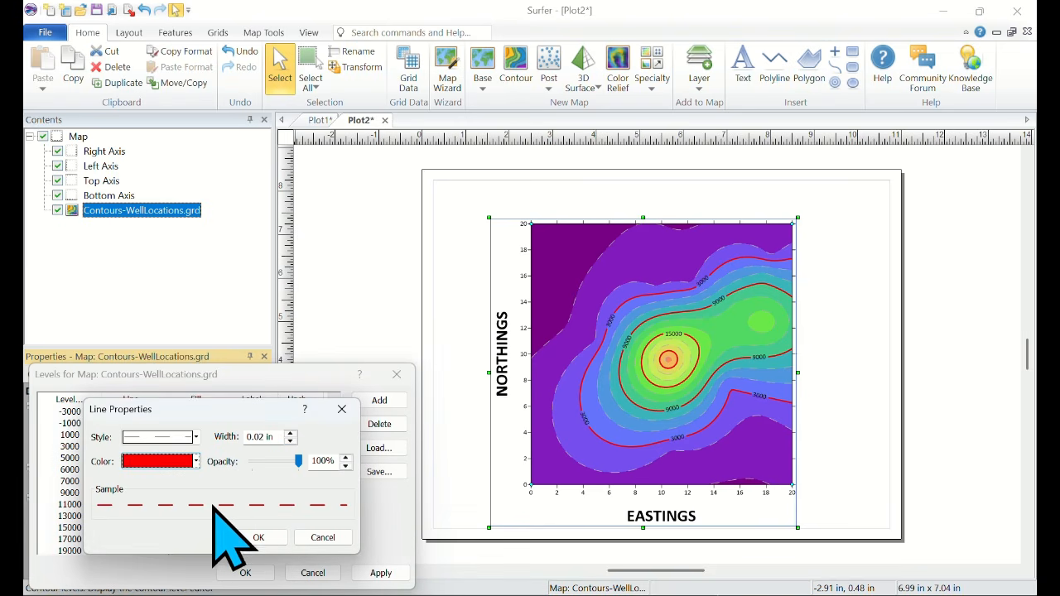
click(259, 539)
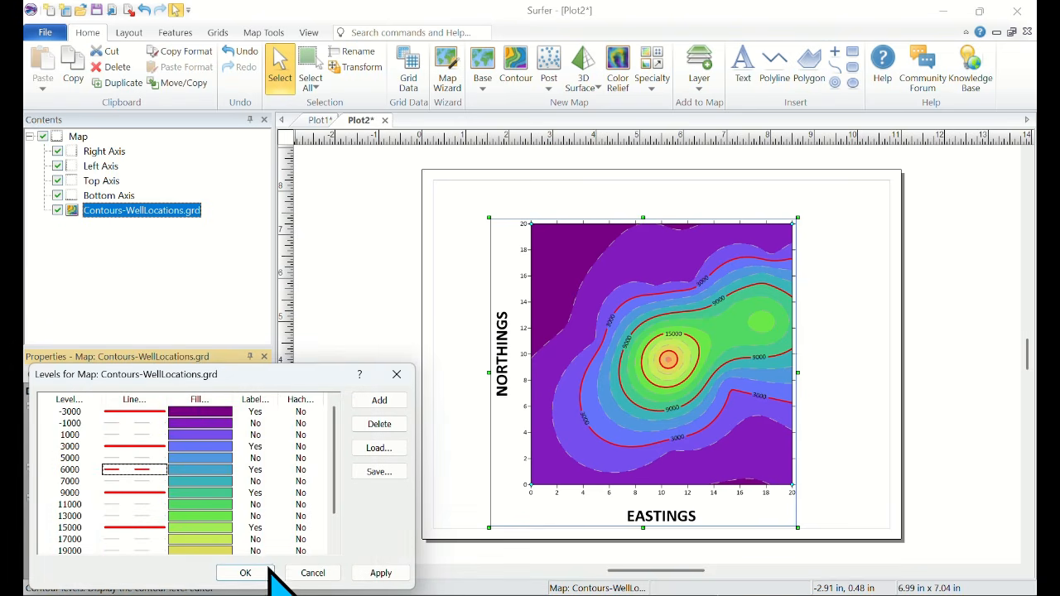
click(383, 578)
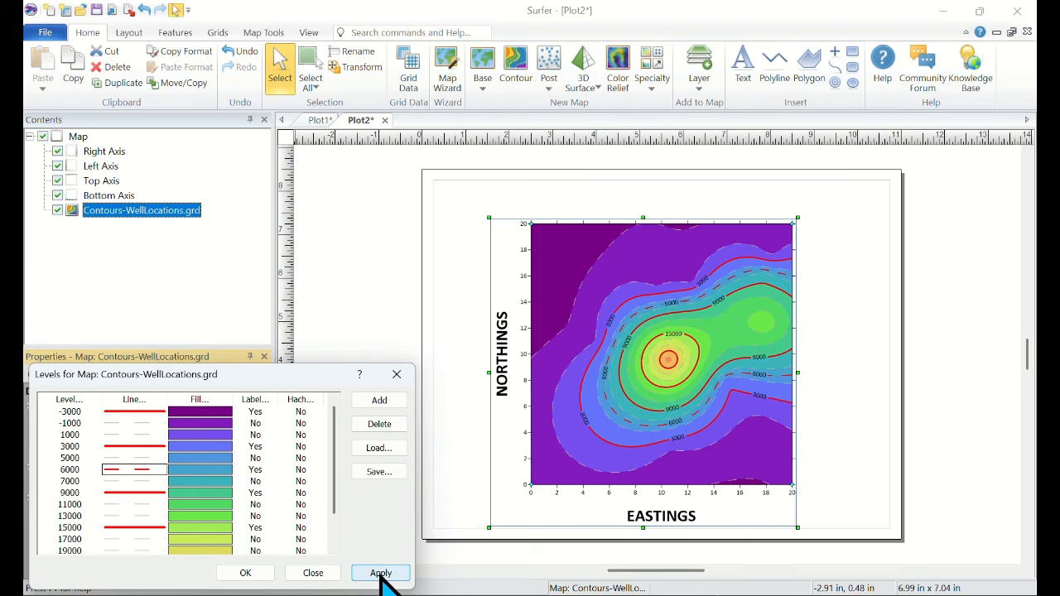
click(245, 573)
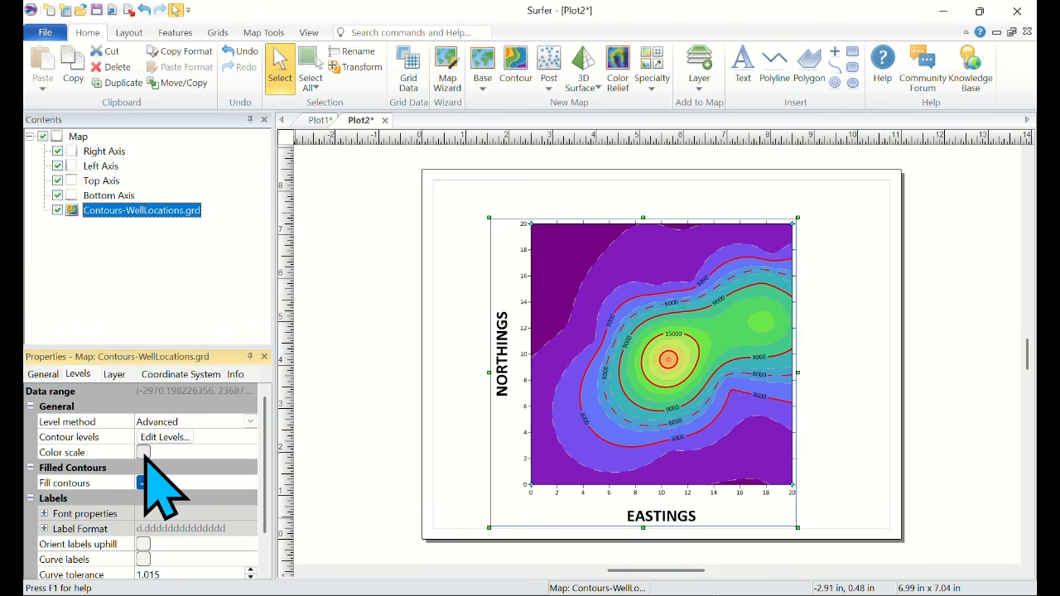
Show a color scale for the contour layer and set its label frequency to 3
click(143, 452)
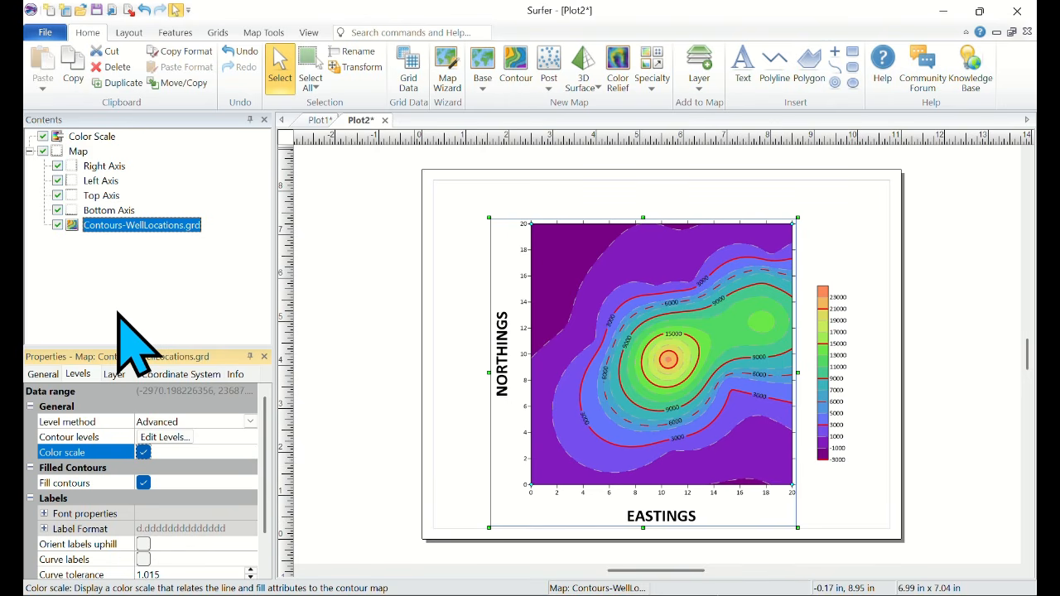
click(103, 138)
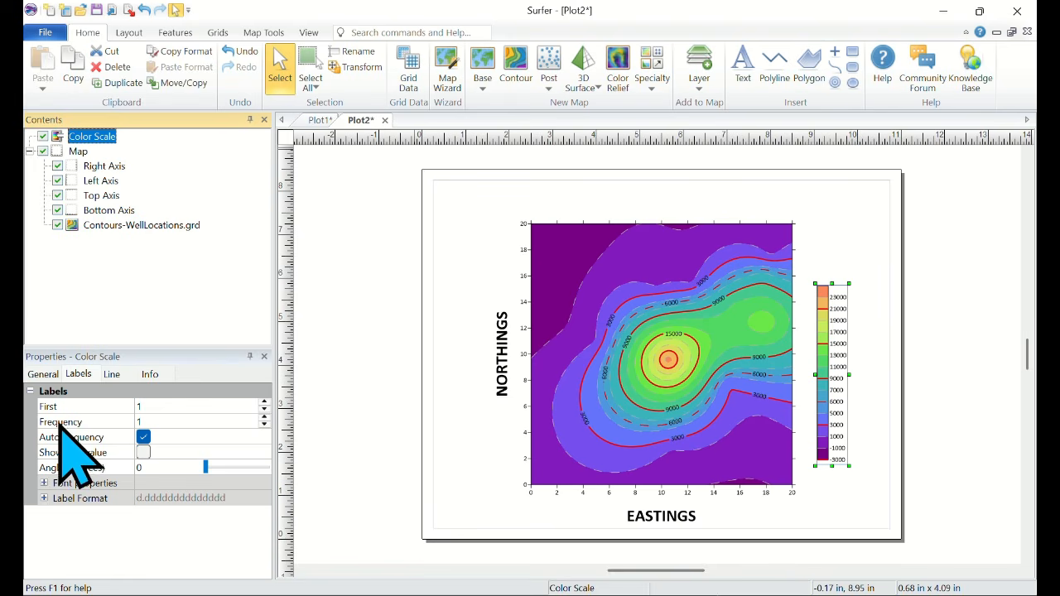
click(144, 423)
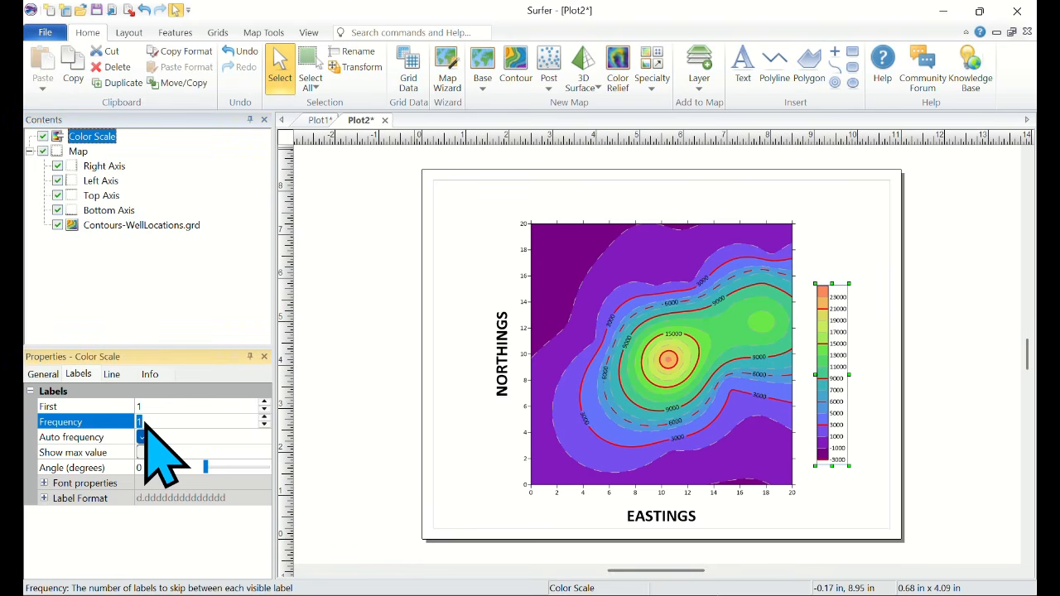
text(3)
key(Return)
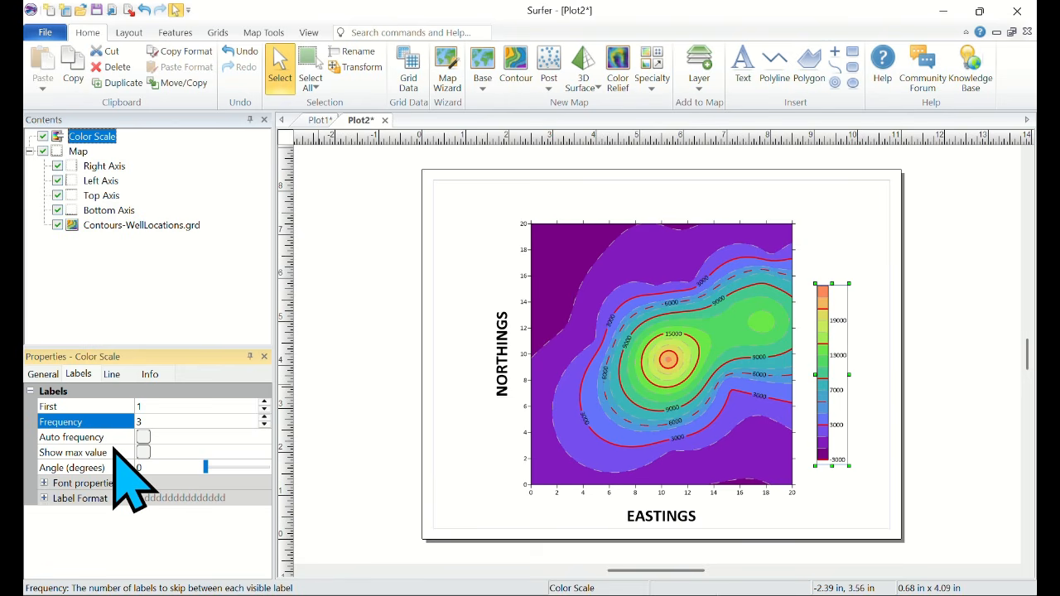
Give the color scale the title ELEVATION and set the title position to Top
click(73, 370)
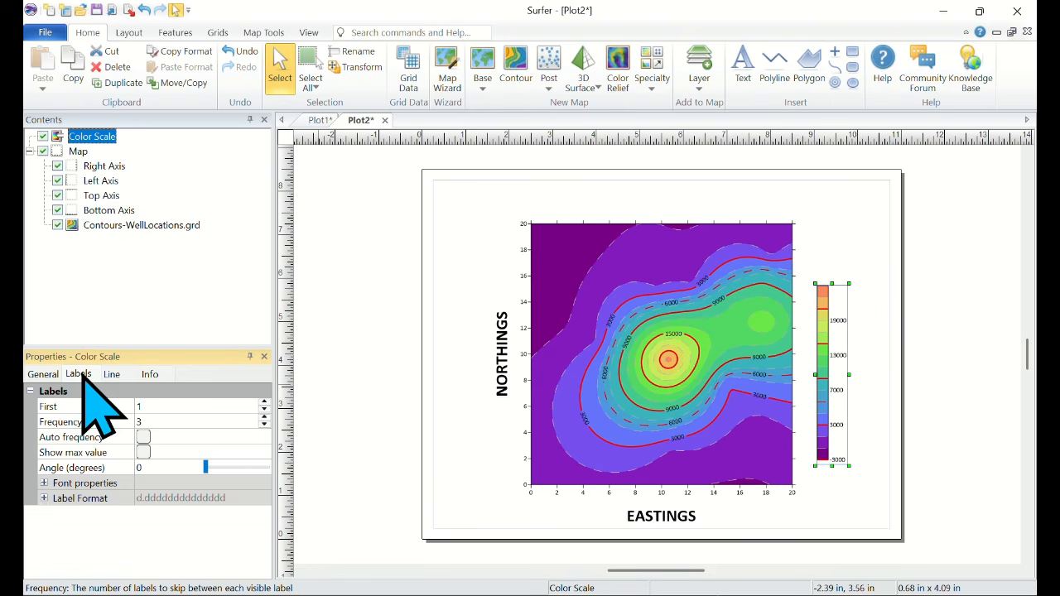
click(43, 375)
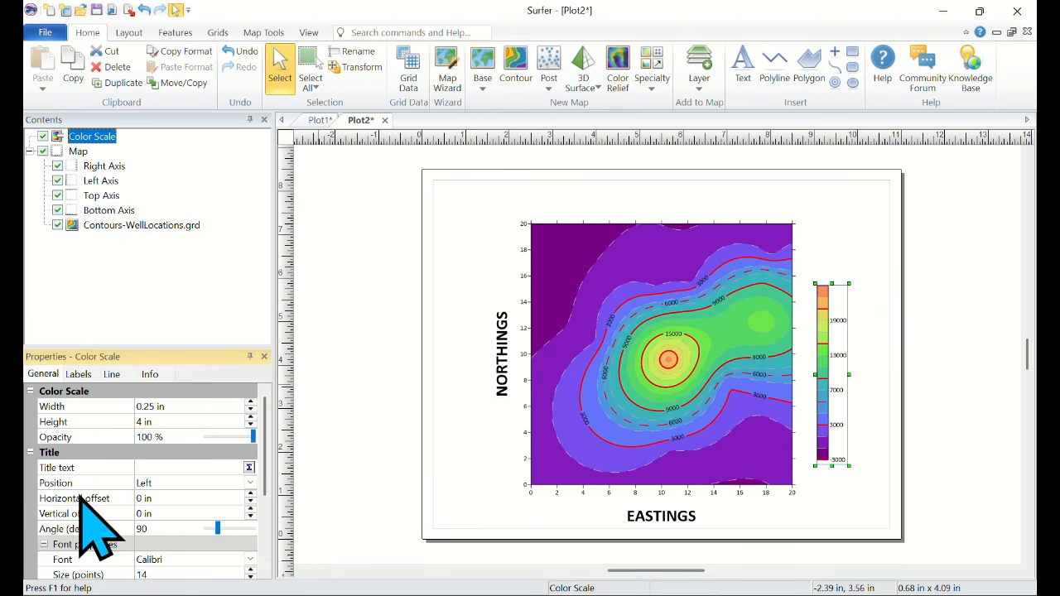
click(150, 470)
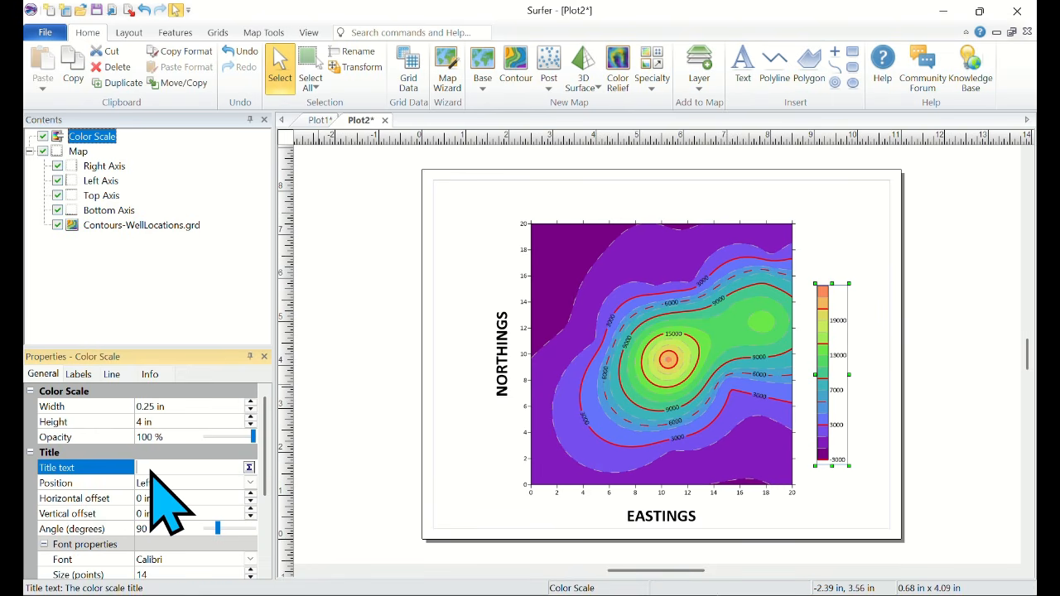
text(ELEVATION)
key(Return)
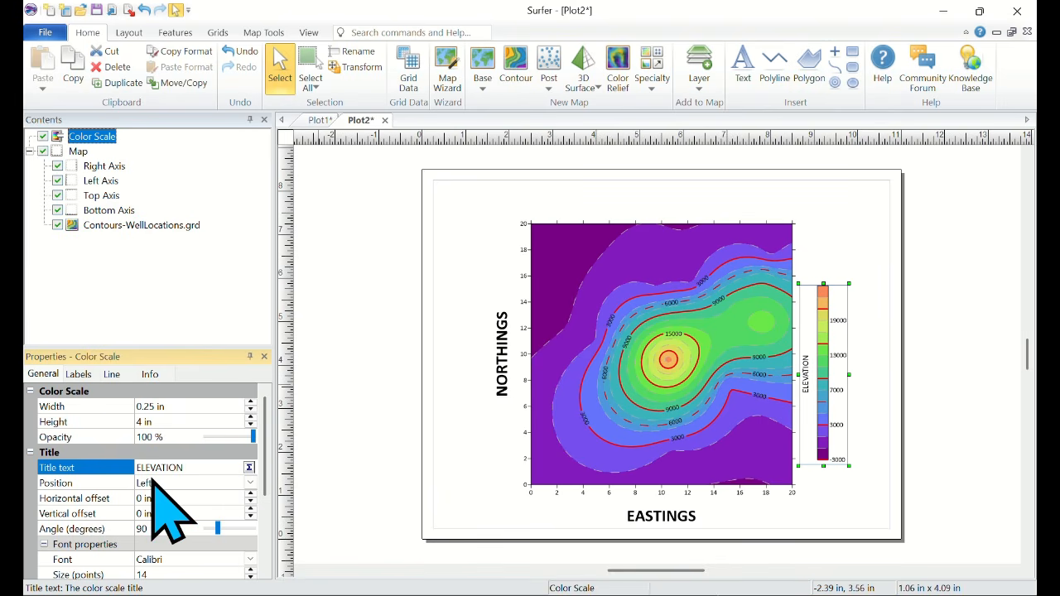
click(250, 484)
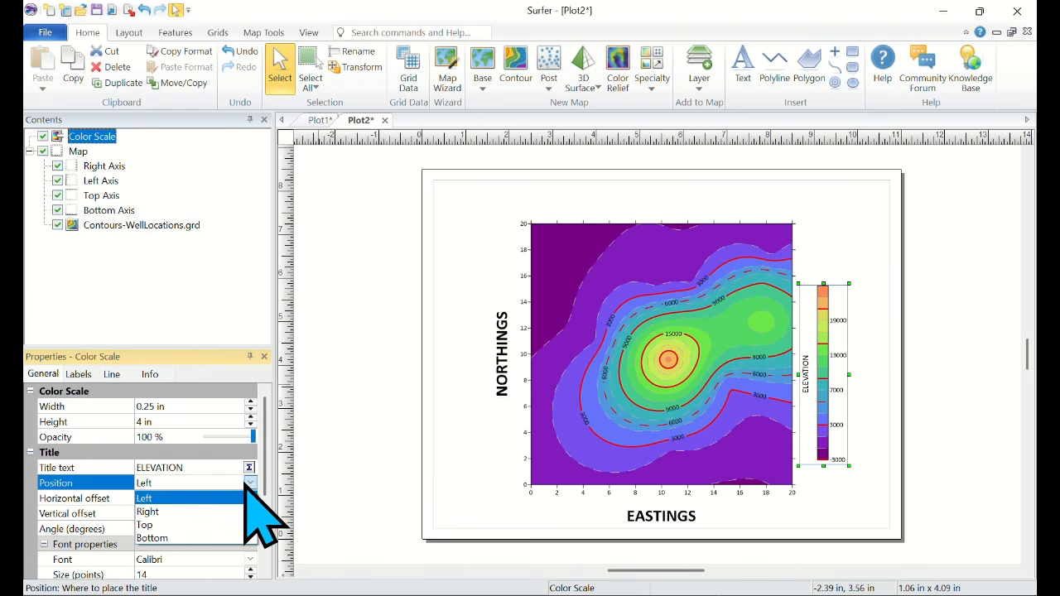
click(158, 526)
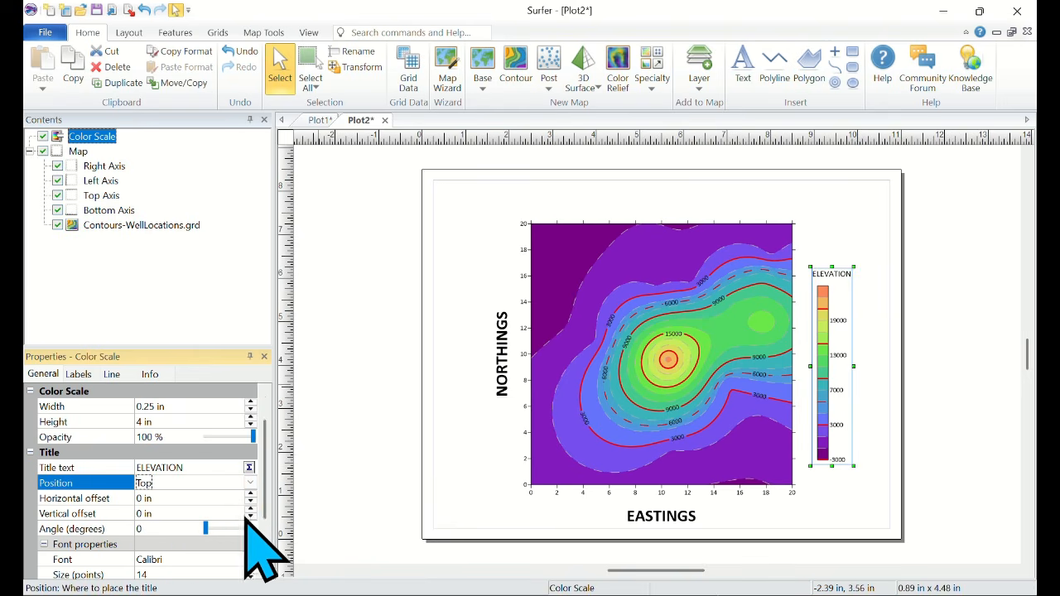
Set the color scale title's font size to 20 points and make it bold
scroll(251, 514, down, 2)
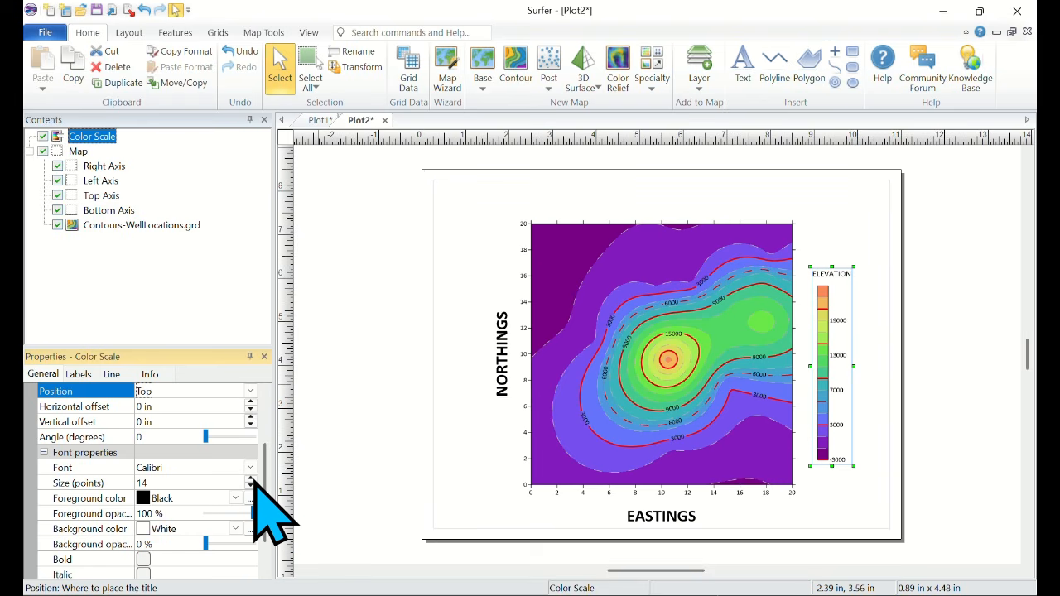
click(250, 479)
click(144, 559)
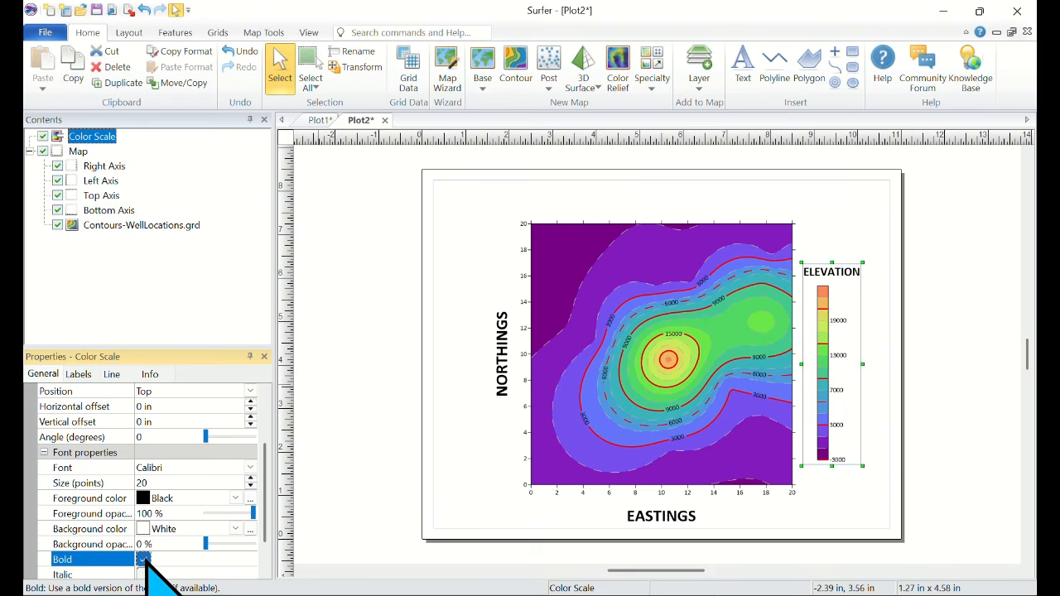
Move the color scale slightly away from the map's right edge, keeping it inside the page margin
click(849, 257)
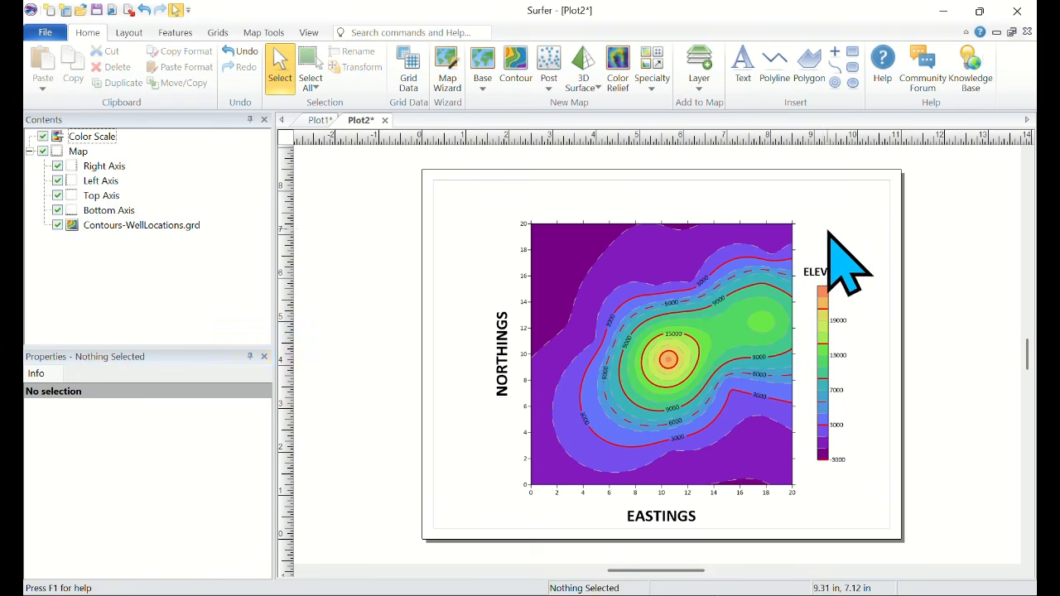
click(822, 405)
drag(822, 404, 844, 403)
click(826, 182)
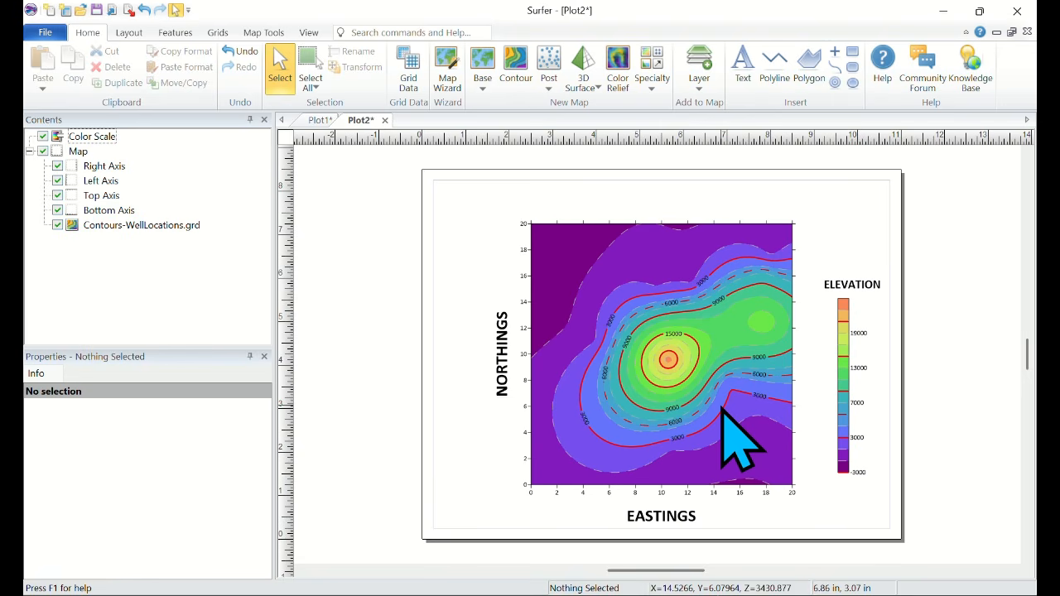
Add a map scale to the contour map and select it
click(261, 33)
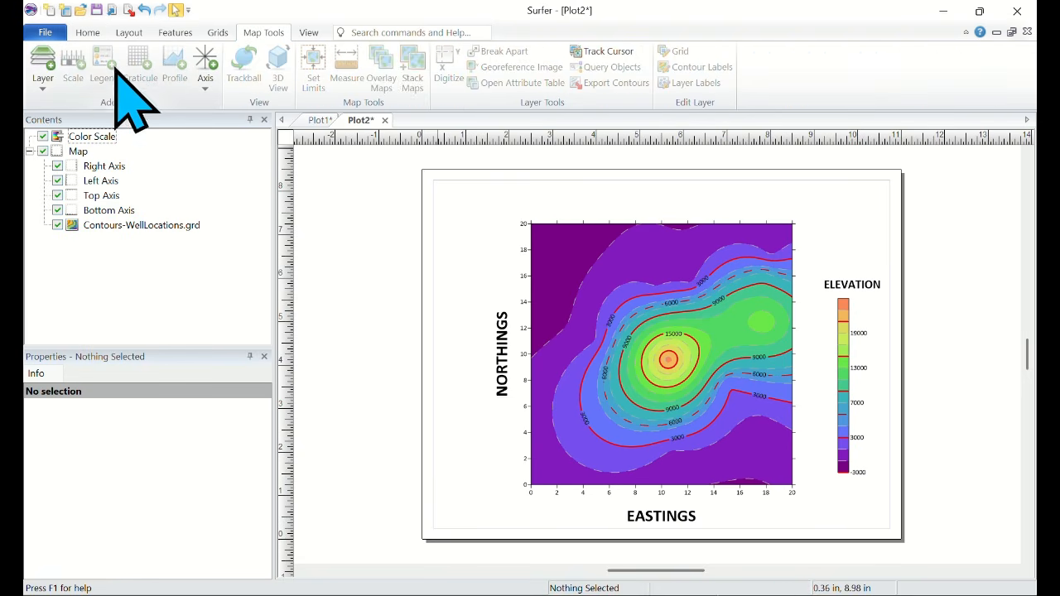
click(78, 152)
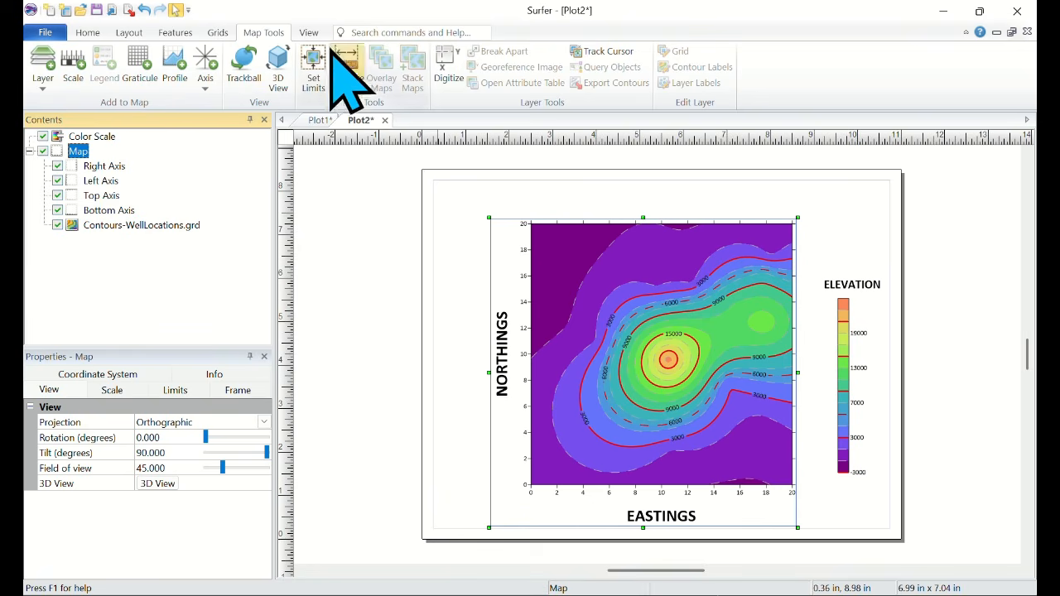
click(73, 77)
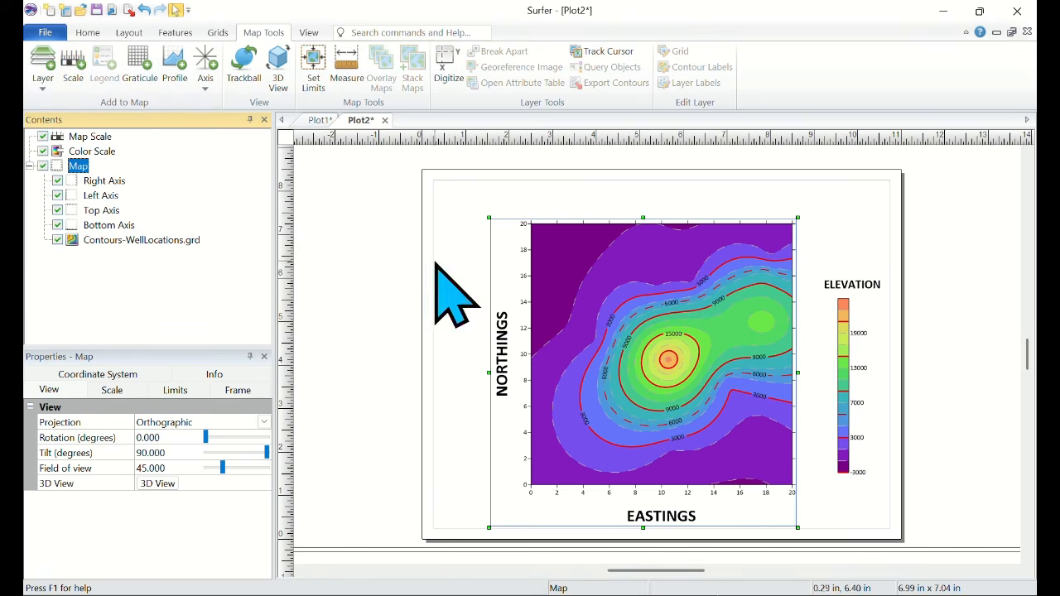
scroll(782, 476, down, 1)
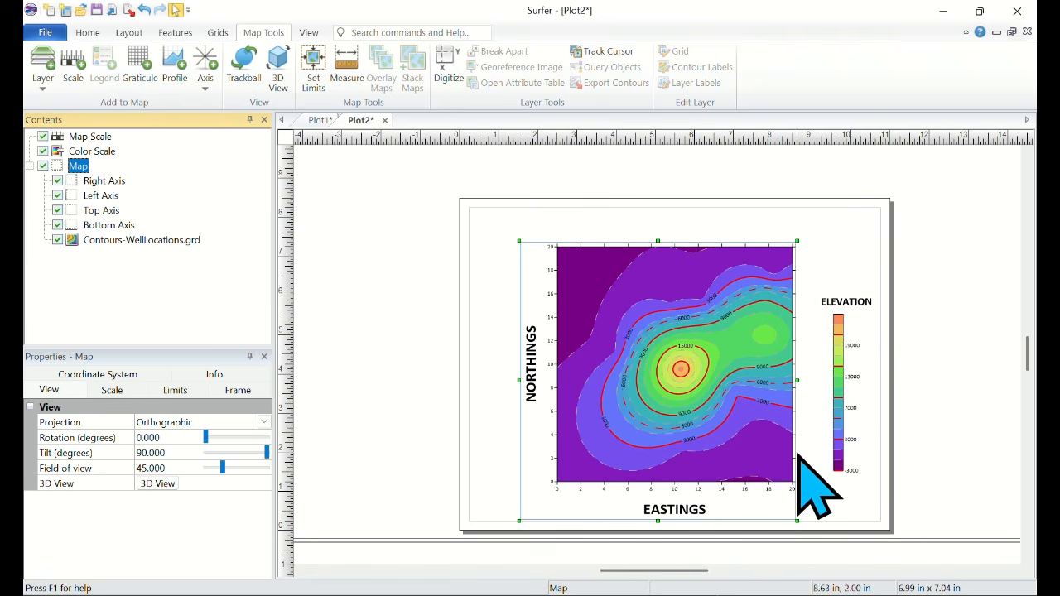
click(92, 137)
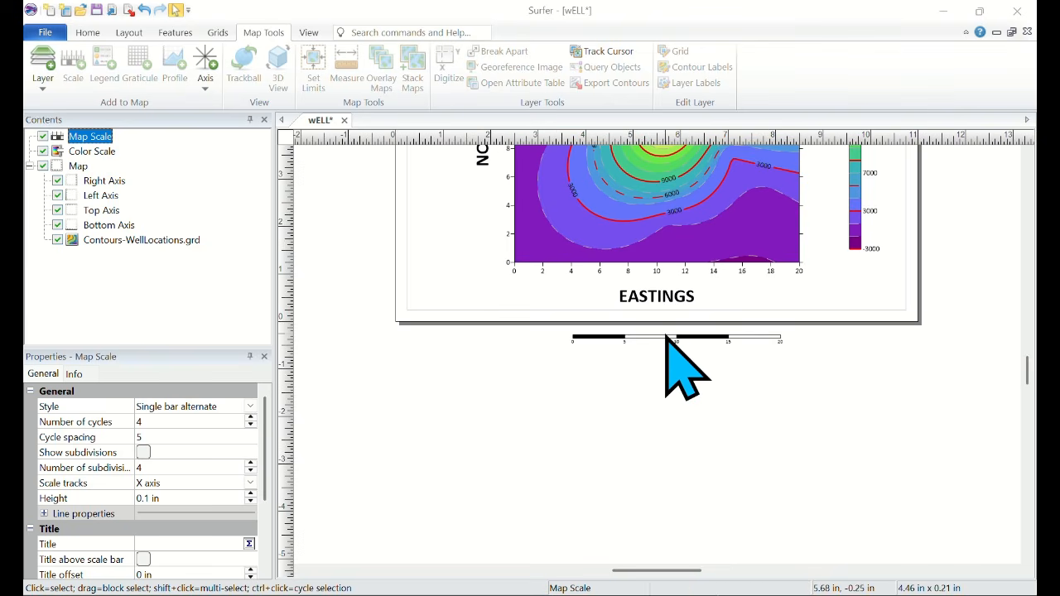
Shrink the map scale bar and move it onto the page's lower-right corner, beside the EASTINGS title
click(667, 340)
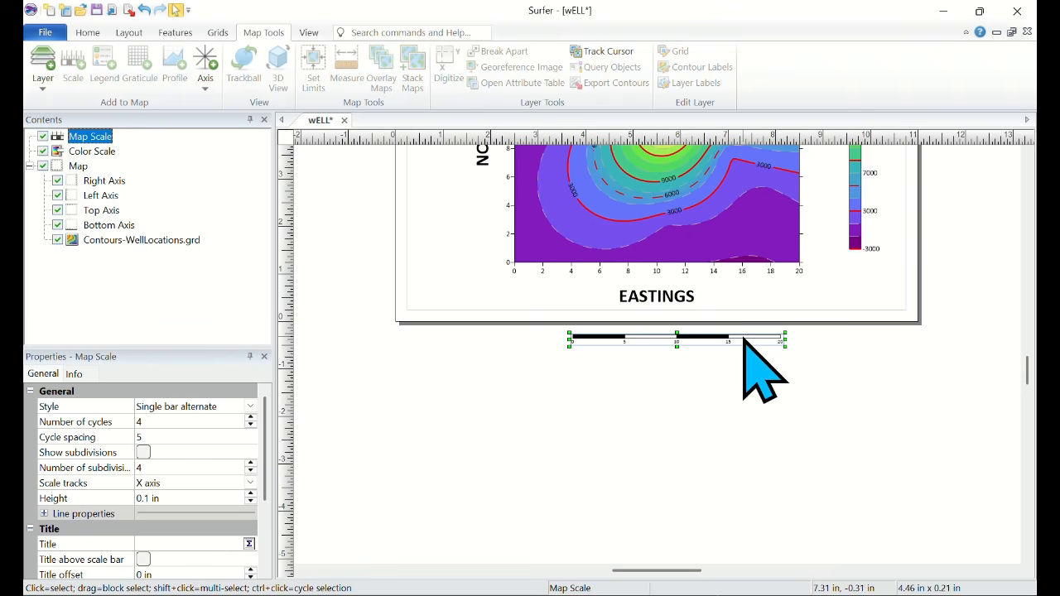
click(705, 339)
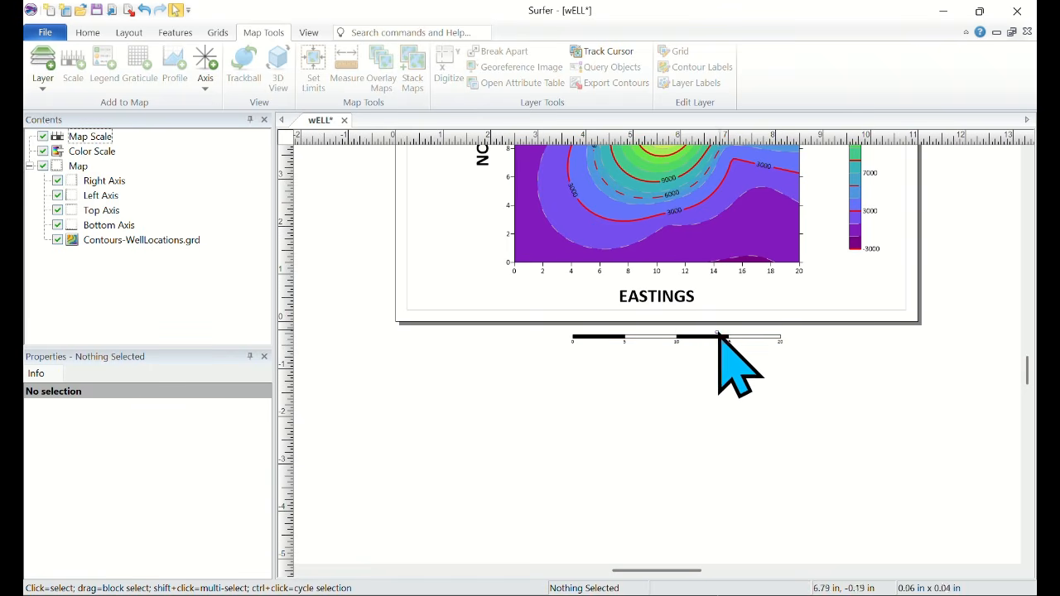
drag(719, 333, 760, 305)
click(711, 338)
drag(698, 335, 705, 334)
click(705, 338)
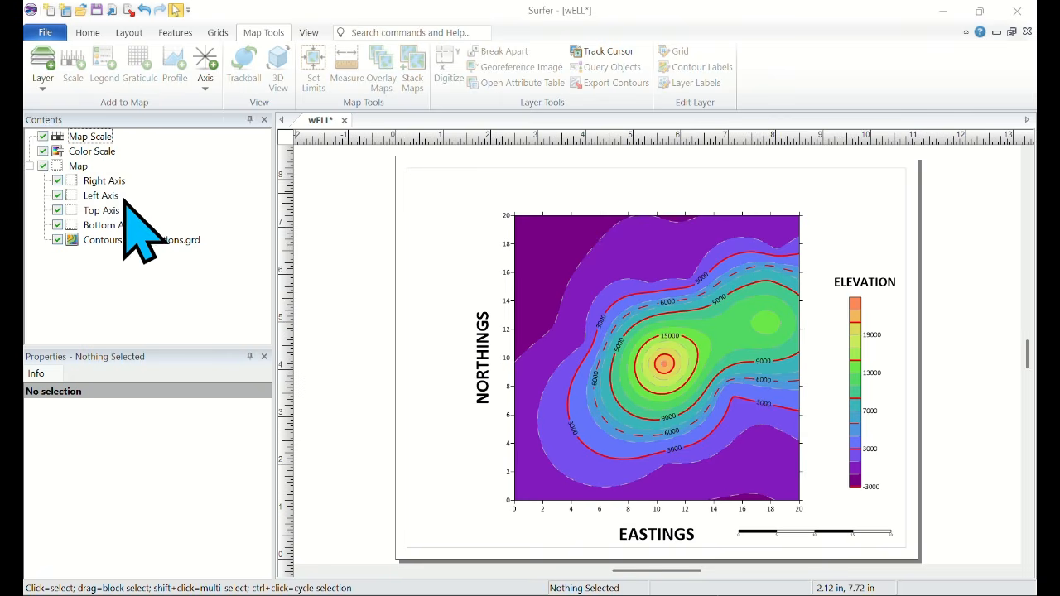
click(89, 33)
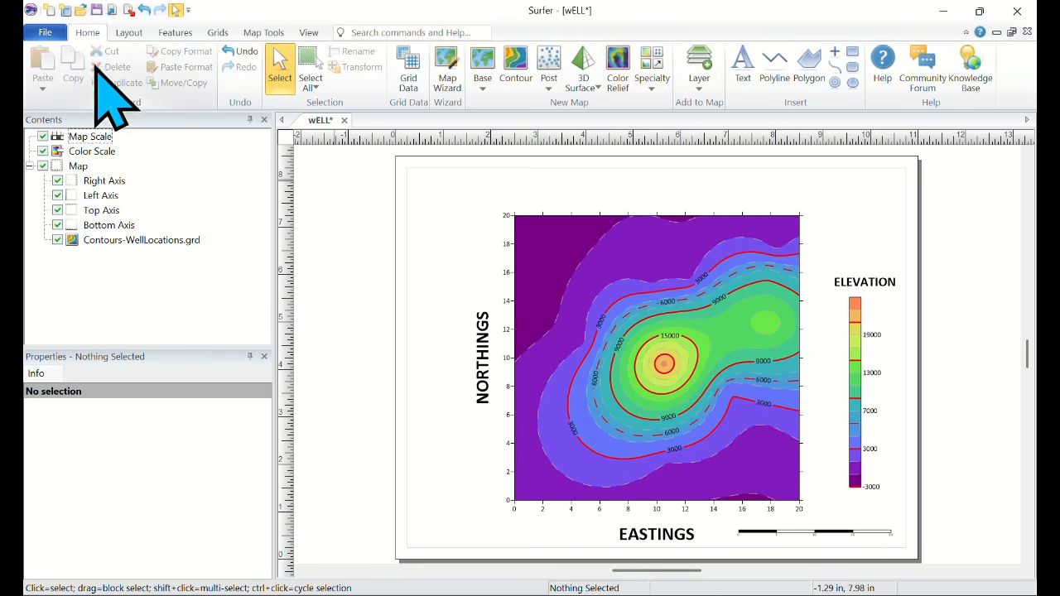
Place a point symbol on the page above the ELEVATION color scale, near the page's upper-right corner
click(79, 166)
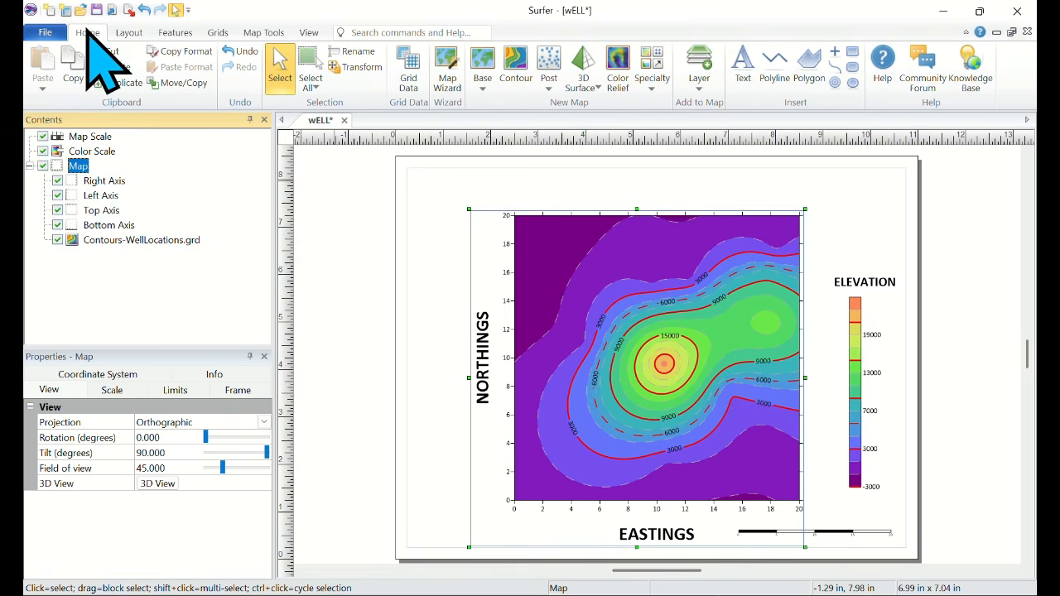
click(835, 52)
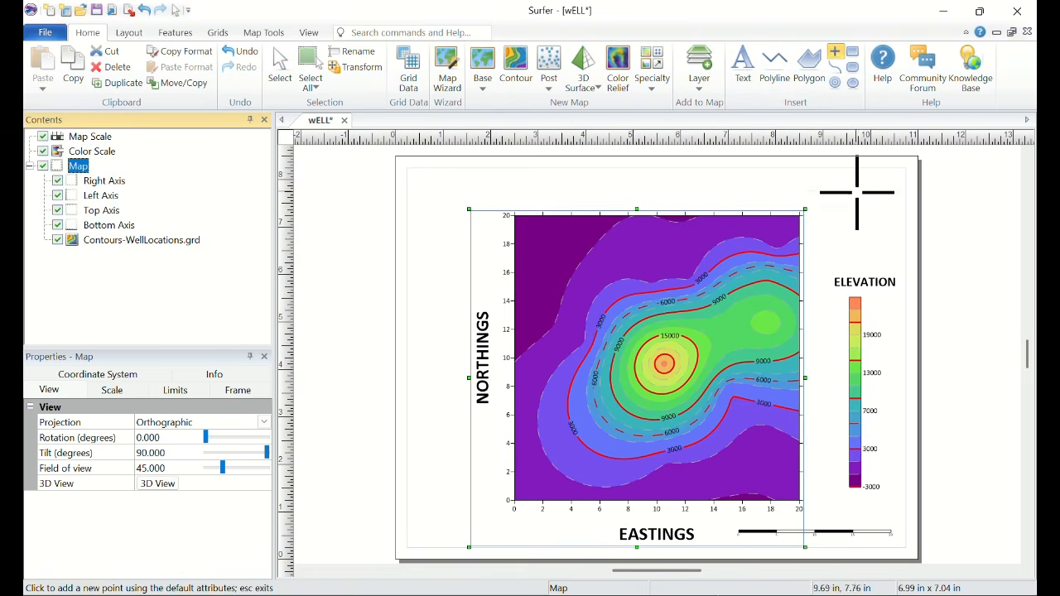
click(853, 211)
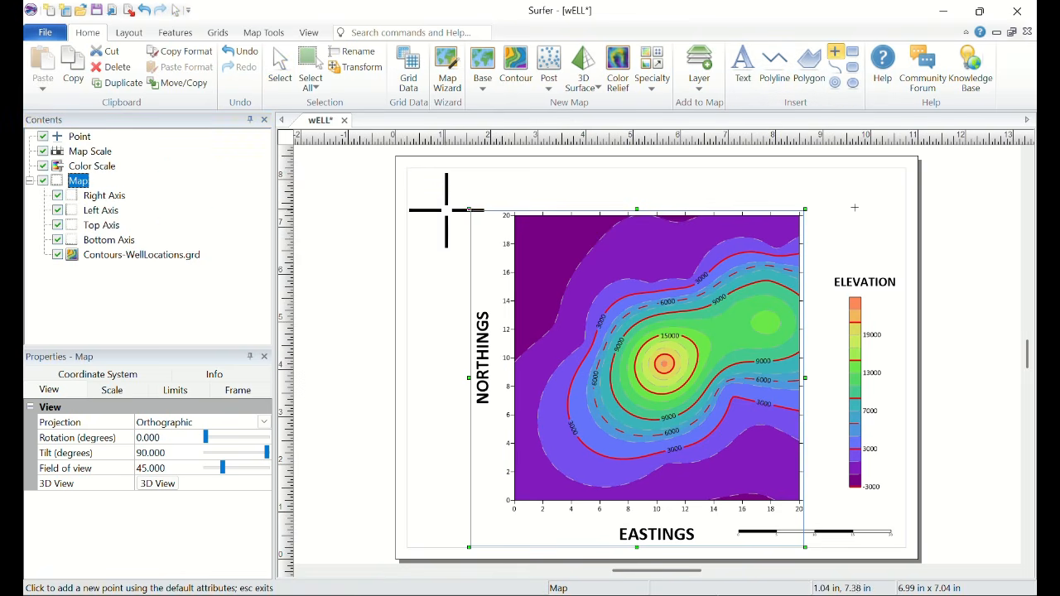
Turn the new point into a north arrow using Symbol 6 from the GSI North Arrows set
click(82, 136)
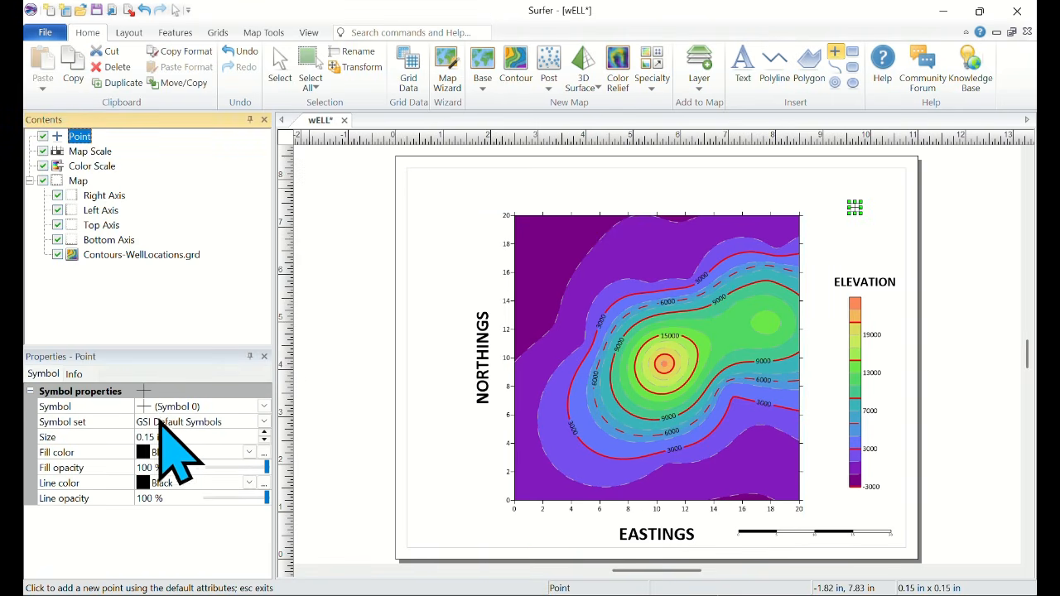
click(264, 421)
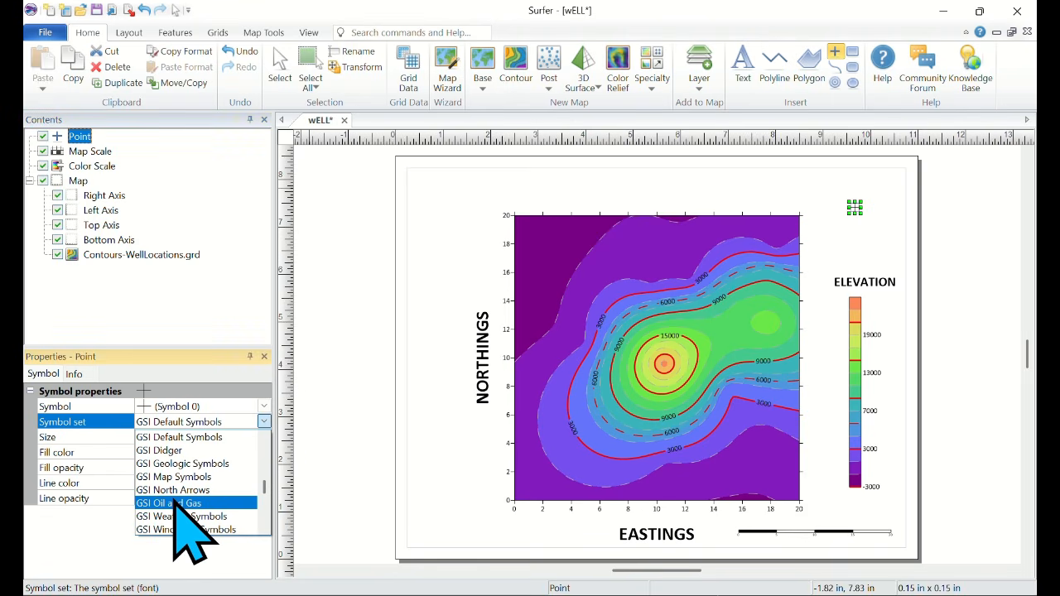
click(174, 494)
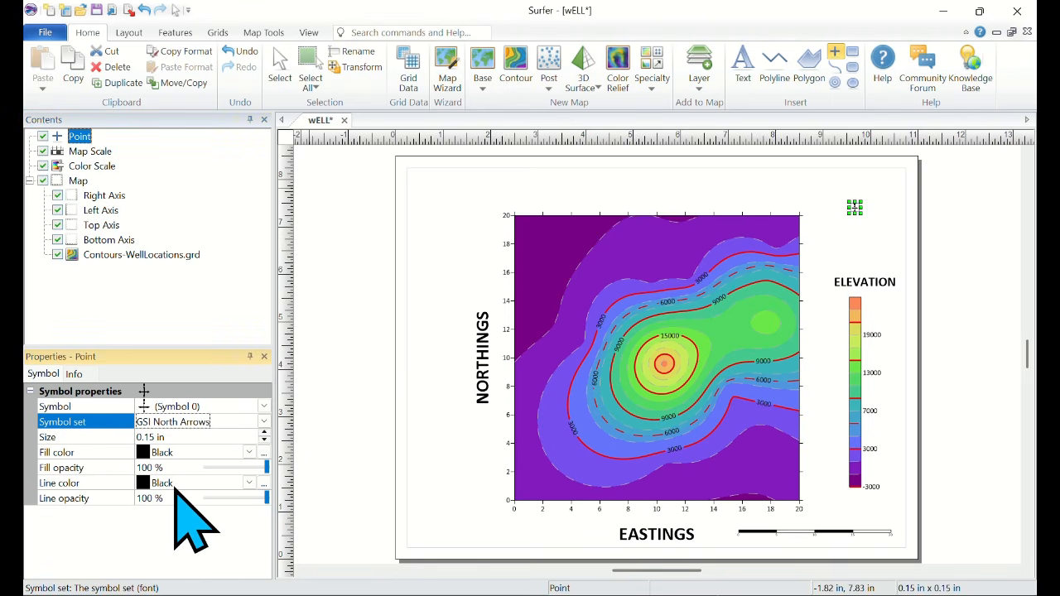
click(263, 406)
click(226, 454)
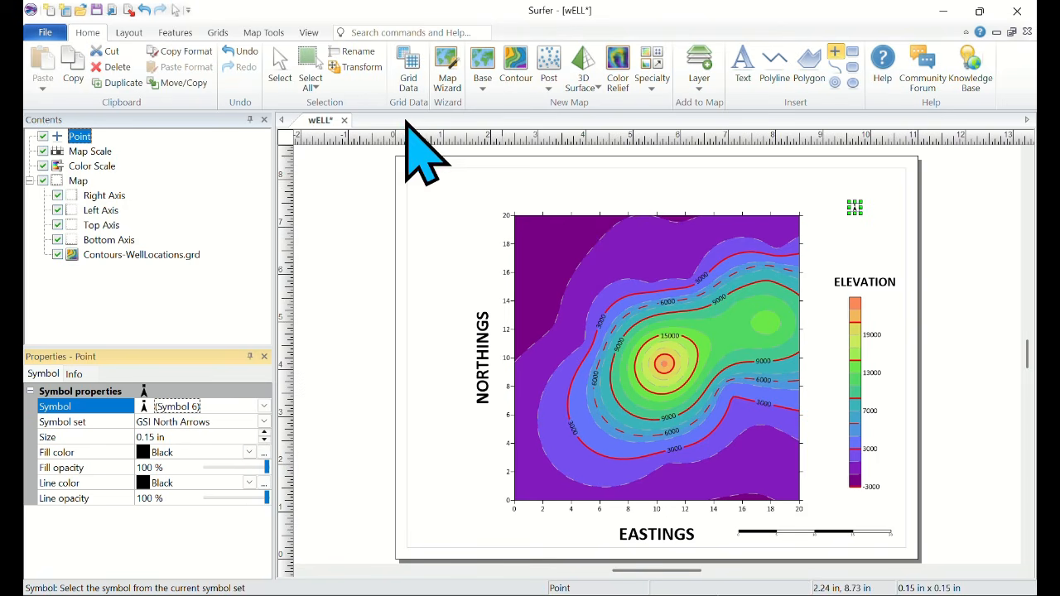
Enlarge the north arrow to about 1.56 by 1.69 in above the color scale and clear the selection
click(282, 70)
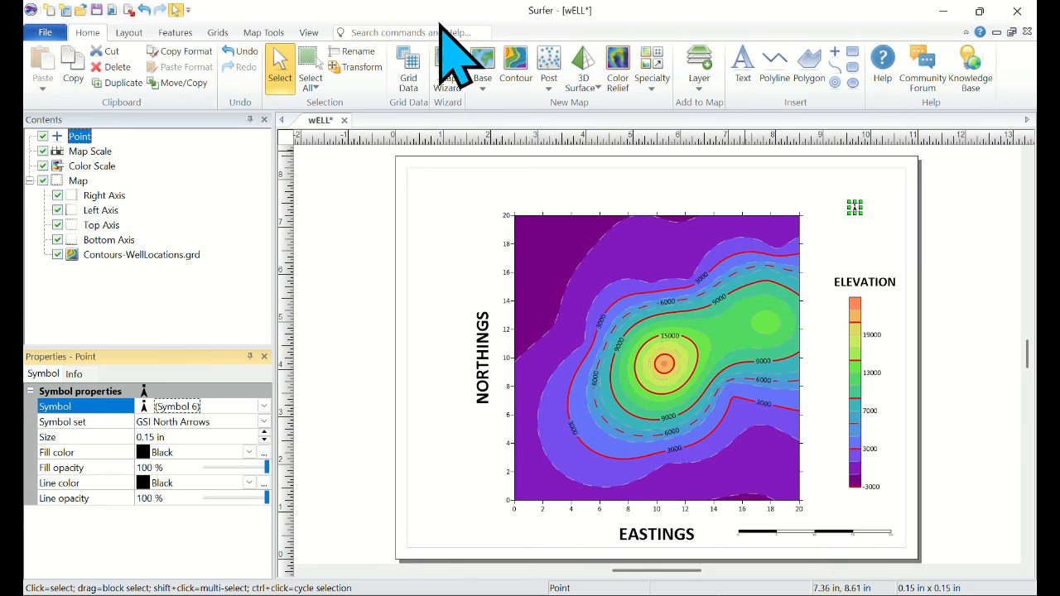
click(861, 248)
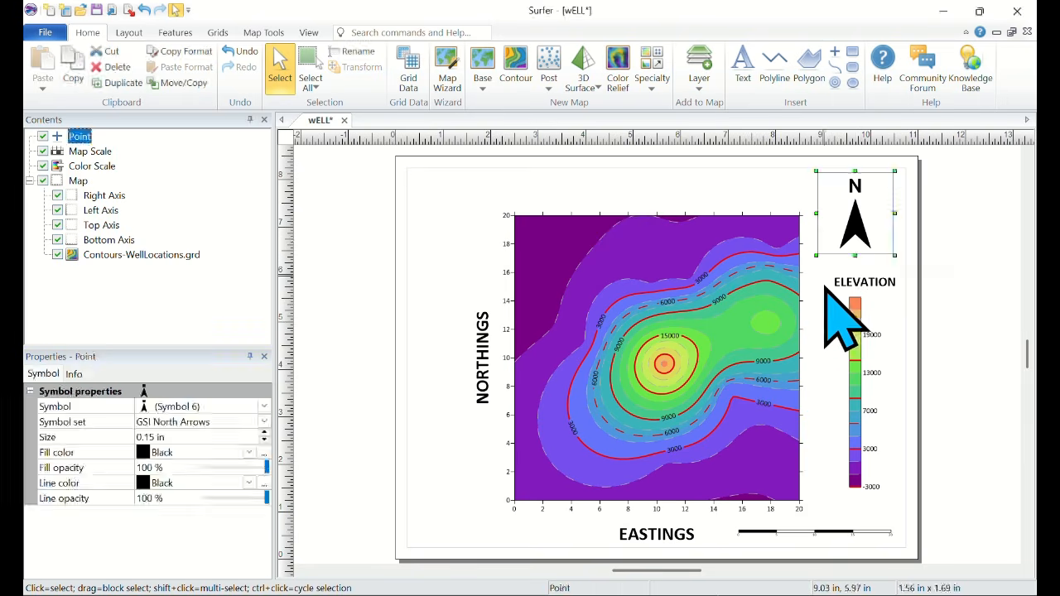
click(766, 385)
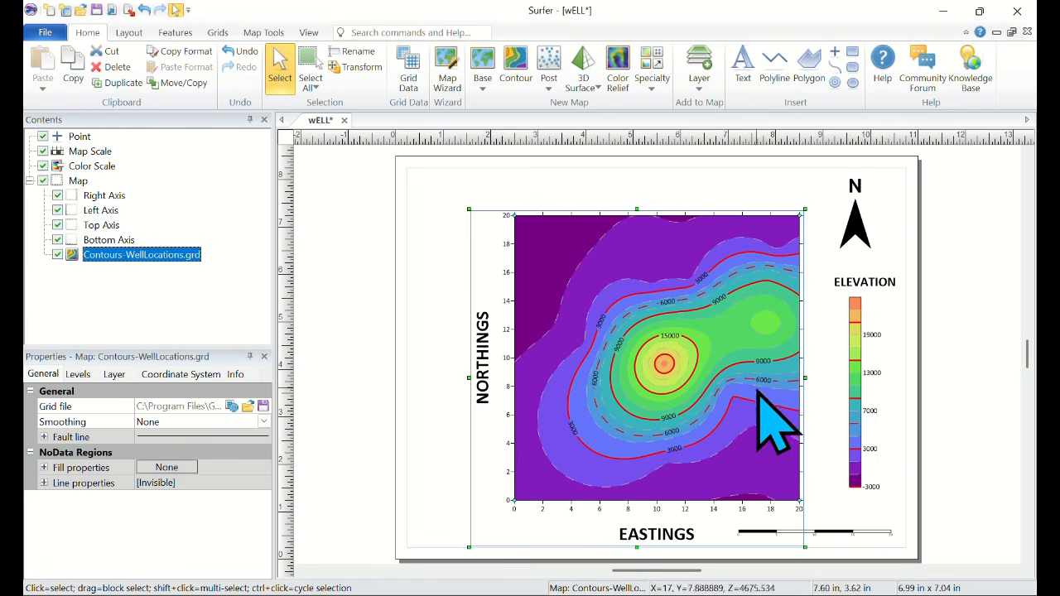
click(556, 184)
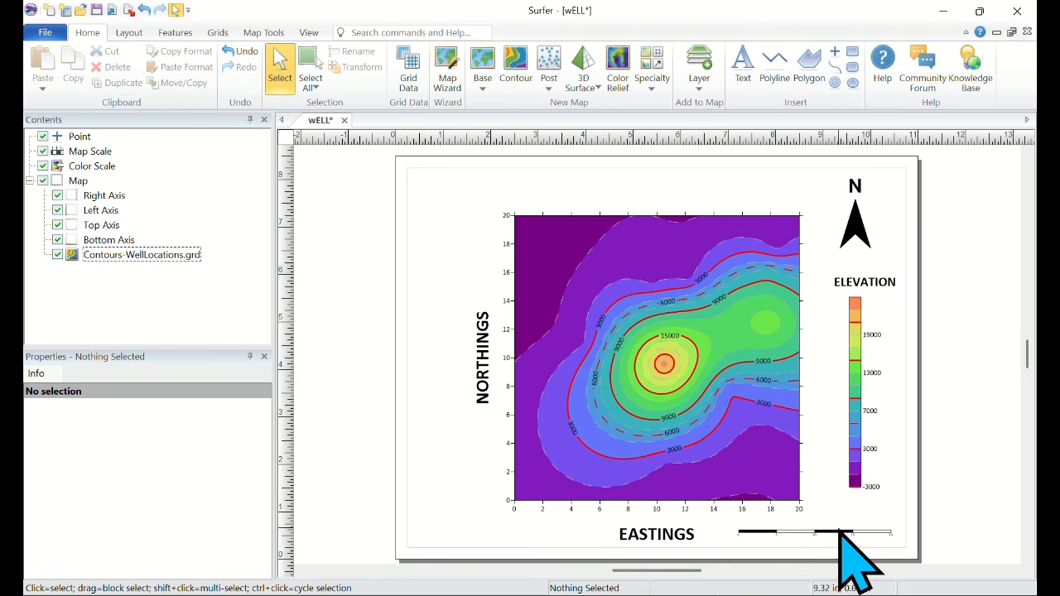
Give the map scale the title SCALE and place the title above the scale bar
click(96, 150)
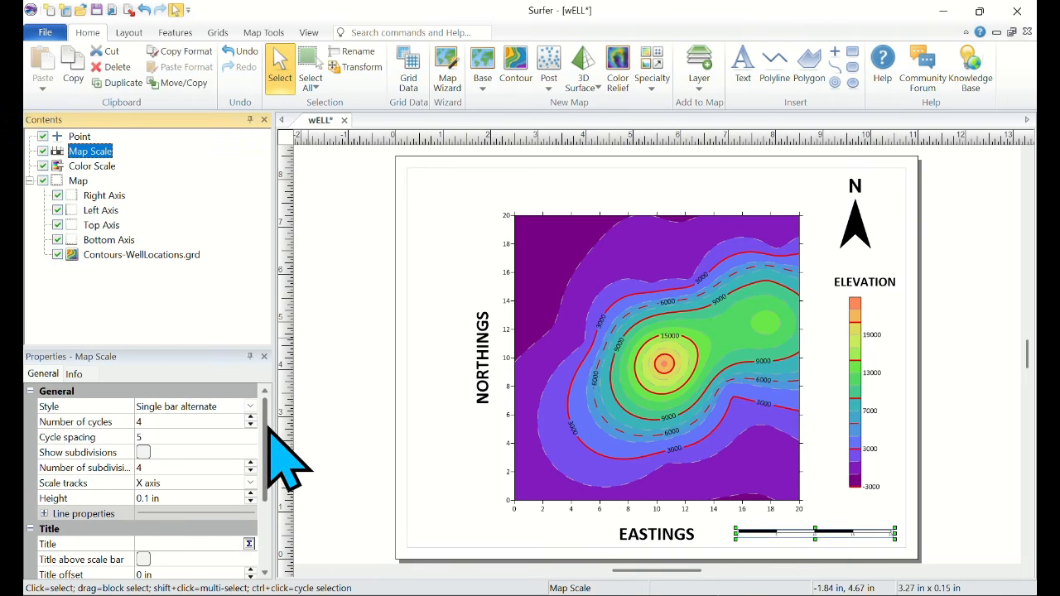
drag(269, 432, 269, 453)
click(176, 495)
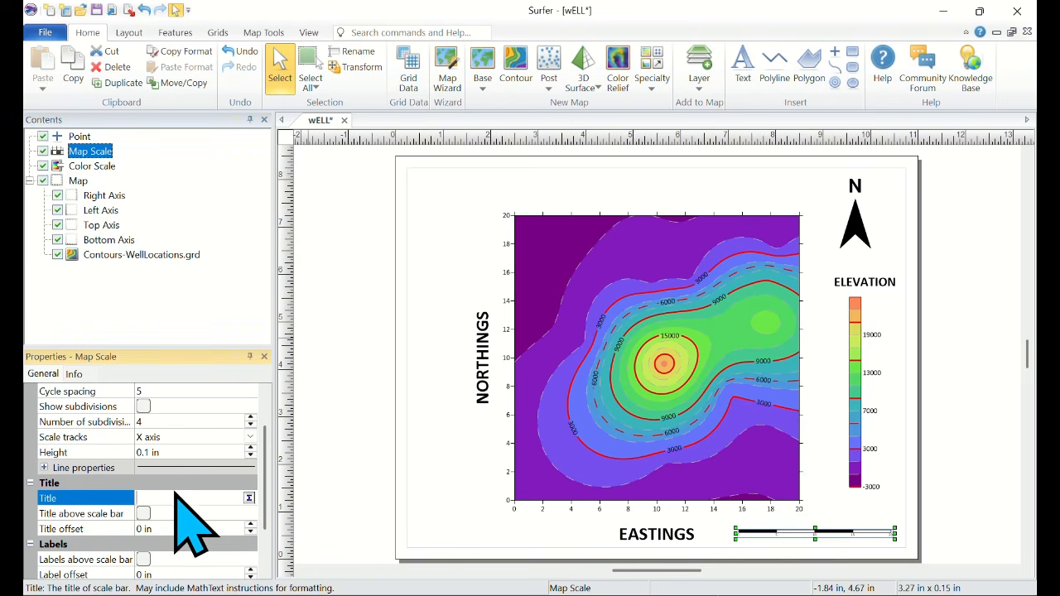
text(SCA)
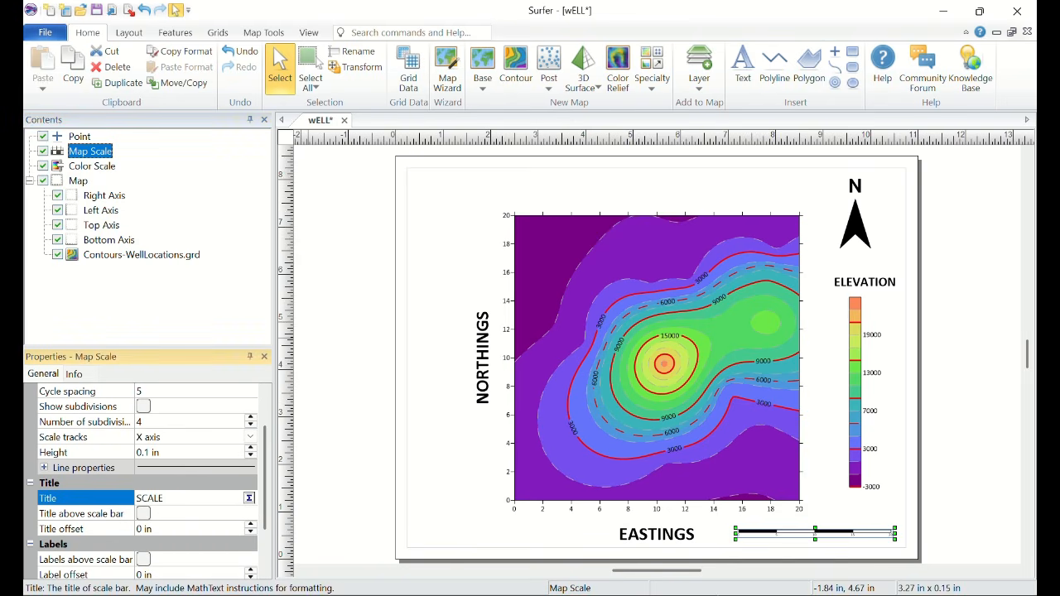
text(LE)
key(Return)
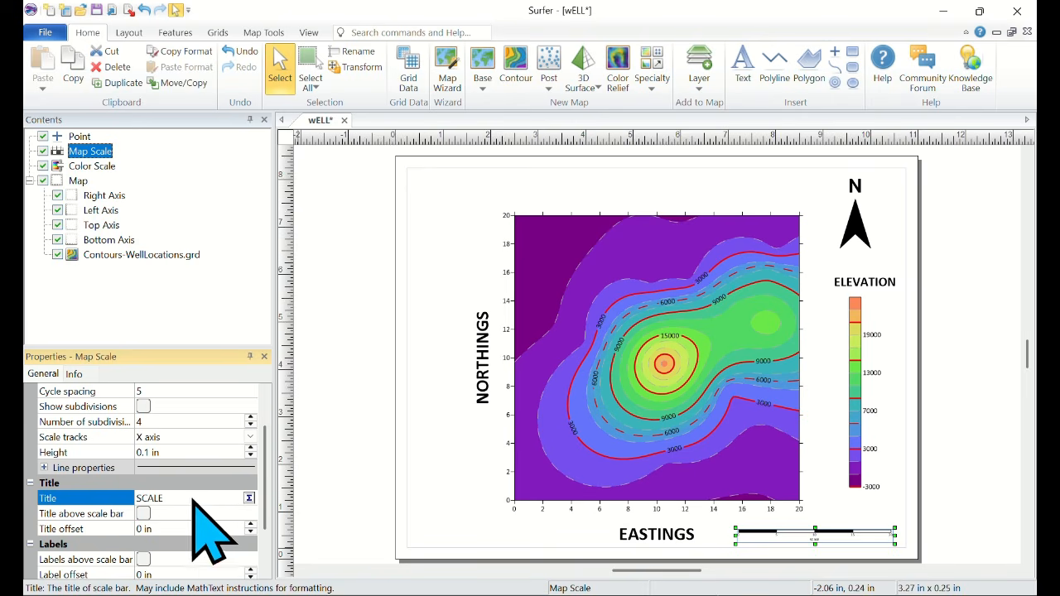
click(143, 513)
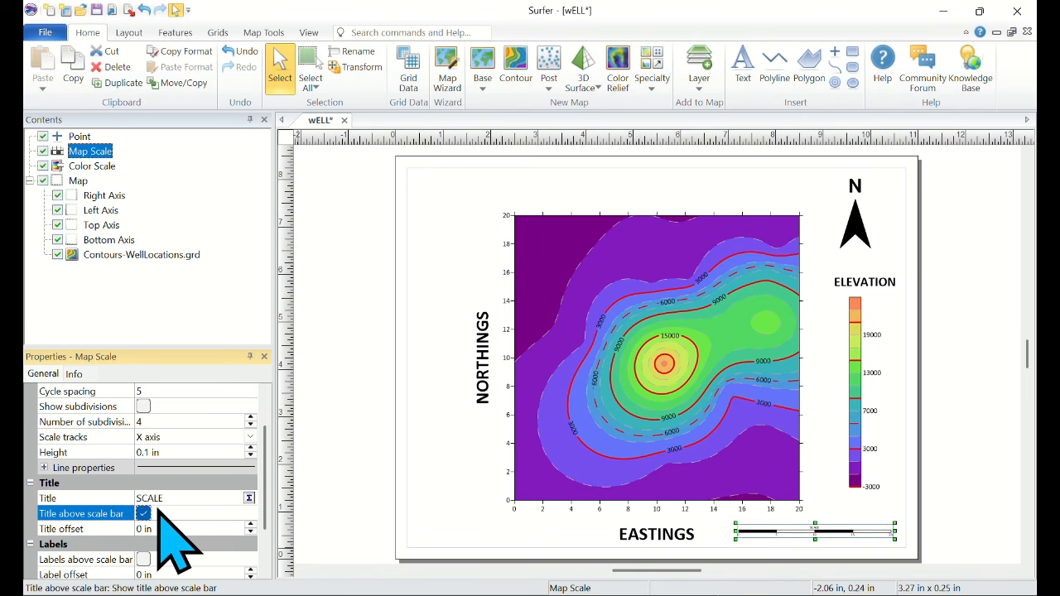
Set the map scale's label font size to 32 points, make it bold and clear the selection
scroll(260, 461, down, 3)
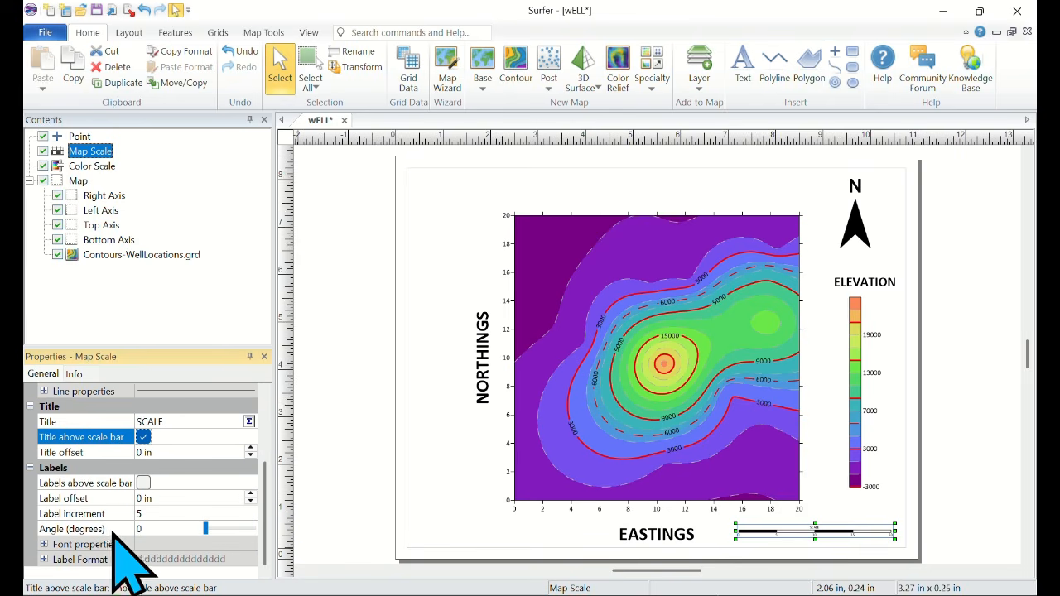
click(44, 546)
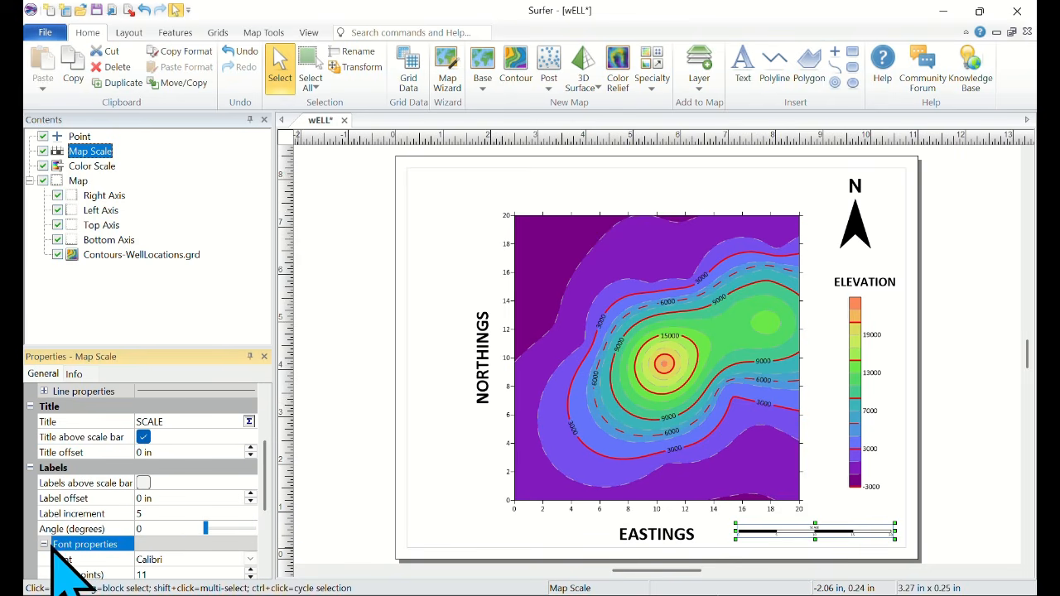
scroll(270, 512, down, 2)
scroll(270, 519, down, 1)
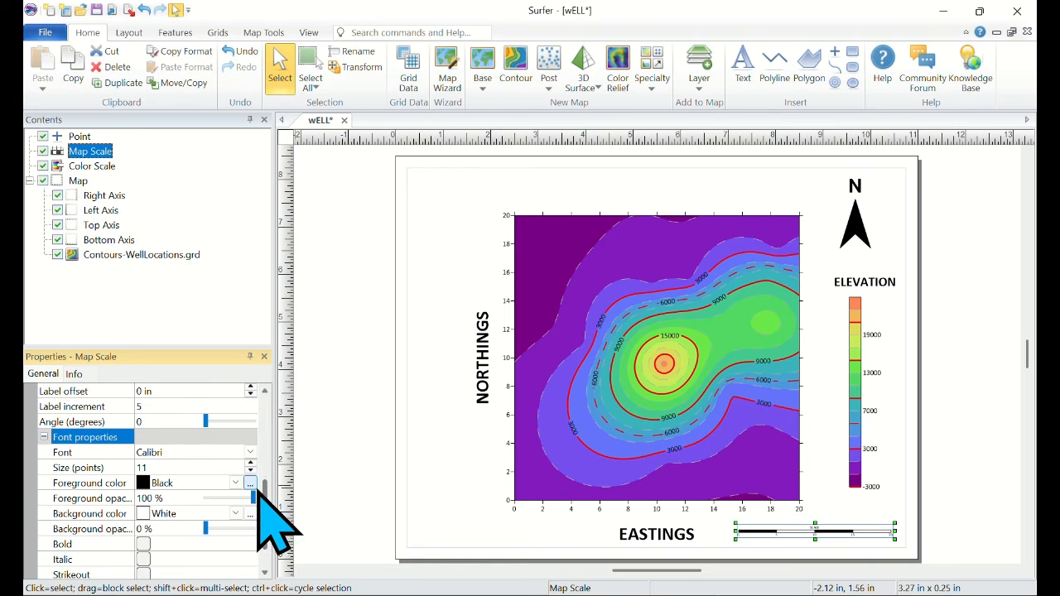
click(250, 463)
click(250, 463)
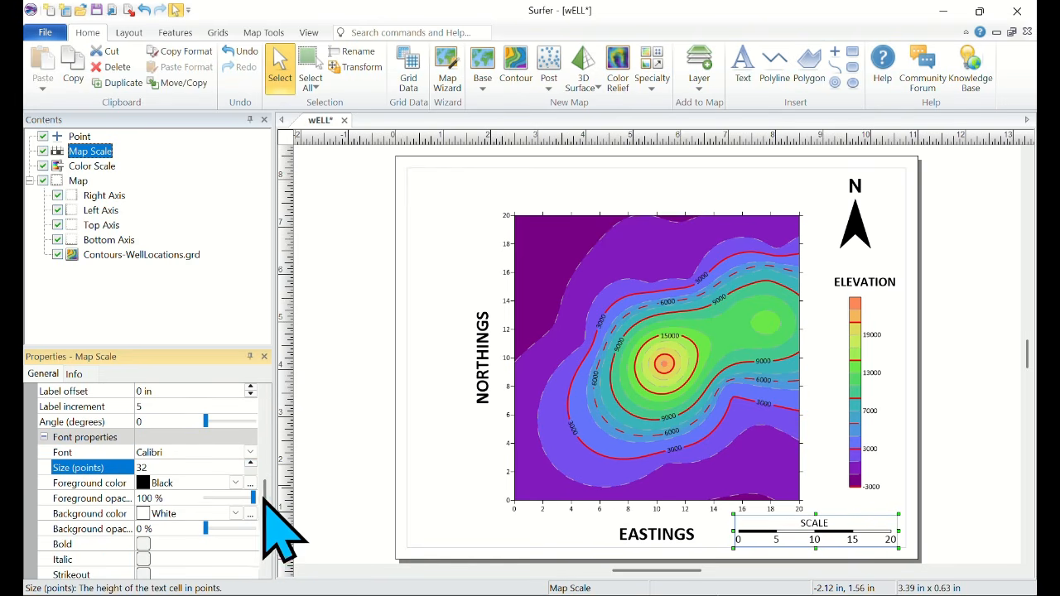
scroll(264, 529, down, 1)
click(141, 498)
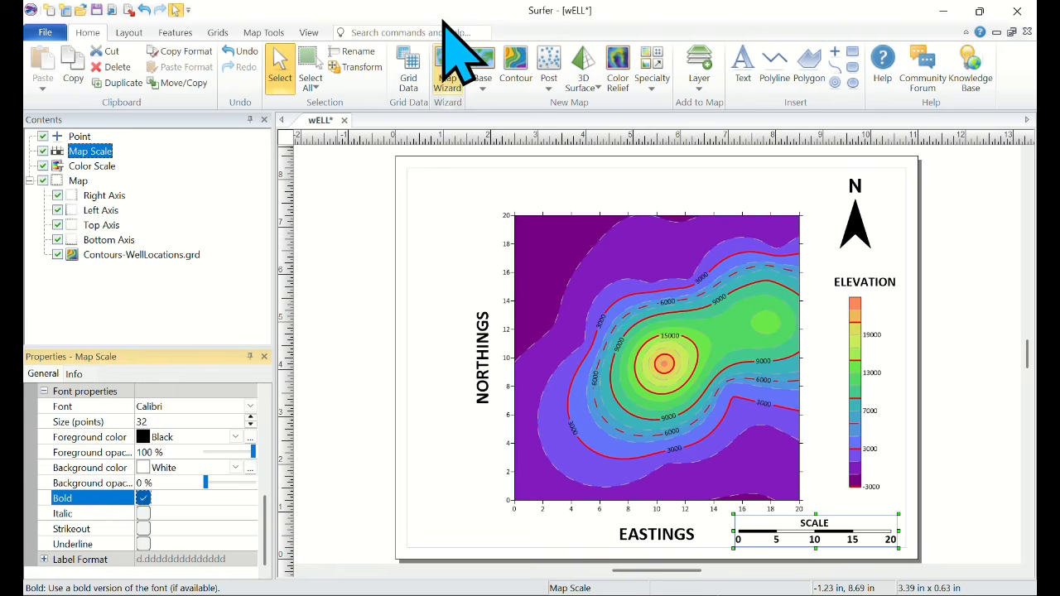
click(419, 151)
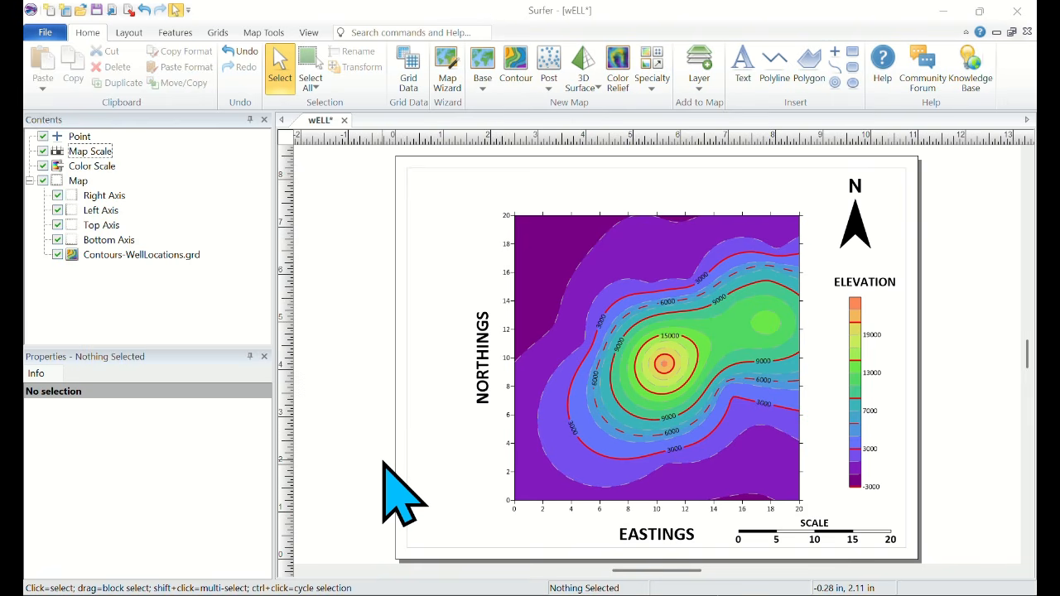
Start exporting the map to the Surfer Tutorial folder inside GIS TUTORIAL, naming the file Tutorial 1
click(46, 33)
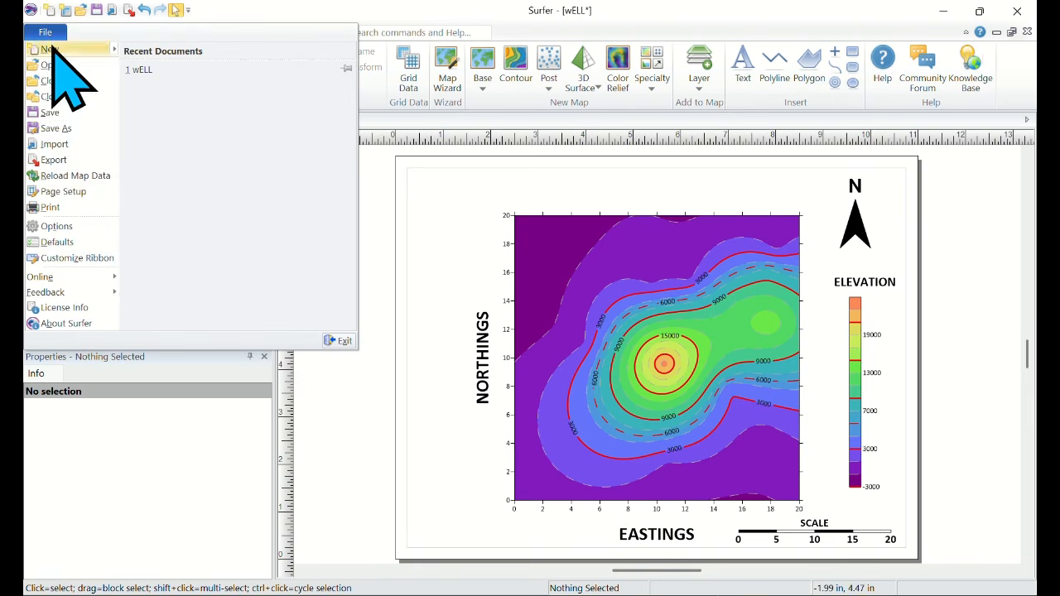
click(60, 162)
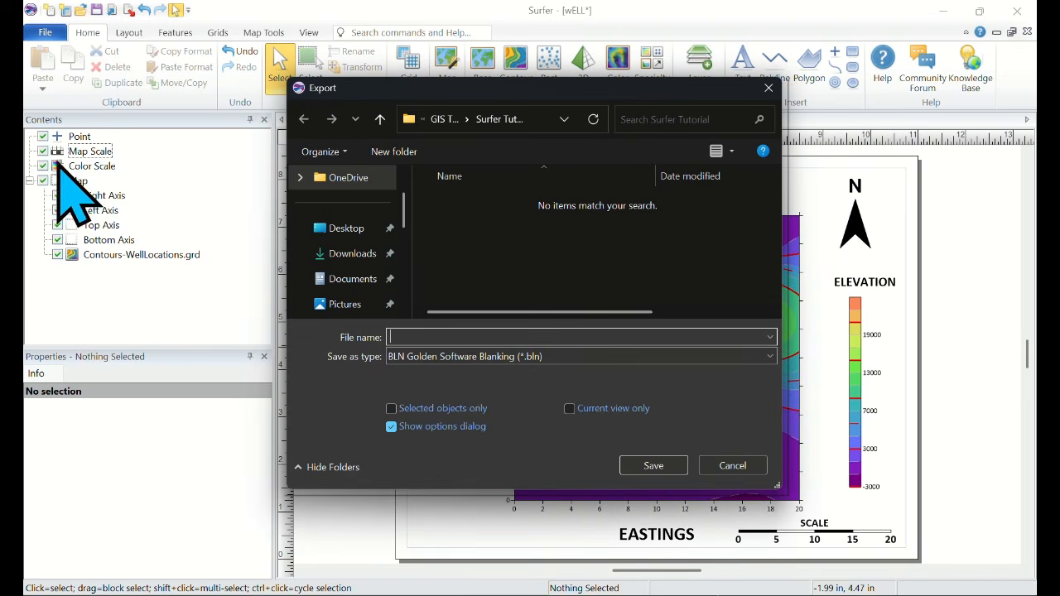
click(349, 215)
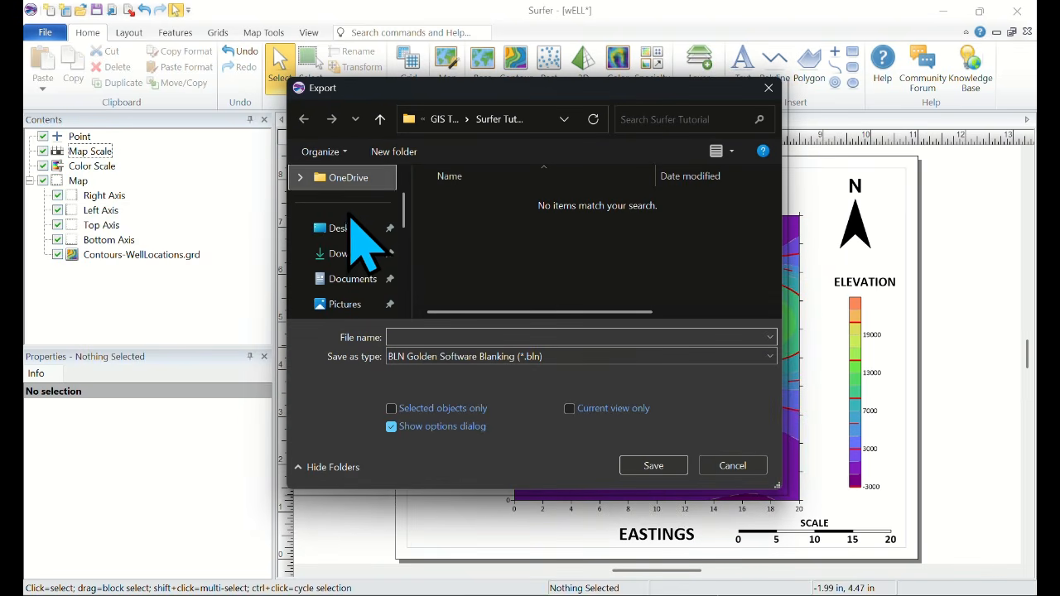
click(346, 228)
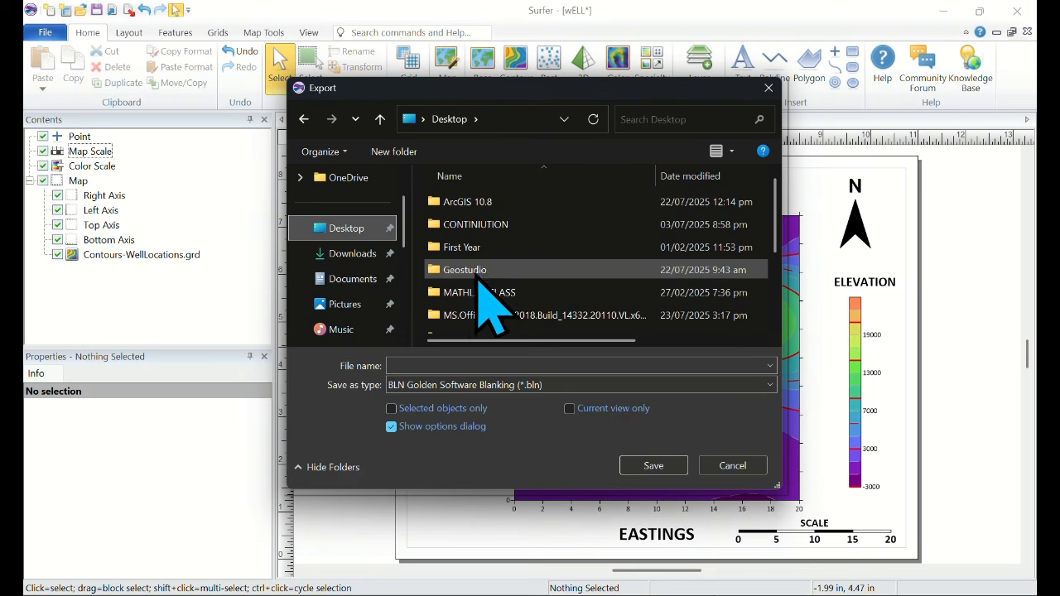
scroll(480, 314, down, 1)
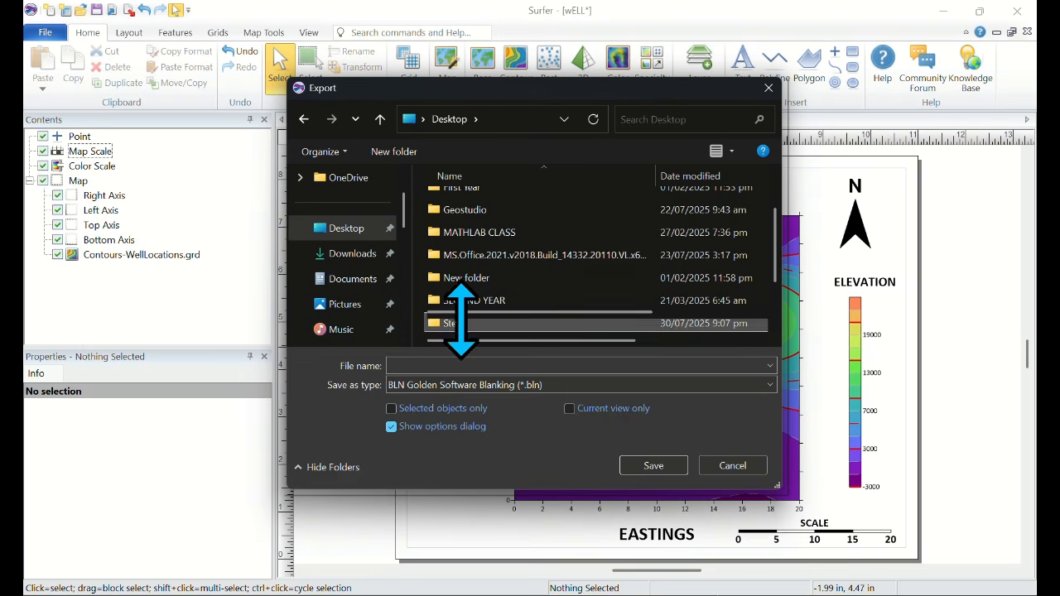
double_click(461, 323)
double_click(465, 205)
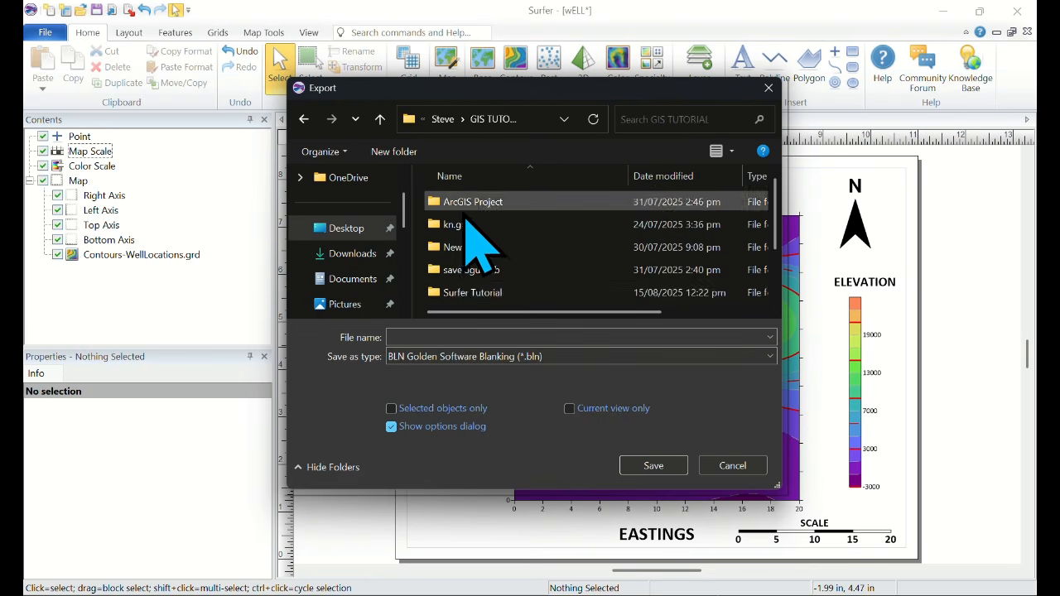
double_click(466, 296)
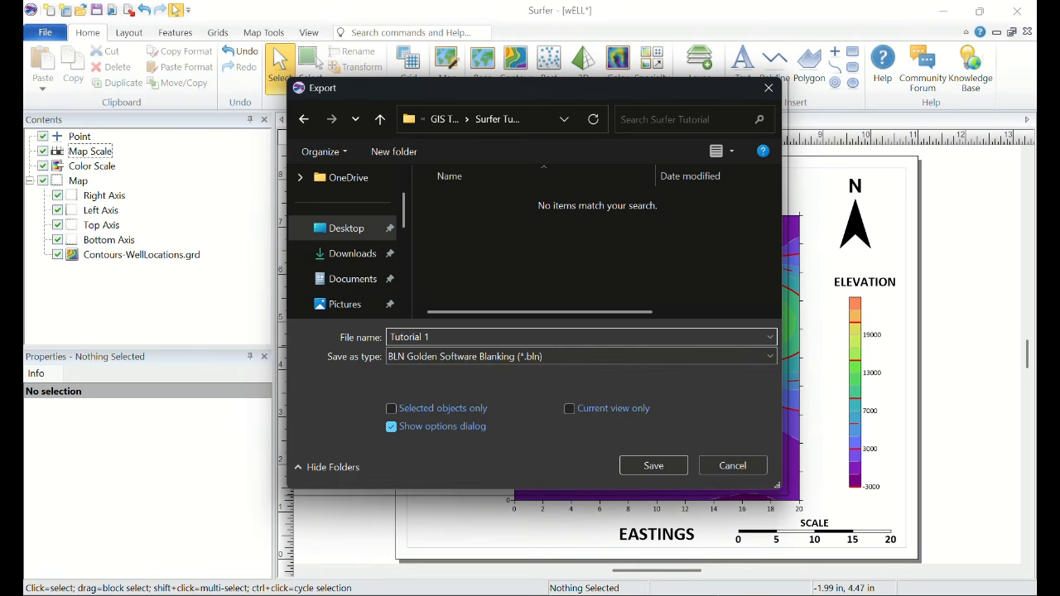
Export the map as a PDF (Raster) file at 150 pixels per inch
click(763, 359)
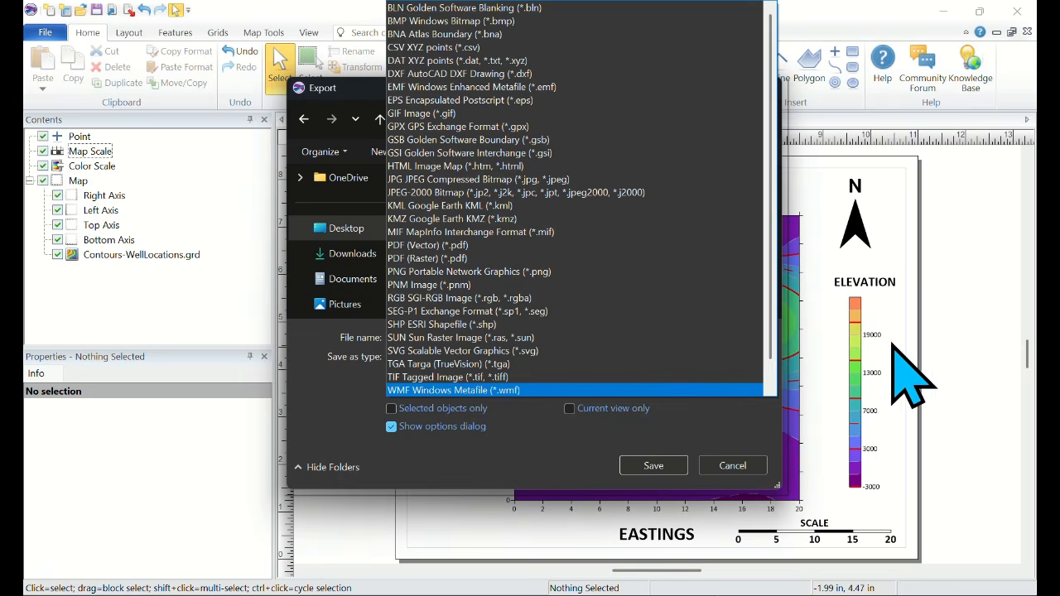
click(408, 258)
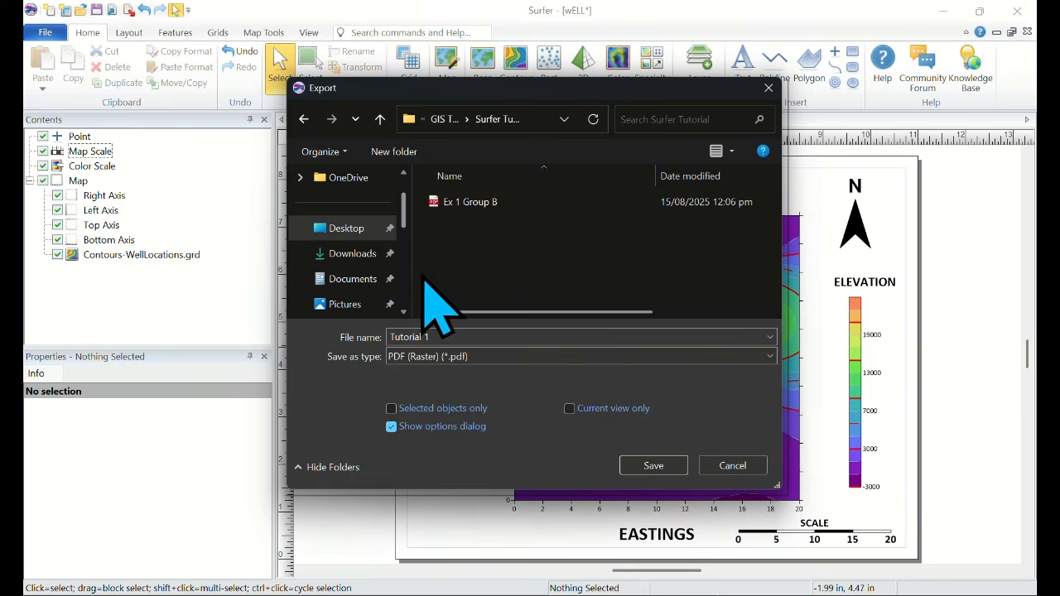
click(653, 466)
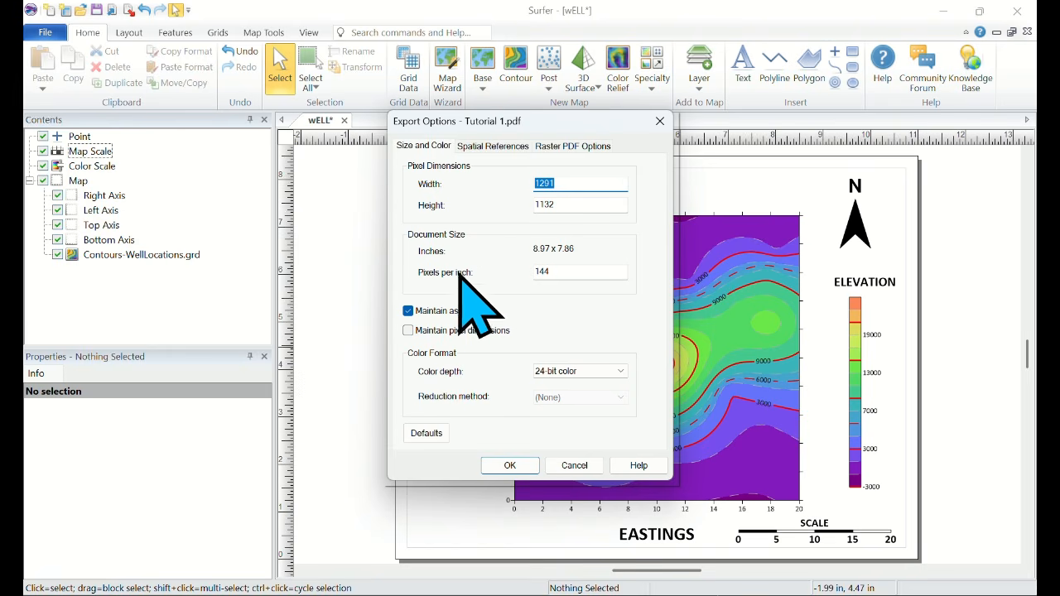
double_click(580, 271)
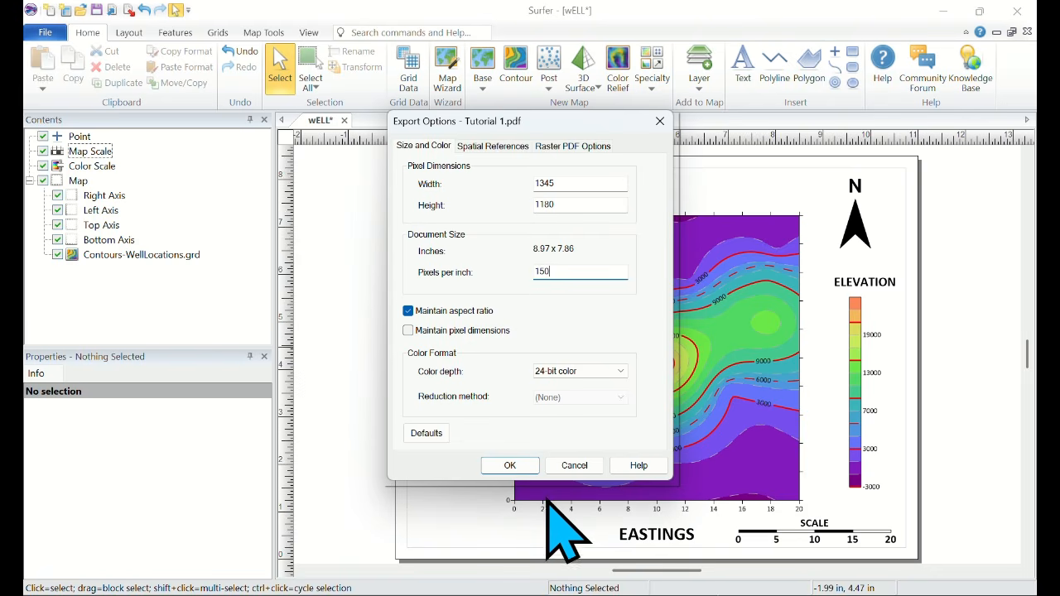
click(509, 465)
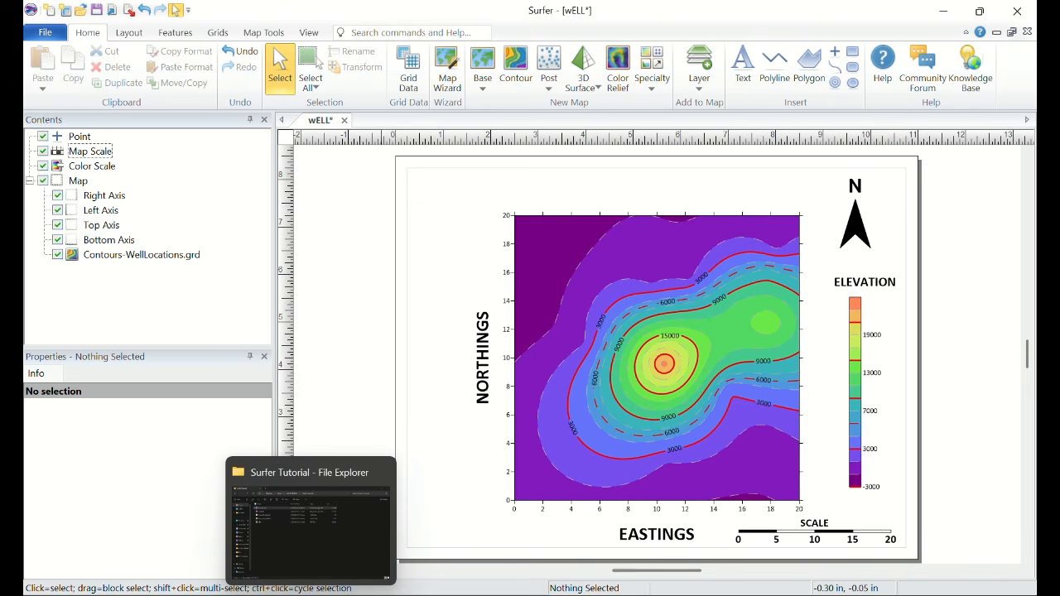
Switch to File Explorer, open the exported Tutorial 1 PDF and view it in full screen, reloading it if needed
click(311, 595)
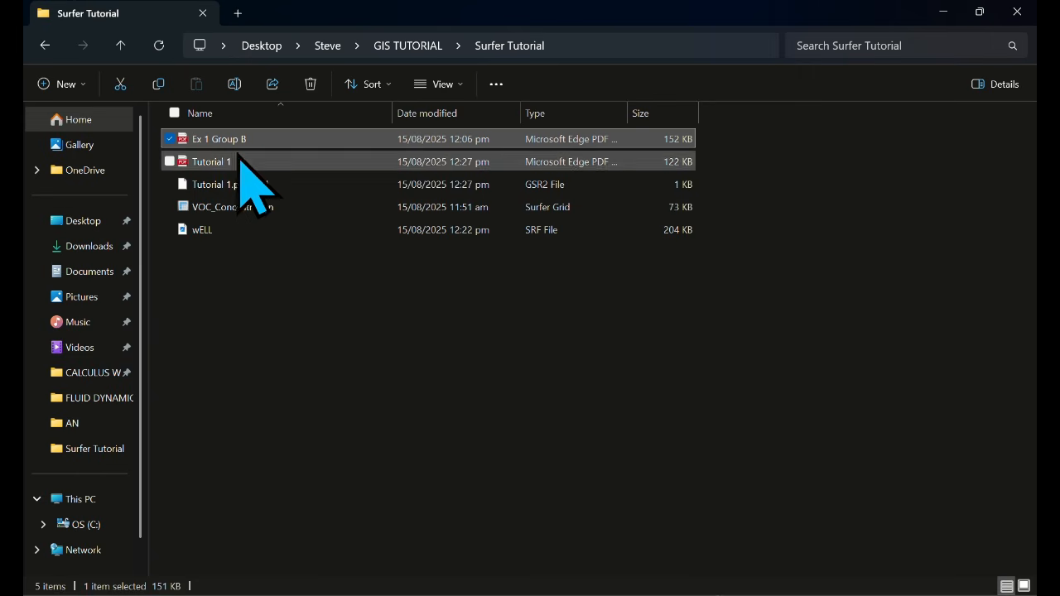
double_click(225, 159)
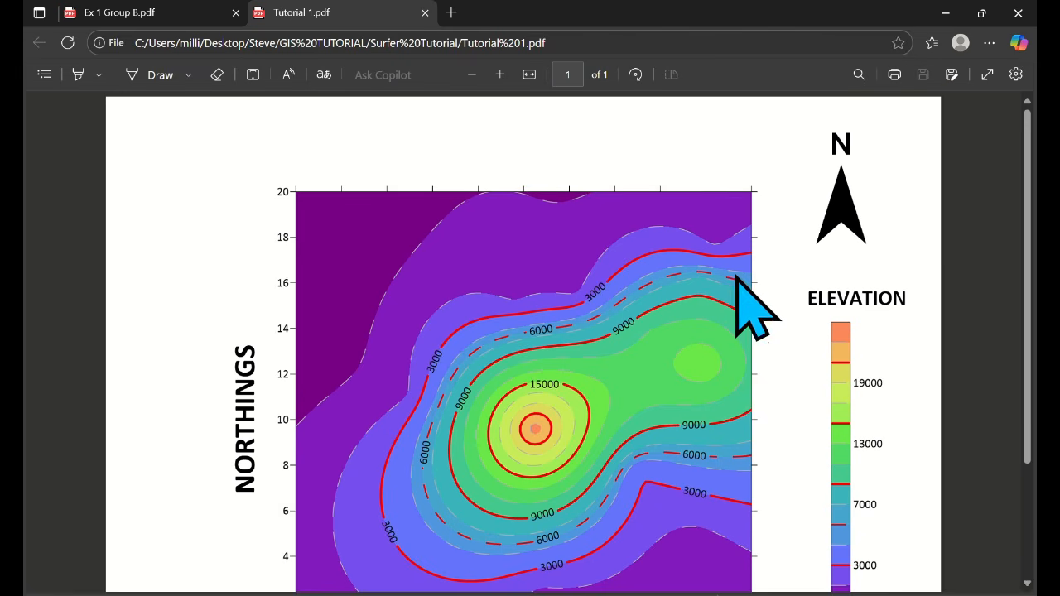
click(988, 75)
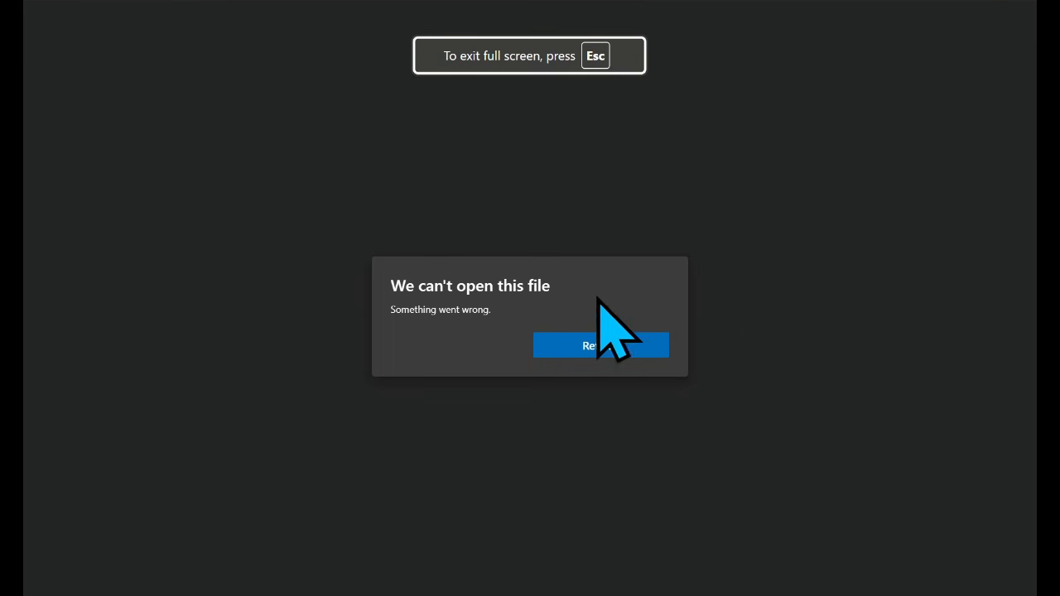
key(Escape)
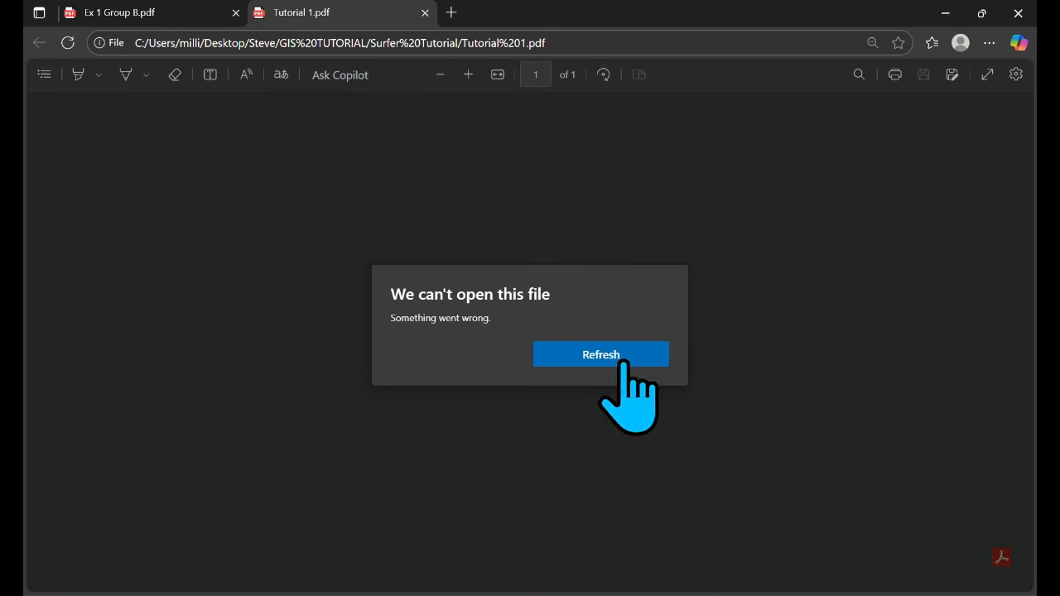
click(611, 356)
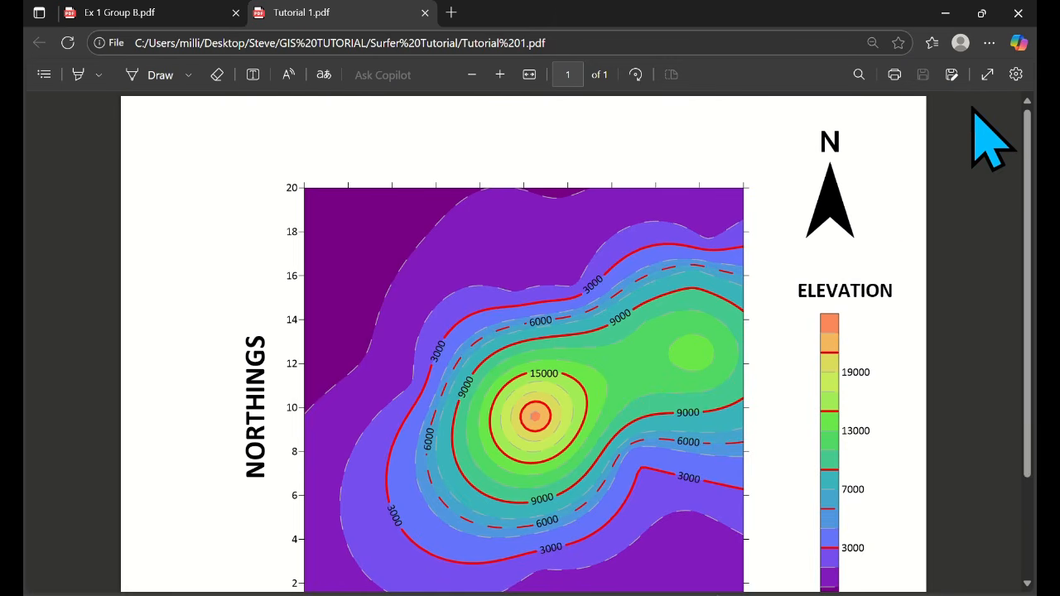
click(987, 74)
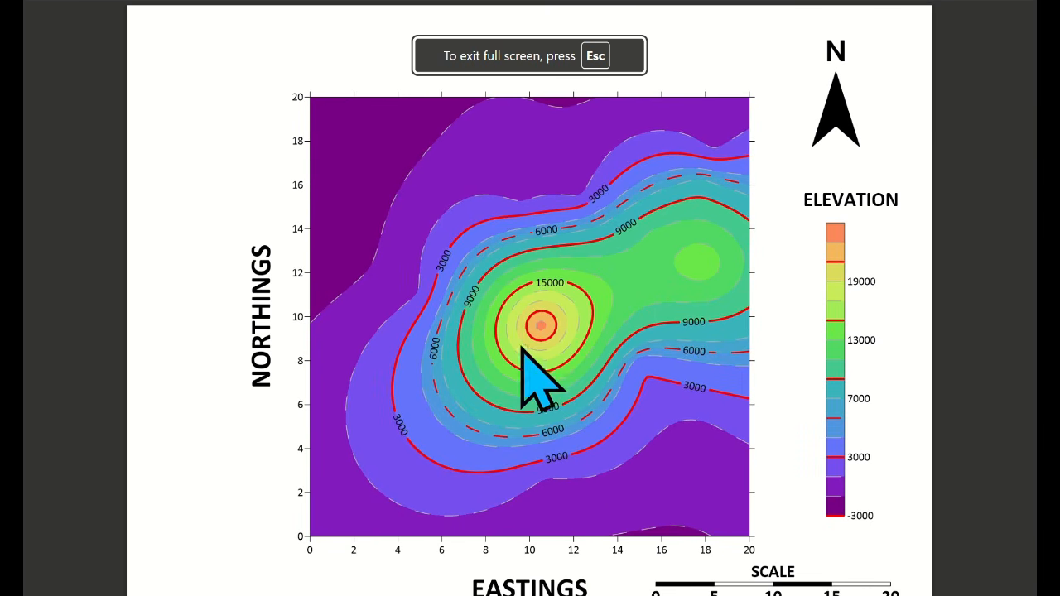